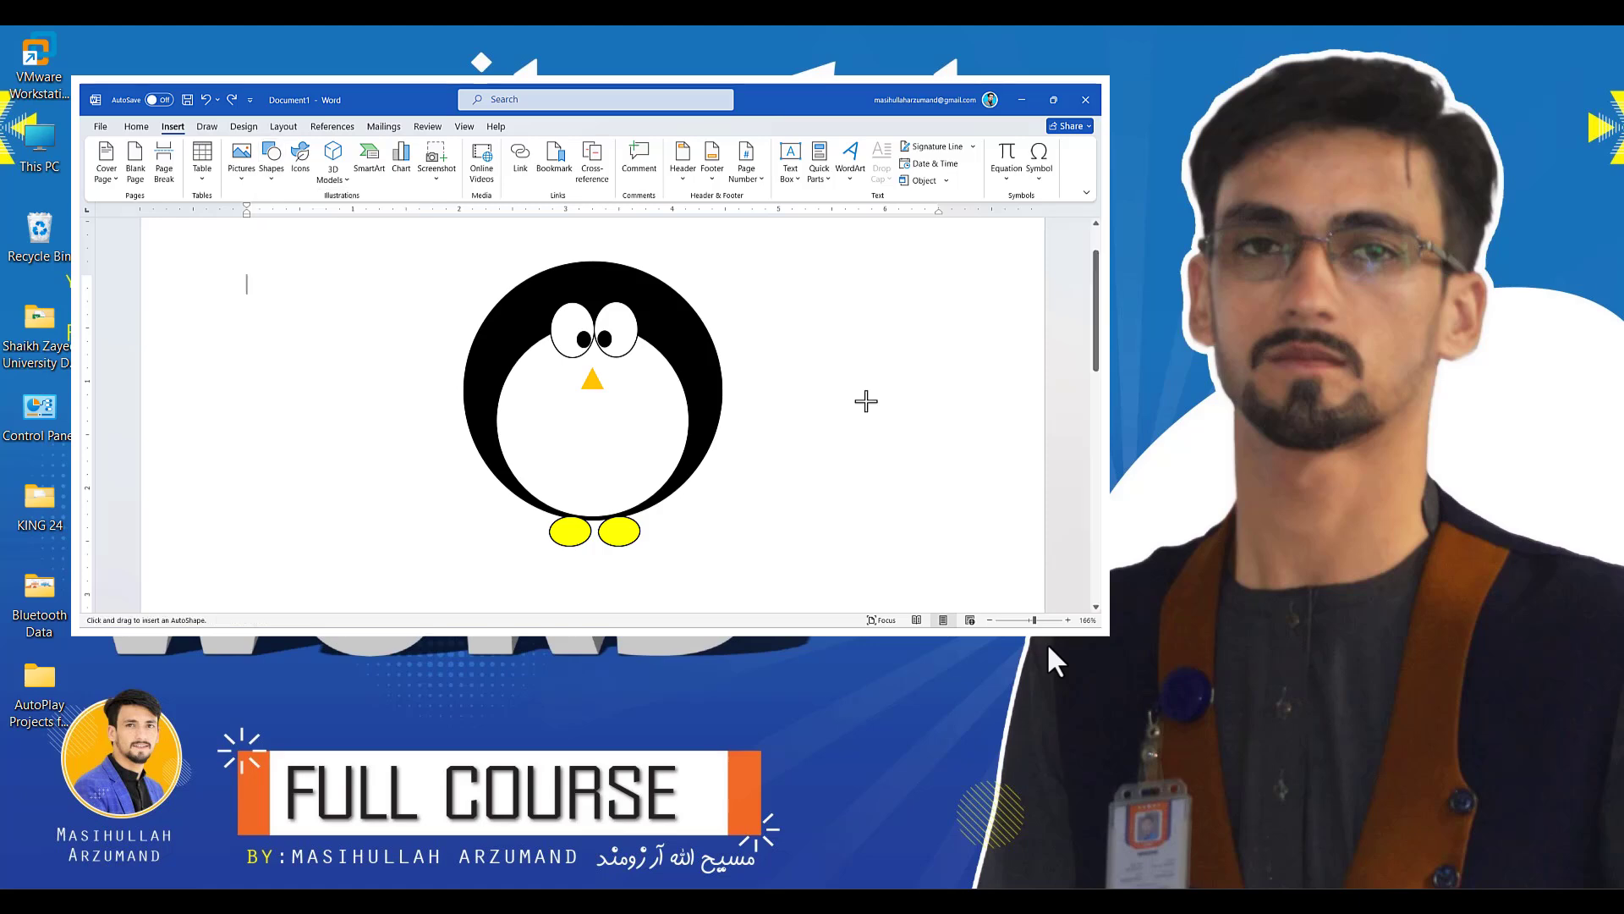
# Draw a wing shape beside the penguin's body and fill it black.
pyautogui.click(953, 180)
pyautogui.moveTo(728, 376)
pyautogui.mouseDown()
pyautogui.moveTo(776, 433)
pyautogui.moveTo(745, 391)
pyautogui.moveTo(786, 394)
pyautogui.moveTo(749, 373)
pyautogui.moveTo(772, 432)
pyautogui.moveTo(451, 364)
pyautogui.mouseUp()
pyautogui.click(967, 203)
pyautogui.click(431, 147)
pyautogui.click(418, 174)
pyautogui.click(834, 384)
# Flip the second wing horizontally and align the tops of both wings.
pyautogui.click(744, 373)
pyautogui.click(824, 384)
pyautogui.click(953, 181)
pyautogui.click(968, 253)
pyautogui.keyDown('shift'); pyautogui.click(740, 366); pyautogui.keyUp('shift')
pyautogui.click(947, 147)
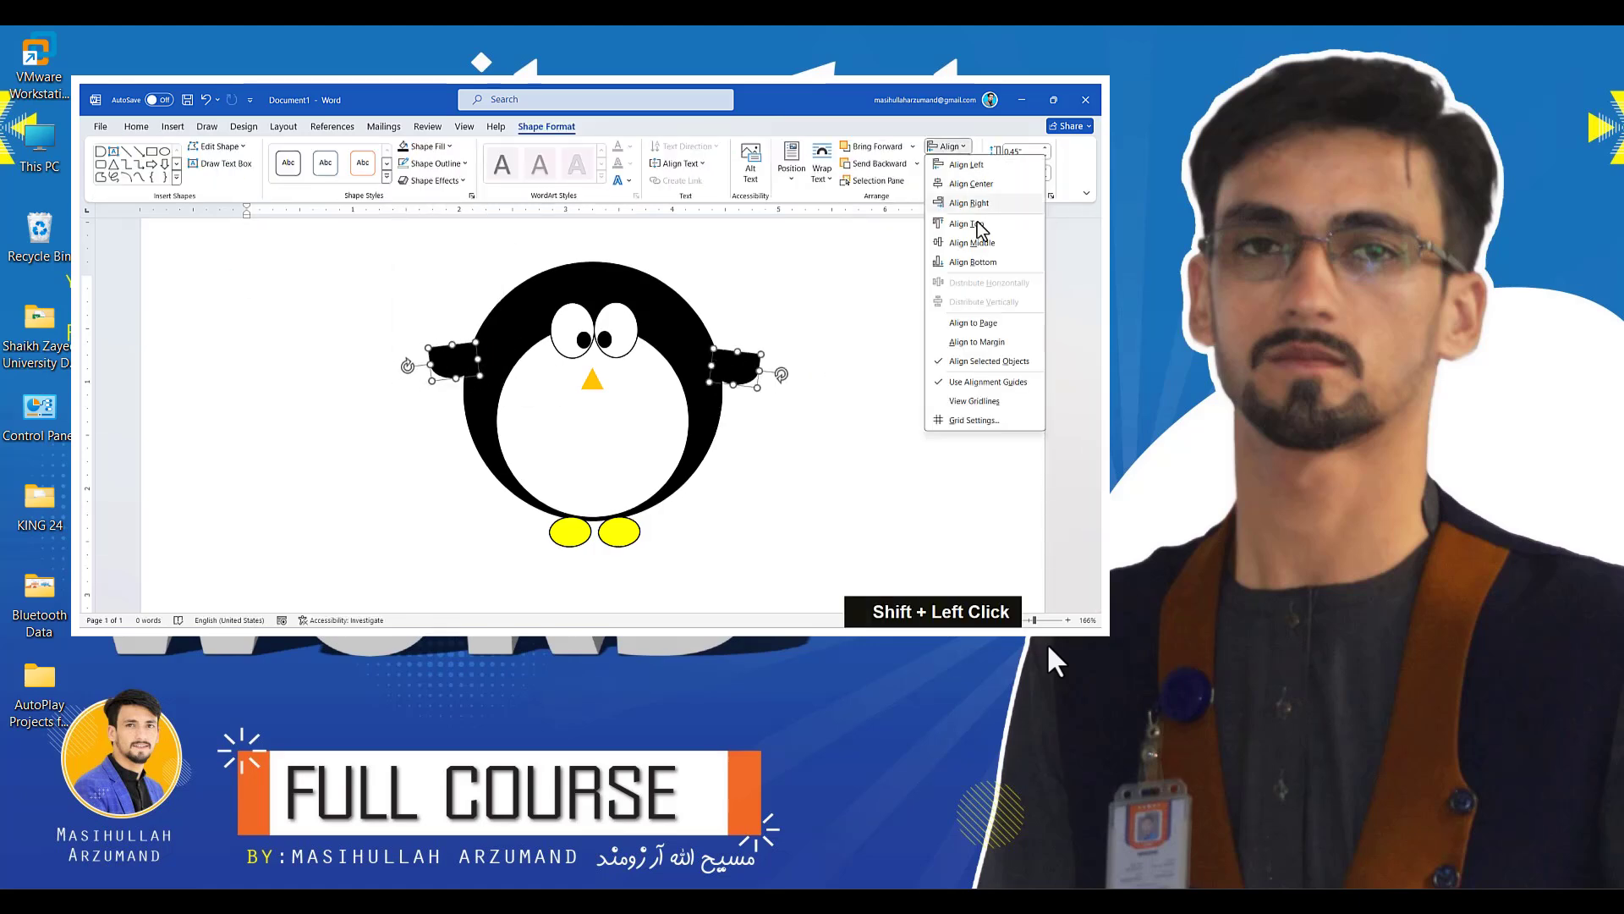
pyautogui.click(978, 225)
pyautogui.click(826, 439)
# Draw a white oval hat brim and place it on top of the penguin's head.
pyautogui.scroll(1, 827, 439)
pyautogui.click(173, 126)
pyautogui.moveTo(551, 267); pyautogui.dragTo(717, 349)
pyautogui.click(409, 175)
pyautogui.moveTo(718, 266); pyautogui.dragTo(690, 294)
pyautogui.moveTo(620, 271)
pyautogui.mouseDown()
pyautogui.moveTo(631, 263)
pyautogui.moveTo(628, 328)
pyautogui.mouseUp()
pyautogui.click(714, 324)
# Add a white cylinder about 0.73" high and 0.44" wide on the brim as the hat's crown and tilt it slightly.
pyautogui.click(173, 126)
pyautogui.click(271, 161)
pyautogui.click(278, 556)
pyautogui.click(360, 162)
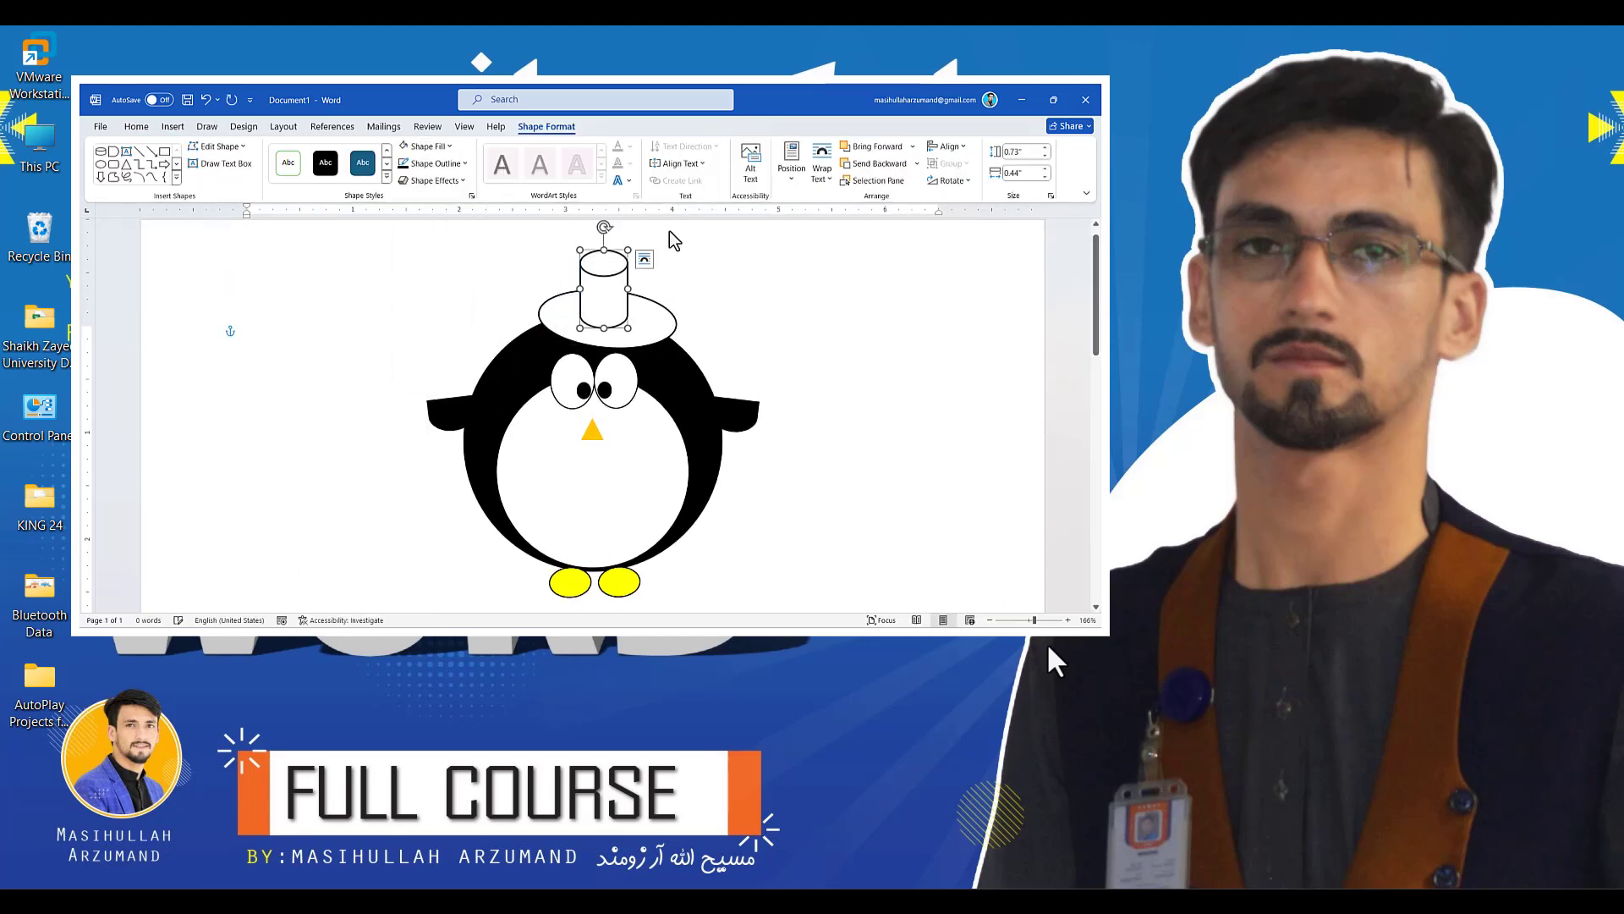
pyautogui.moveTo(605, 227); pyautogui.dragTo(613, 227)
pyautogui.moveTo(633, 252); pyautogui.dragTo(670, 308)
pyautogui.keyDown('shift'); pyautogui.click(653, 325); pyautogui.keyUp('shift')
pyautogui.click(812, 363)
# Fill both of the penguin's feet with orange and remove their outlines.
pyautogui.scroll(-7, 812, 364)
pyautogui.click(576, 435)
pyautogui.scroll(16, 576, 435)
pyautogui.keyDown('shift'); pyautogui.click(645, 409); pyautogui.keyUp('shift')
pyautogui.click(545, 126)
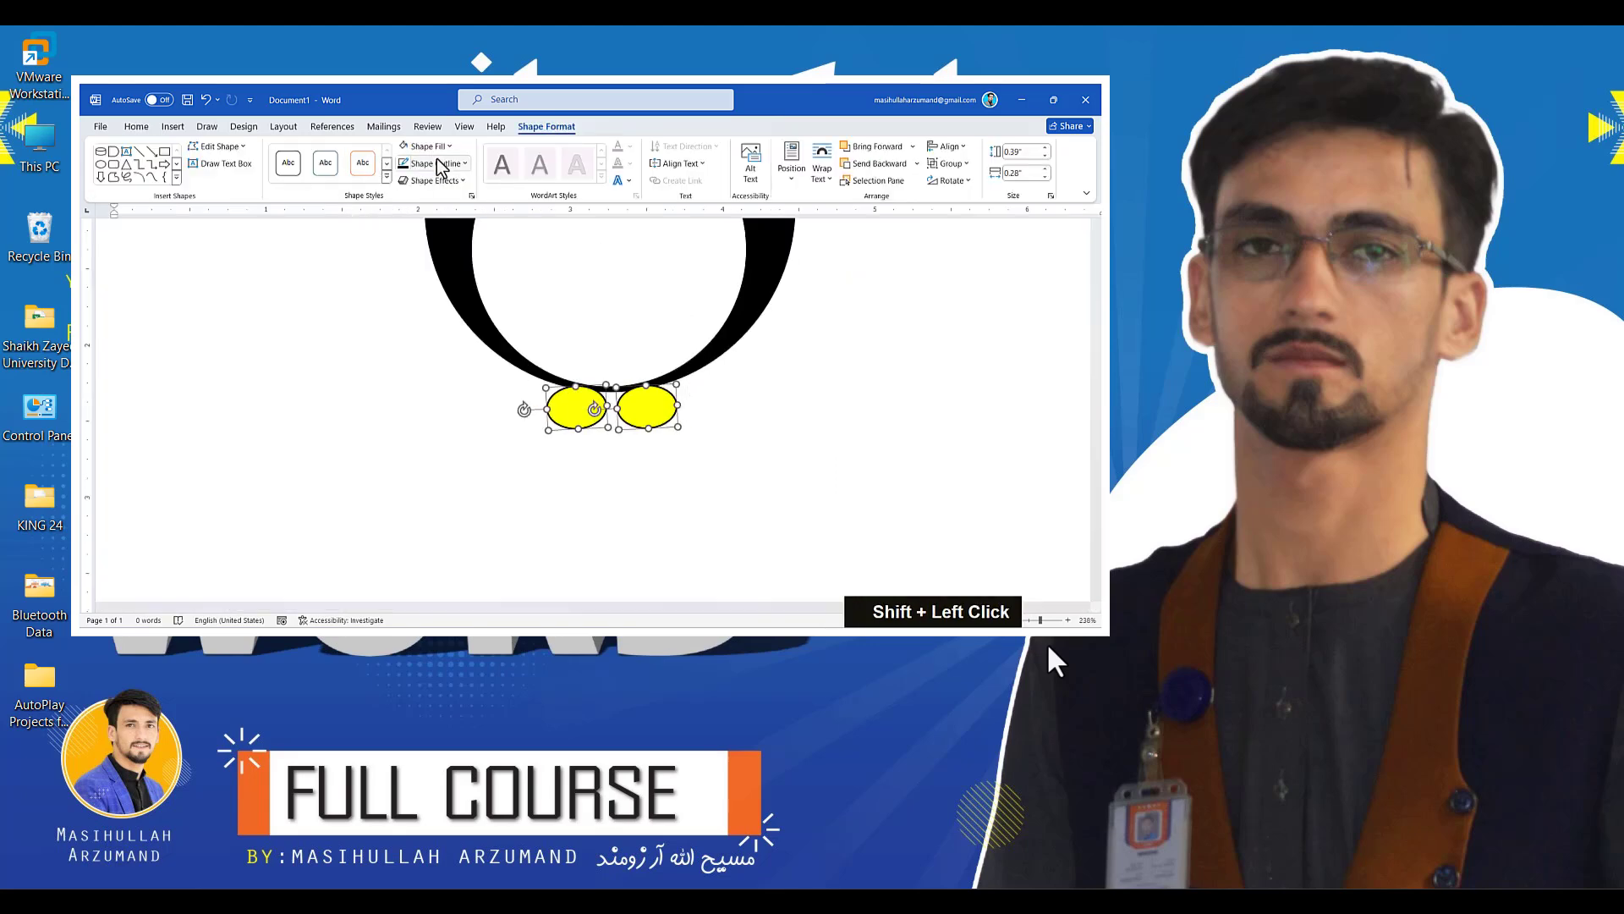
pyautogui.click(446, 165)
pyautogui.click(474, 471)
pyautogui.scroll(-12, 474, 471)
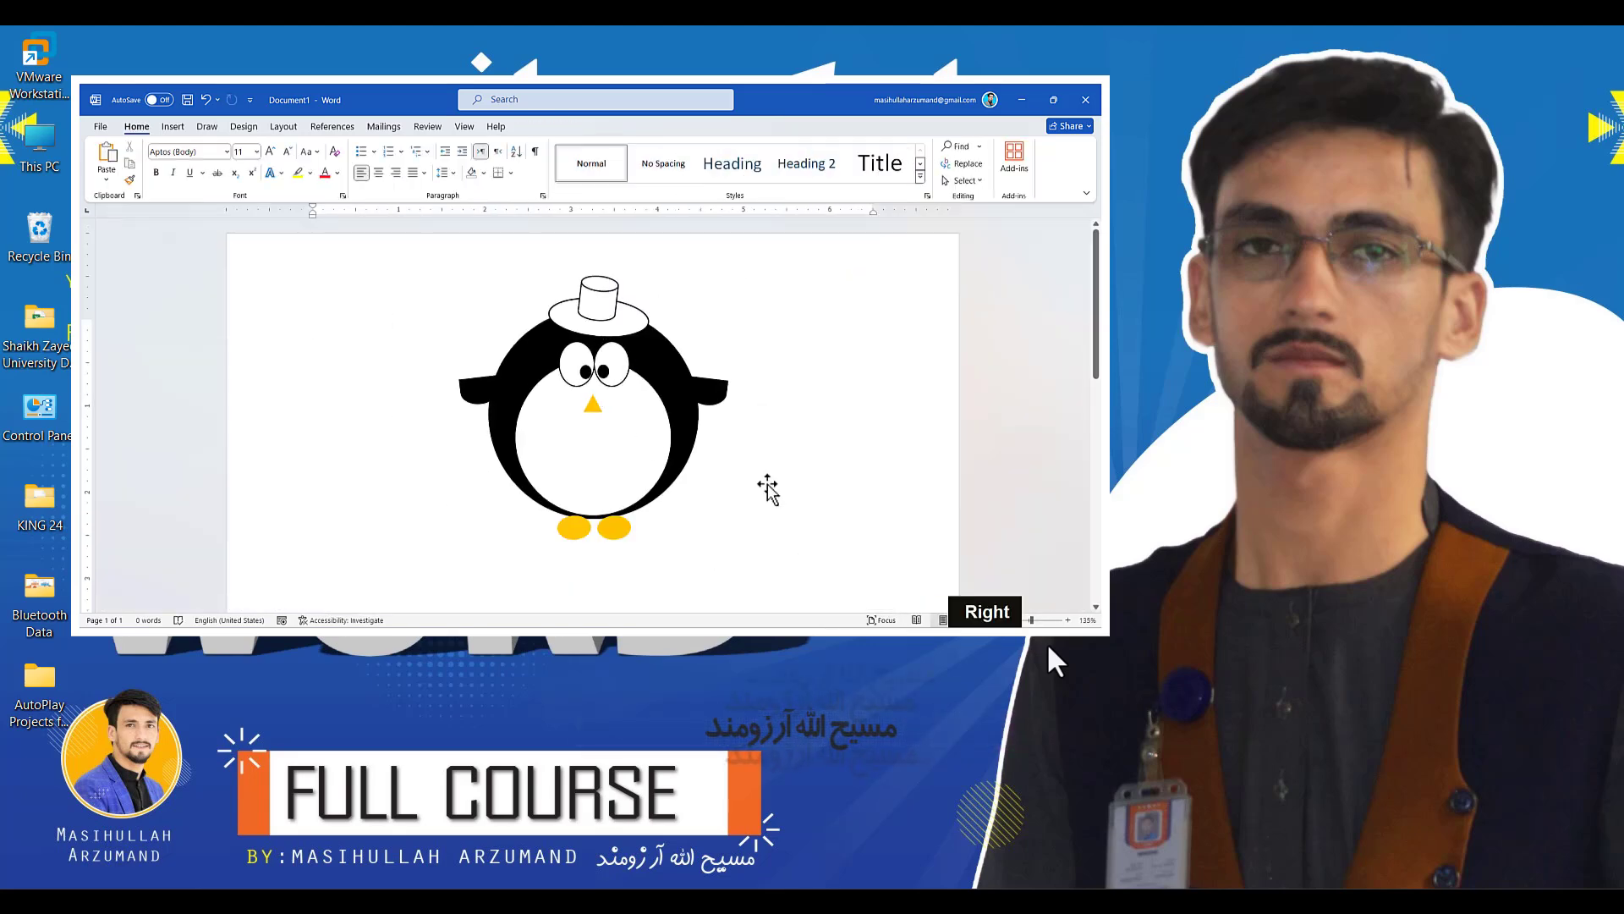
# Nudge the hat slightly to the right on the penguin's head.
pyautogui.click(611, 312)
pyautogui.click(700, 344)
pyautogui.scroll(-5, 701, 344)
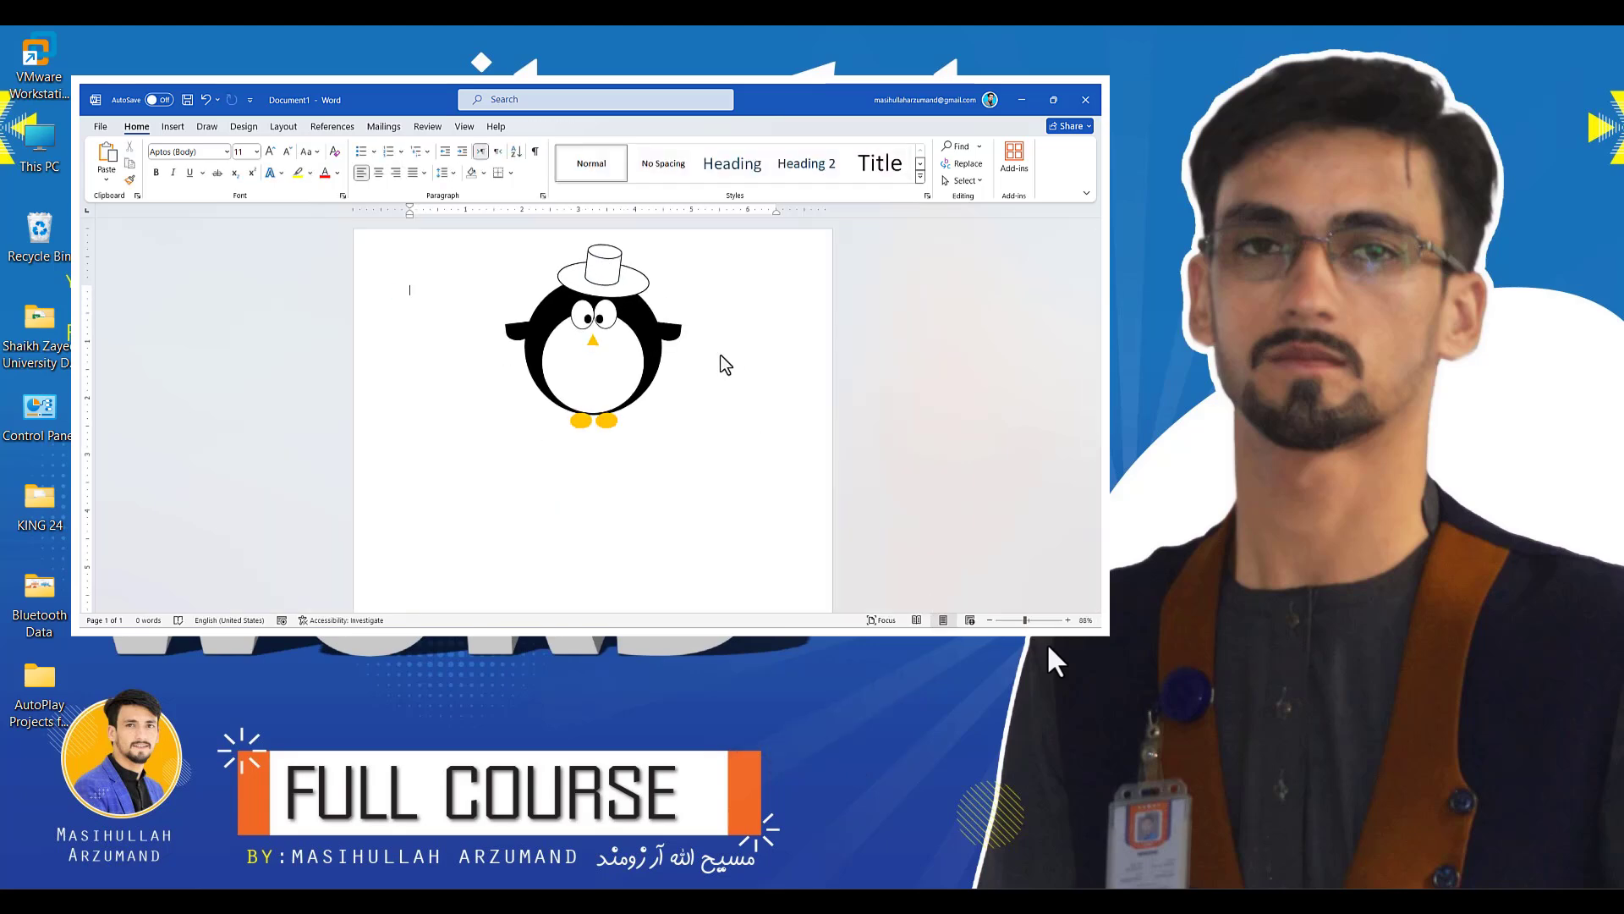
pyautogui.click(499, 331)
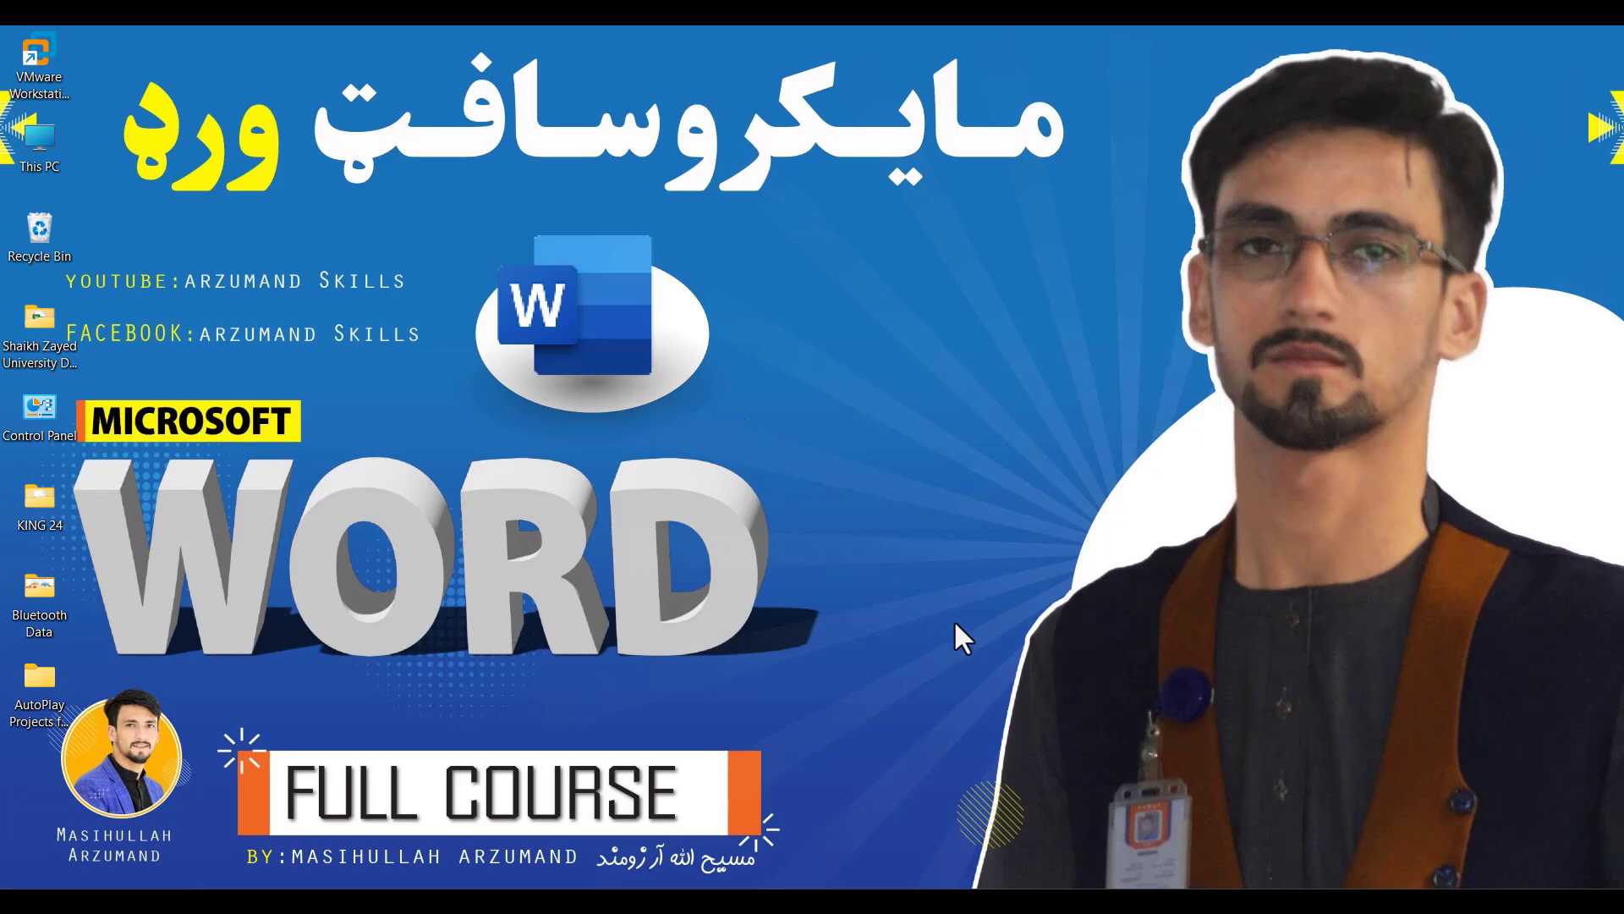
# Launch Microsoft Word and create a new blank document.
pyautogui.press('super')
pyautogui.write('word')
pyautogui.press('Return')
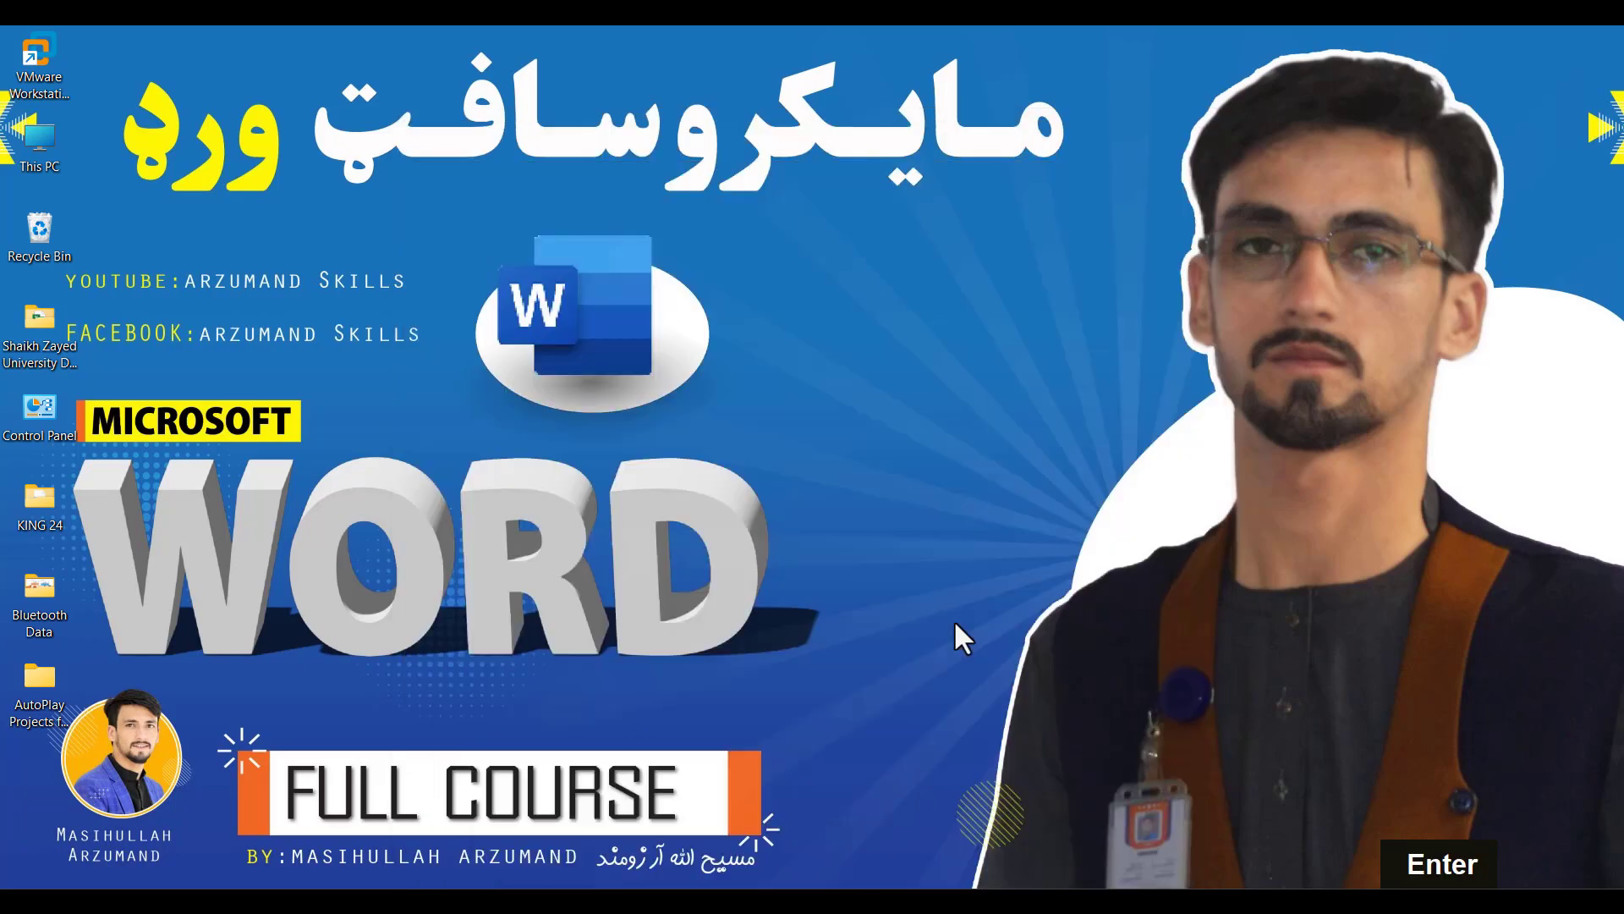
pyautogui.press('Return')
pyautogui.press('Return')
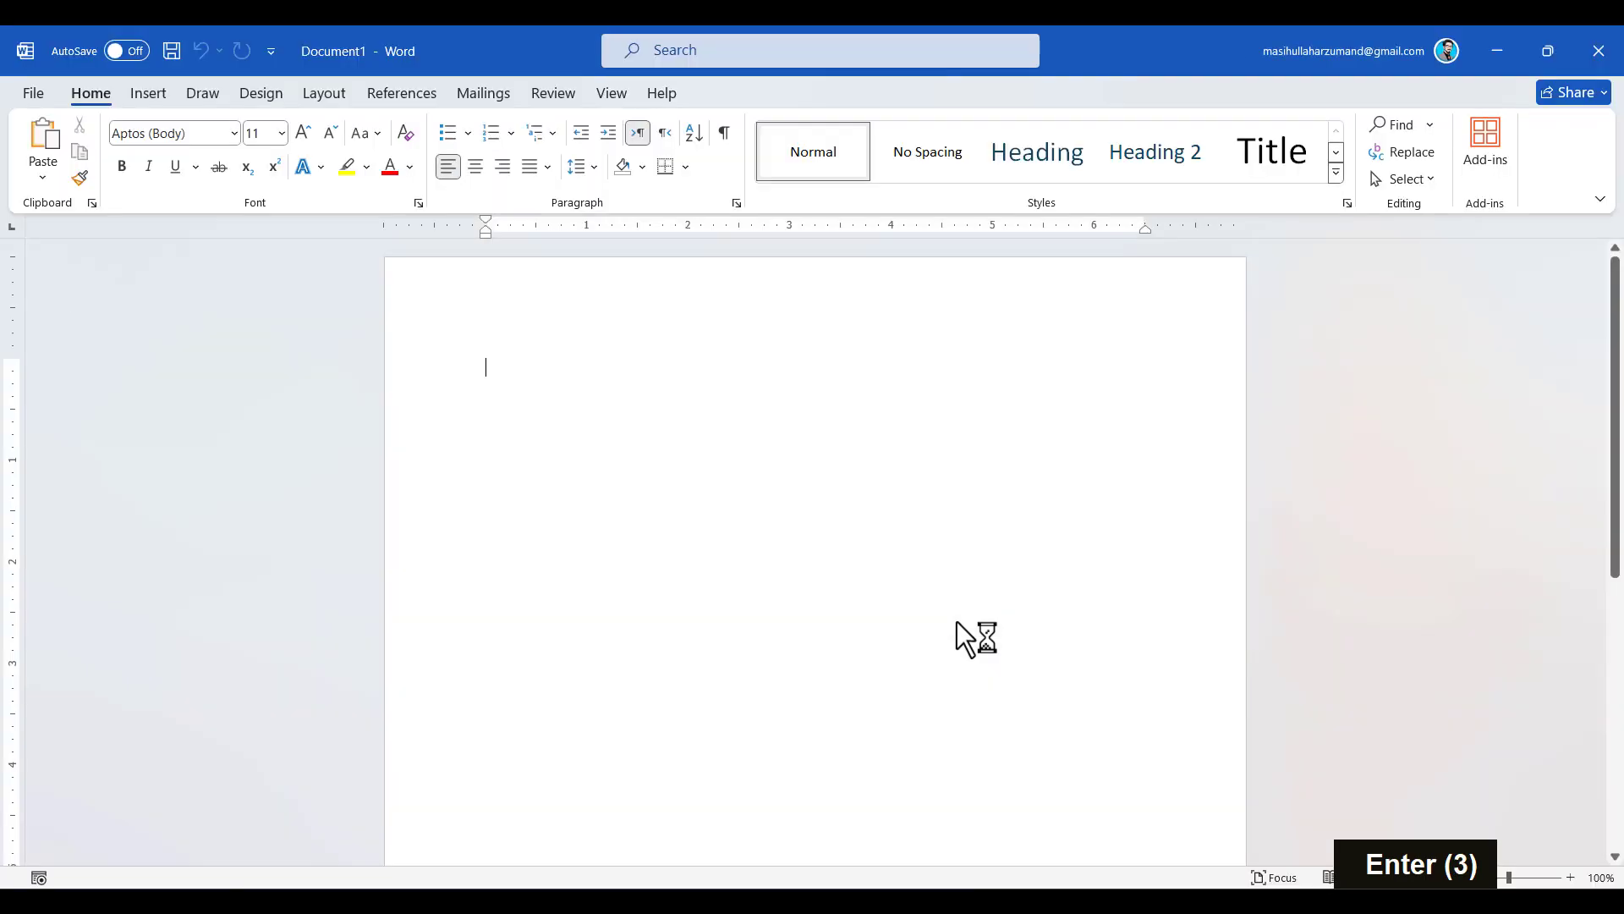
pyautogui.scroll(8, 956, 621)
pyautogui.scroll(3, 956, 621)
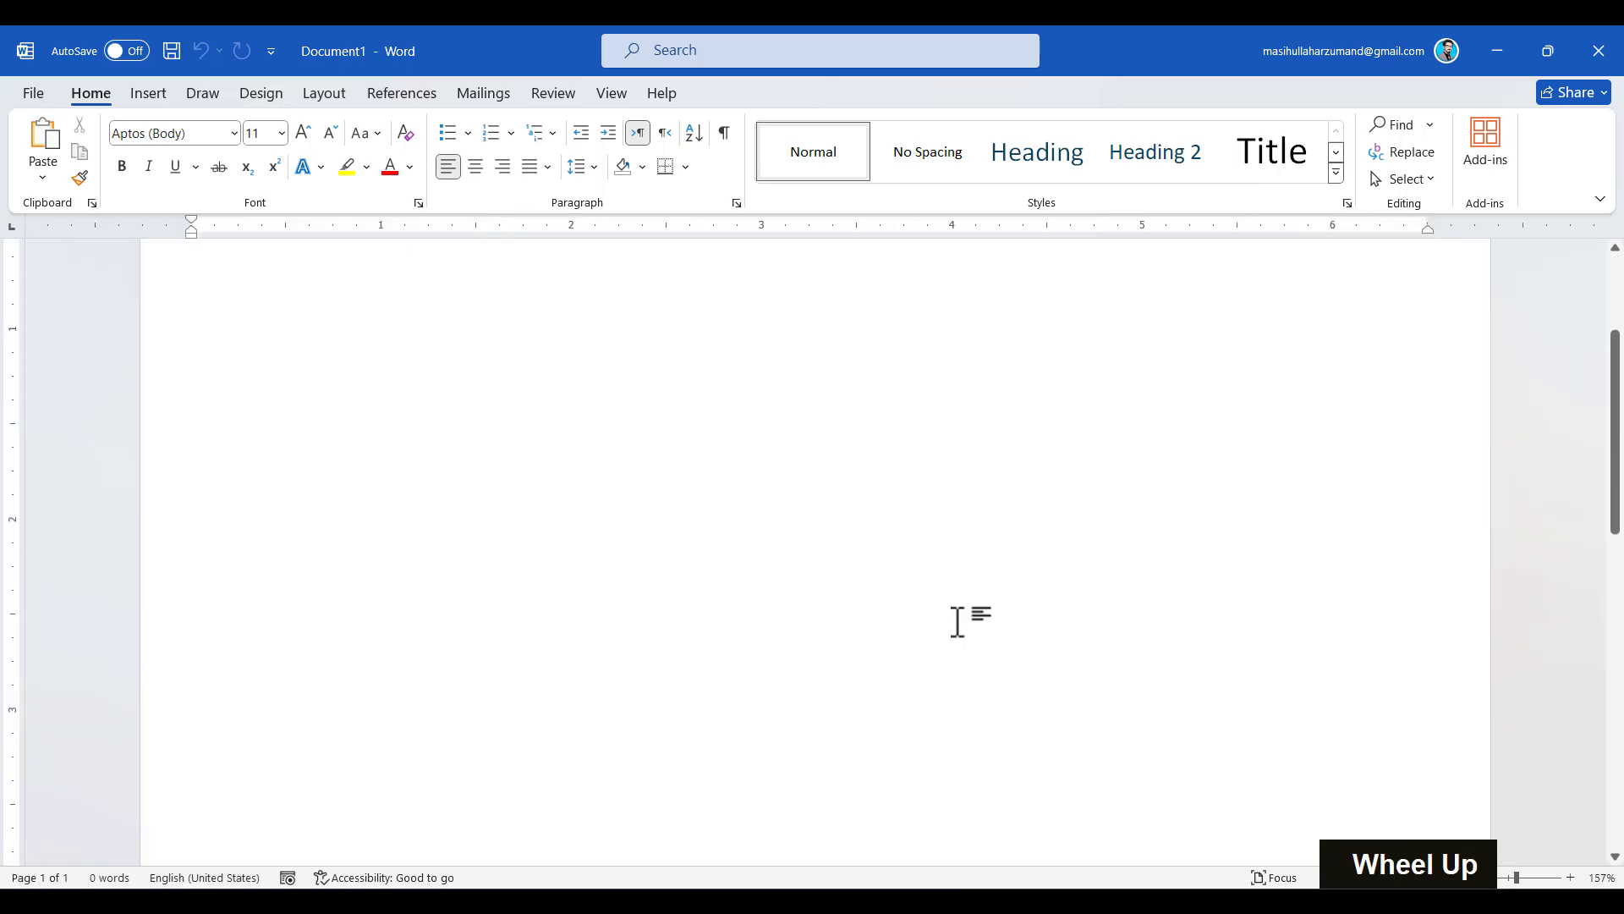
pyautogui.scroll(2, 838, 592)
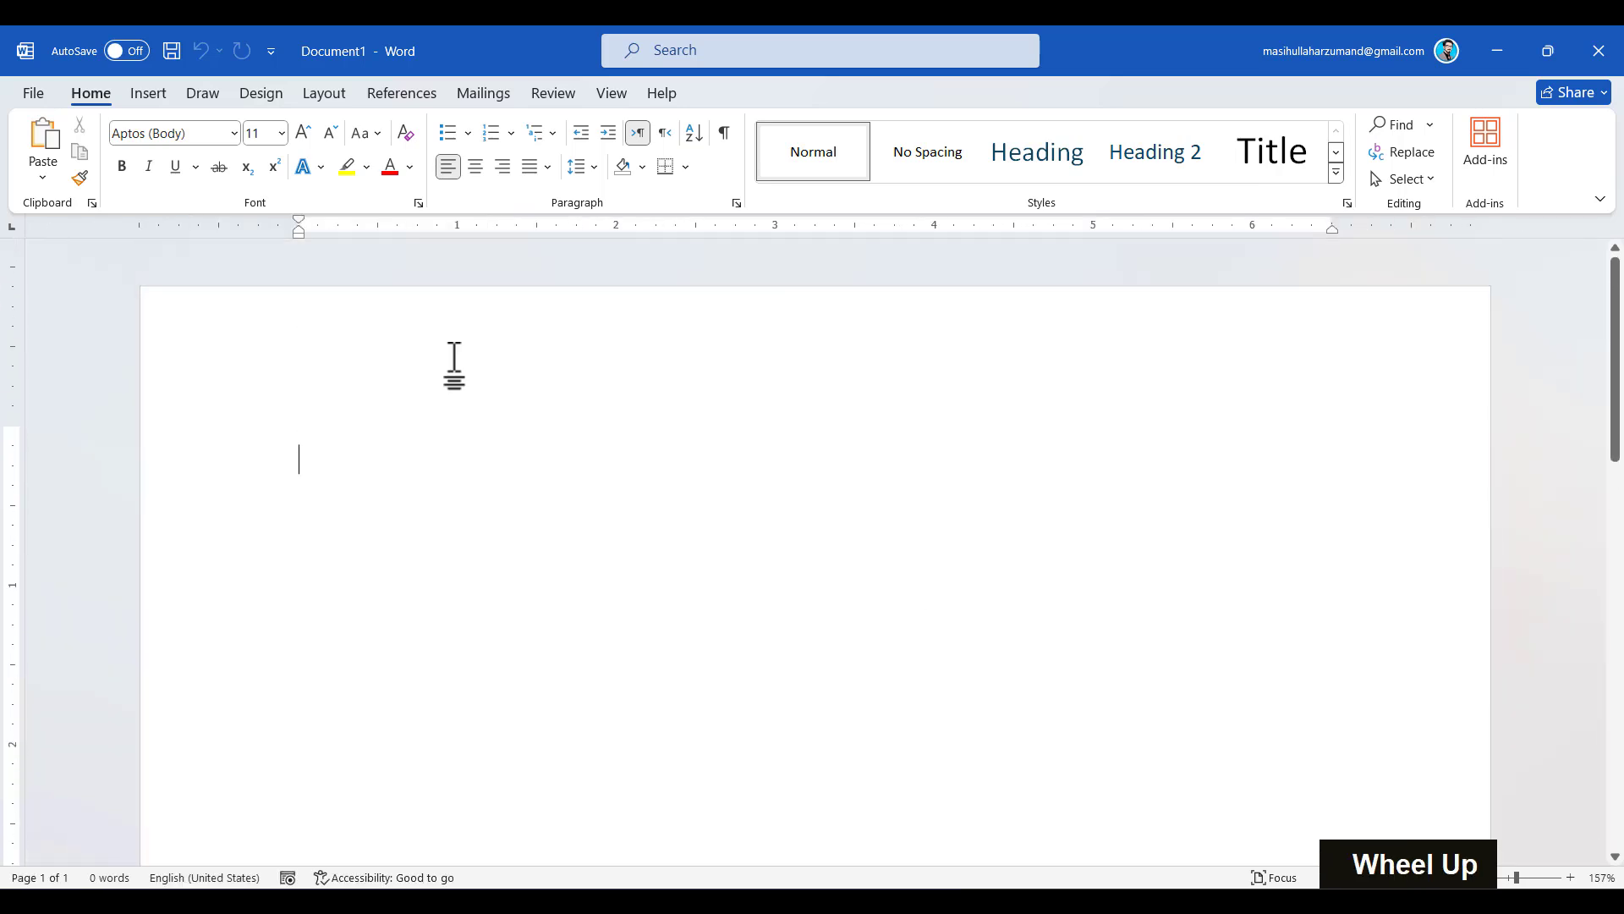
# Draw a circle about 2.28" × 2.28" in the upper part of the page and move it slightly down.
pyautogui.click(156, 98)
pyautogui.click(300, 165)
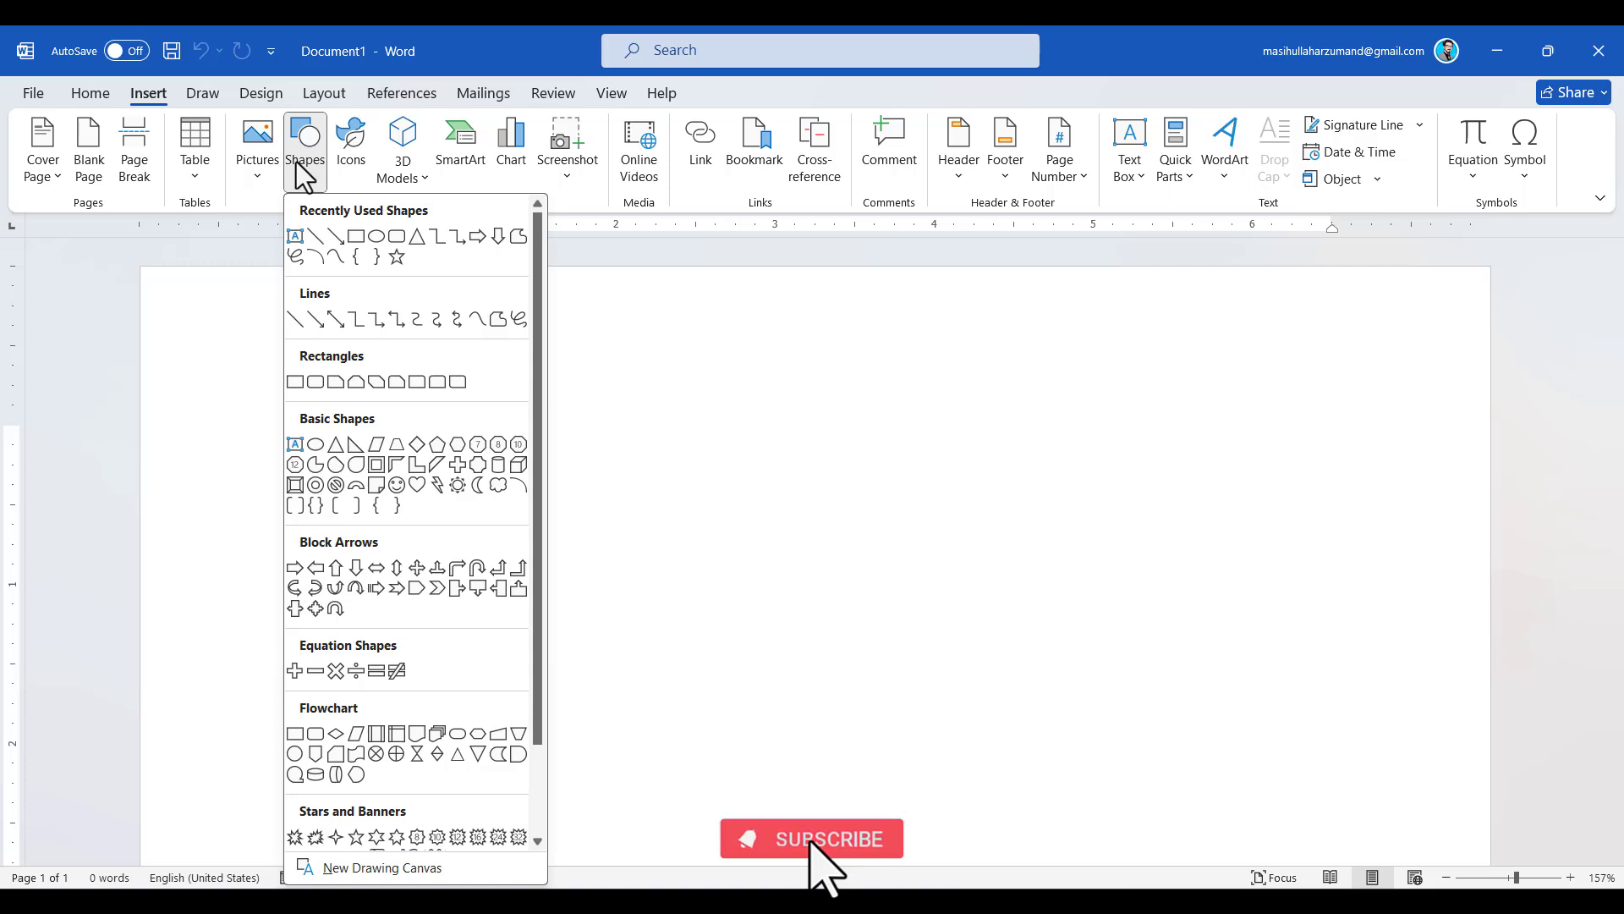
pyautogui.click(372, 241)
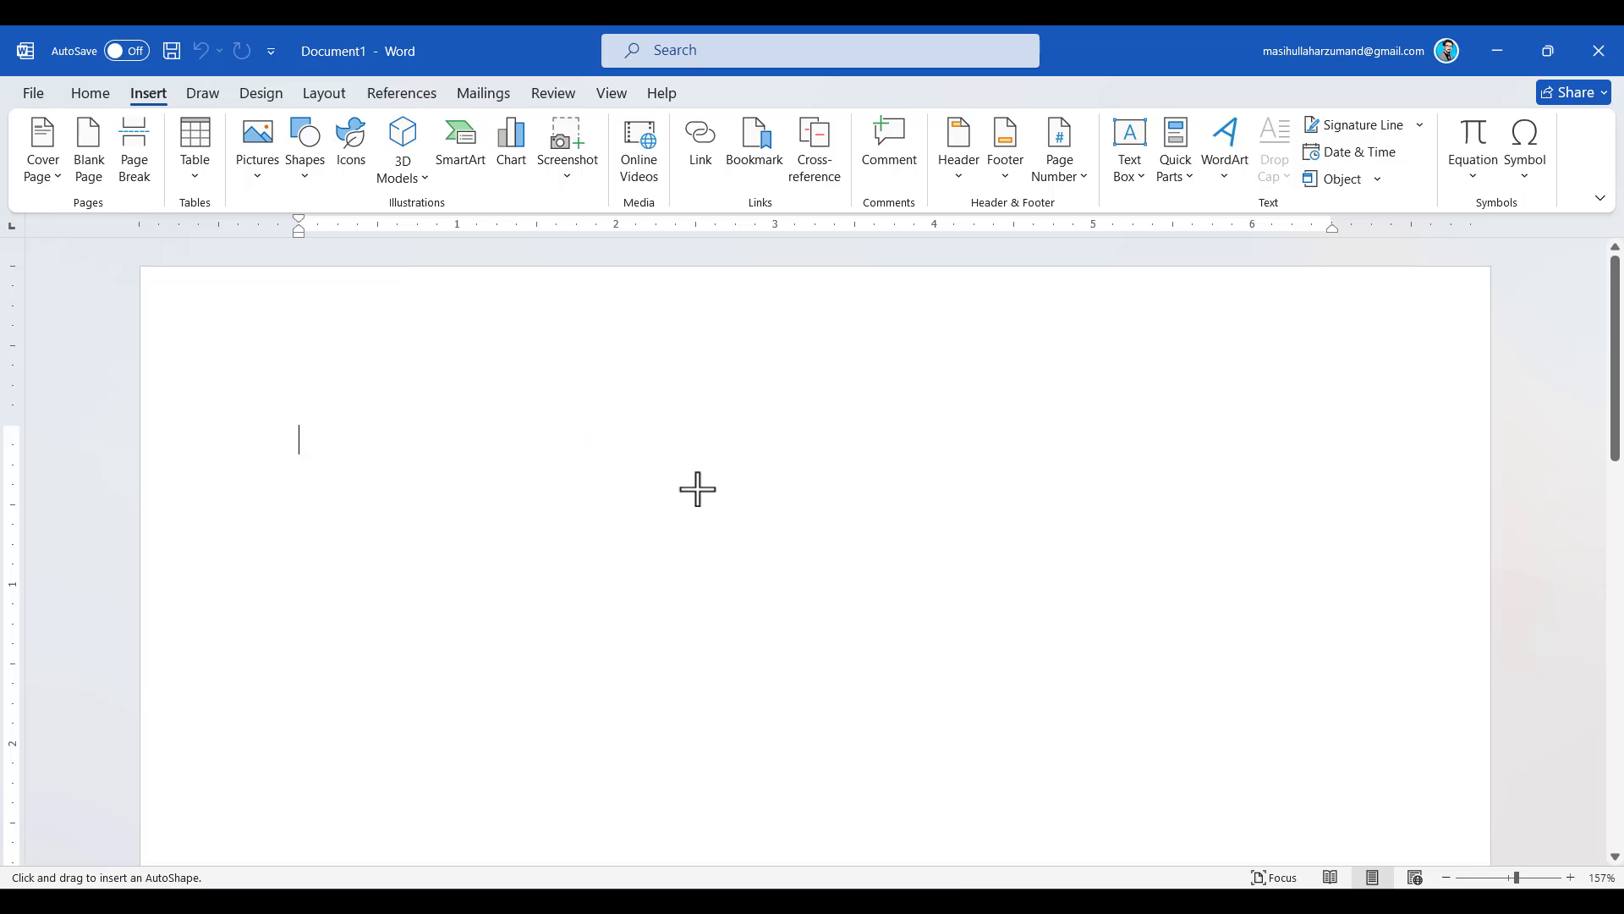
pyautogui.moveTo(452, 346); pyautogui.dragTo(805, 634)
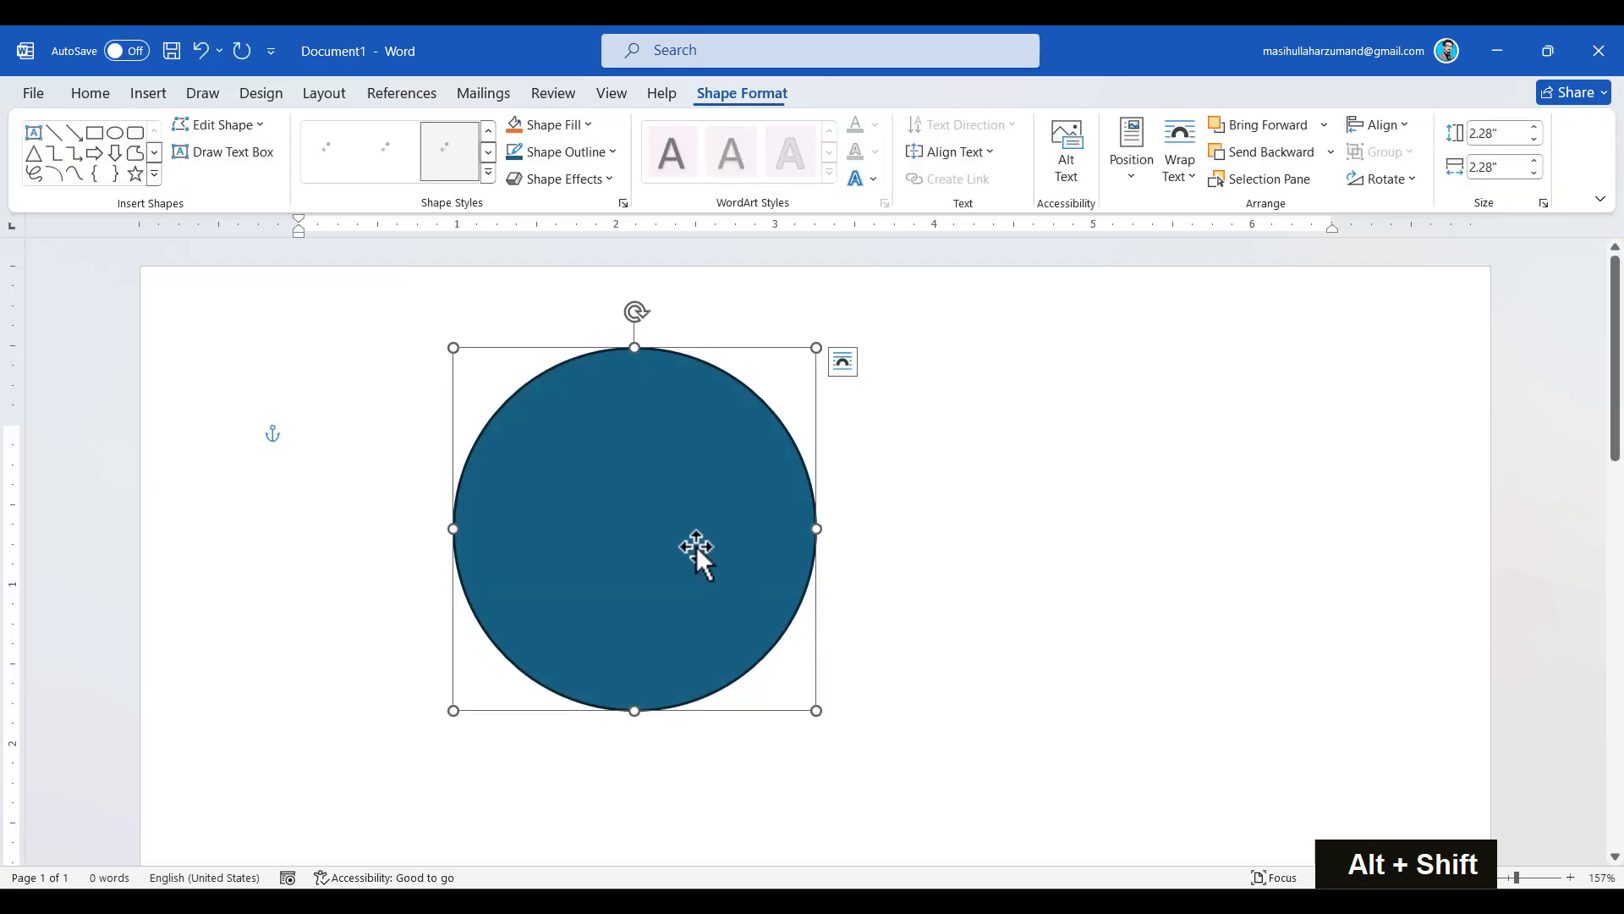
pyautogui.moveTo(696, 551); pyautogui.dragTo(705, 613)
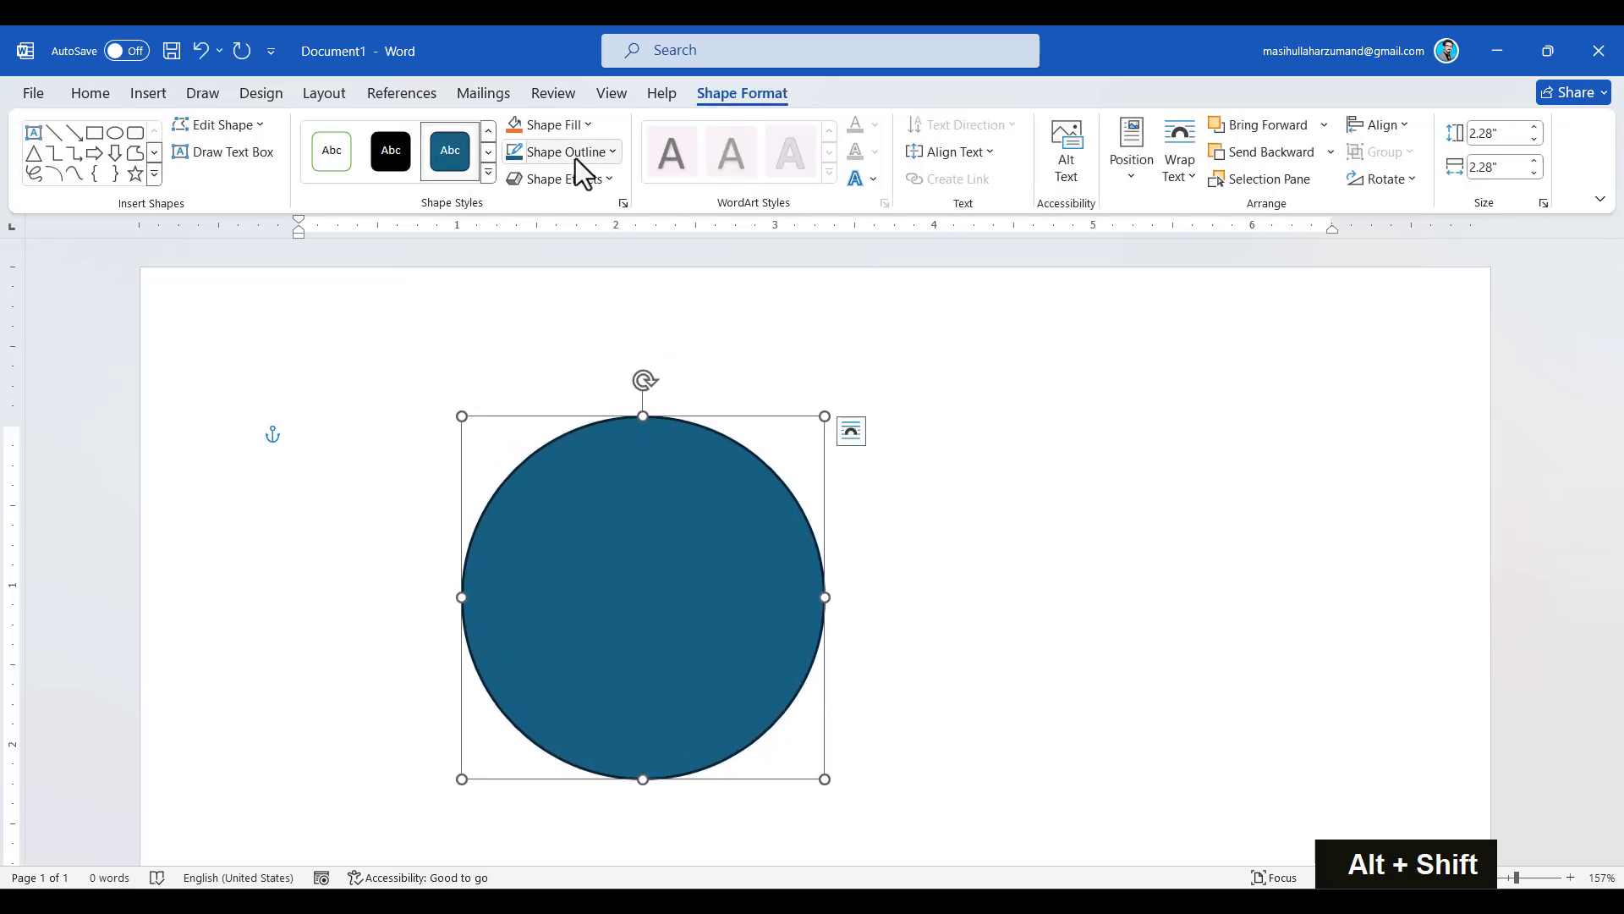
# Remove the circle's outline and fill it with black.
pyautogui.click(613, 153)
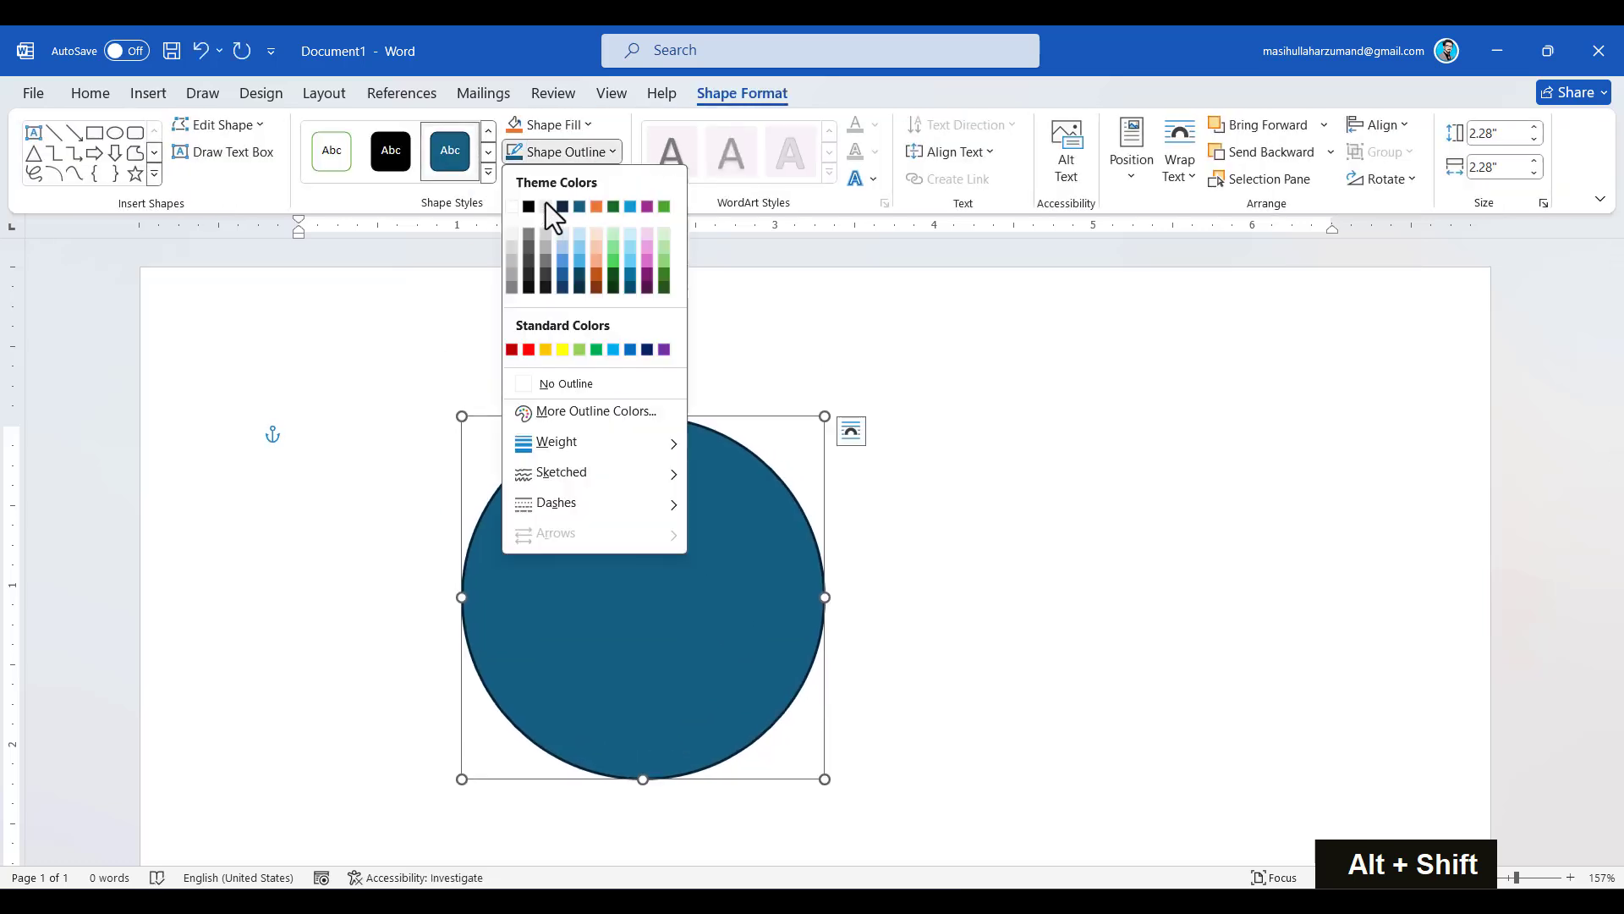
pyautogui.click(527, 383)
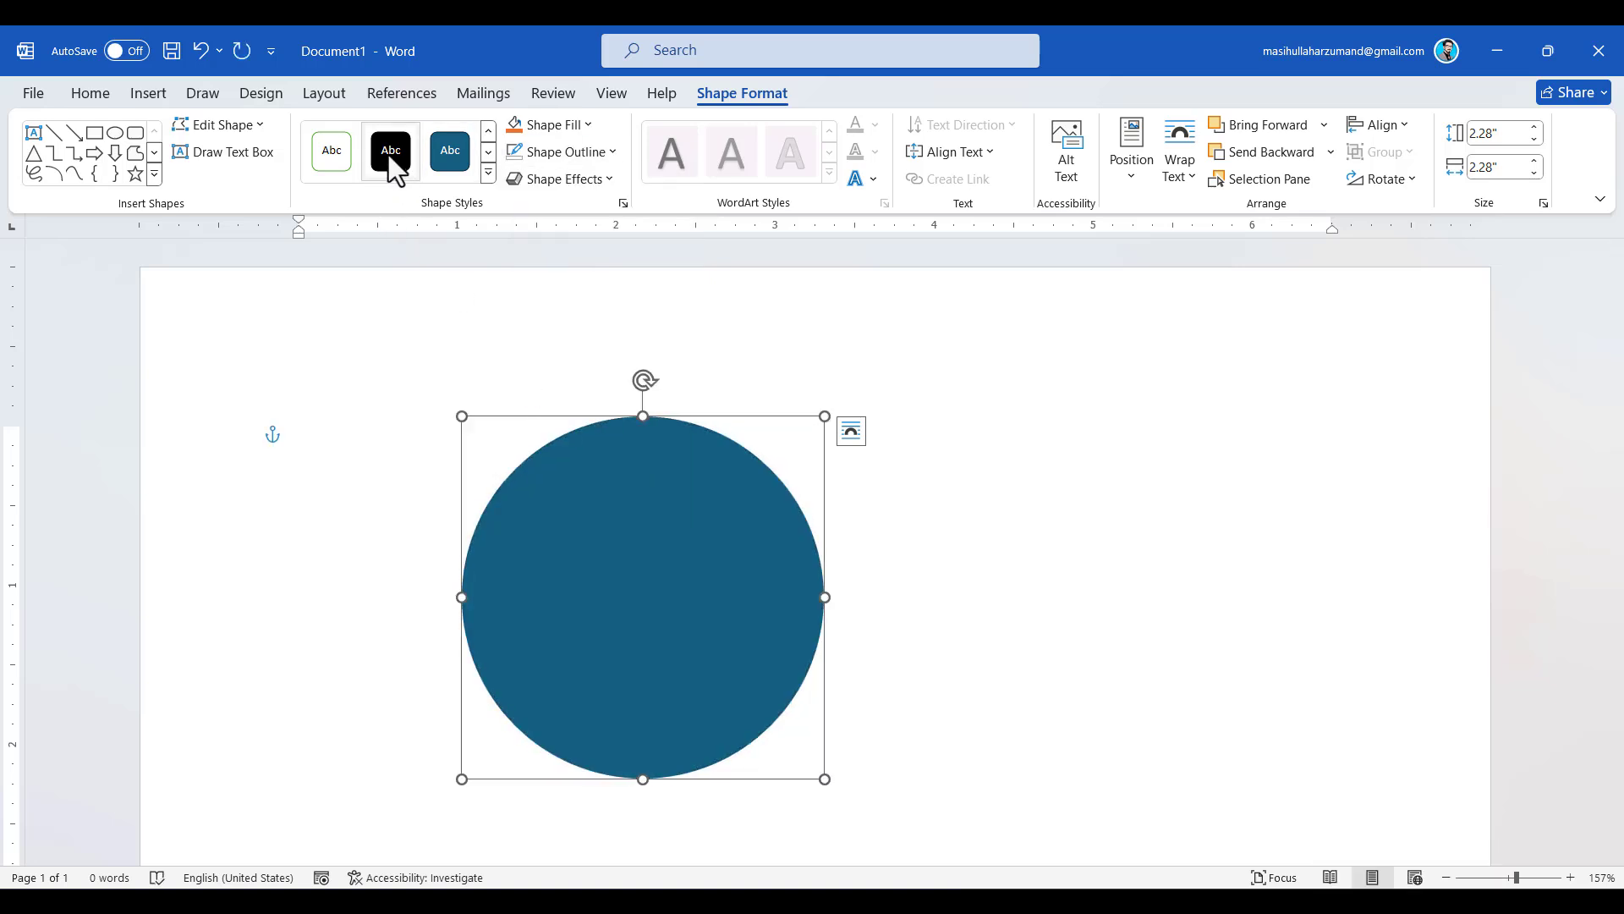
pyautogui.click(587, 126)
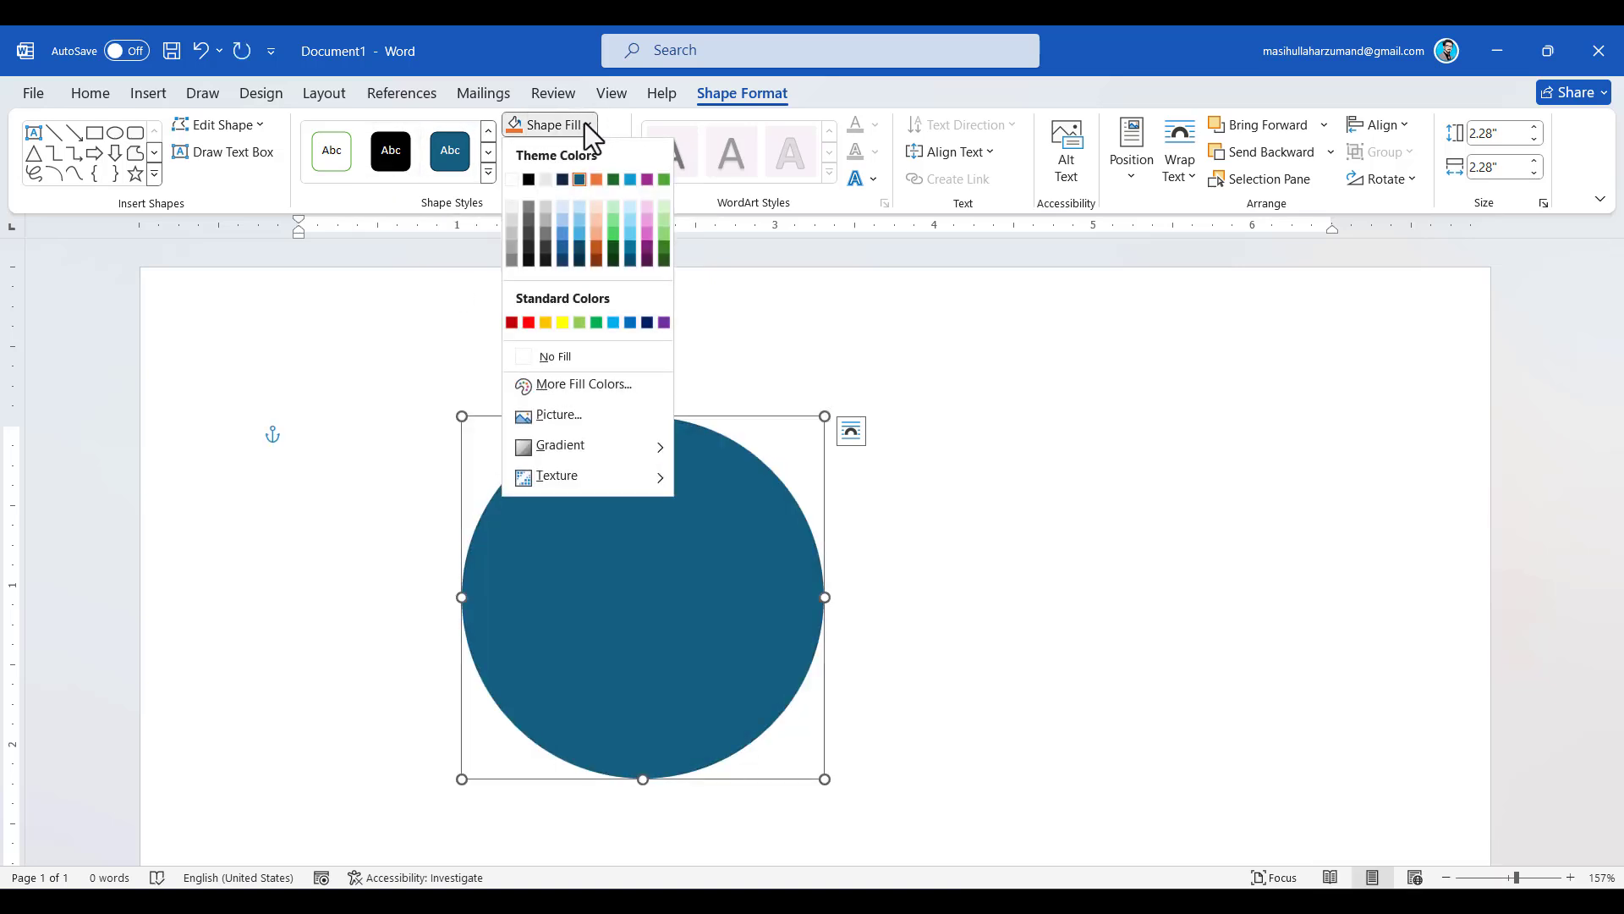
pyautogui.click(529, 180)
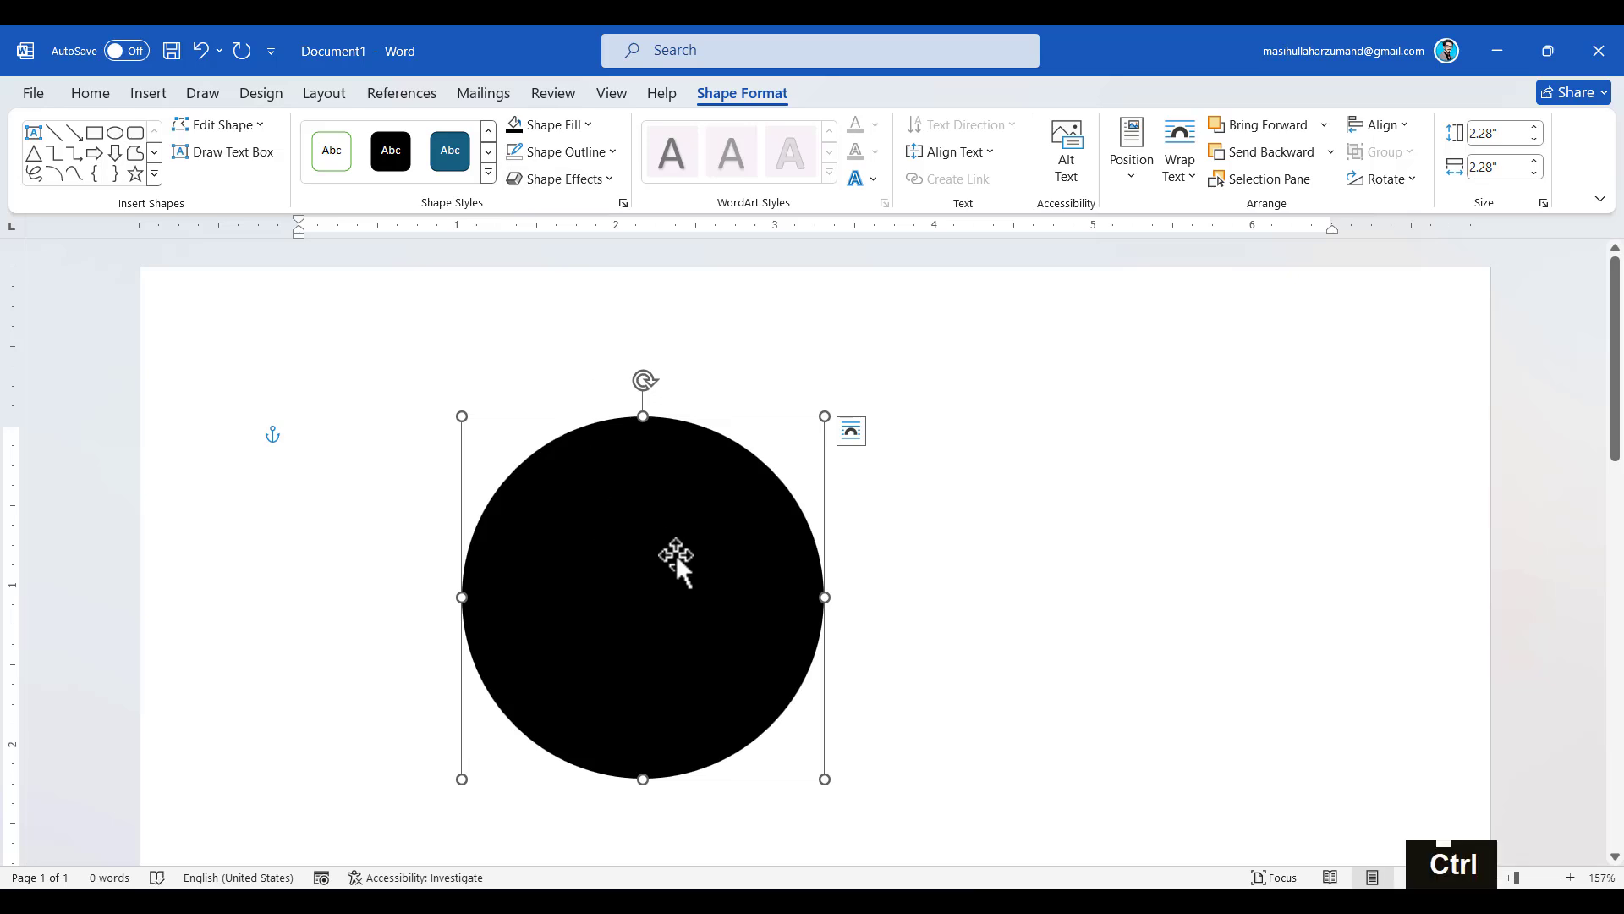
# Move the black circle to the right and duplicate it, placing the copy so it overlaps the original's left side.
pyautogui.hotkey('ctrl', 'v')
pyautogui.hotkey('ctrl', 'c')
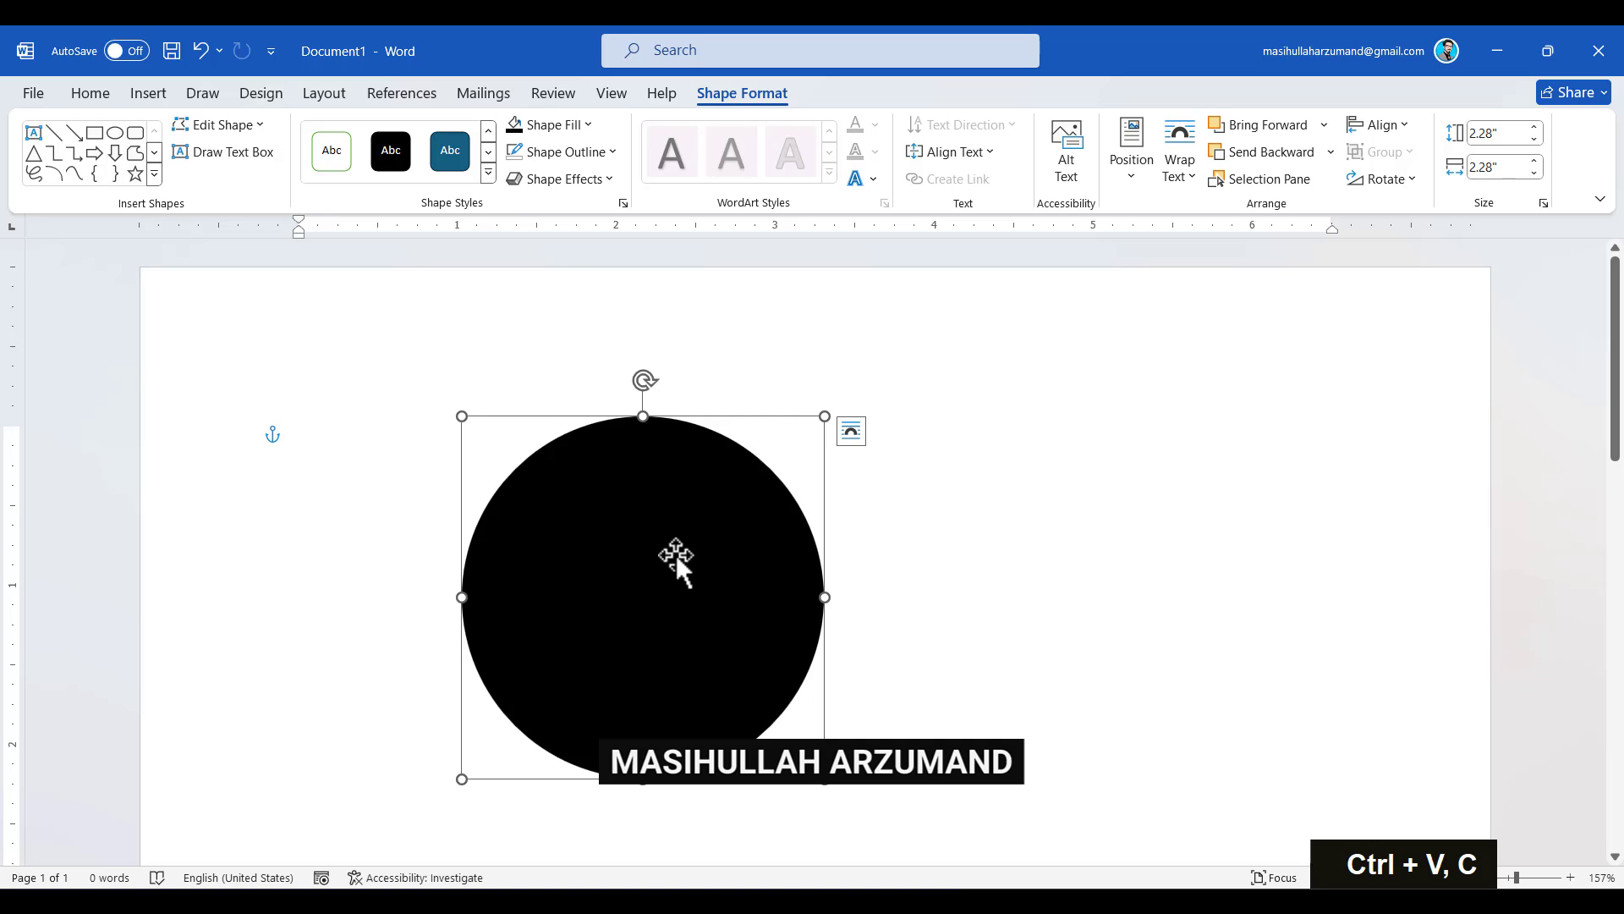
pyautogui.moveTo(667, 584); pyautogui.dragTo(859, 598)
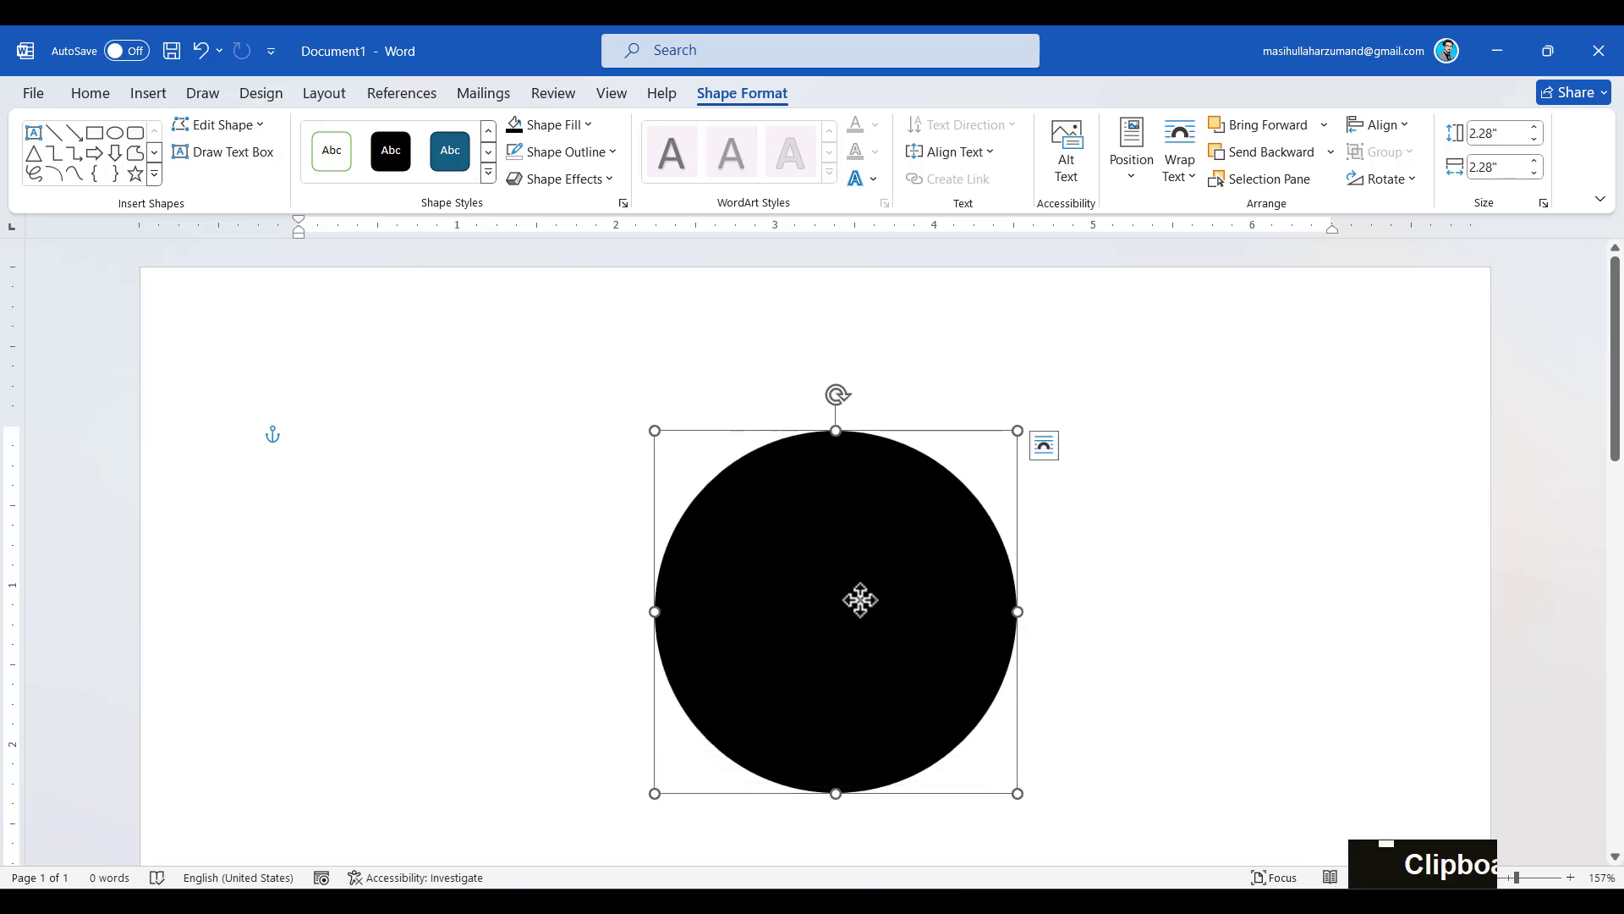
pyautogui.hotkey('ctrl', 'c')
pyautogui.hotkey('ctrl', 'v')
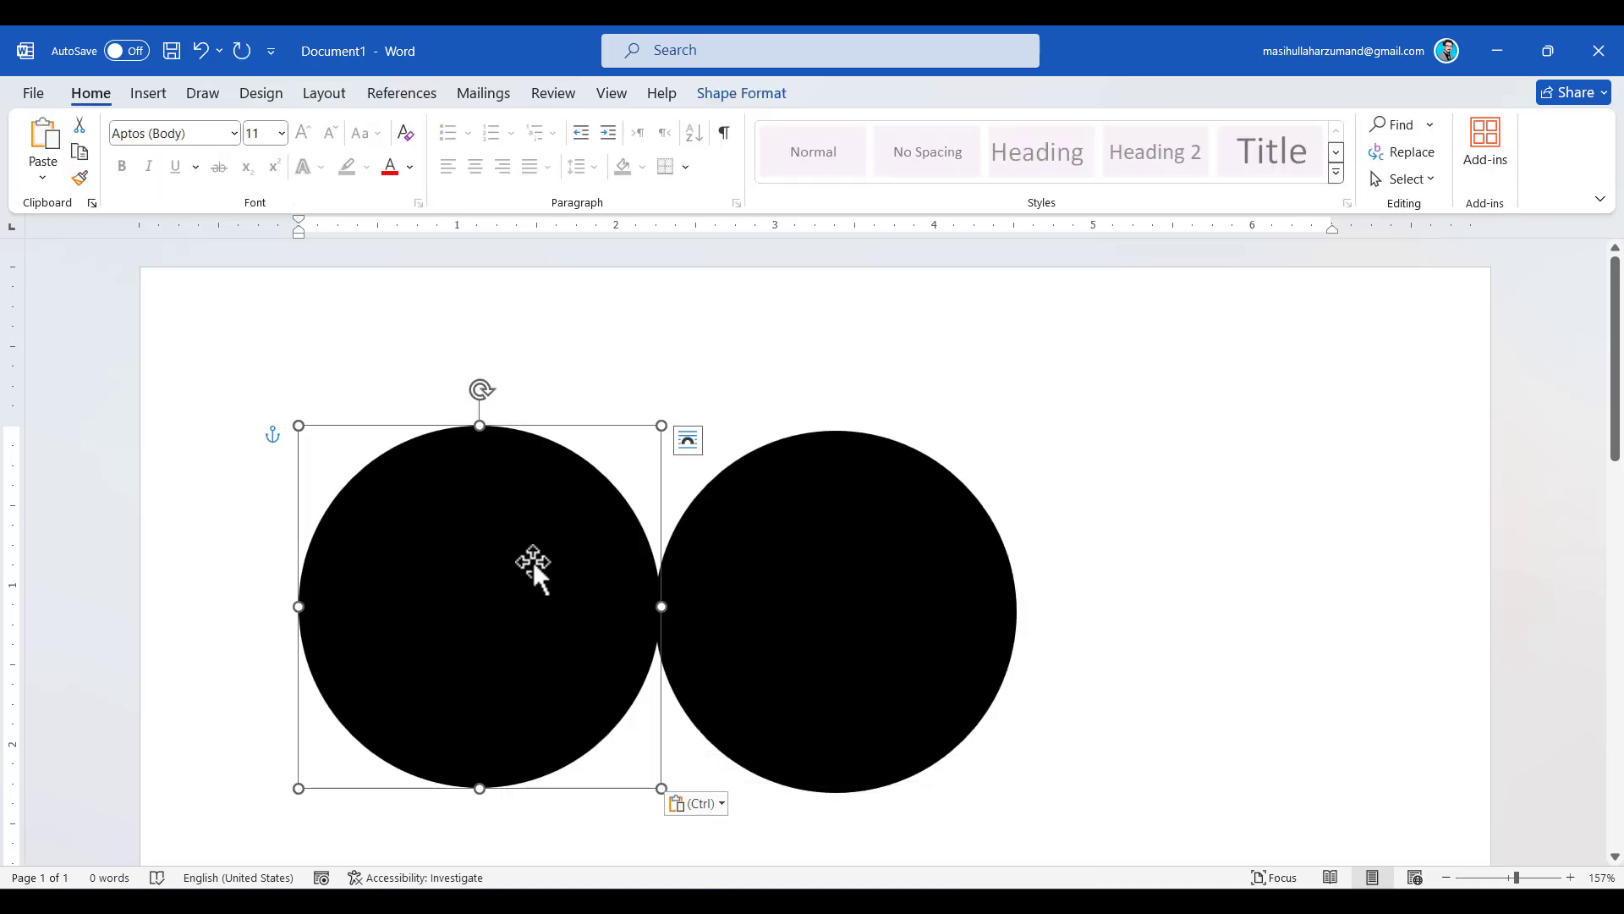
pyautogui.moveTo(530, 565); pyautogui.dragTo(863, 570)
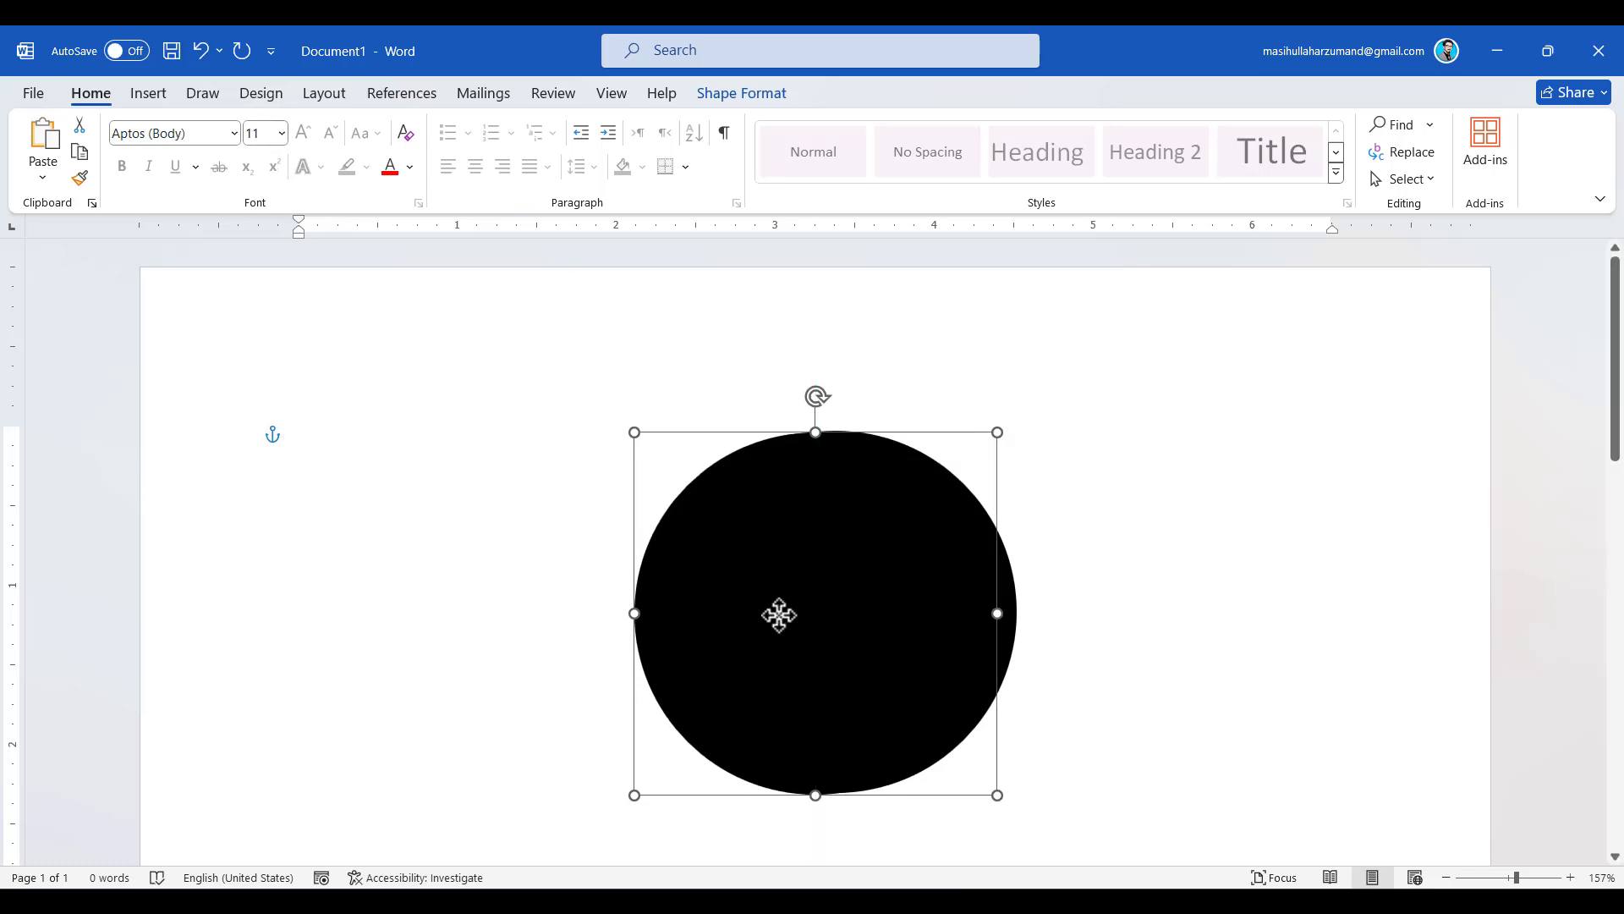
pyautogui.moveTo(778, 615); pyautogui.dragTo(712, 612)
# Fill the overlapping copy of the circle with white.
pyautogui.click(733, 92)
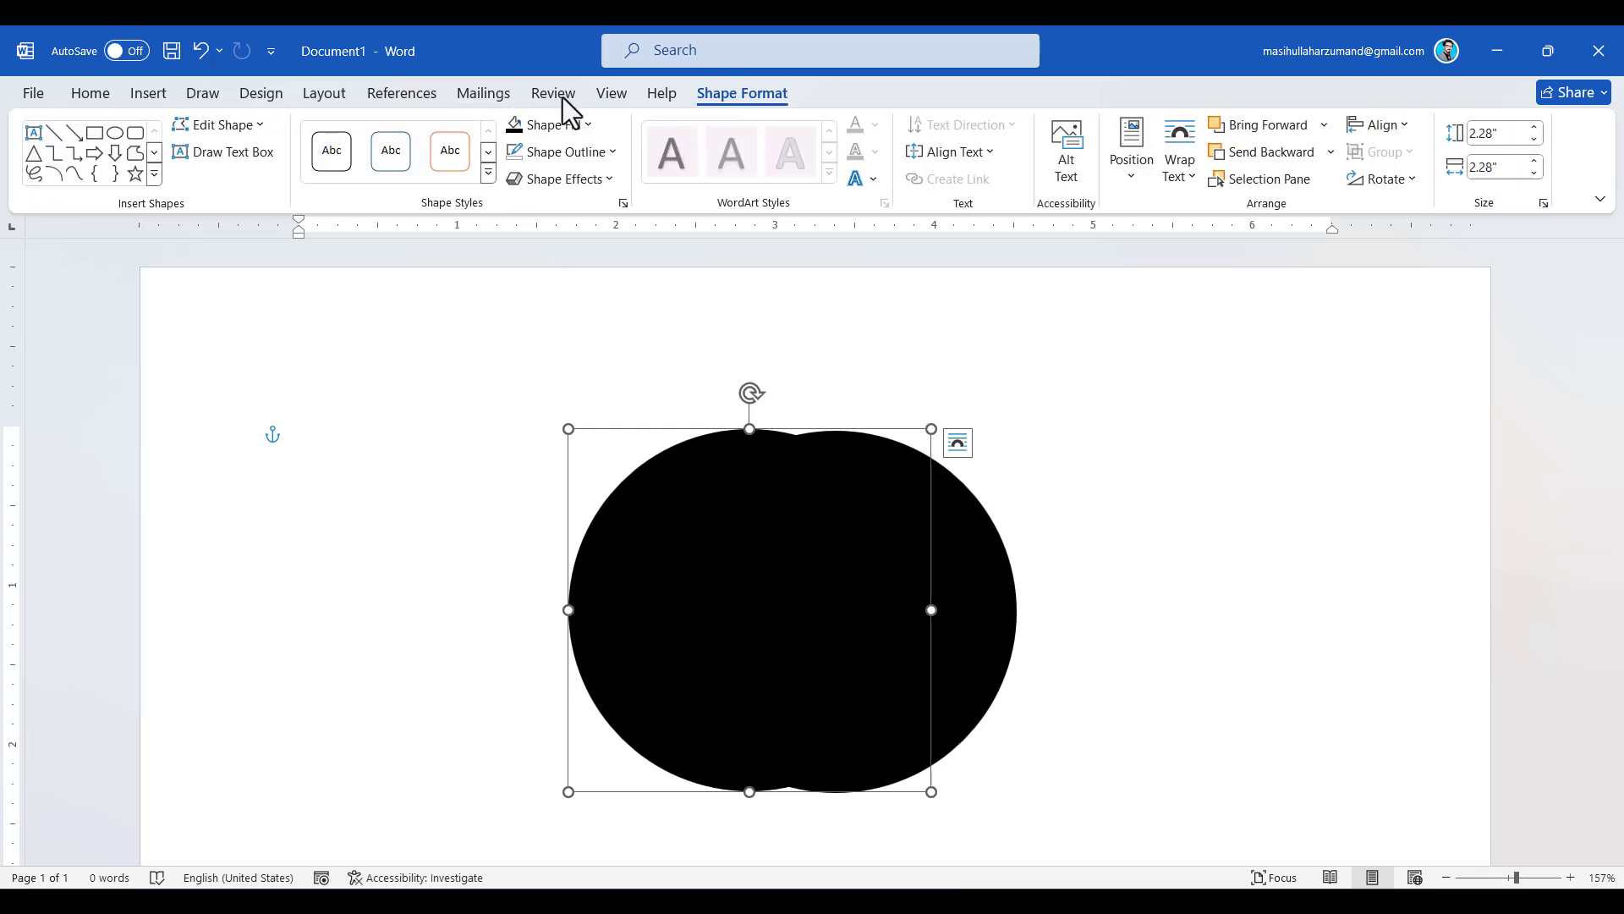
pyautogui.click(587, 126)
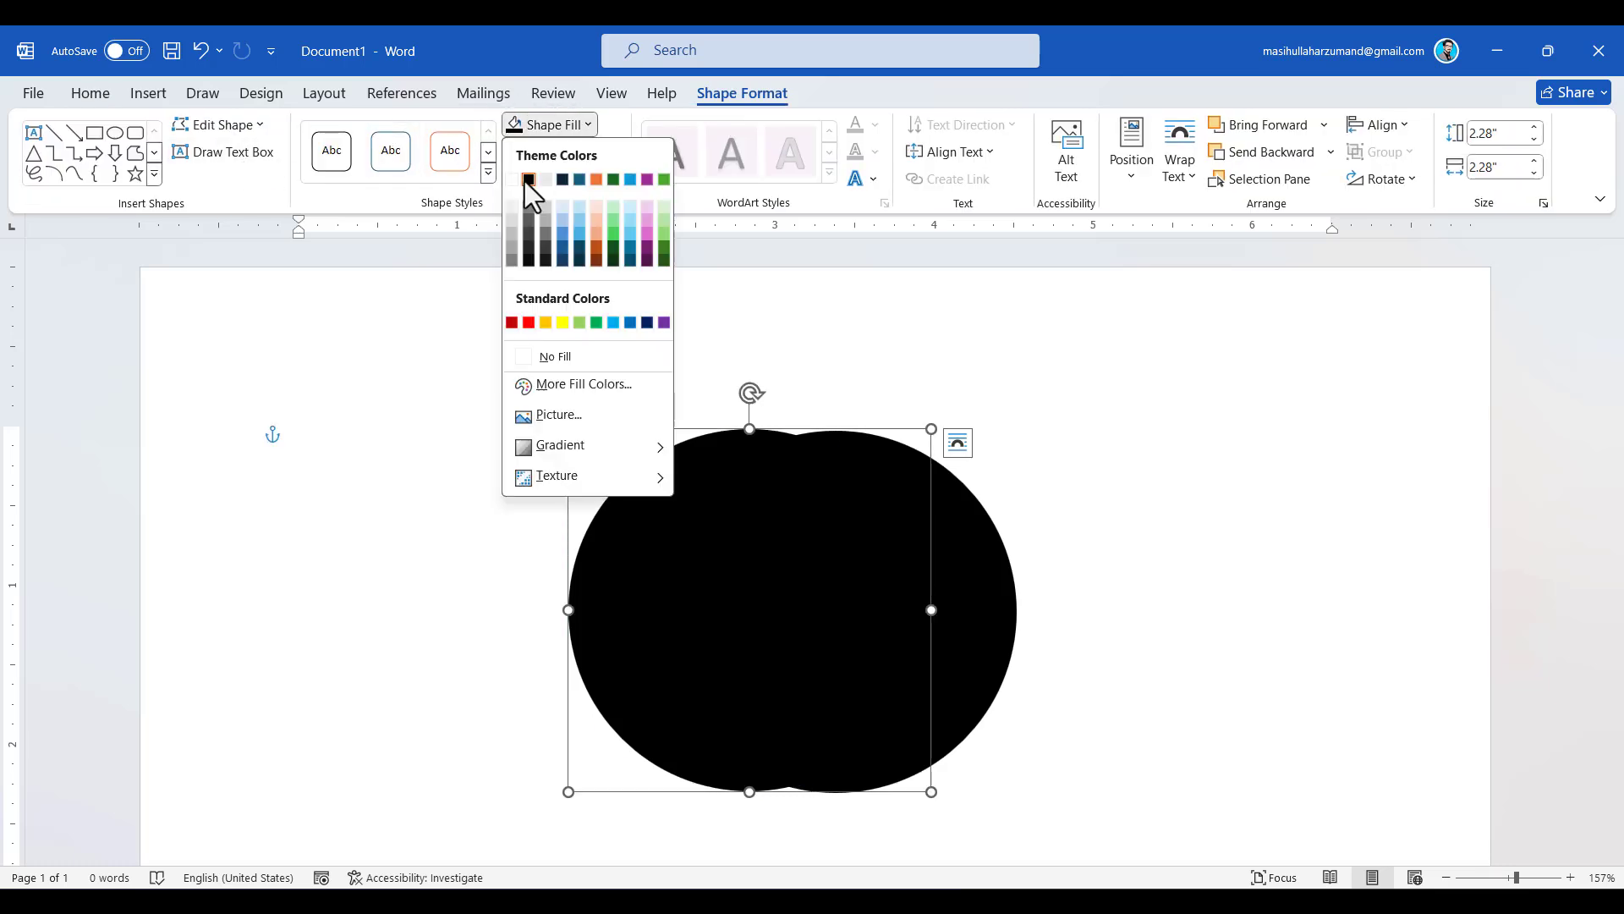
pyautogui.click(512, 180)
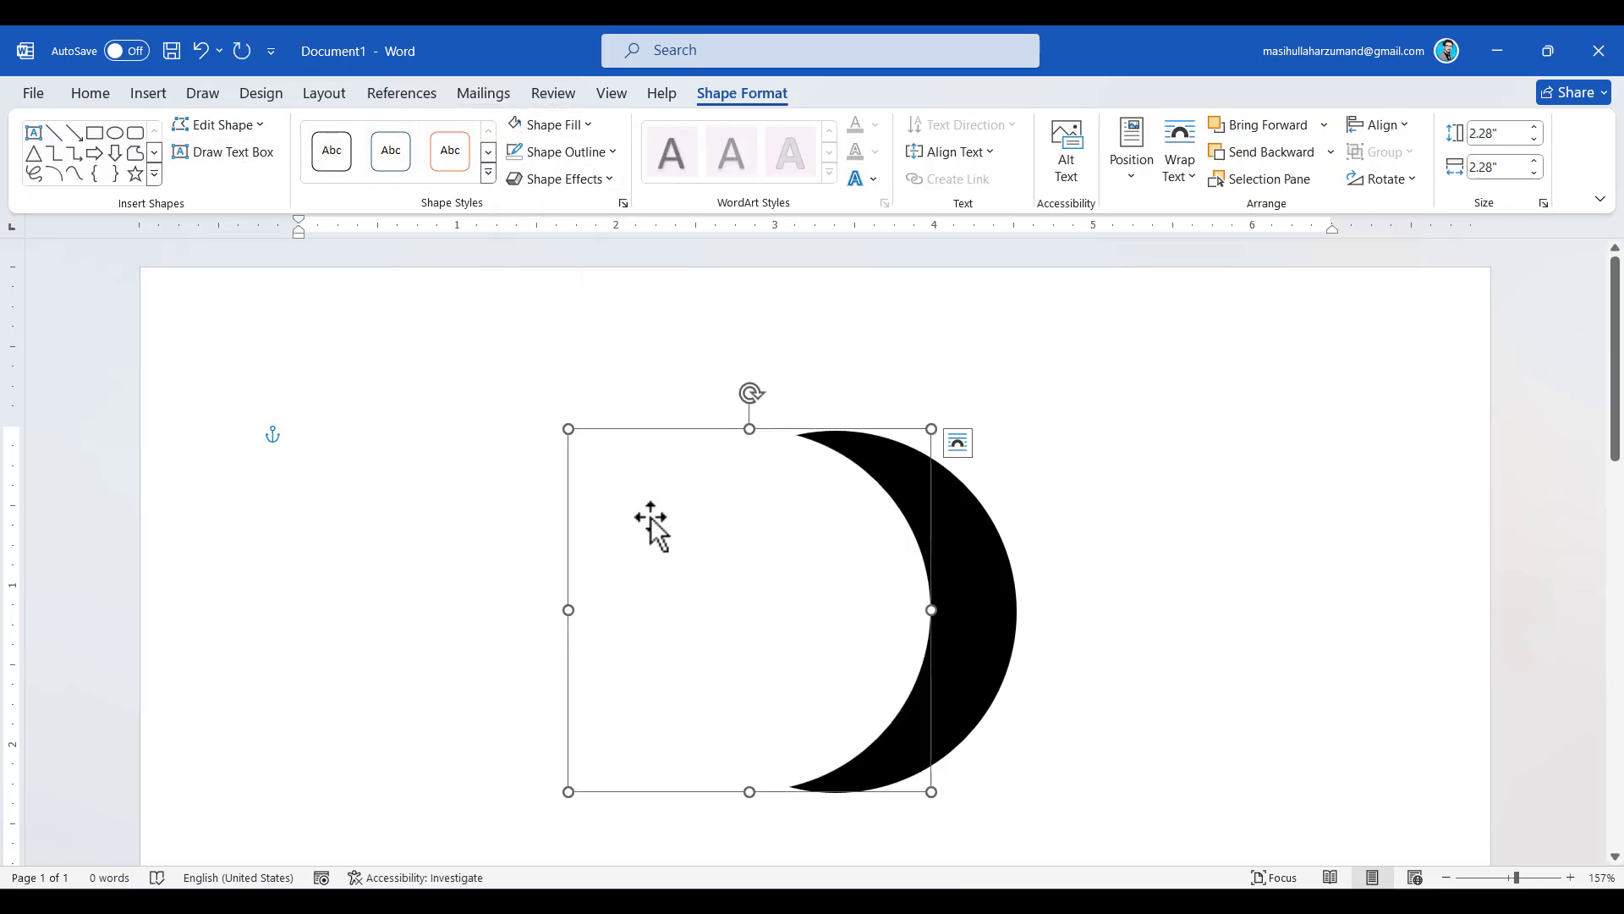
# Shrink the white circle proportionally to about 1.65" × 1.65" and move it into the lower part of the black circle.
pyautogui.press('shift')
pyautogui.moveTo(569, 430); pyautogui.dragTo(719, 525)
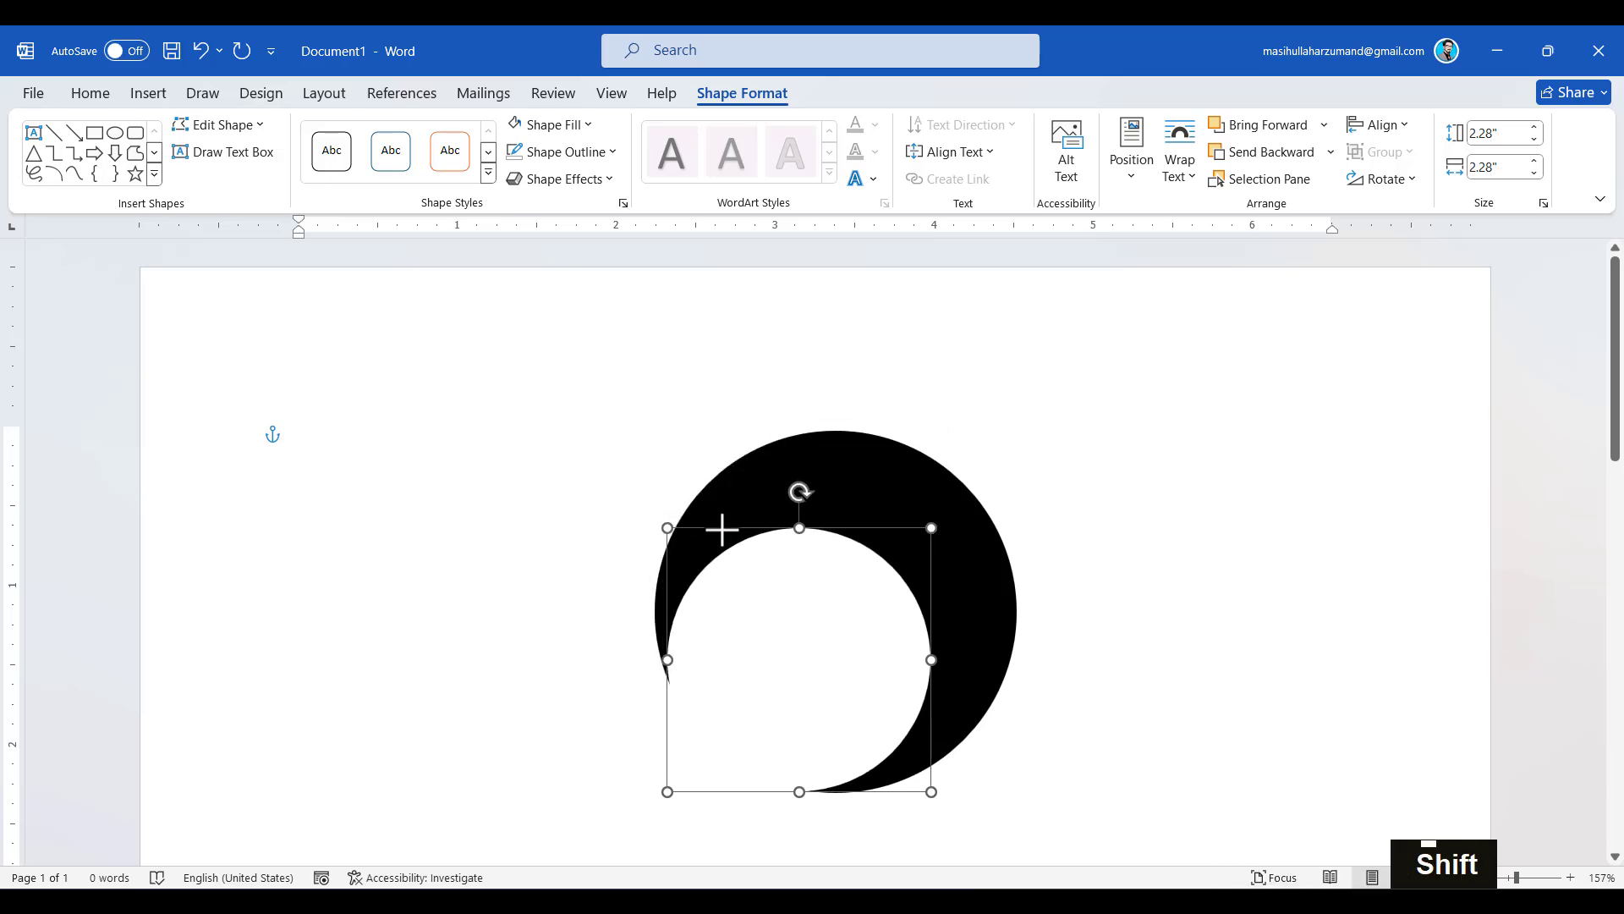
pyautogui.moveTo(833, 607); pyautogui.dragTo(876, 607)
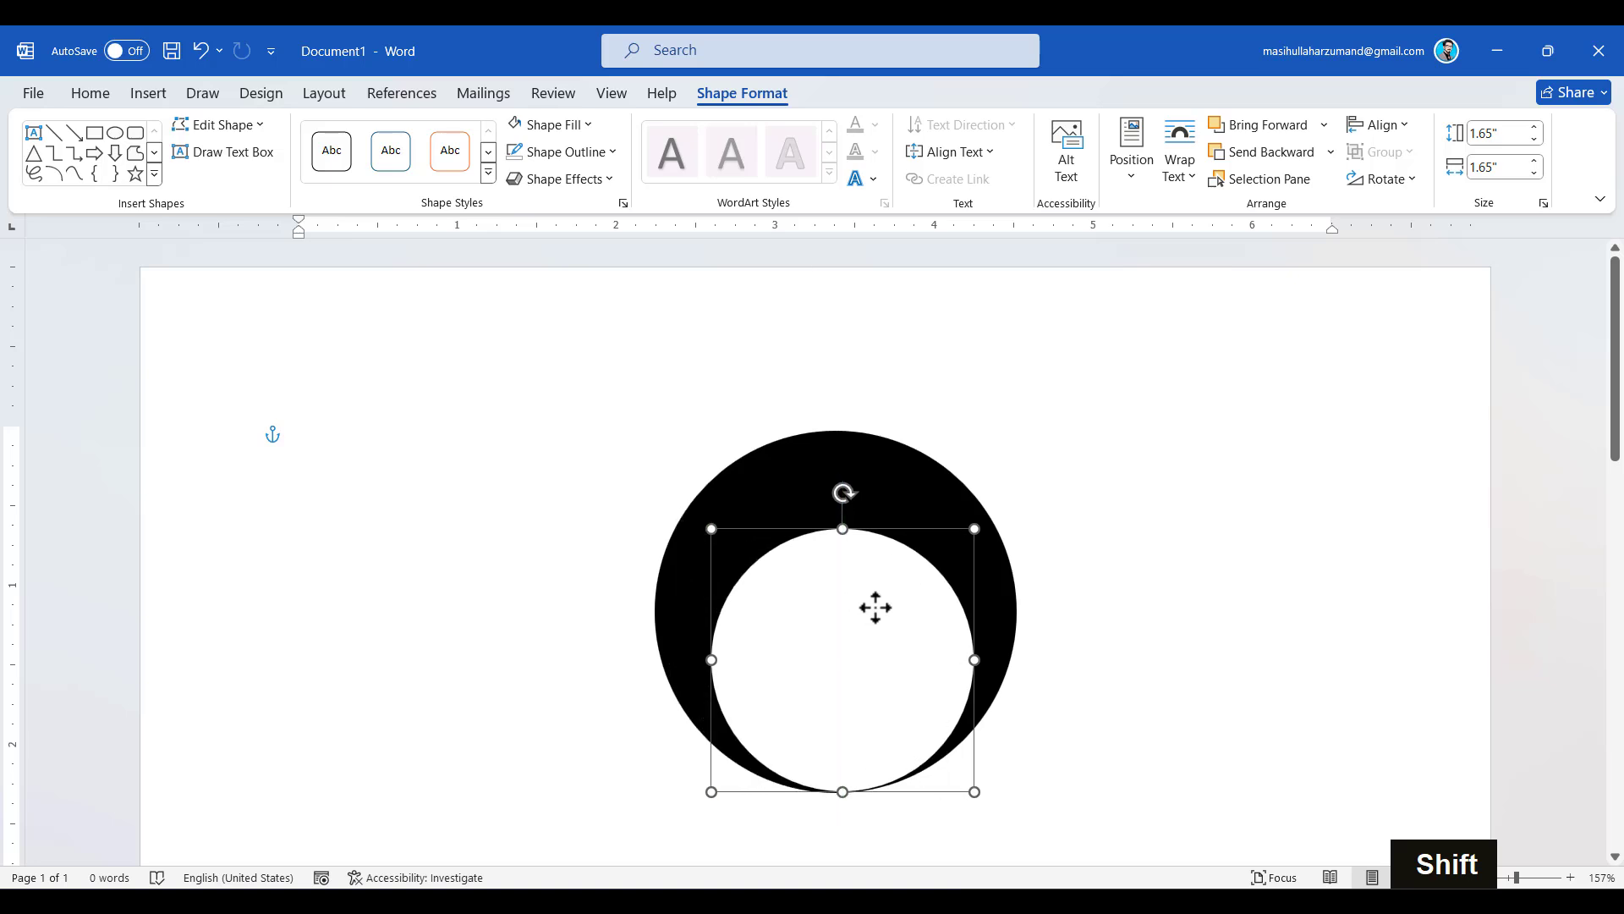
# Align the white and black circles with each other using Align Center.
pyautogui.keyDown('shift'); pyautogui.click(907, 484); pyautogui.keyUp('shift')
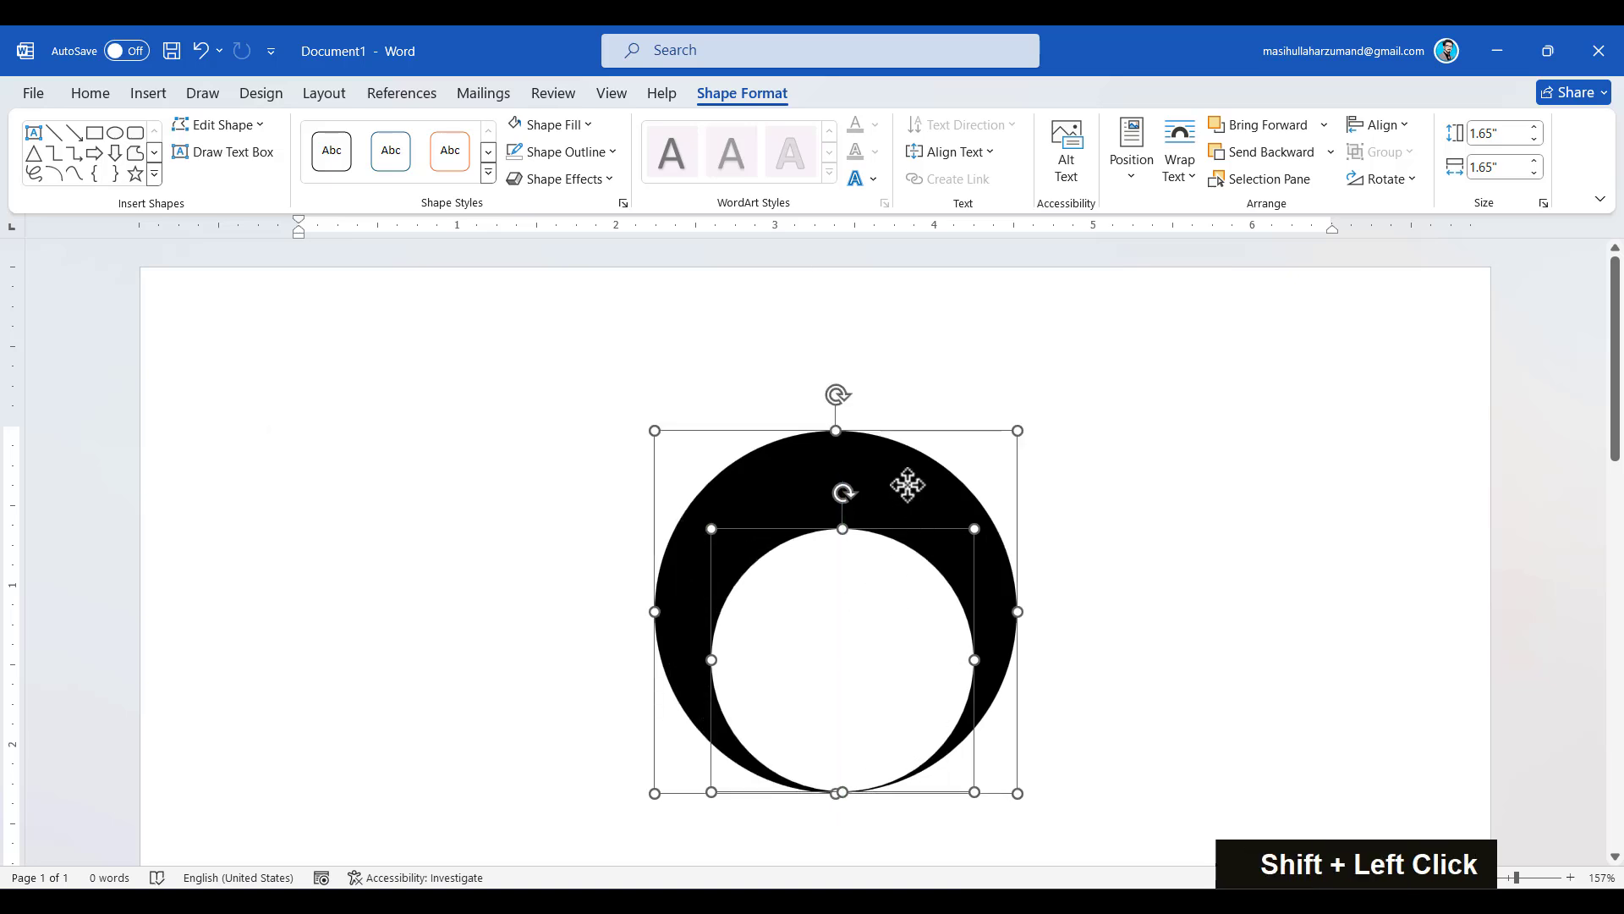
pyautogui.click(1409, 129)
pyautogui.click(1457, 186)
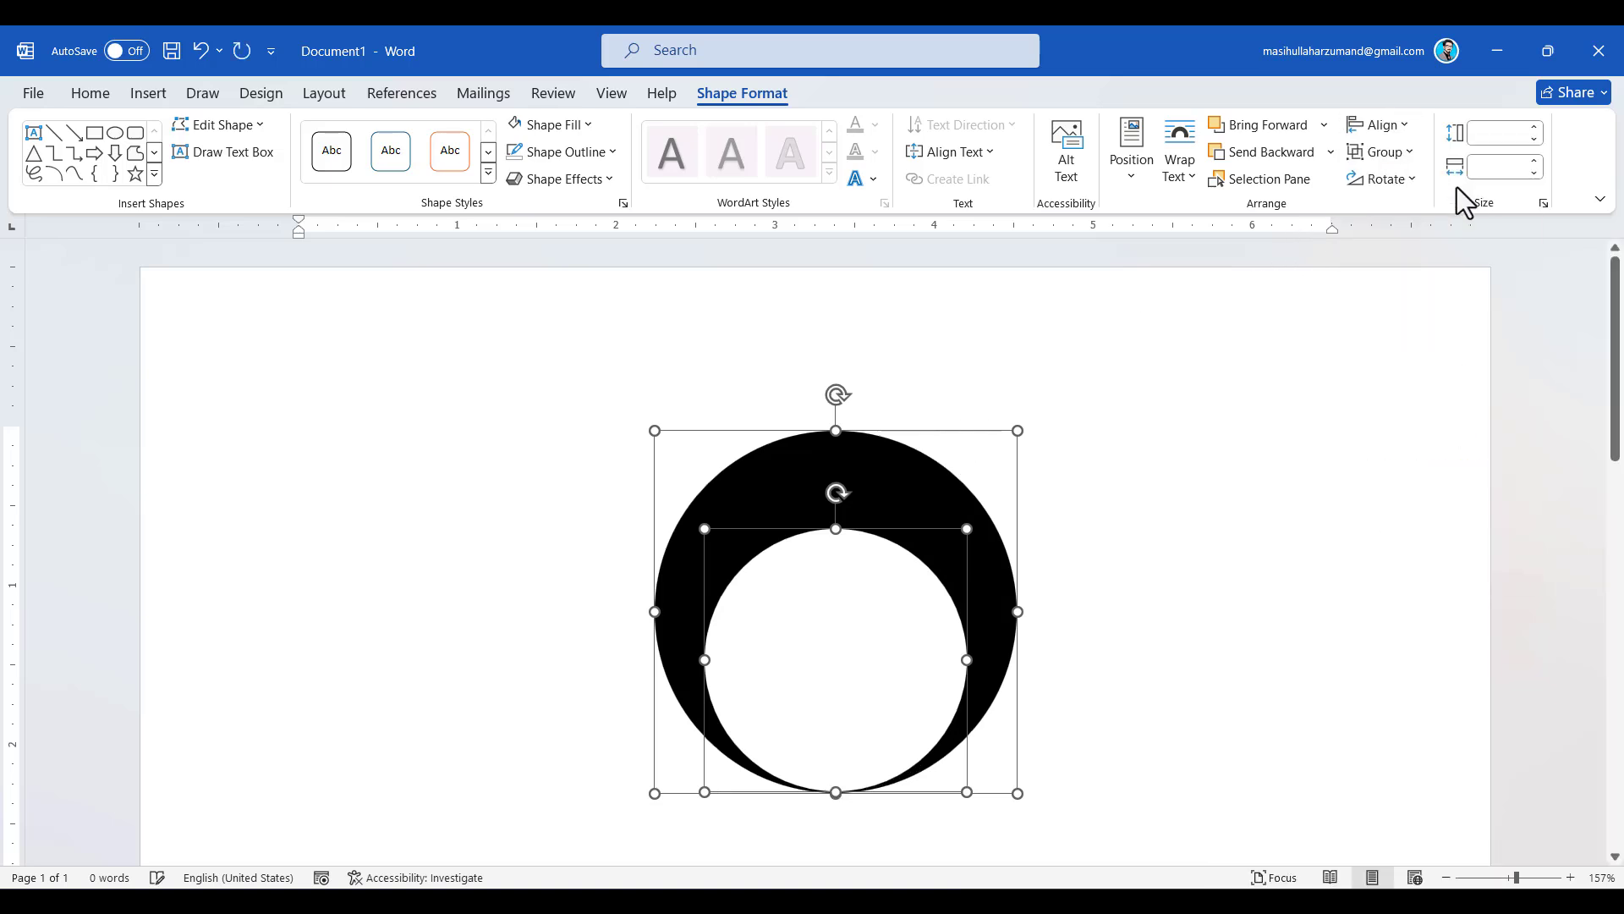
pyautogui.click(1197, 489)
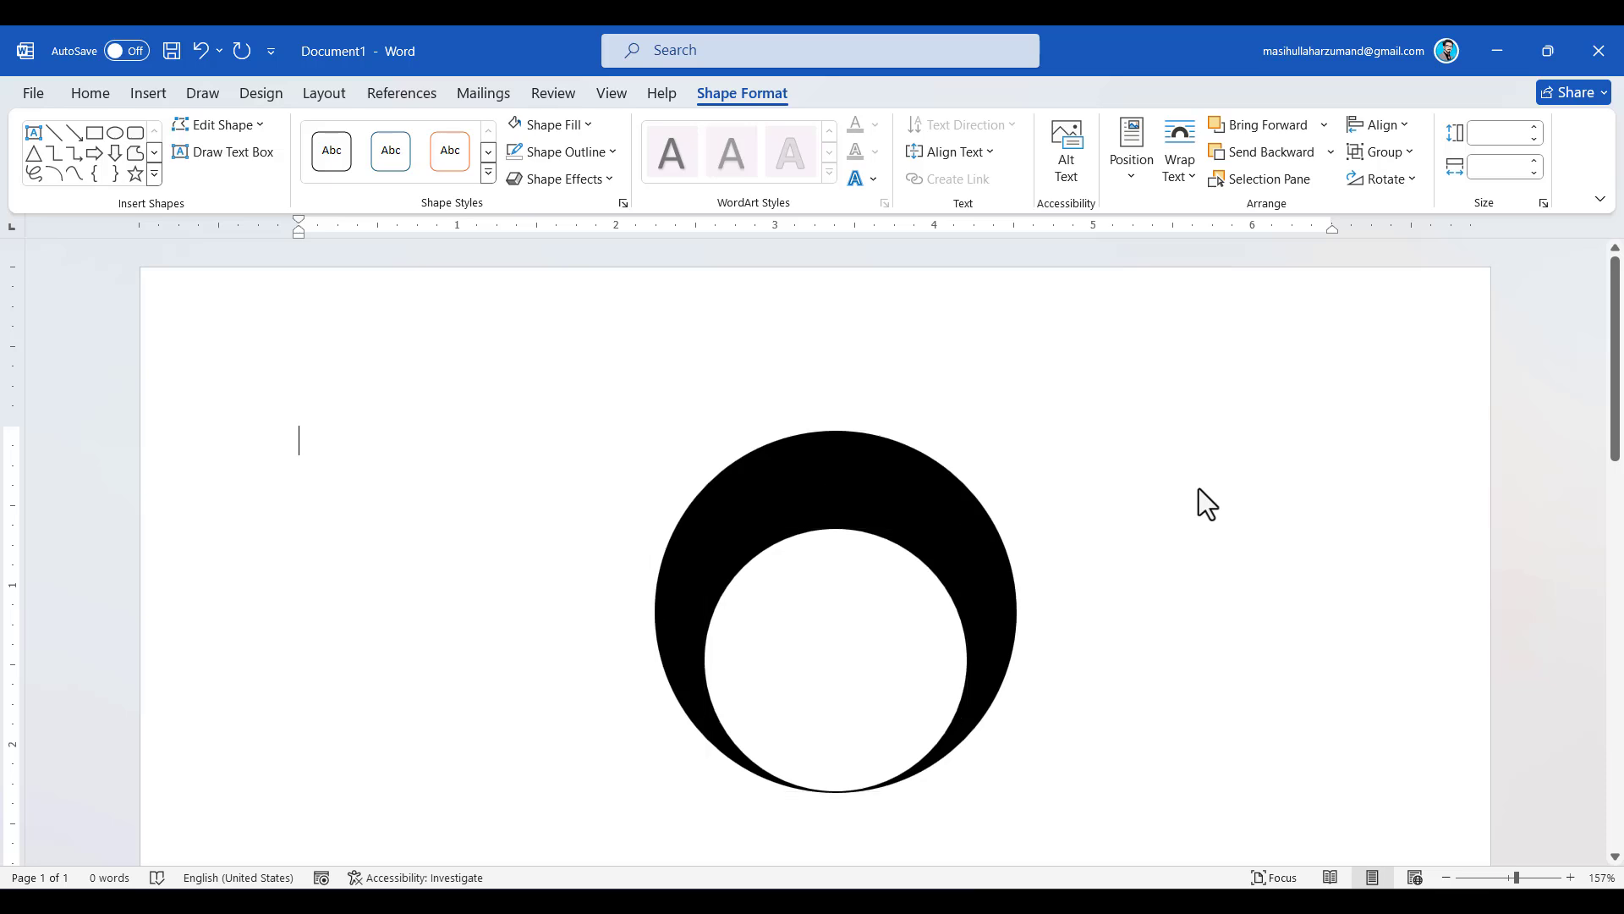
pyautogui.click(821, 532)
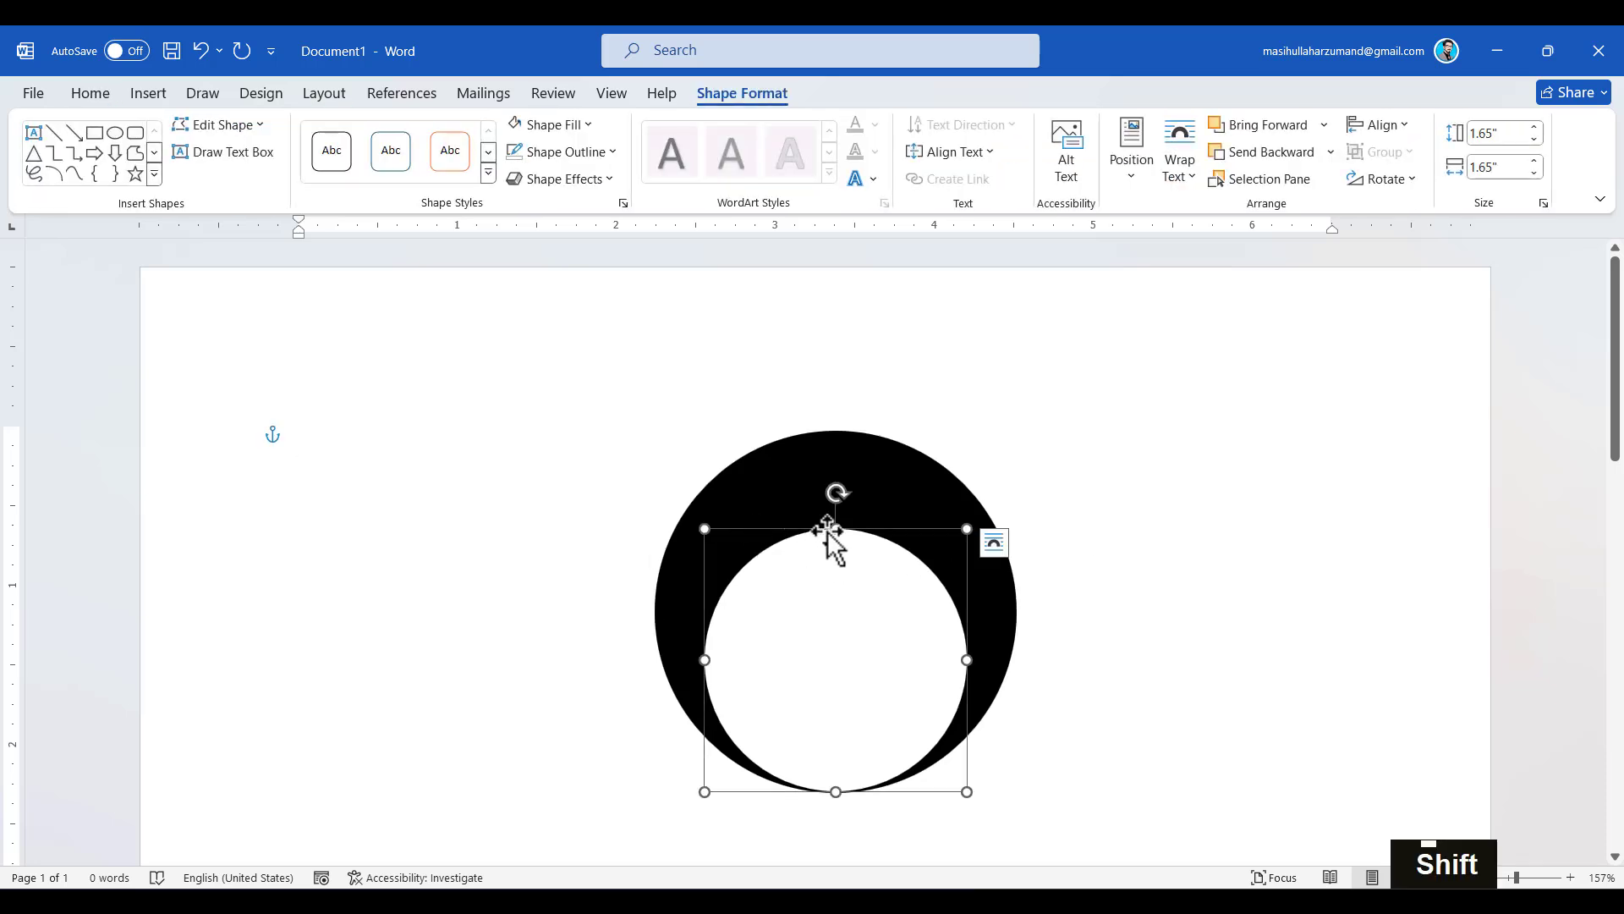
pyautogui.moveTo(836, 529); pyautogui.dragTo(836, 499)
pyautogui.hotkey('ctrl', 'z')
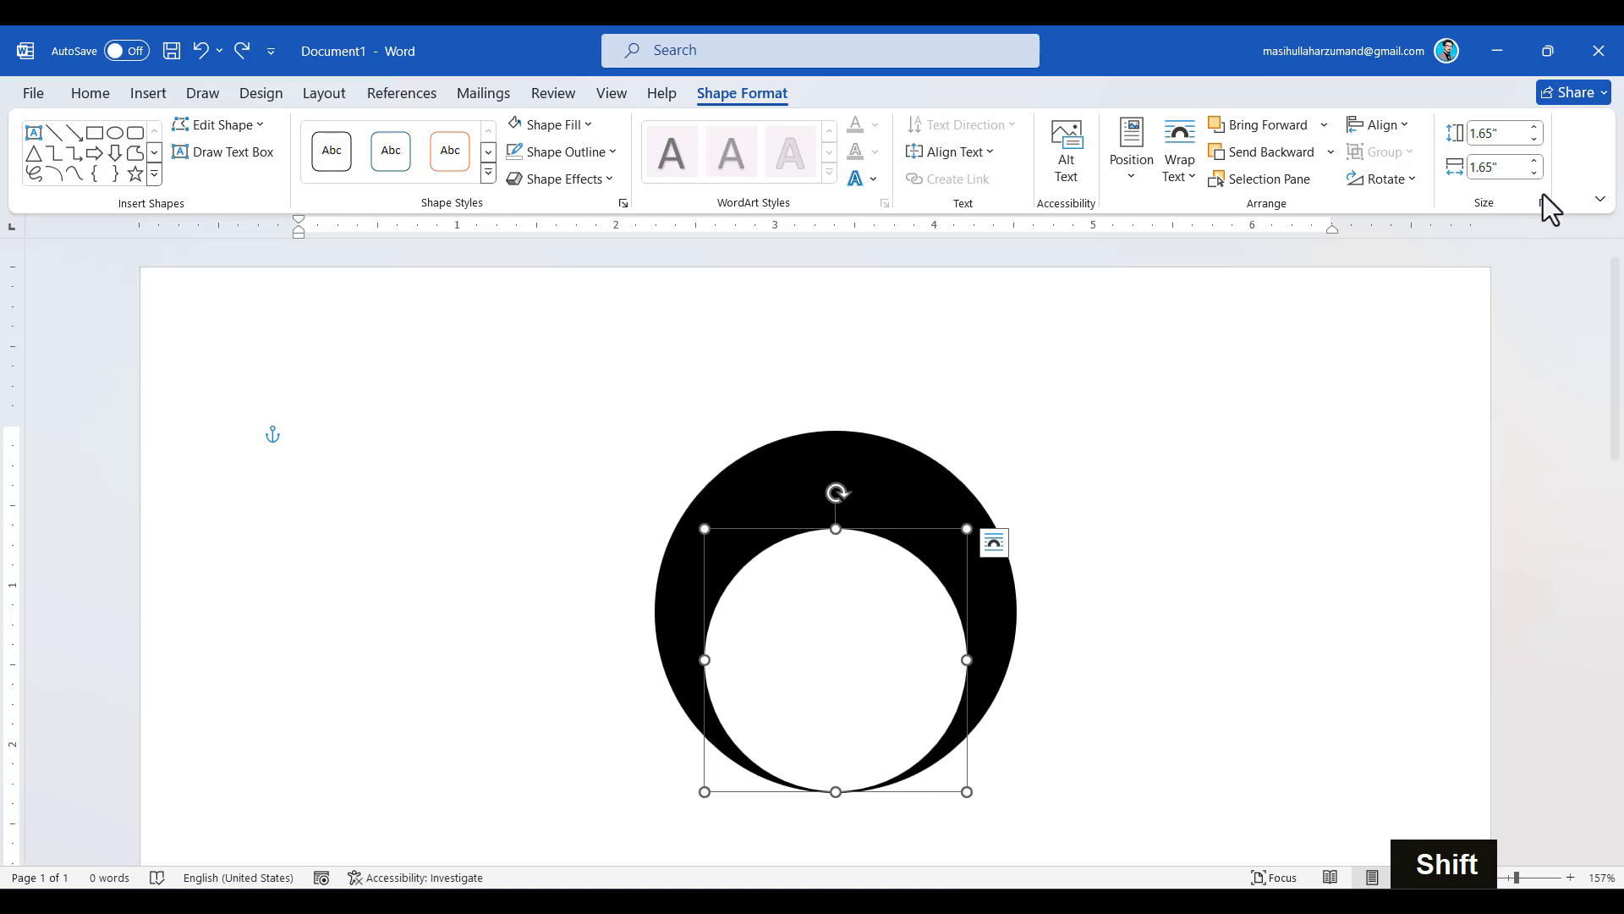
pyautogui.doubleClick(1533, 129)
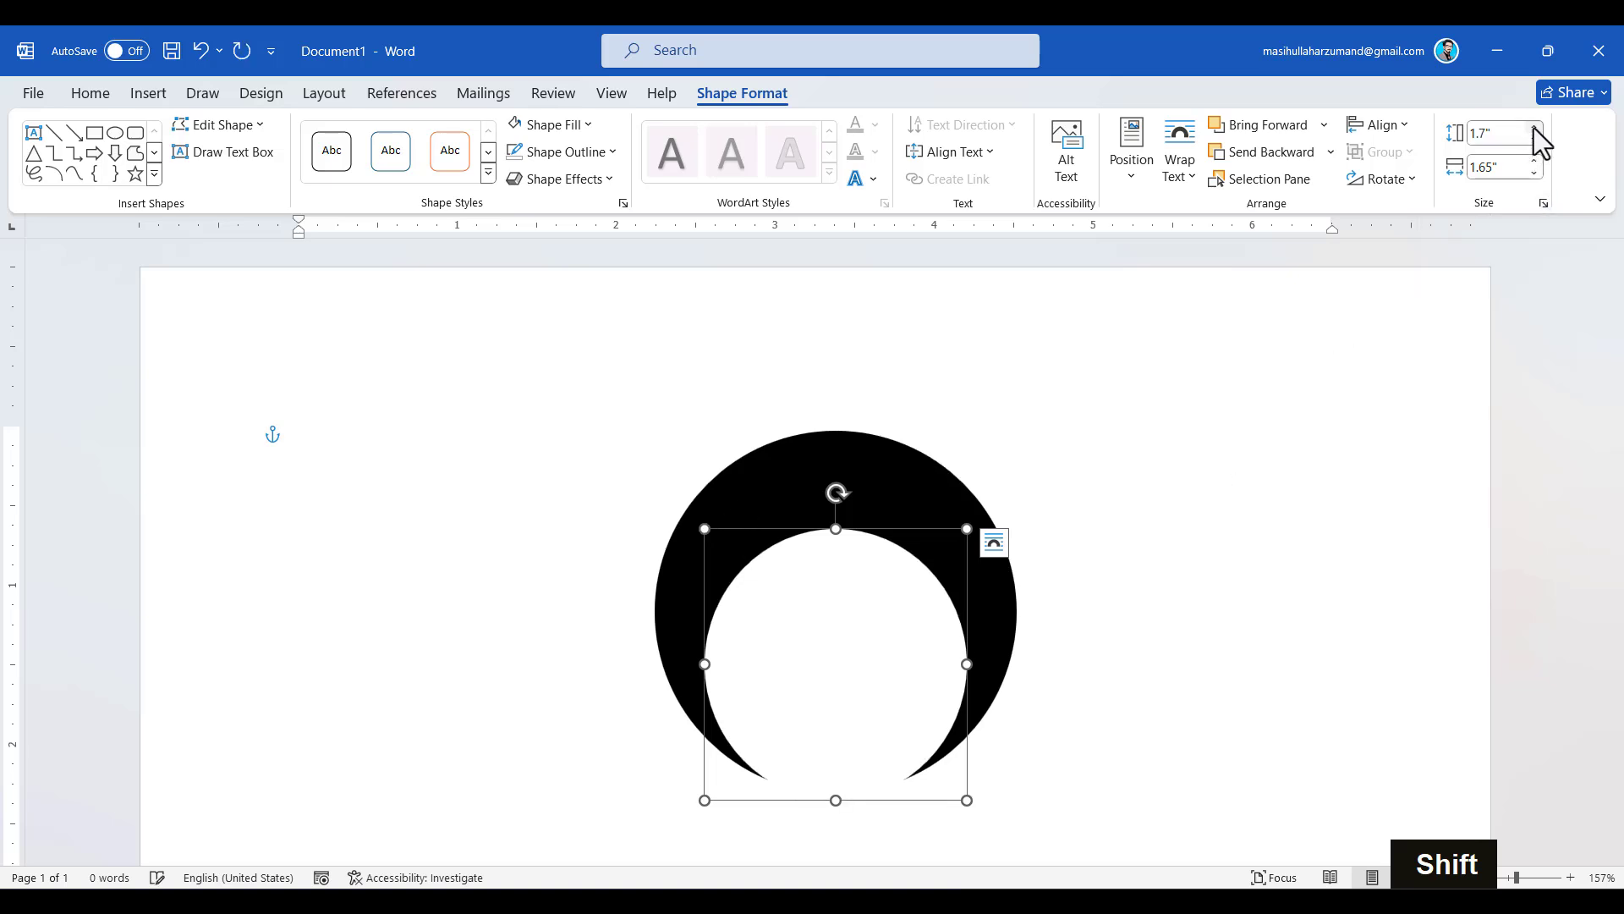
pyautogui.hotkey('ctrl', 'z')
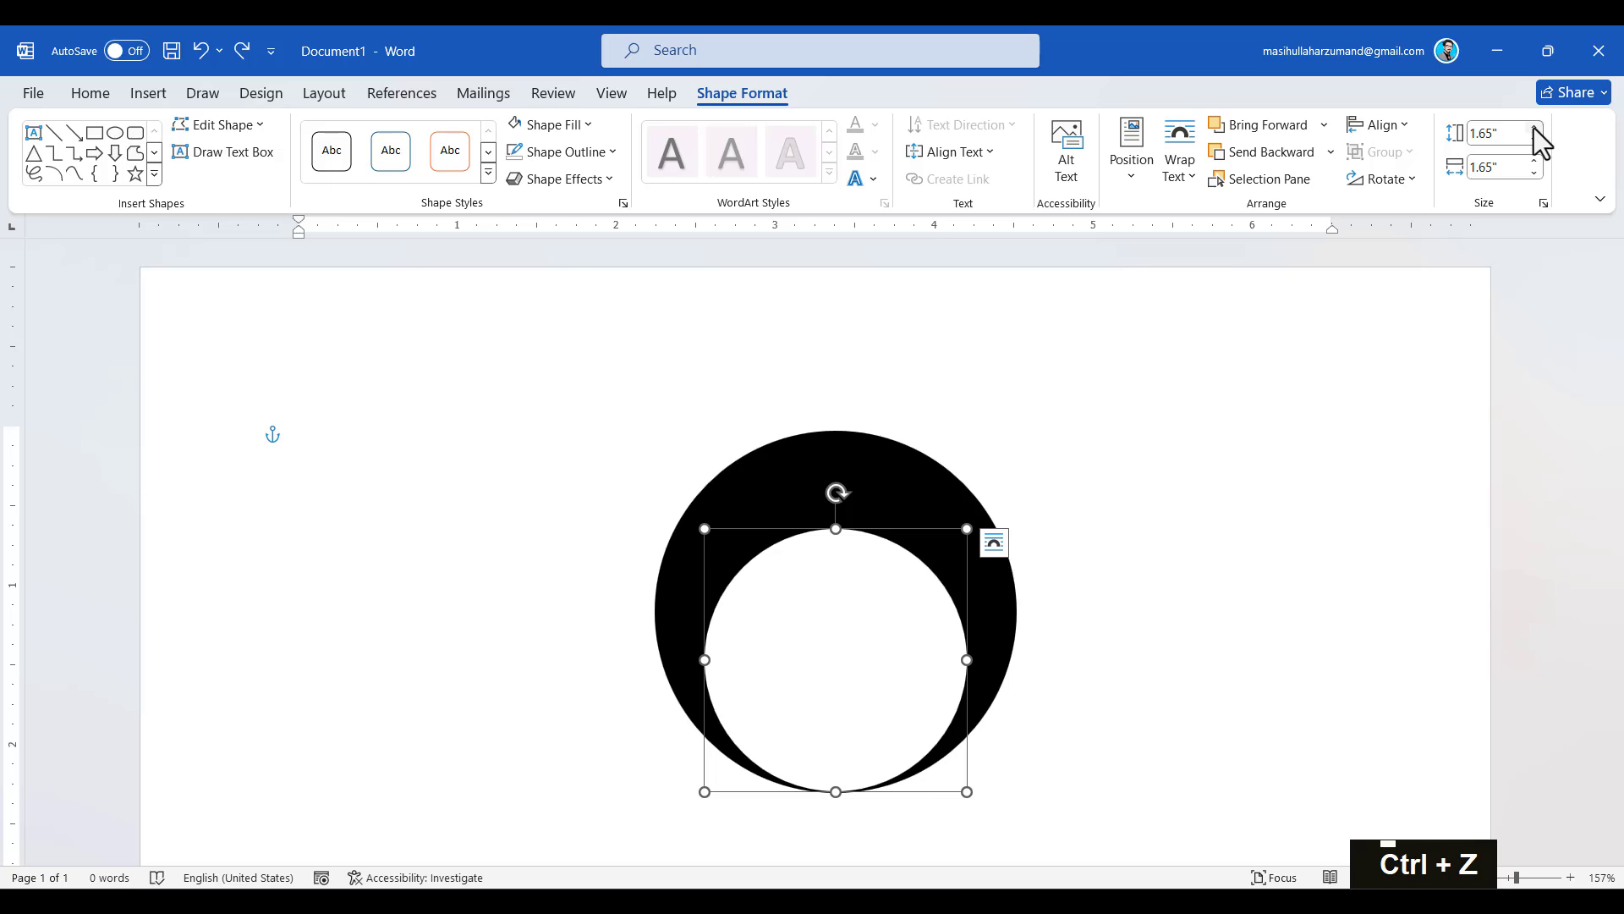
# Lock the white circle's aspect ratio and enlarge it to 1.8" × 1.8".
pyautogui.click(1544, 203)
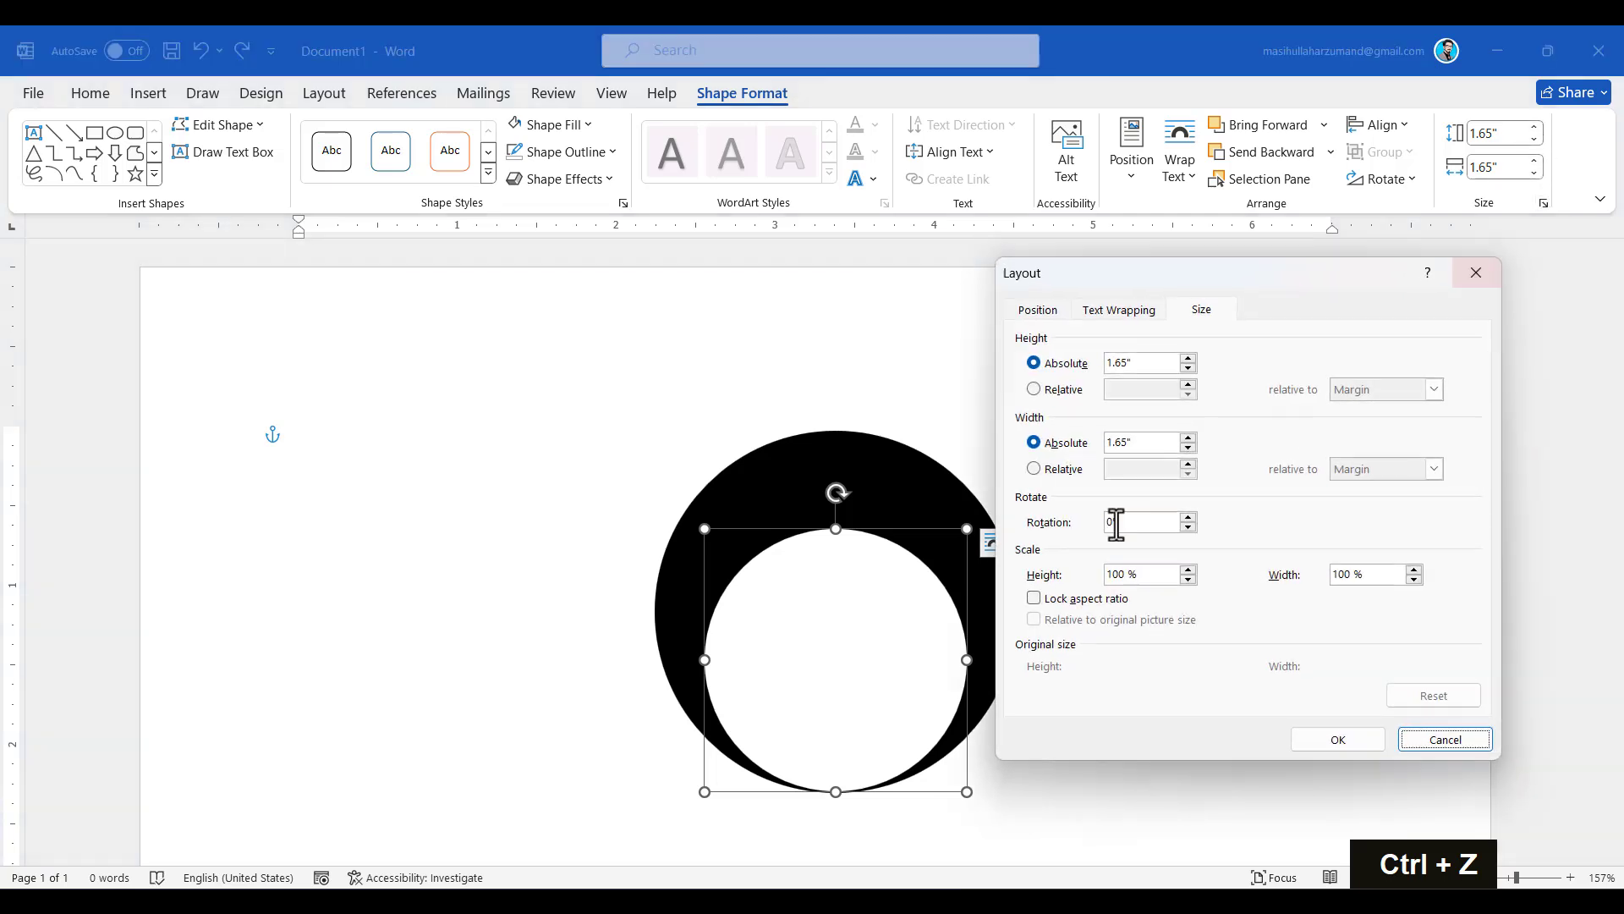
pyautogui.click(1064, 600)
pyautogui.click(1364, 736)
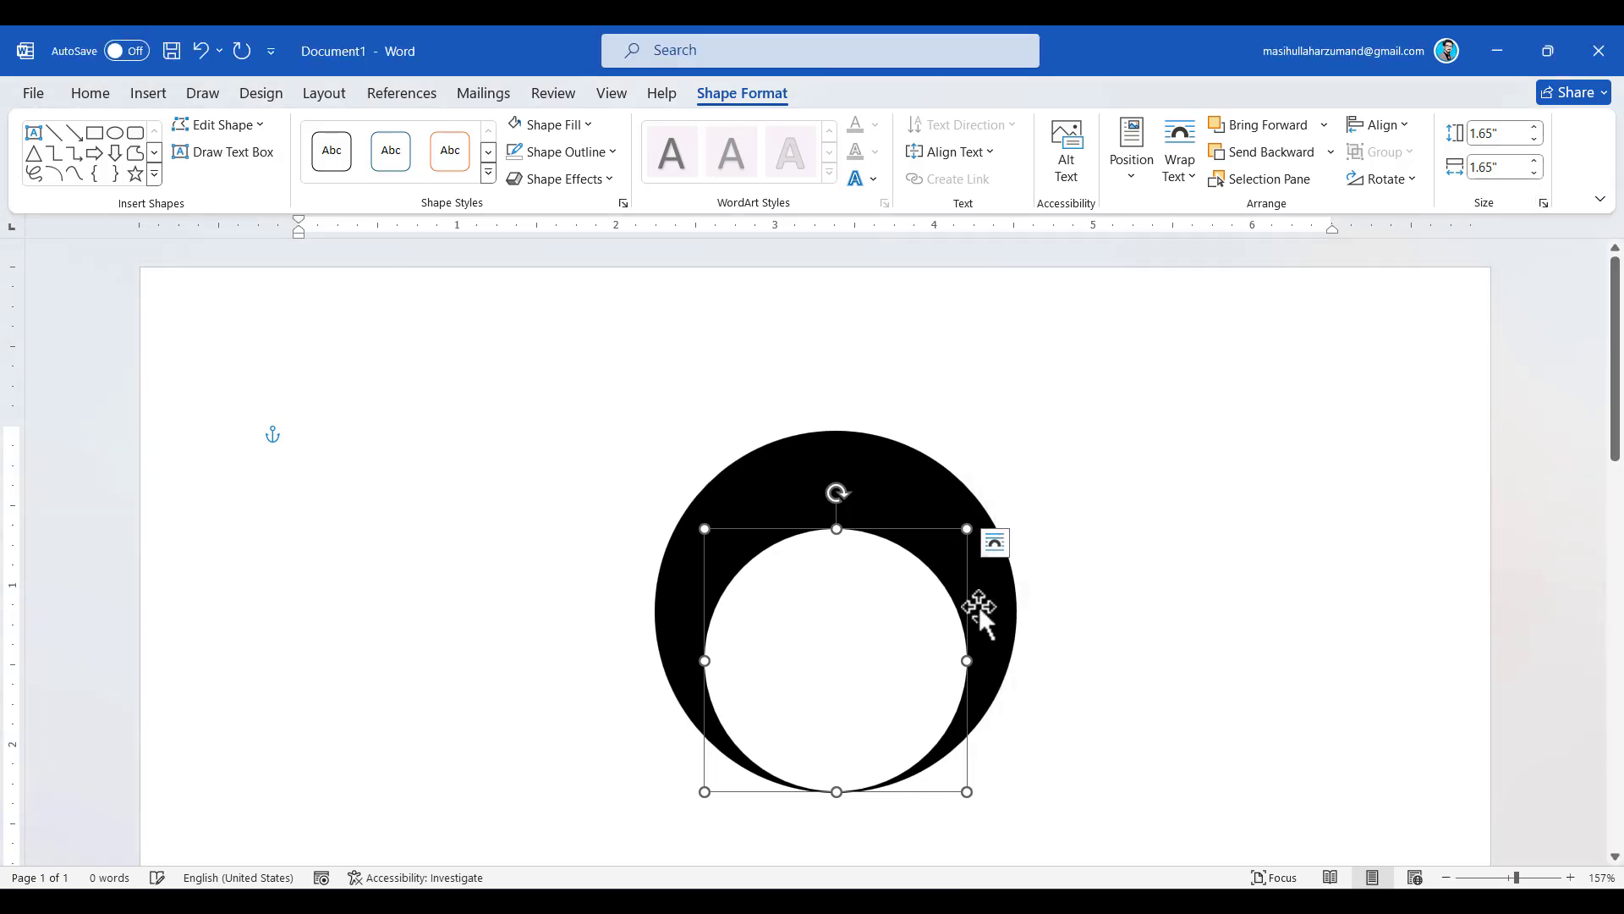
pyautogui.click(1535, 127)
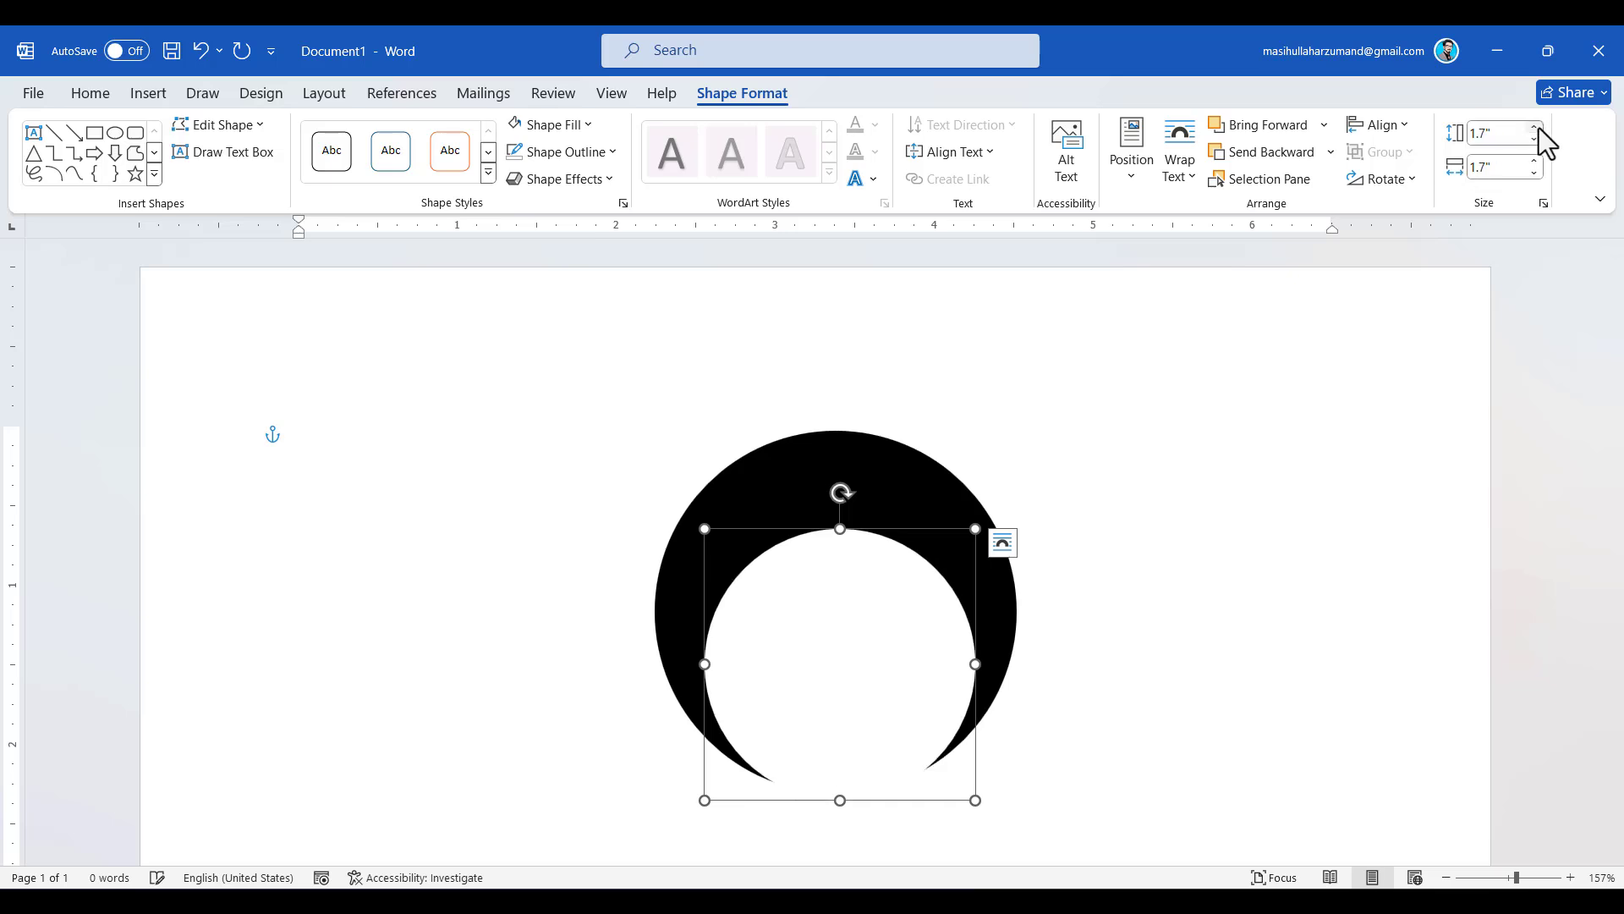
pyautogui.click(1536, 127)
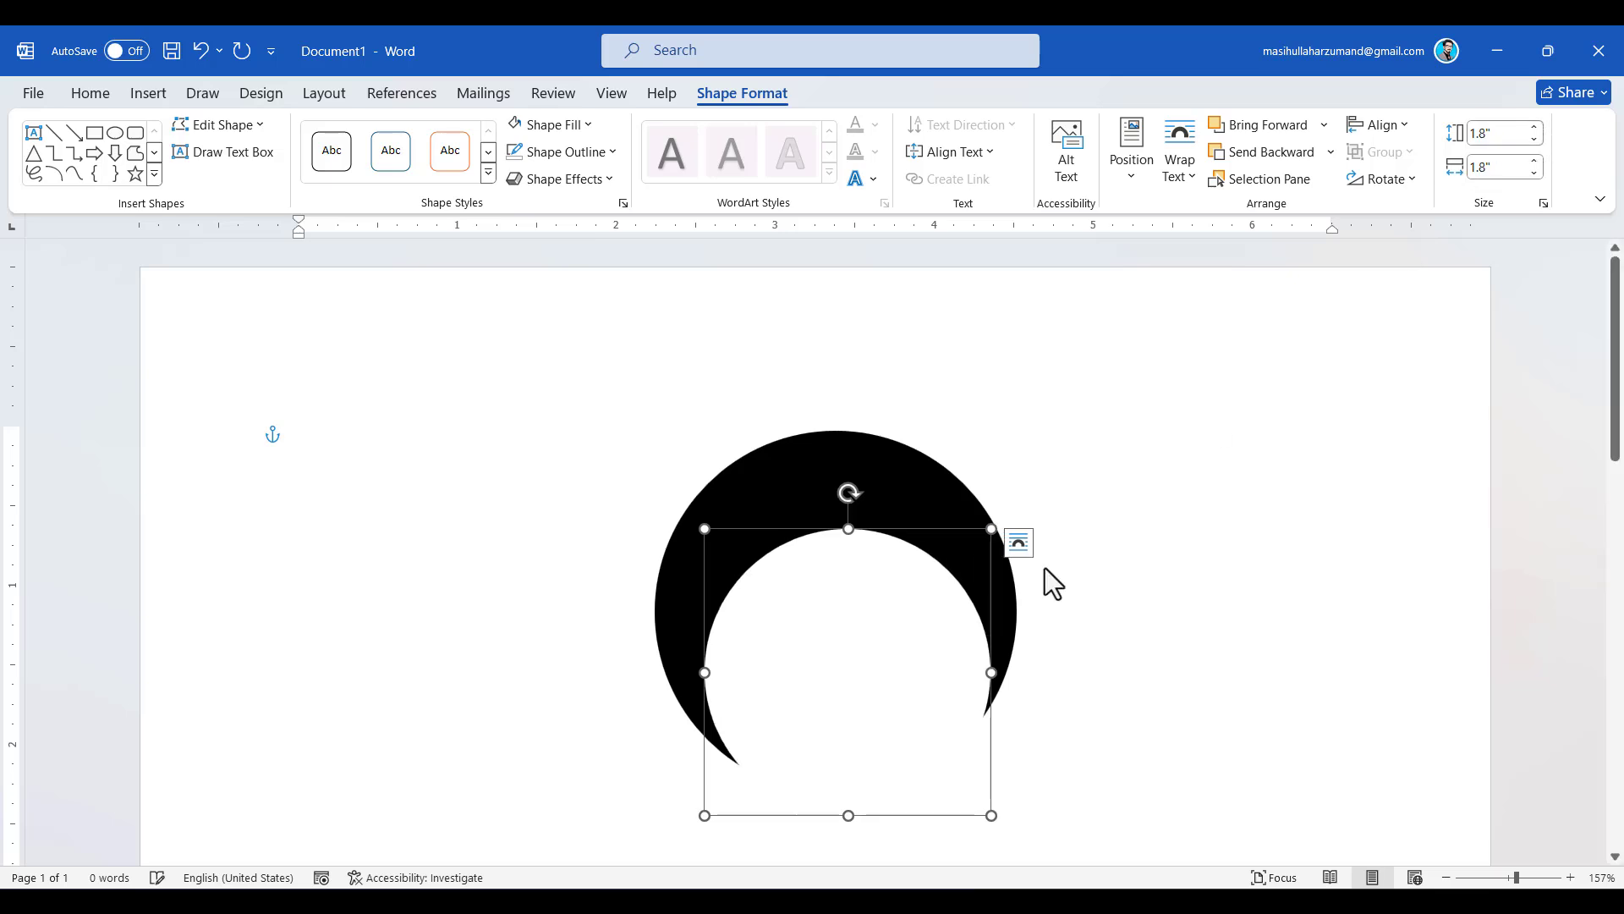
# Move the white circle up so its lower edge sits just inside the black circle's lower edge.
pyautogui.press('Up')
pyautogui.press('Up')
pyautogui.press('Up')
pyautogui.press('Up')
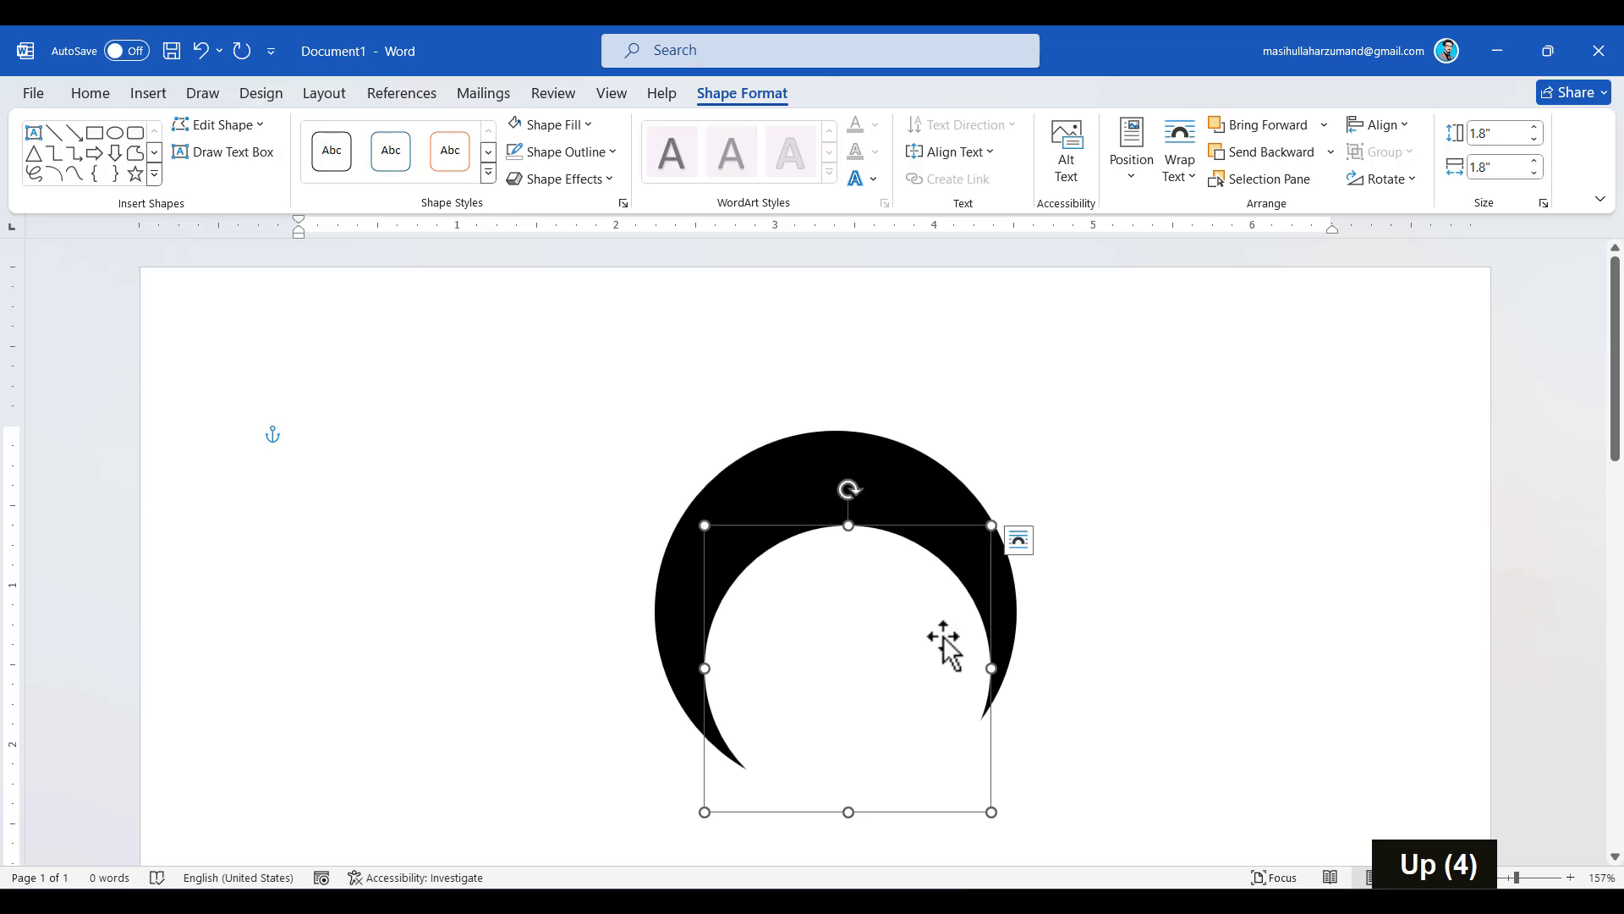
pyautogui.moveTo(924, 642); pyautogui.dragTo(921, 623)
# Center the black and white circles horizontally on each other using Align Center.
pyautogui.keyDown('shift'); pyautogui.click(890, 475); pyautogui.keyUp('shift')
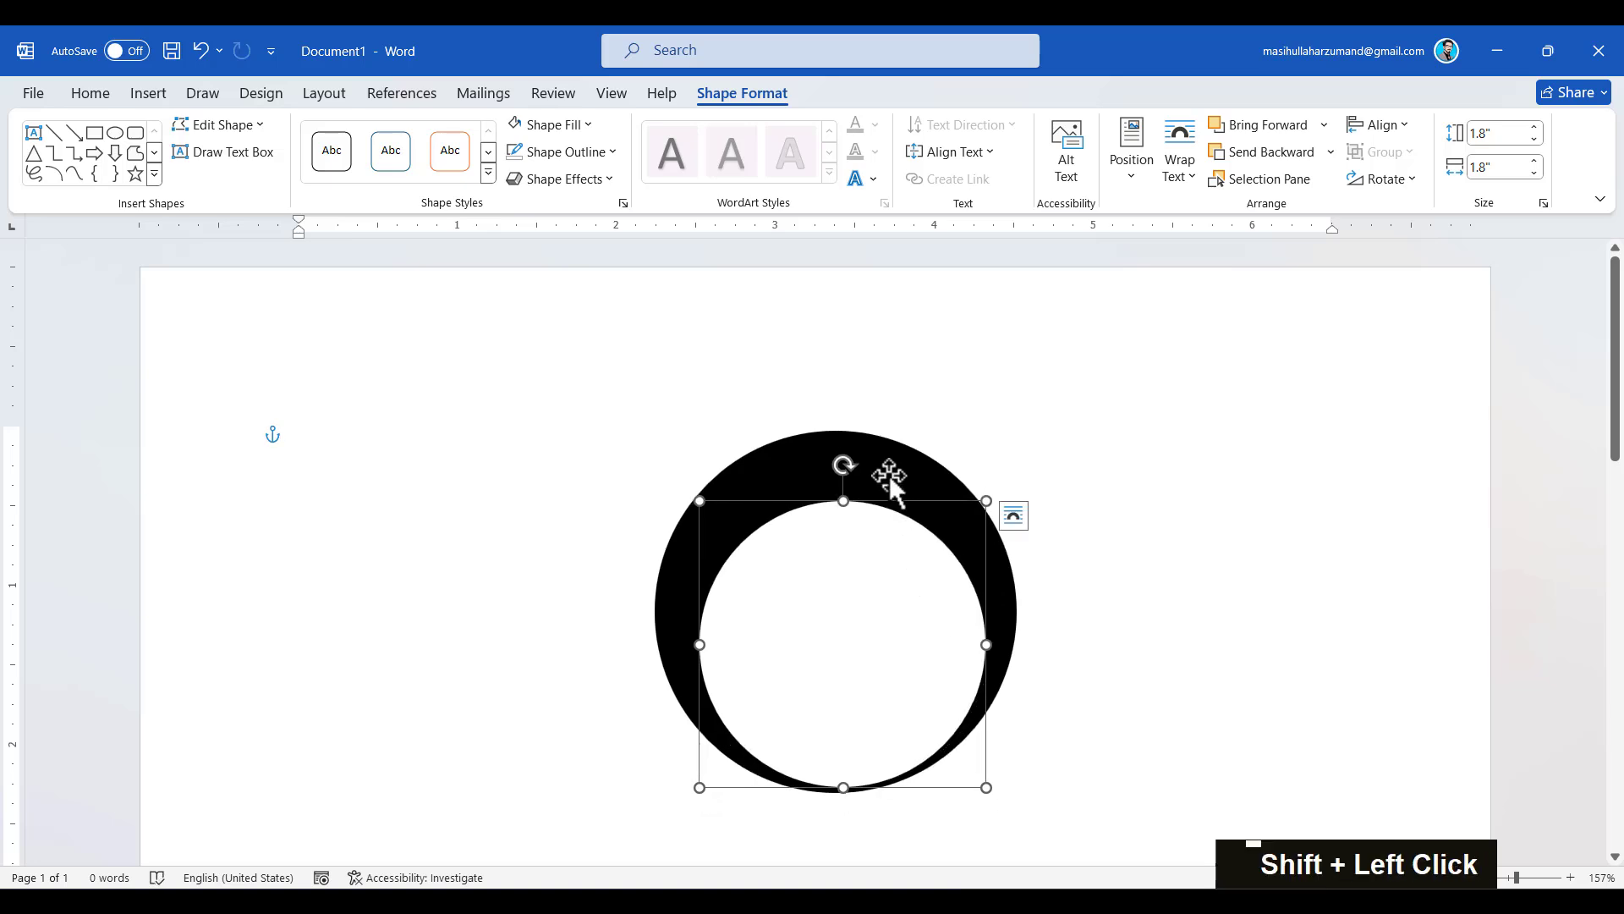
pyautogui.click(1402, 127)
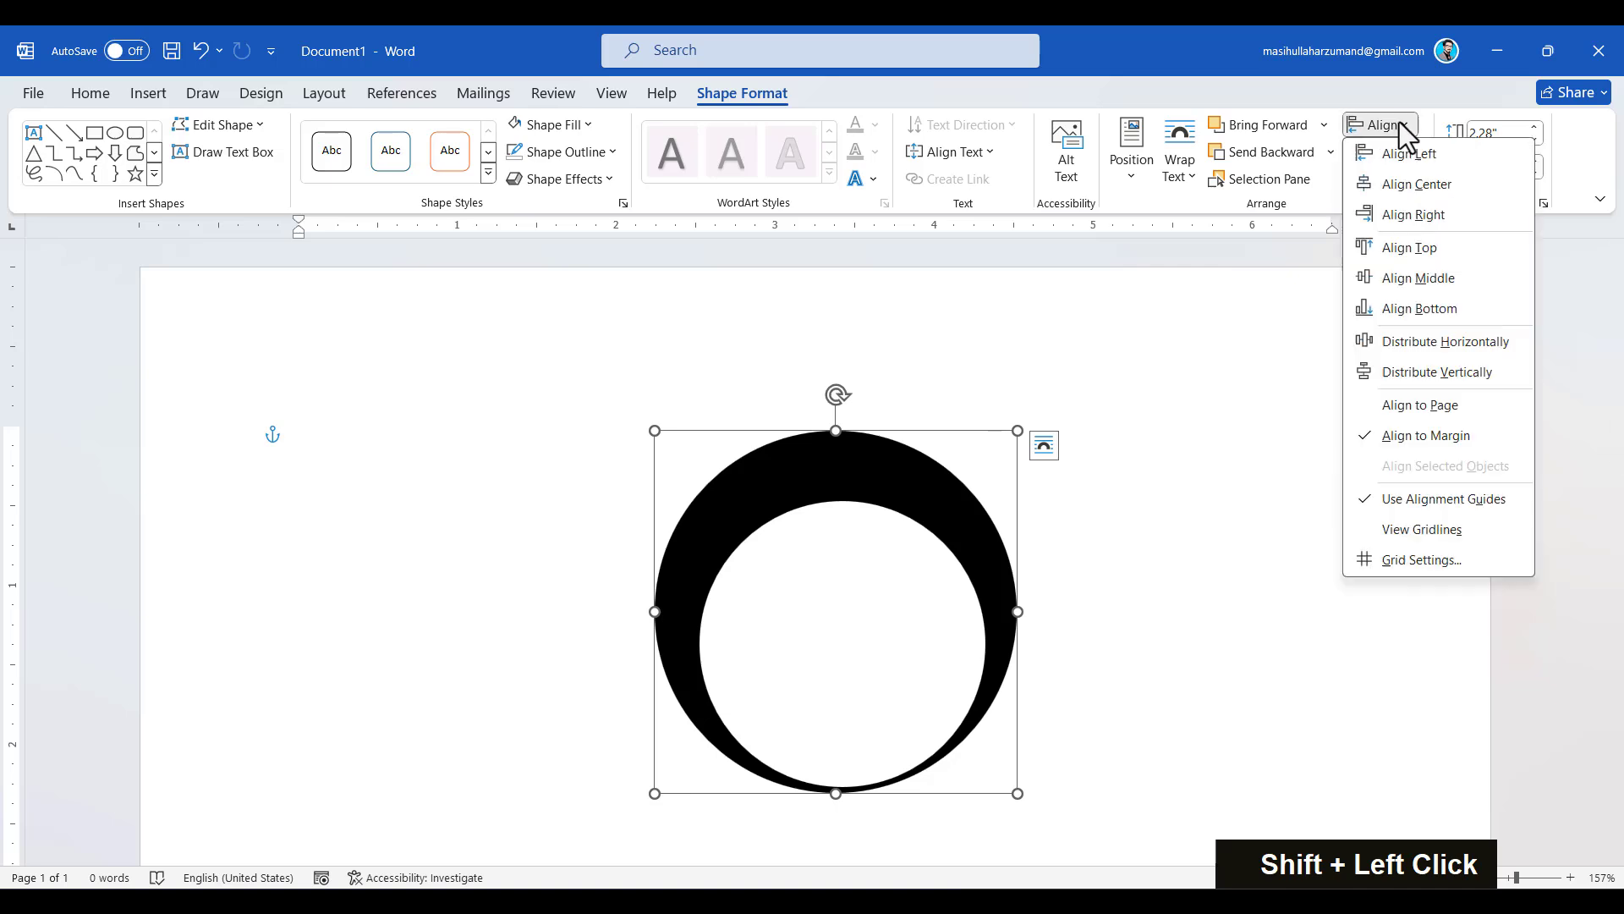
pyautogui.click(1416, 185)
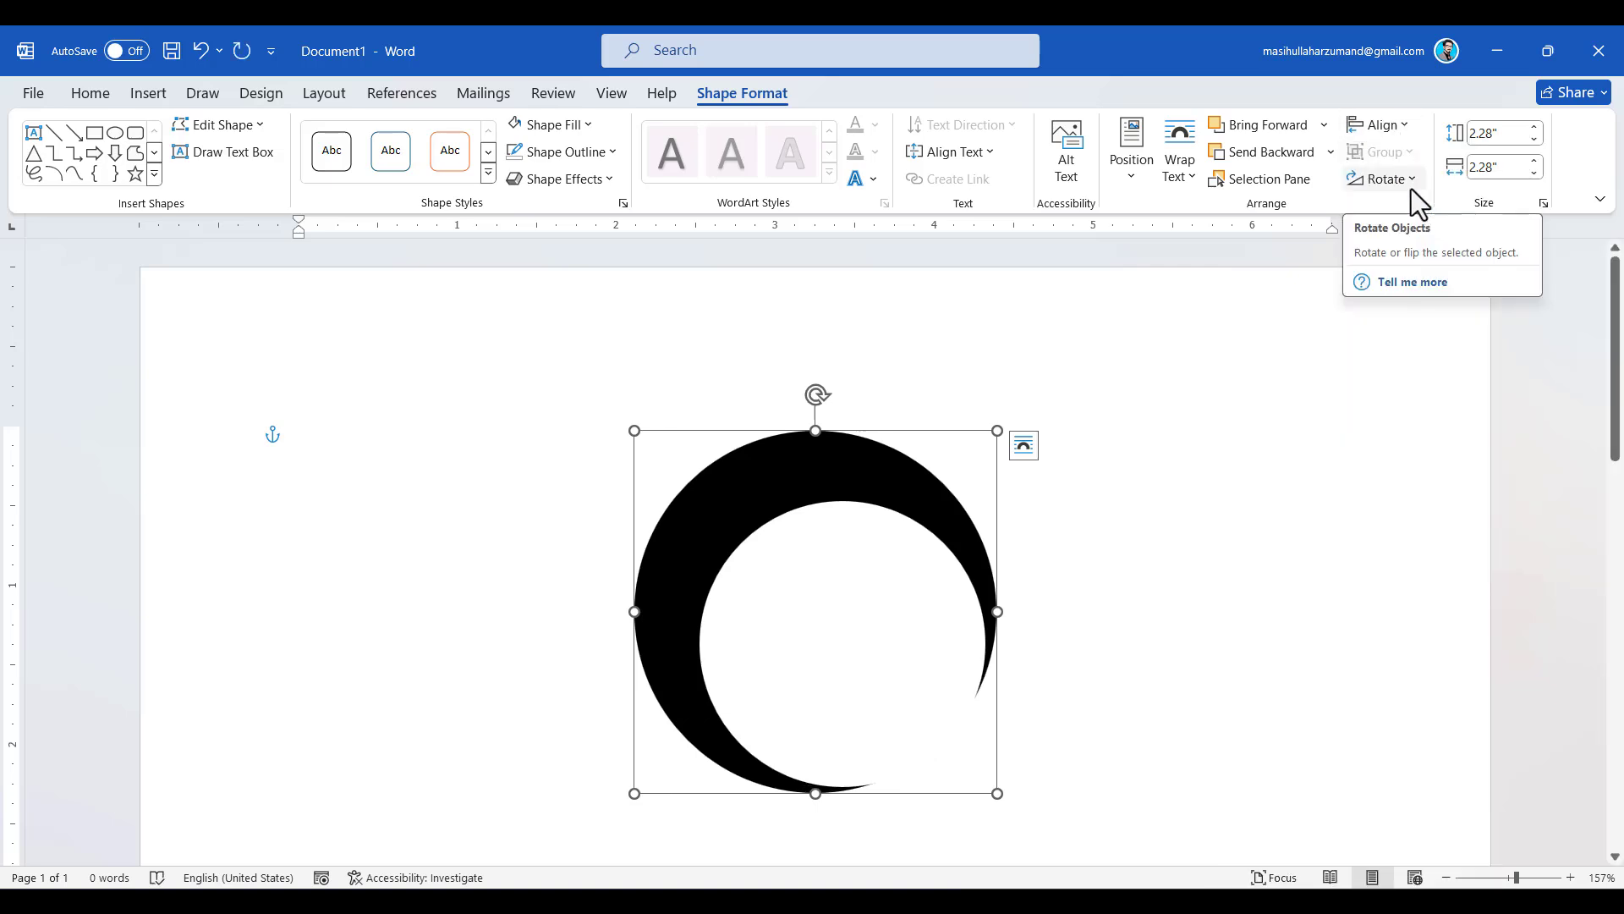
pyautogui.keyDown('shift'); pyautogui.click(835, 611); pyautogui.keyUp('shift')
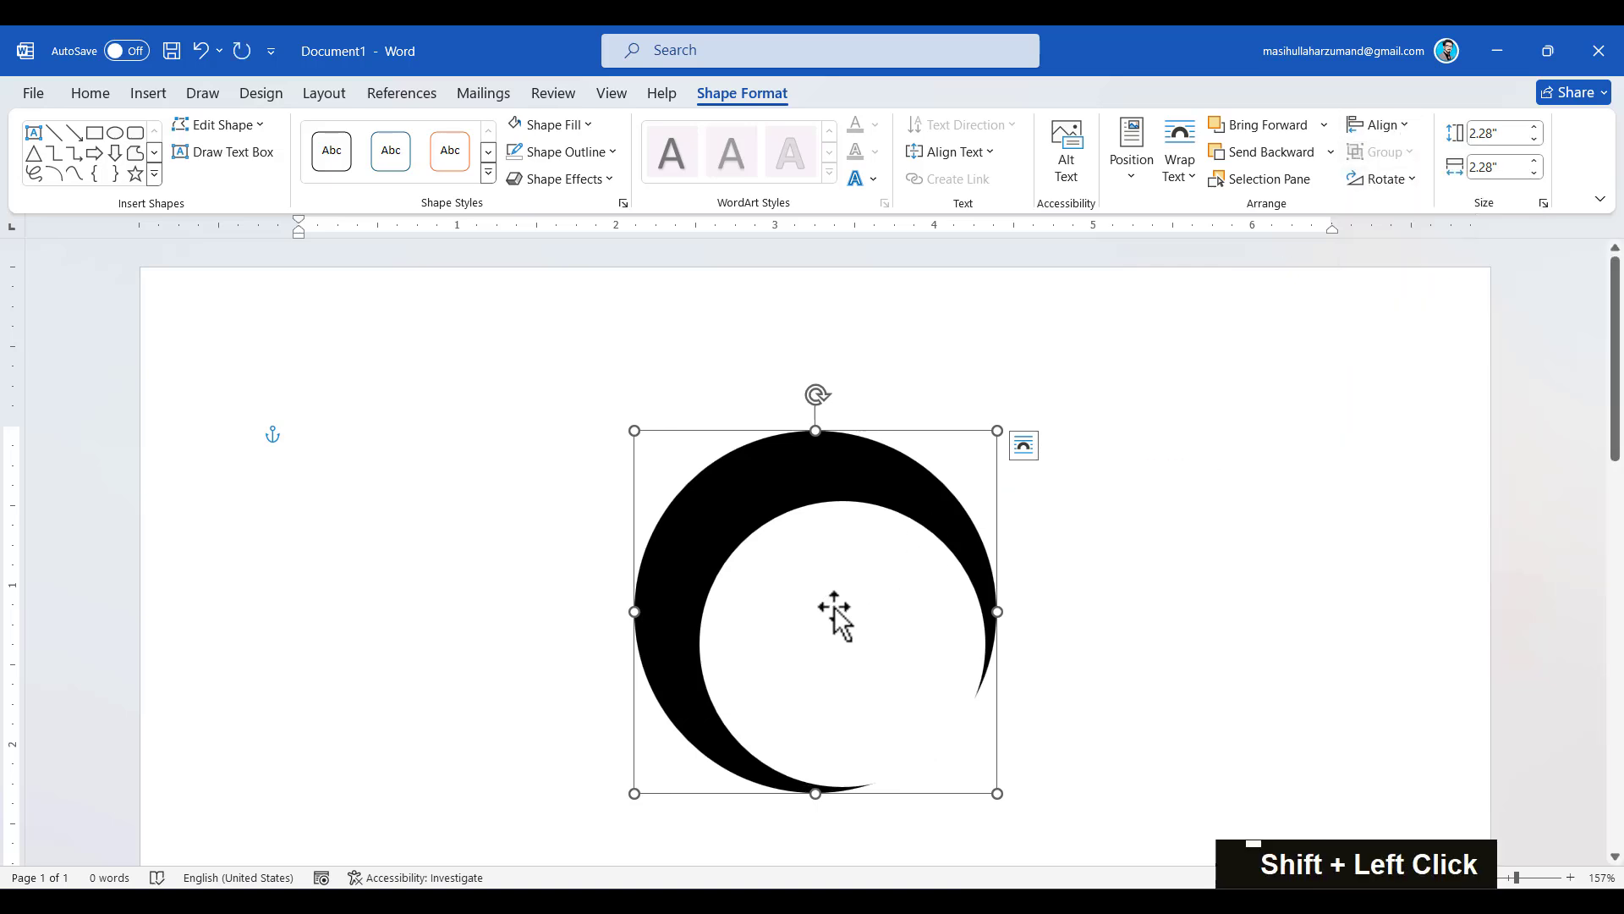
pyautogui.click(1394, 128)
pyautogui.click(1429, 188)
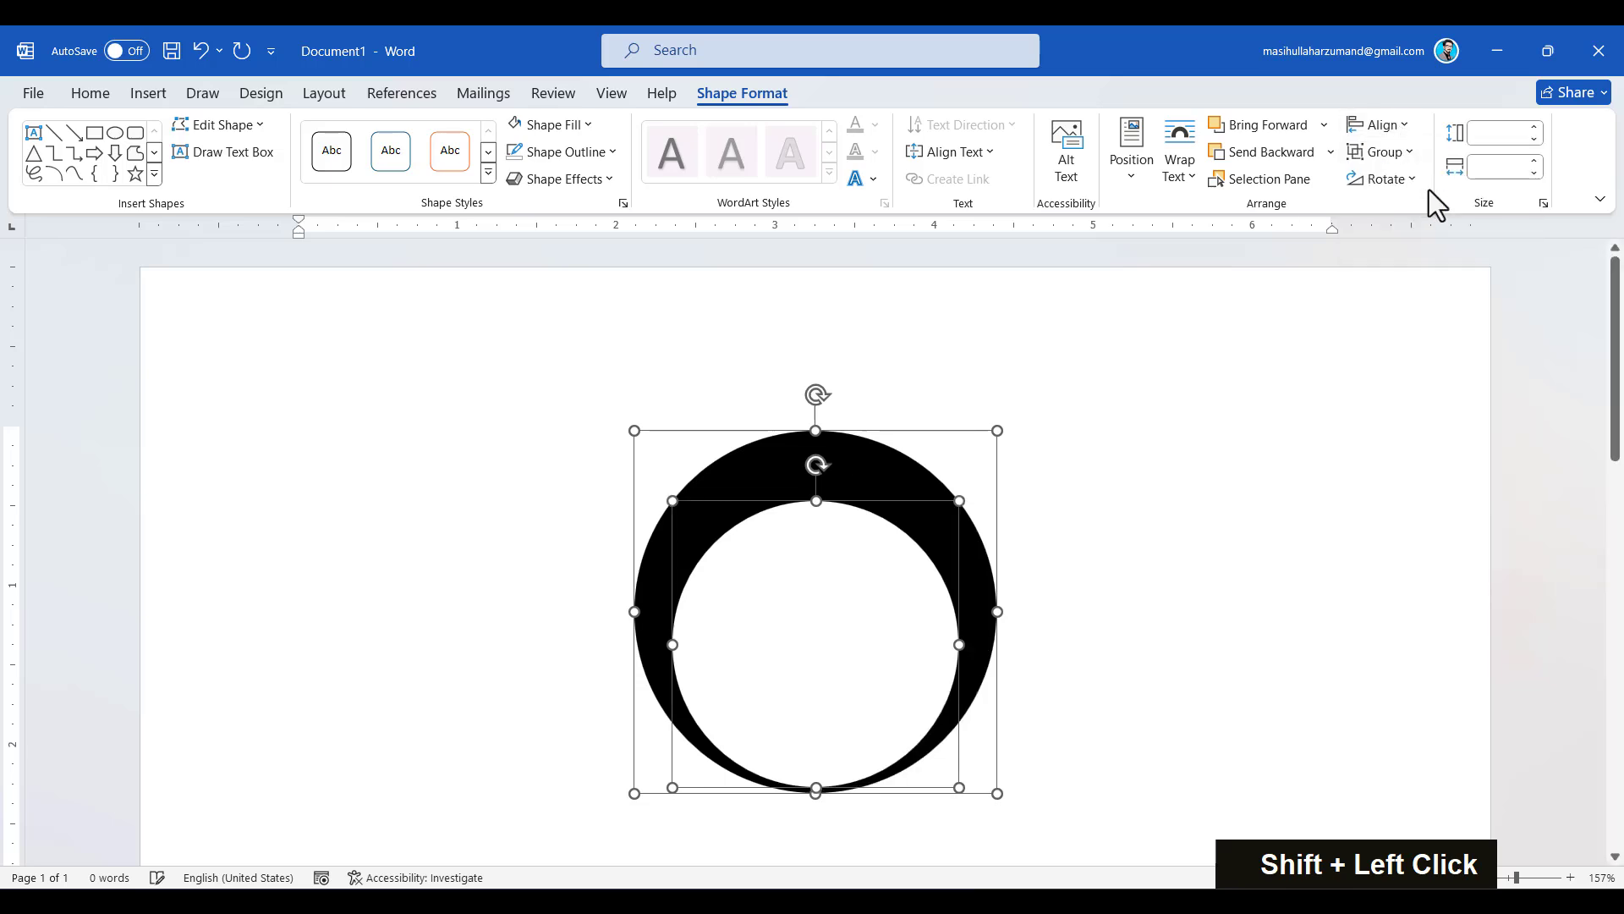
pyautogui.click(1108, 622)
# Duplicate the white circle and place the copy directly above the original, near the black circle's upper edge.
pyautogui.click(829, 623)
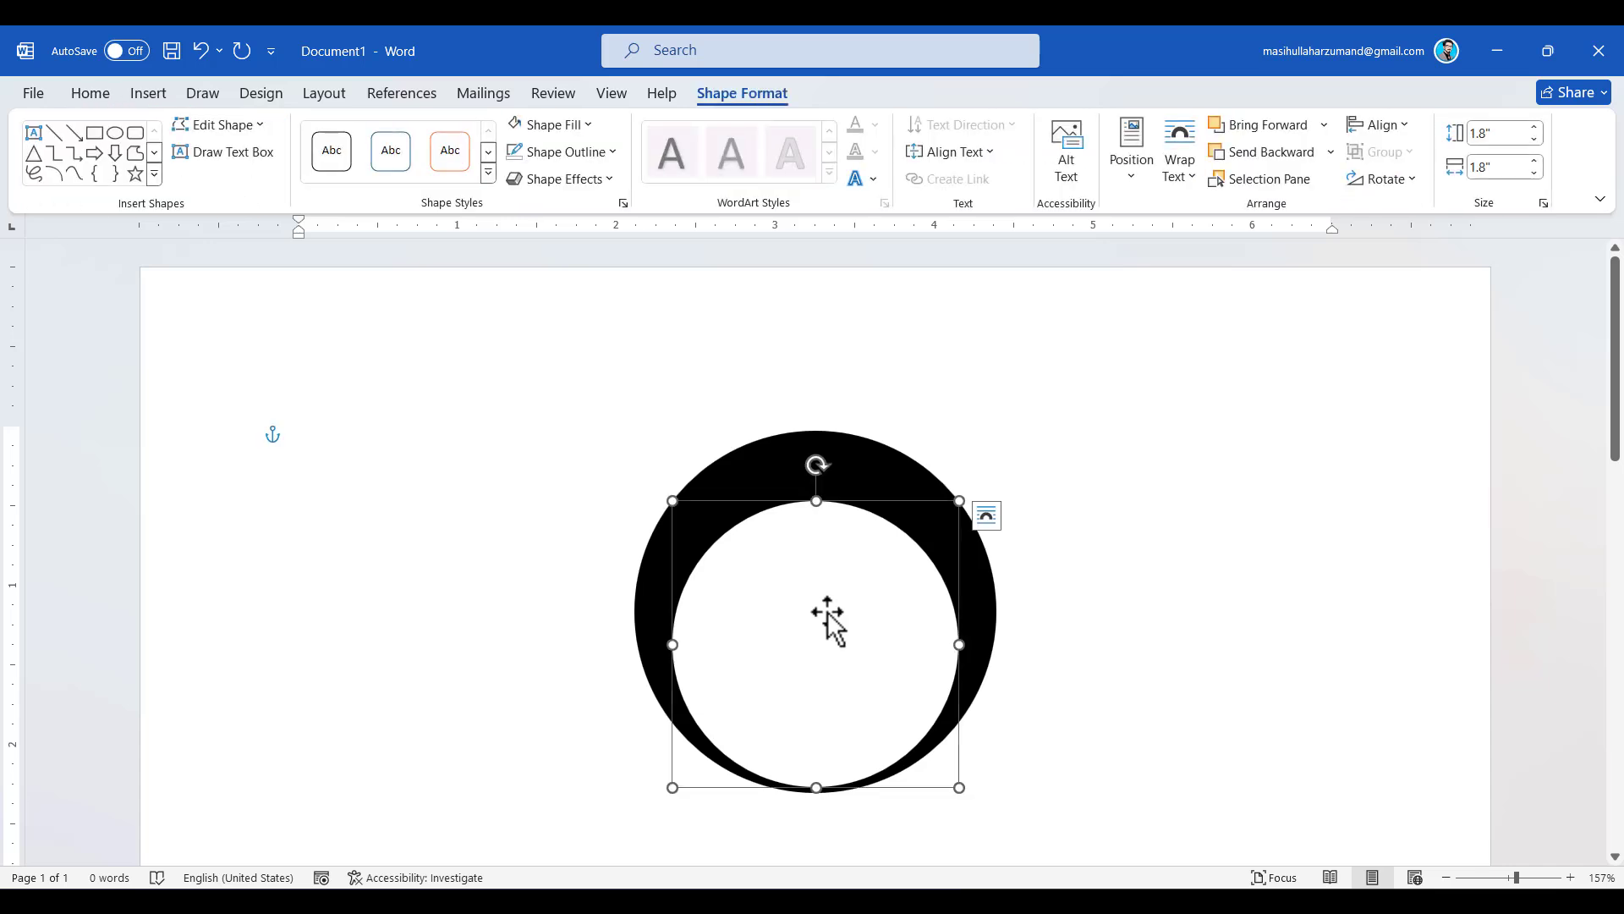
pyautogui.hotkey('ctrl', 'c')
pyautogui.hotkey('ctrl', 'v')
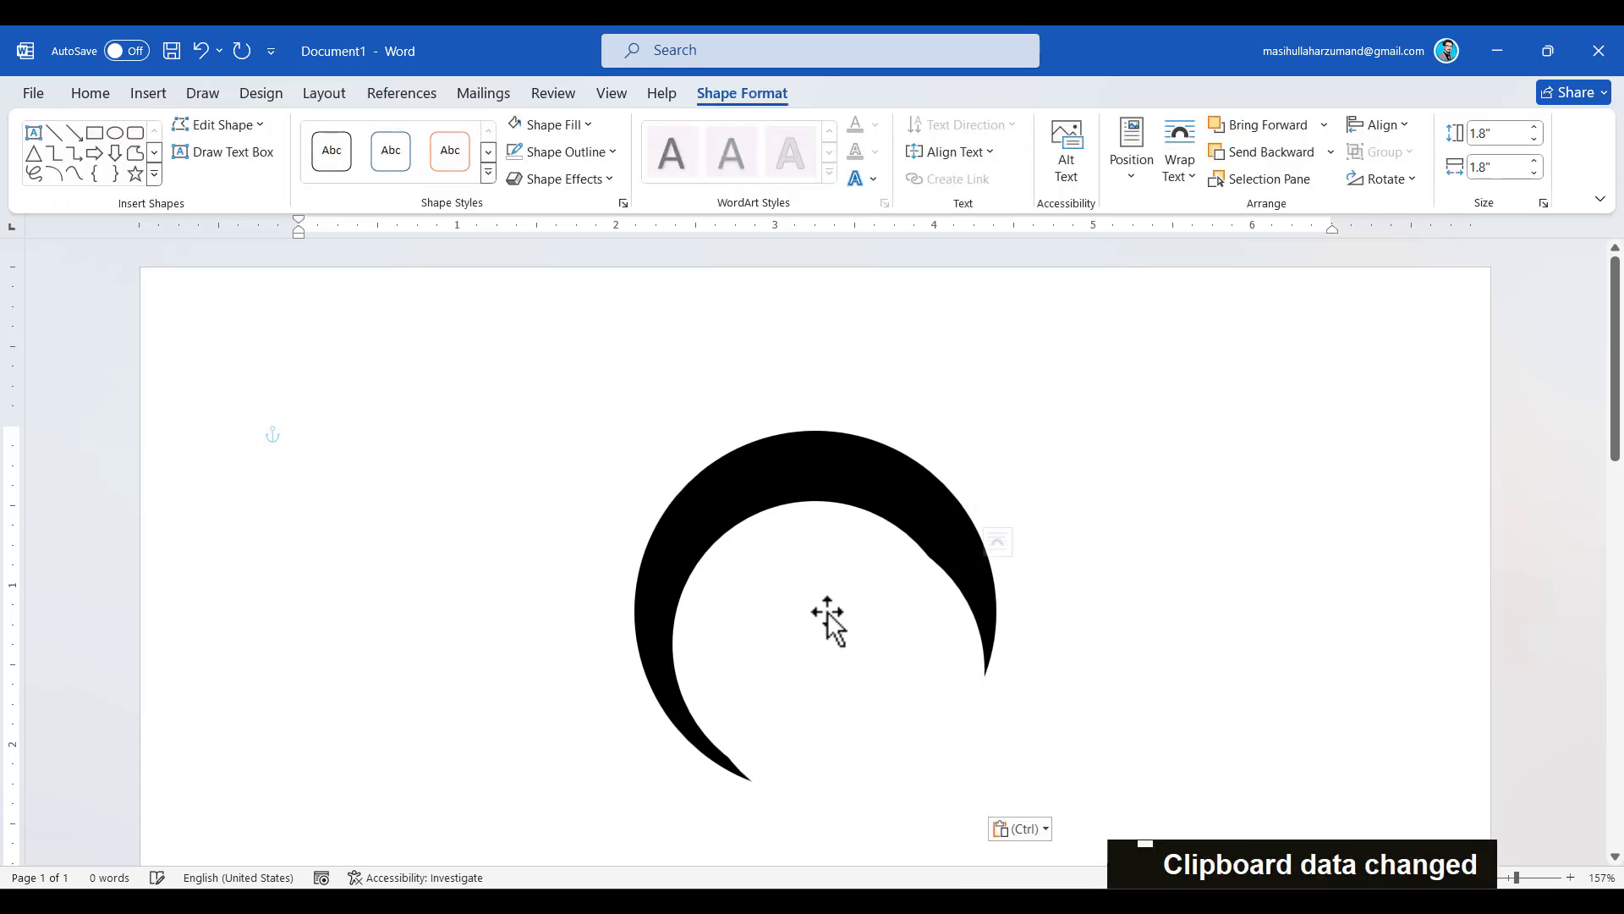
pyautogui.moveTo(818, 615); pyautogui.dragTo(792, 530)
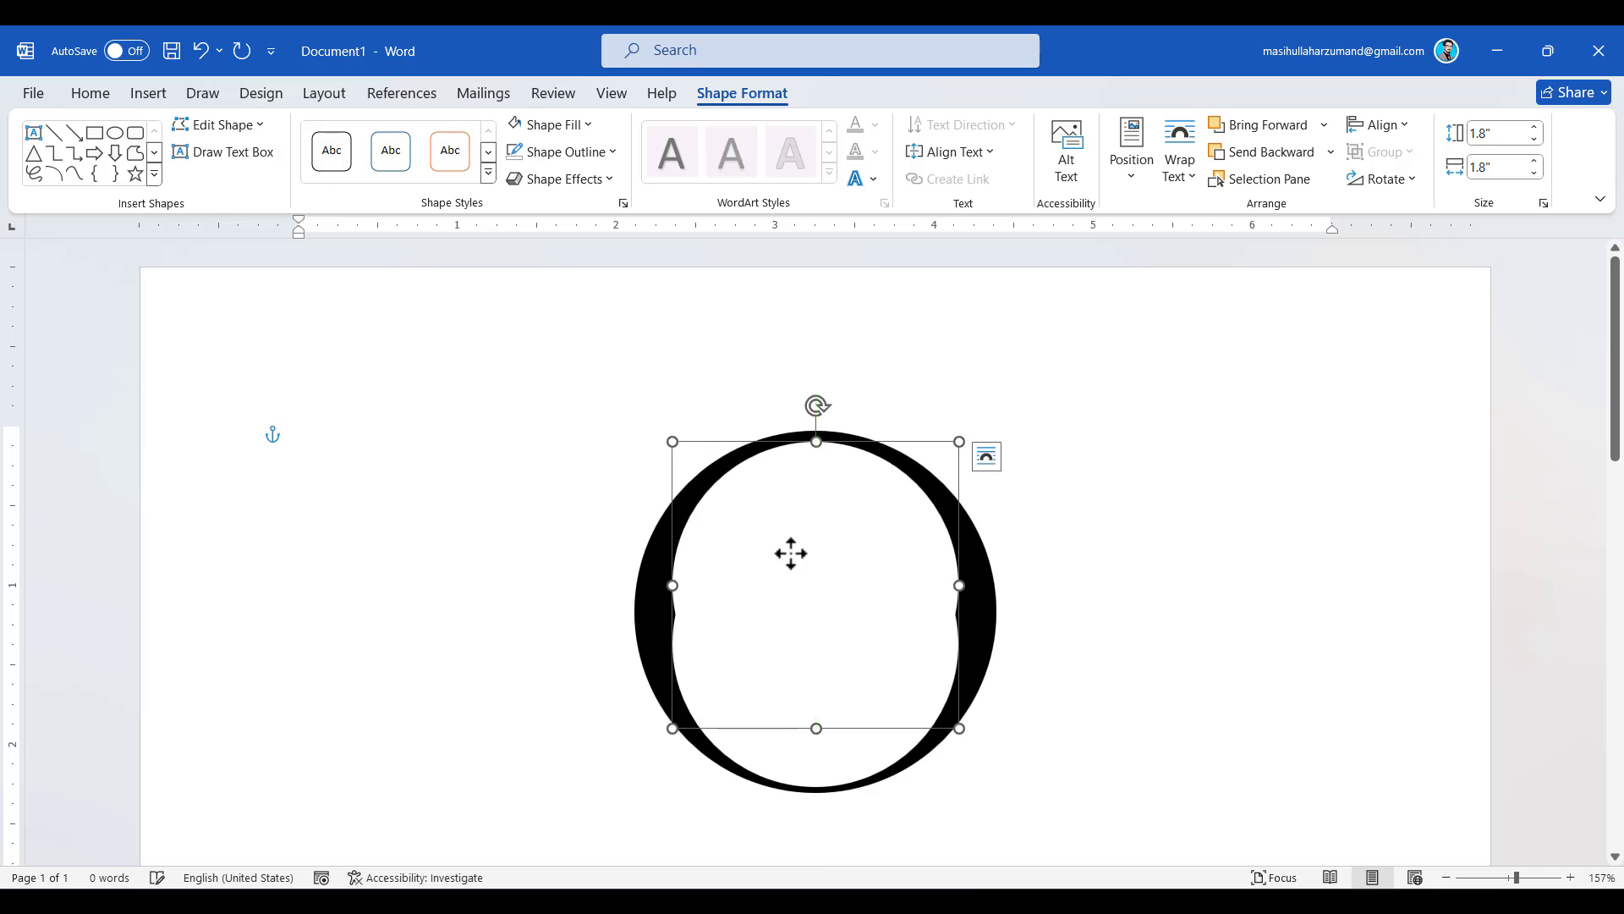
# Give the copied white circle a black outline and shrink it proportionally to about 0.69" × 0.69" in the body's upper left.
pyautogui.click(614, 154)
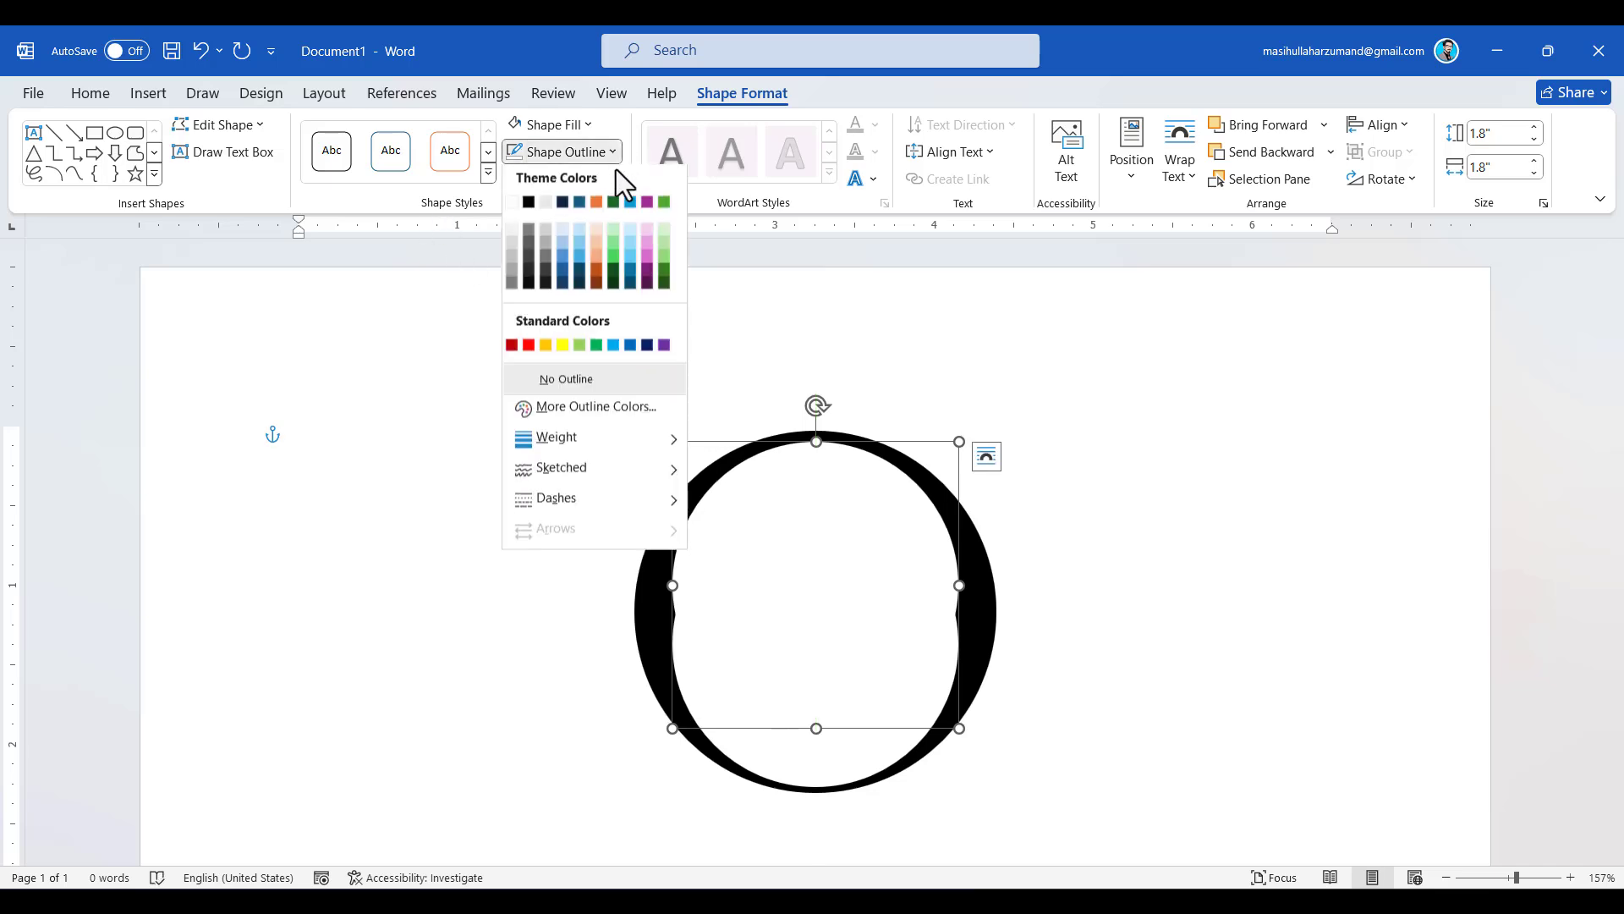
pyautogui.click(528, 208)
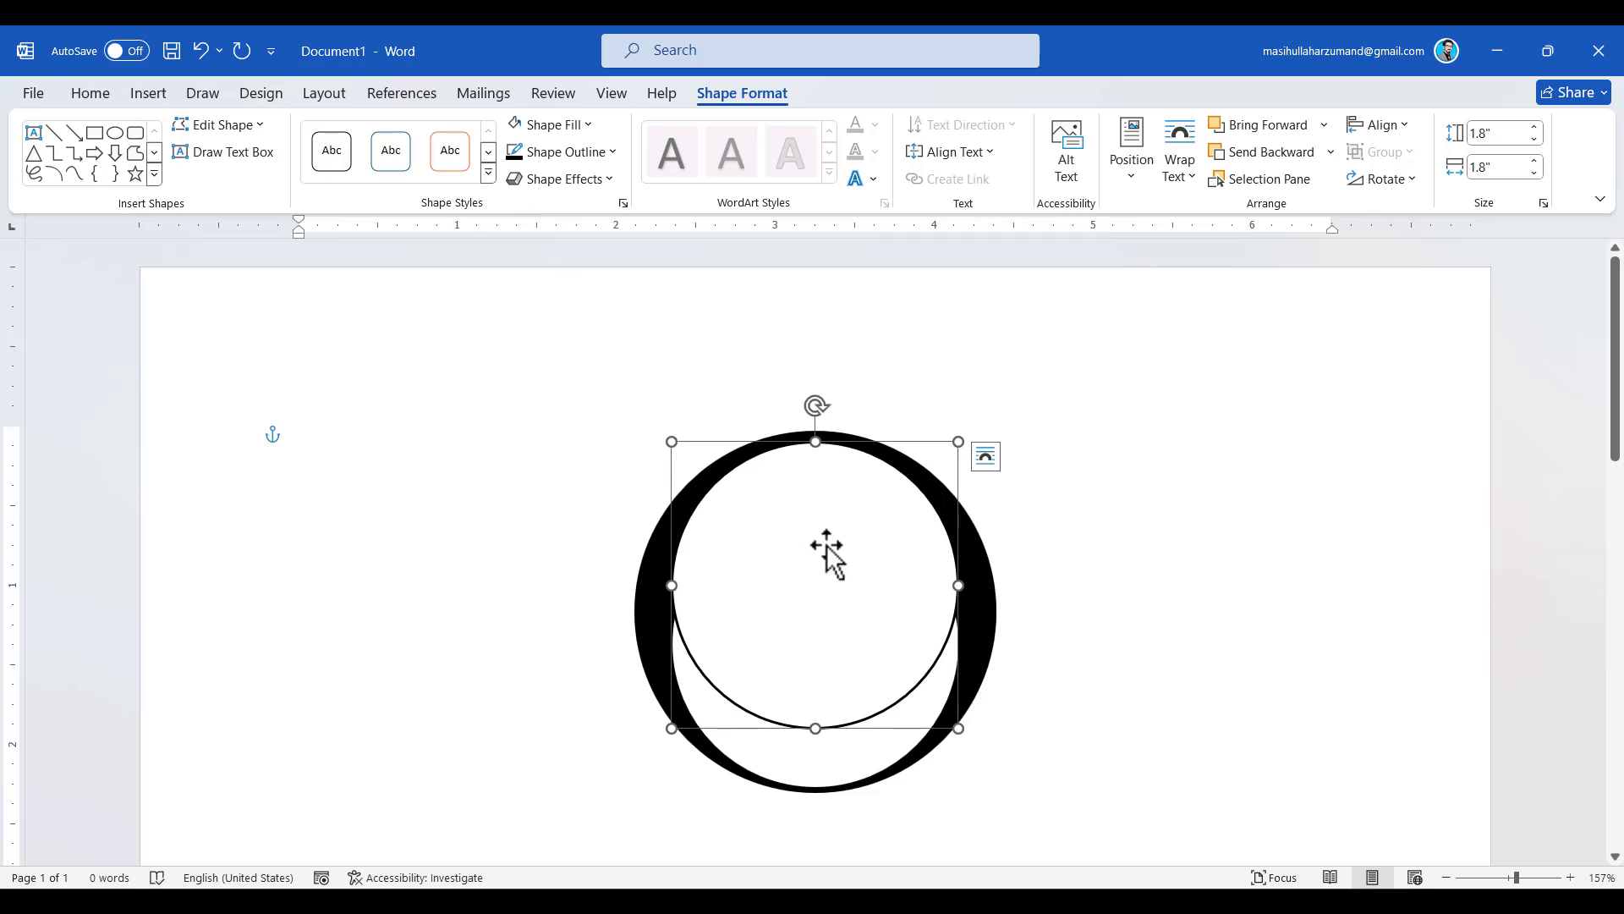
pyautogui.moveTo(960, 728); pyautogui.dragTo(799, 600)
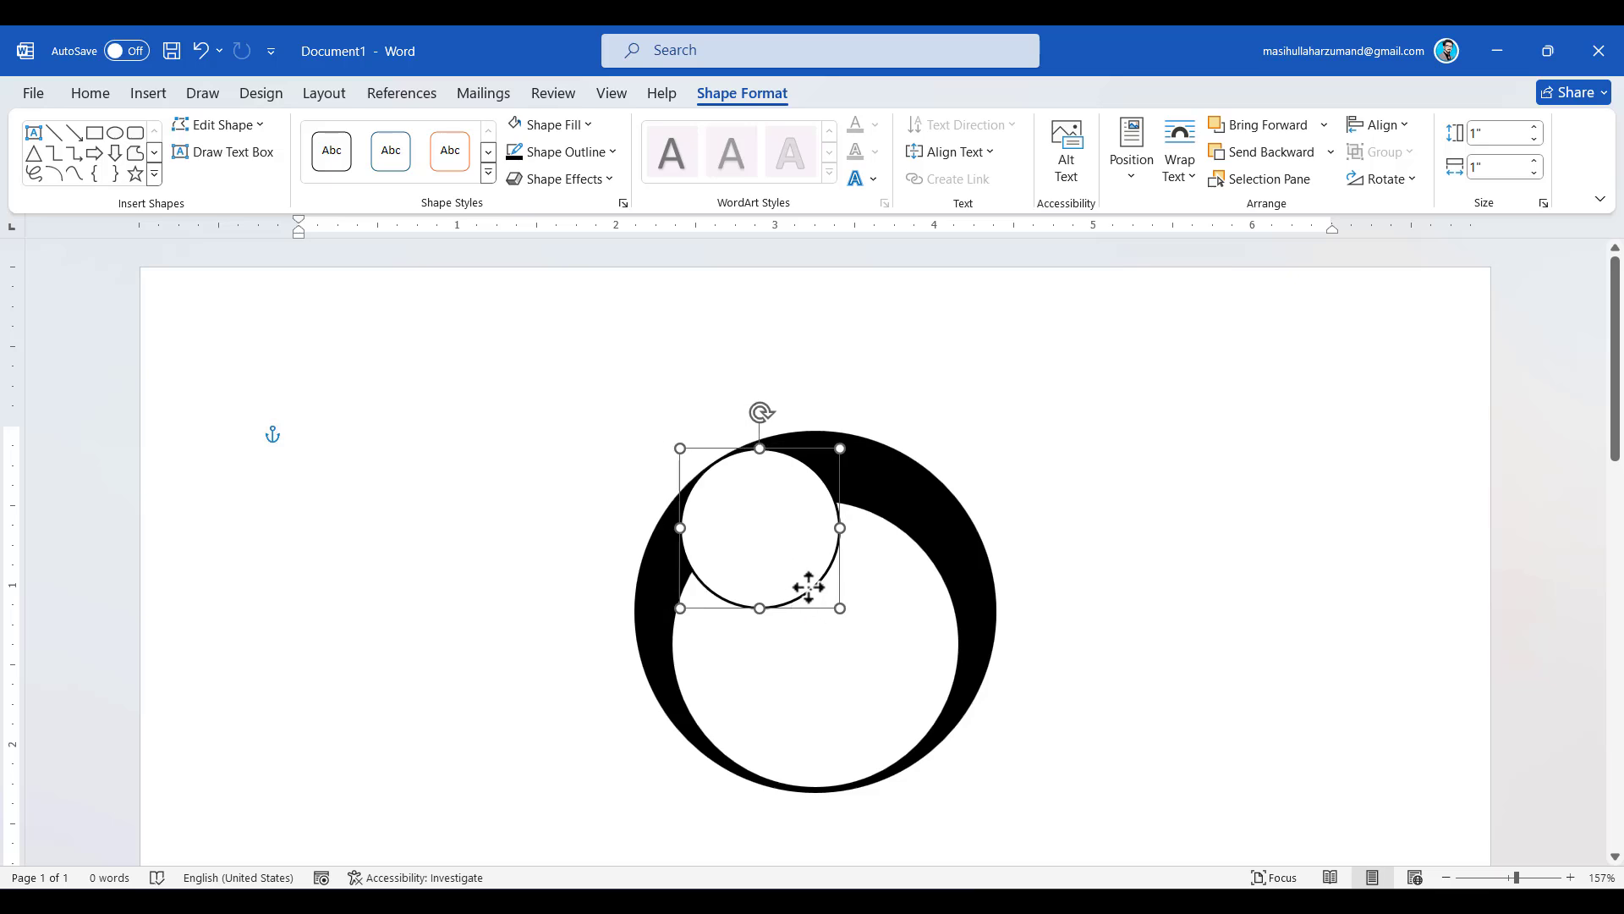
pyautogui.moveTo(791, 569)
pyautogui.mouseDown()
pyautogui.moveTo(840, 612)
pyautogui.moveTo(806, 586)
pyautogui.mouseUp()
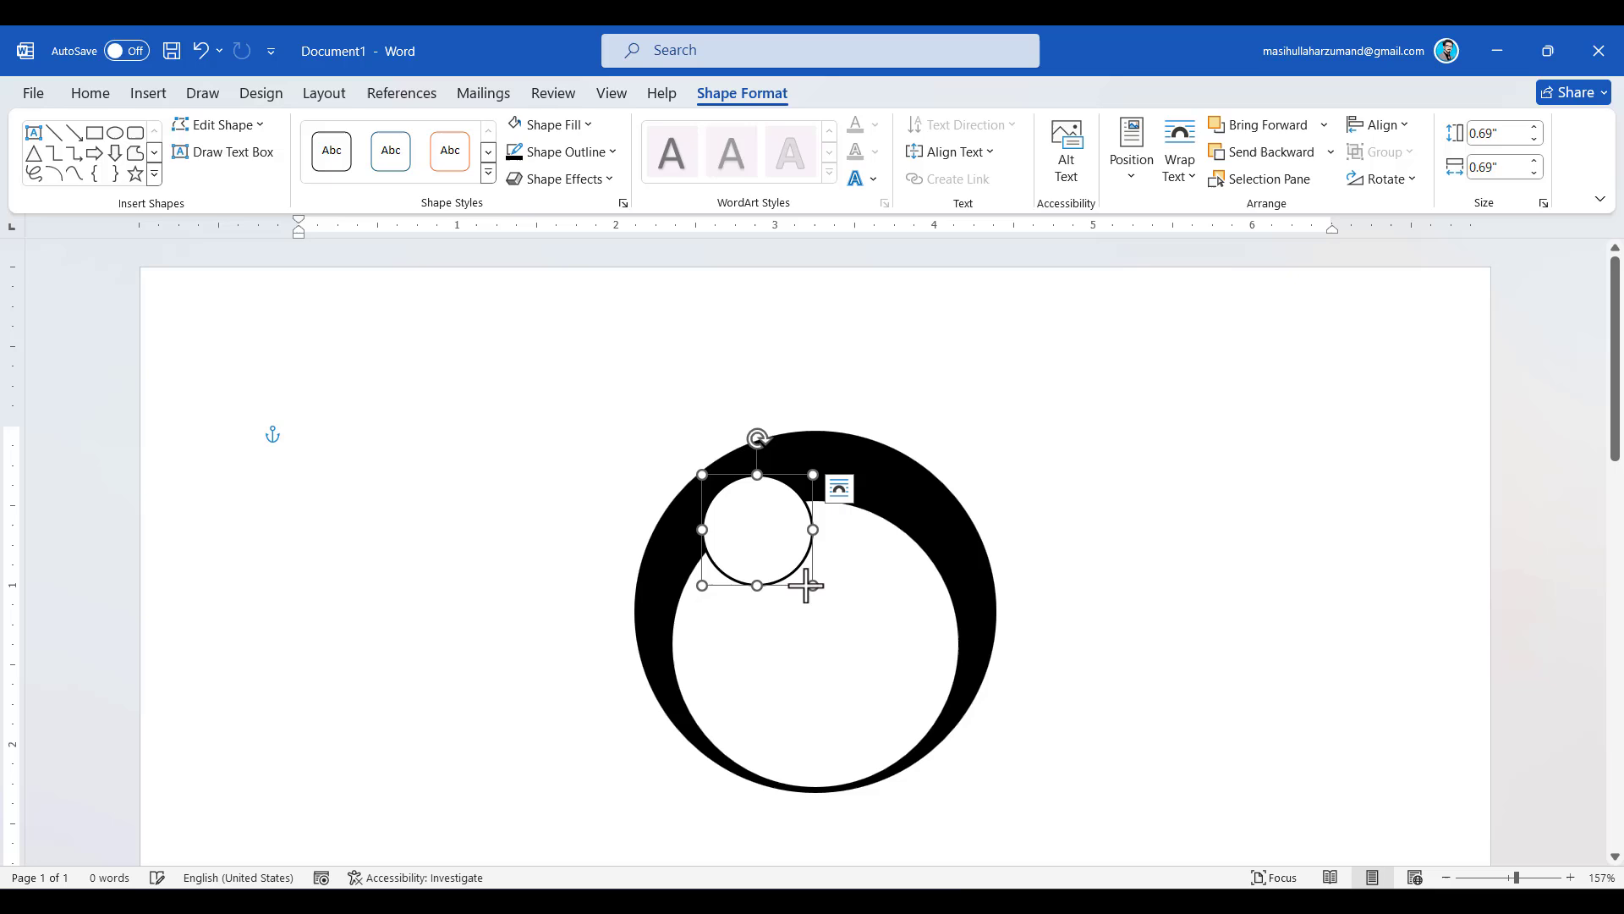
# Unlock the small circle's aspect ratio and reshape it into an eye oval about 0.54" high and 0.48" wide.
pyautogui.click(1545, 203)
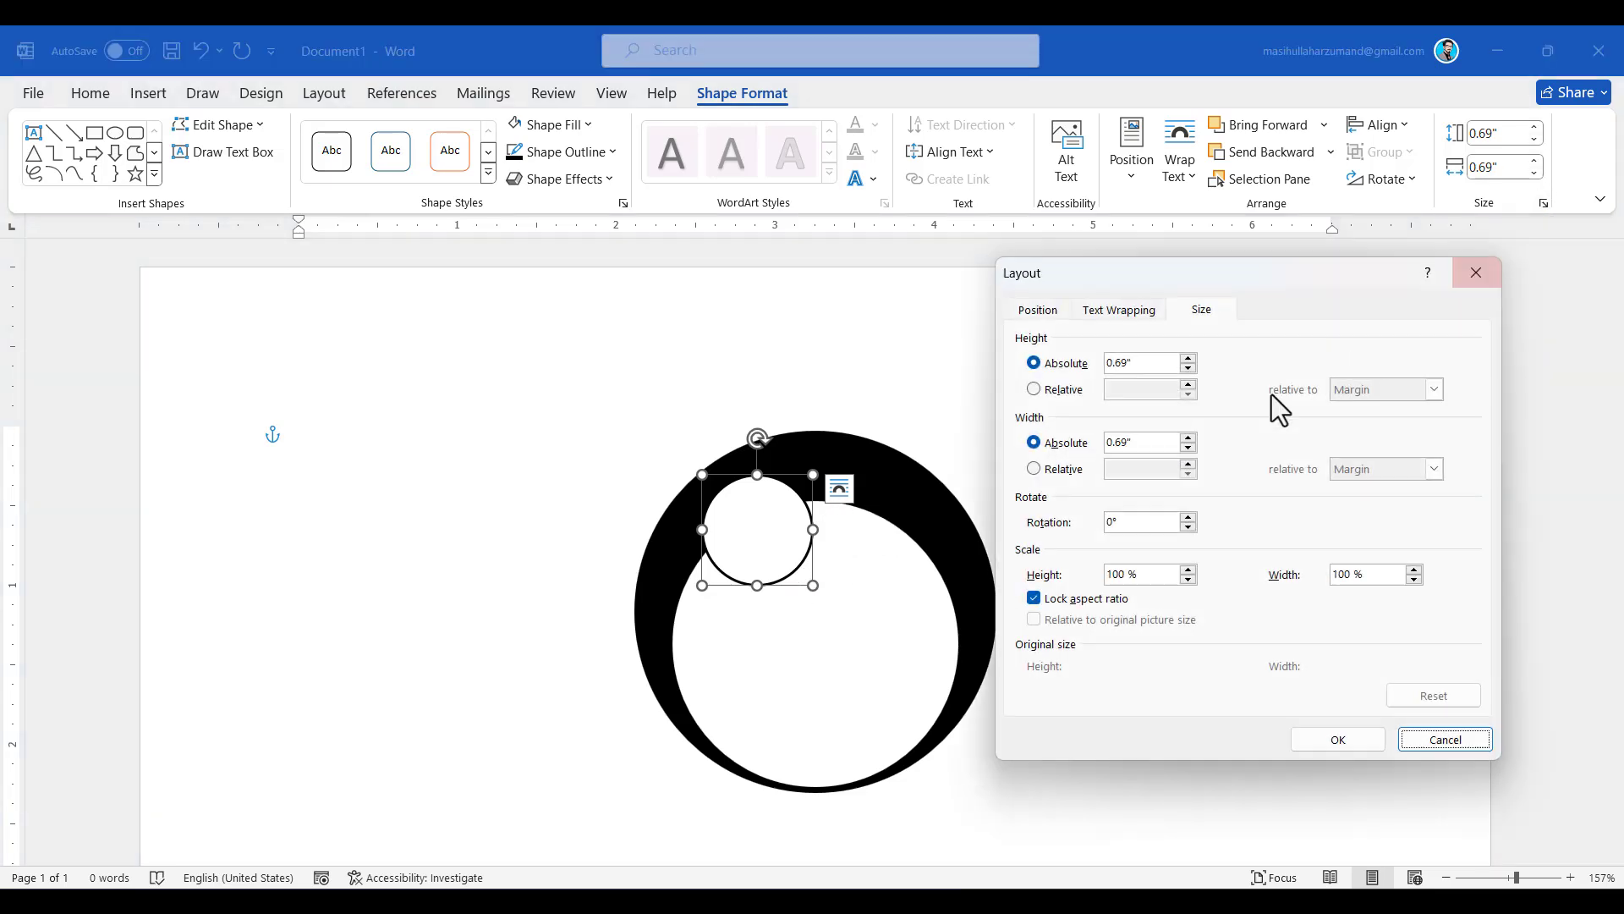
pyautogui.click(1068, 599)
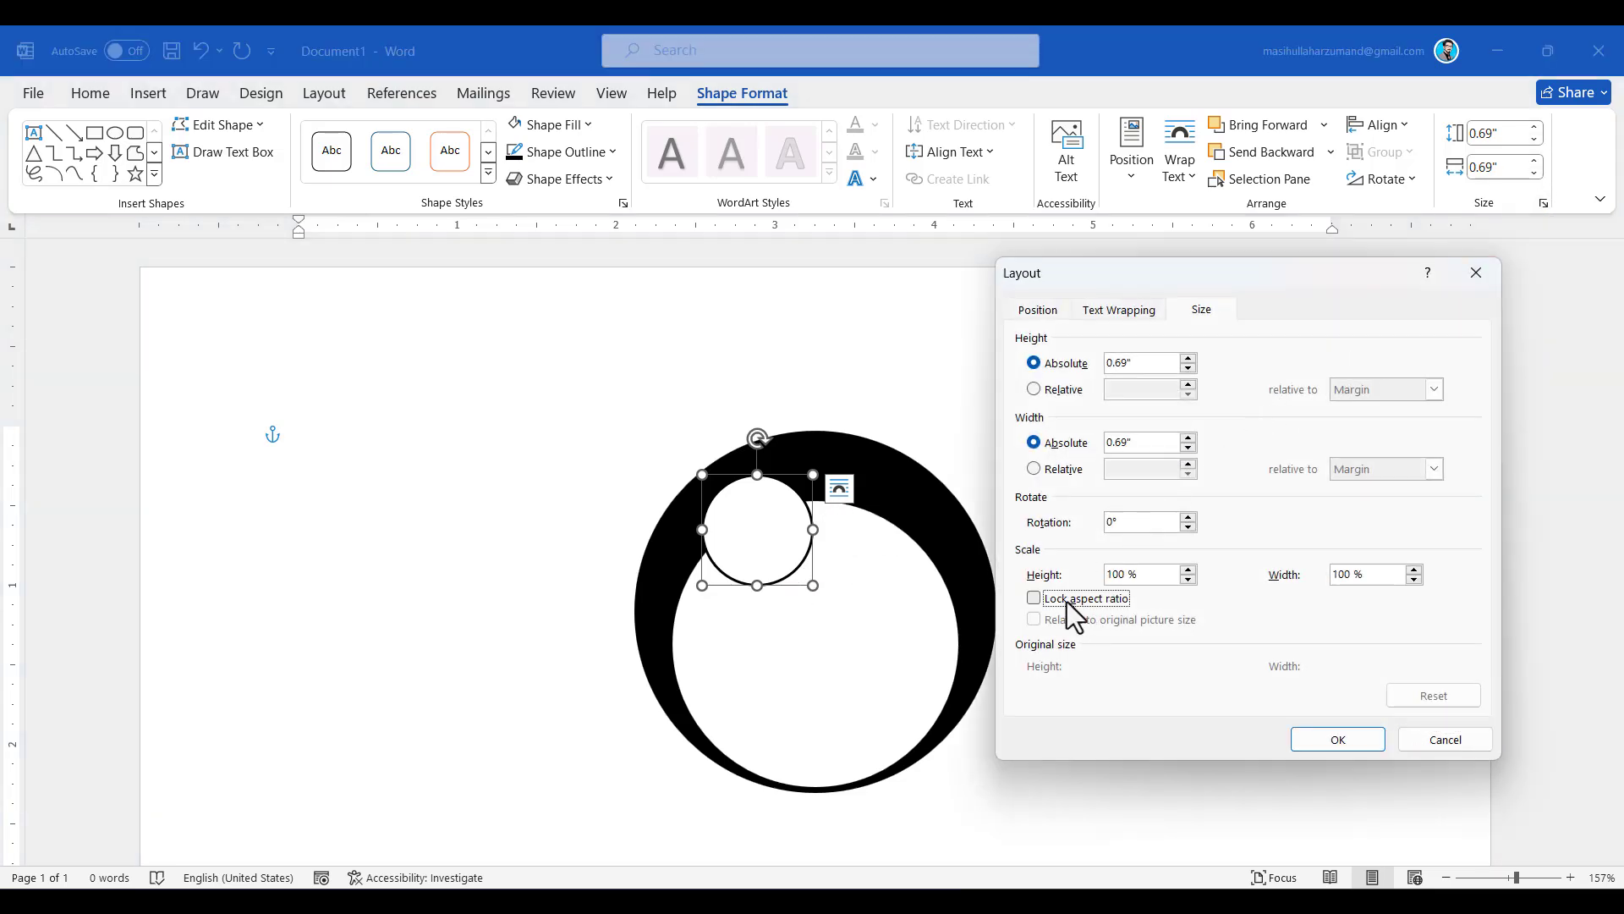
pyautogui.click(1351, 740)
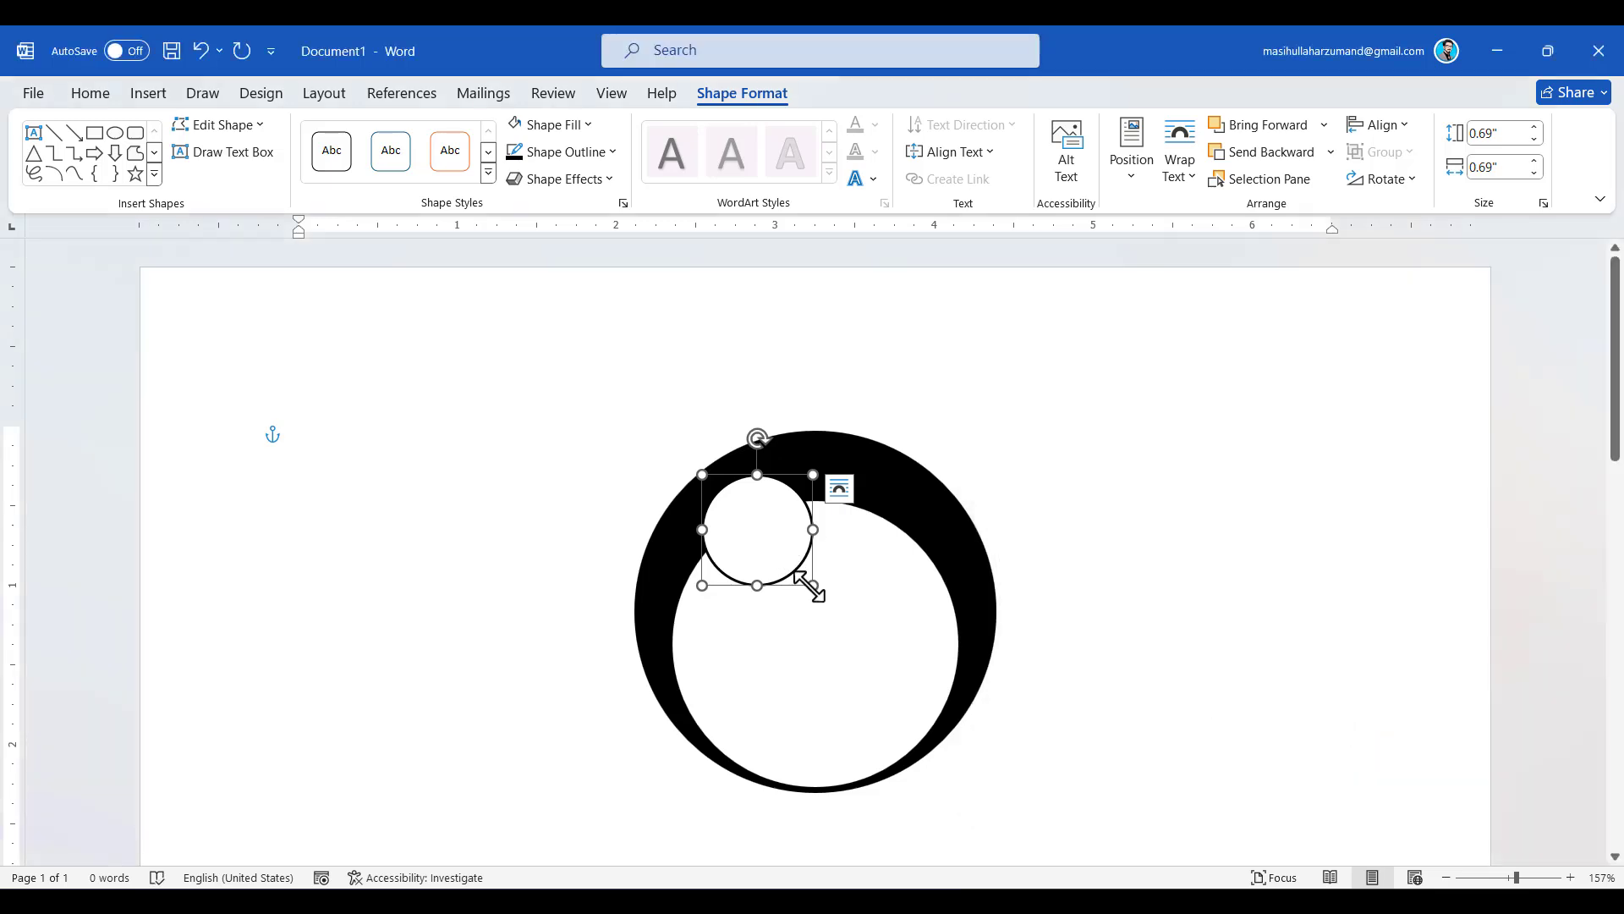
pyautogui.moveTo(812, 585); pyautogui.dragTo(788, 550)
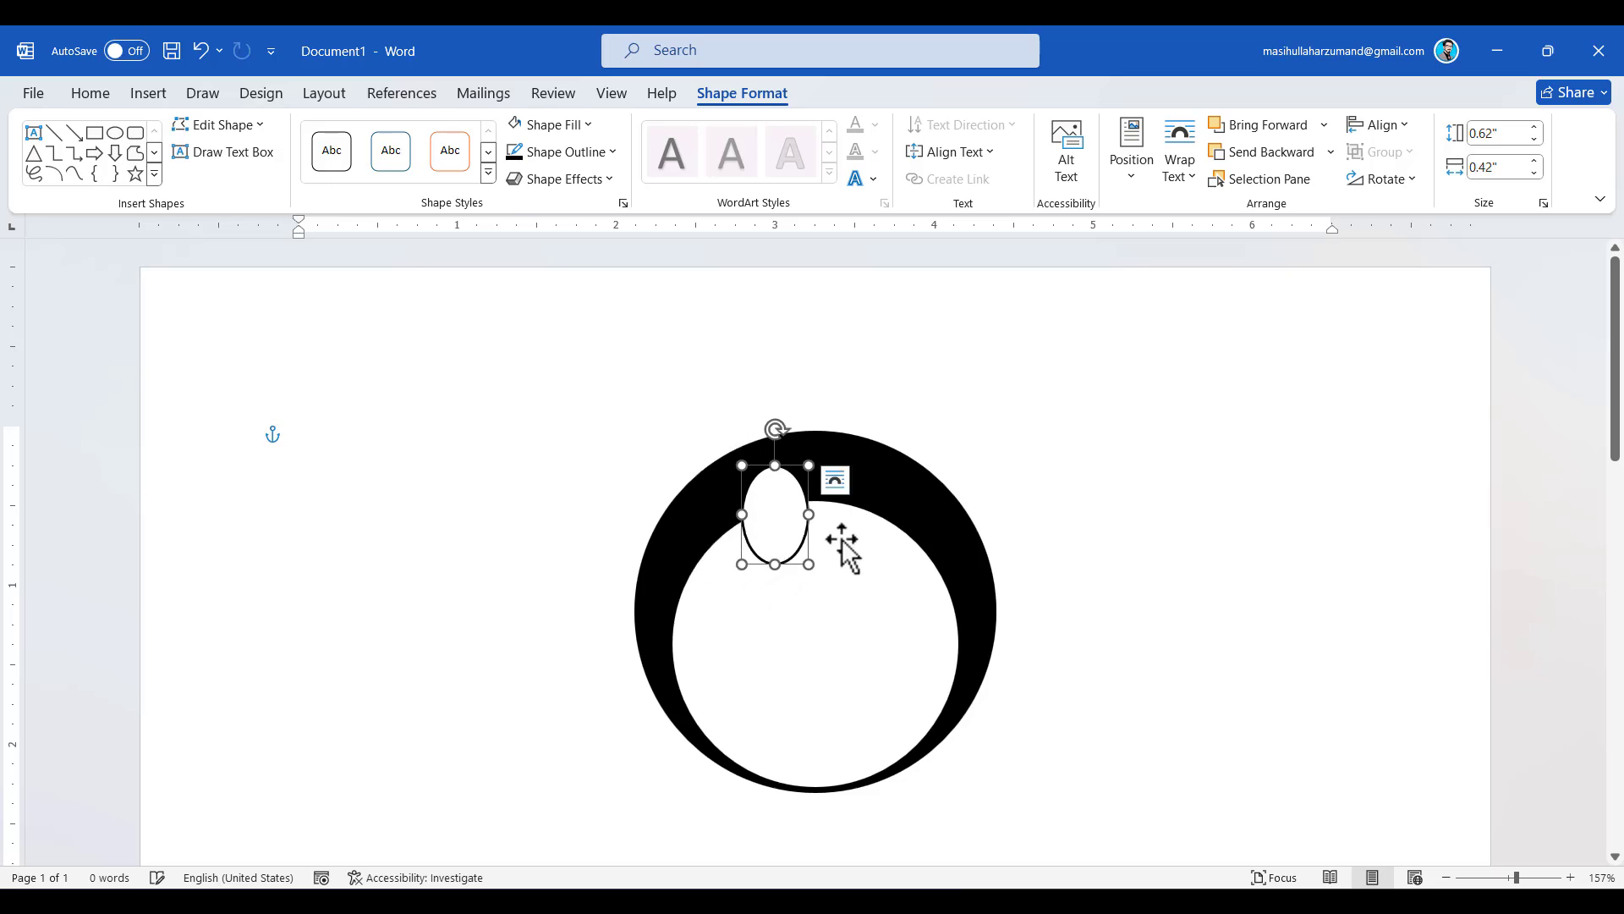
pyautogui.click(1110, 575)
pyautogui.click(785, 535)
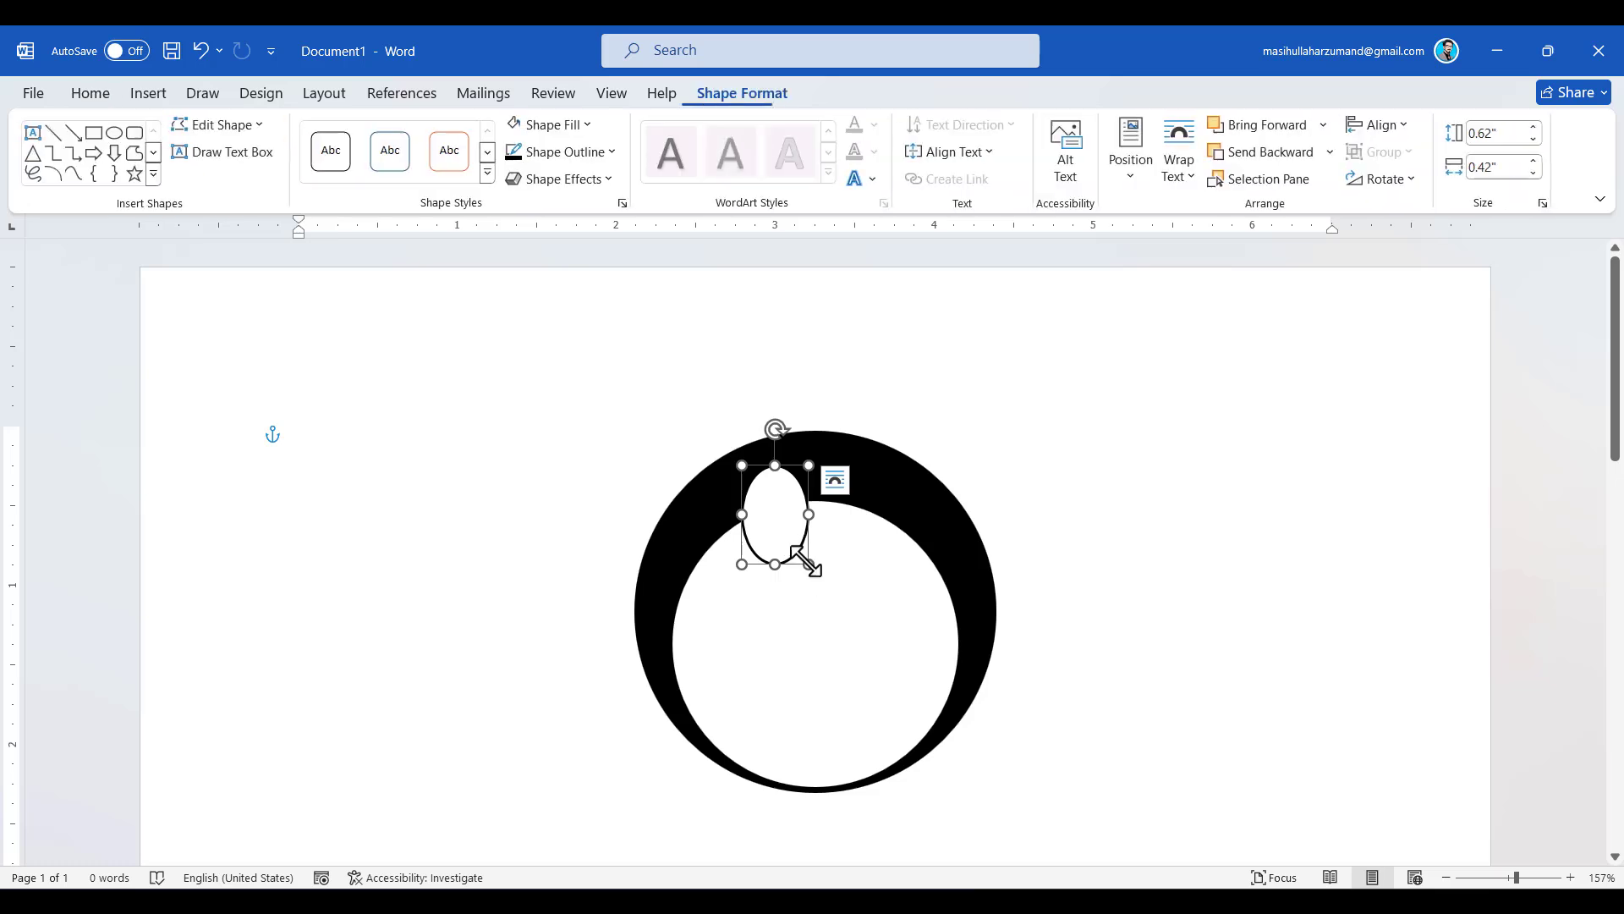
pyautogui.moveTo(808, 560); pyautogui.dragTo(817, 553)
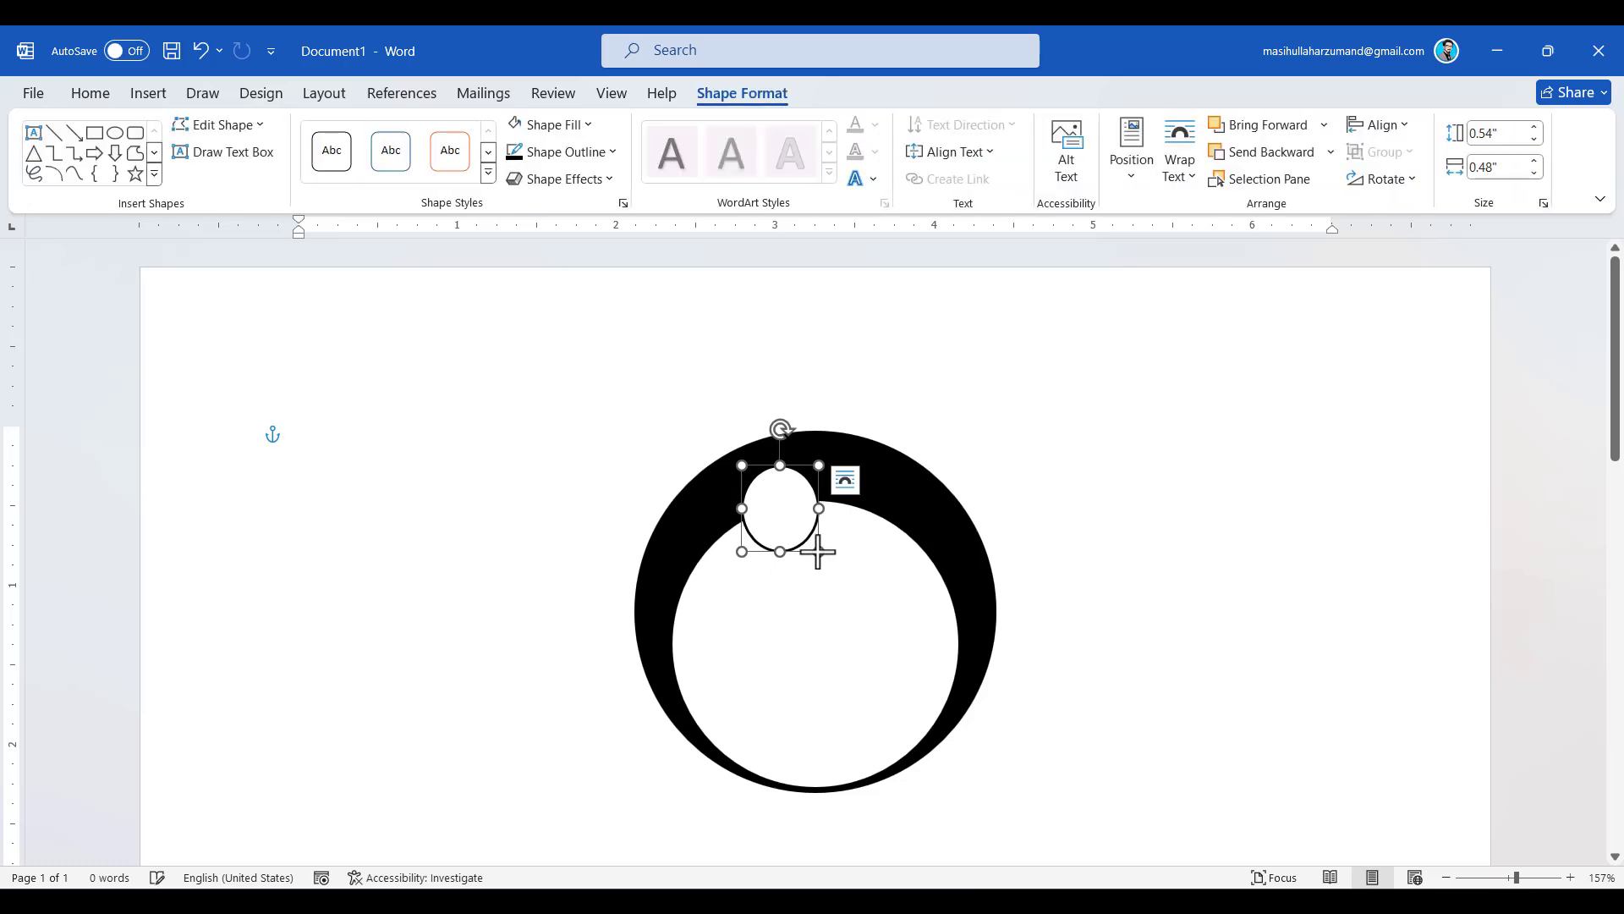
# Give the eye oval a thinner outline weight and stretch its height to about 0.57".
pyautogui.click(614, 153)
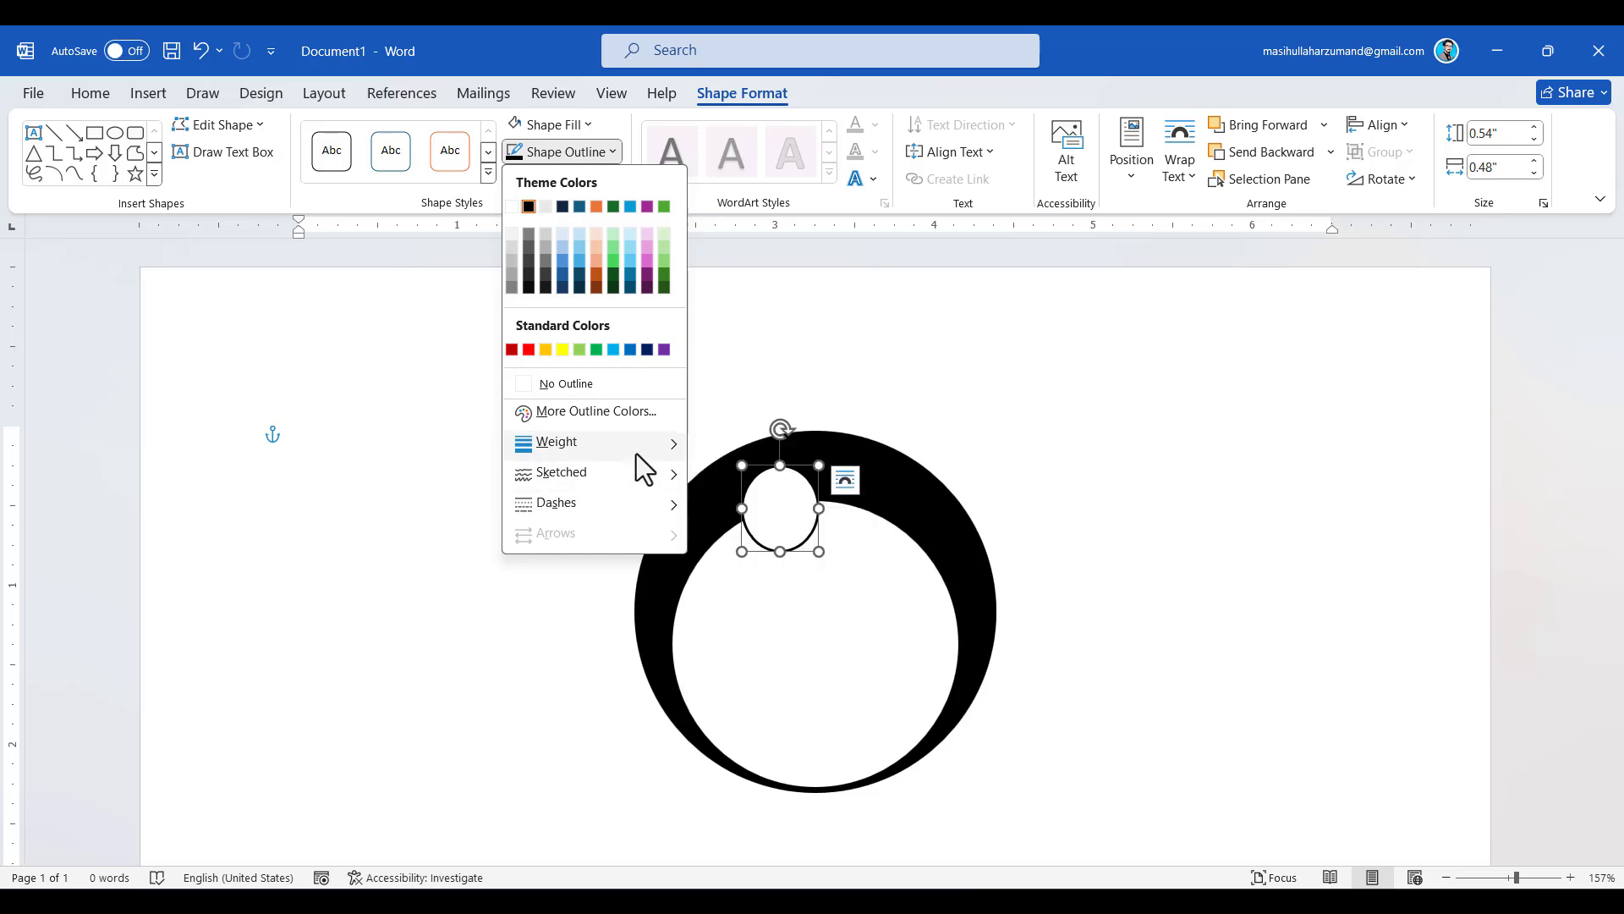
pyautogui.moveTo(636, 454)
pyautogui.click(749, 508)
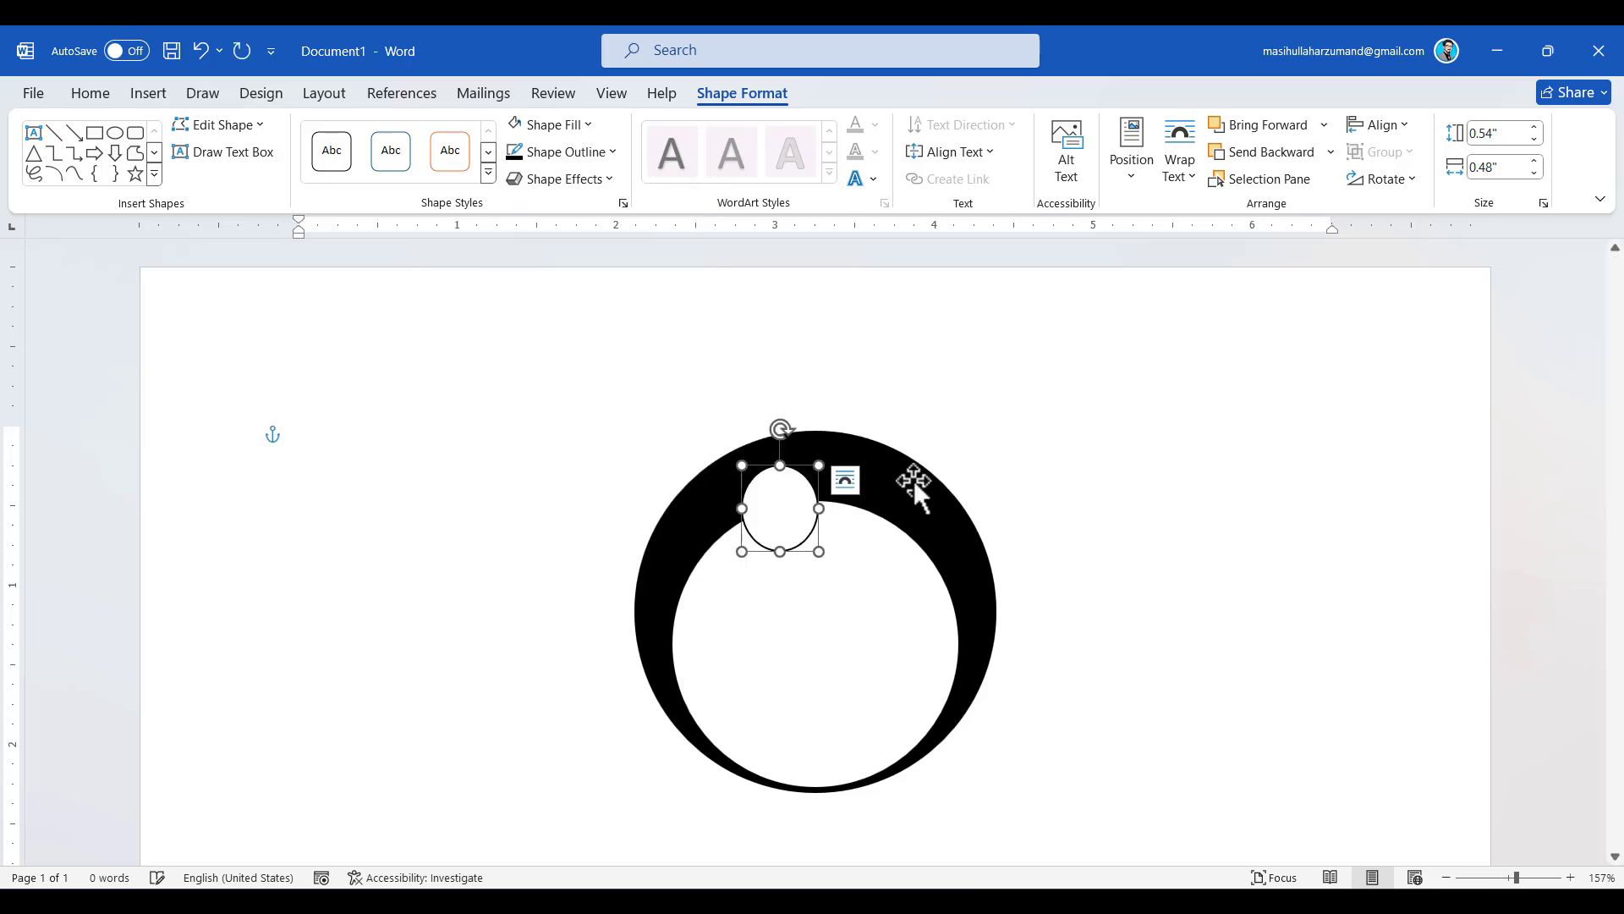
pyautogui.click(952, 476)
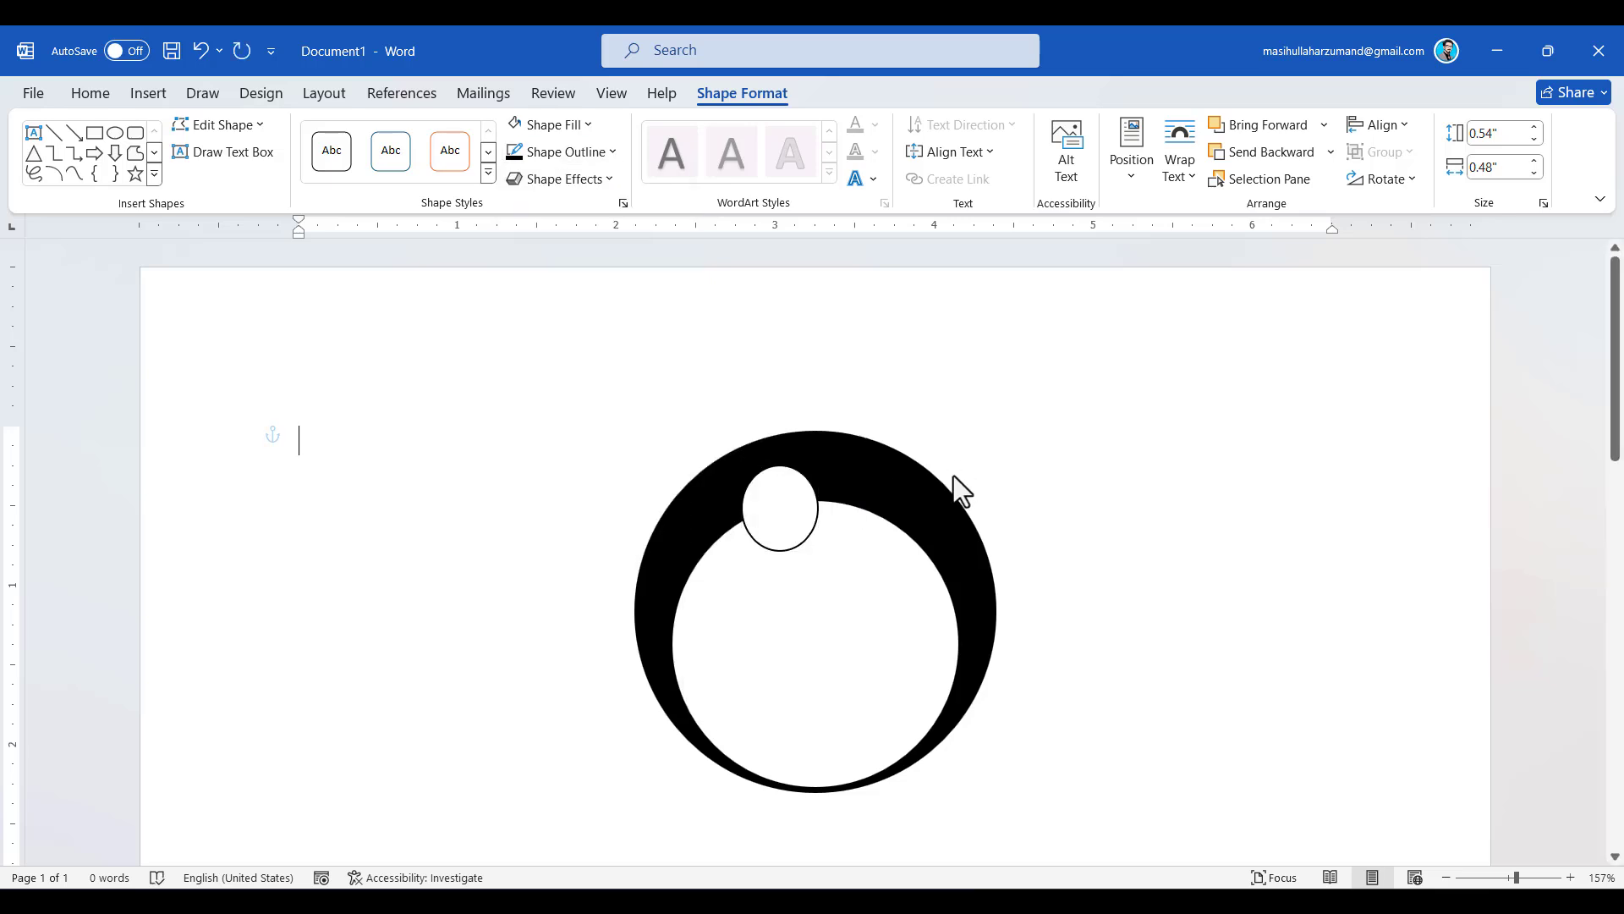
pyautogui.click(782, 518)
pyautogui.moveTo(784, 552); pyautogui.dragTo(784, 558)
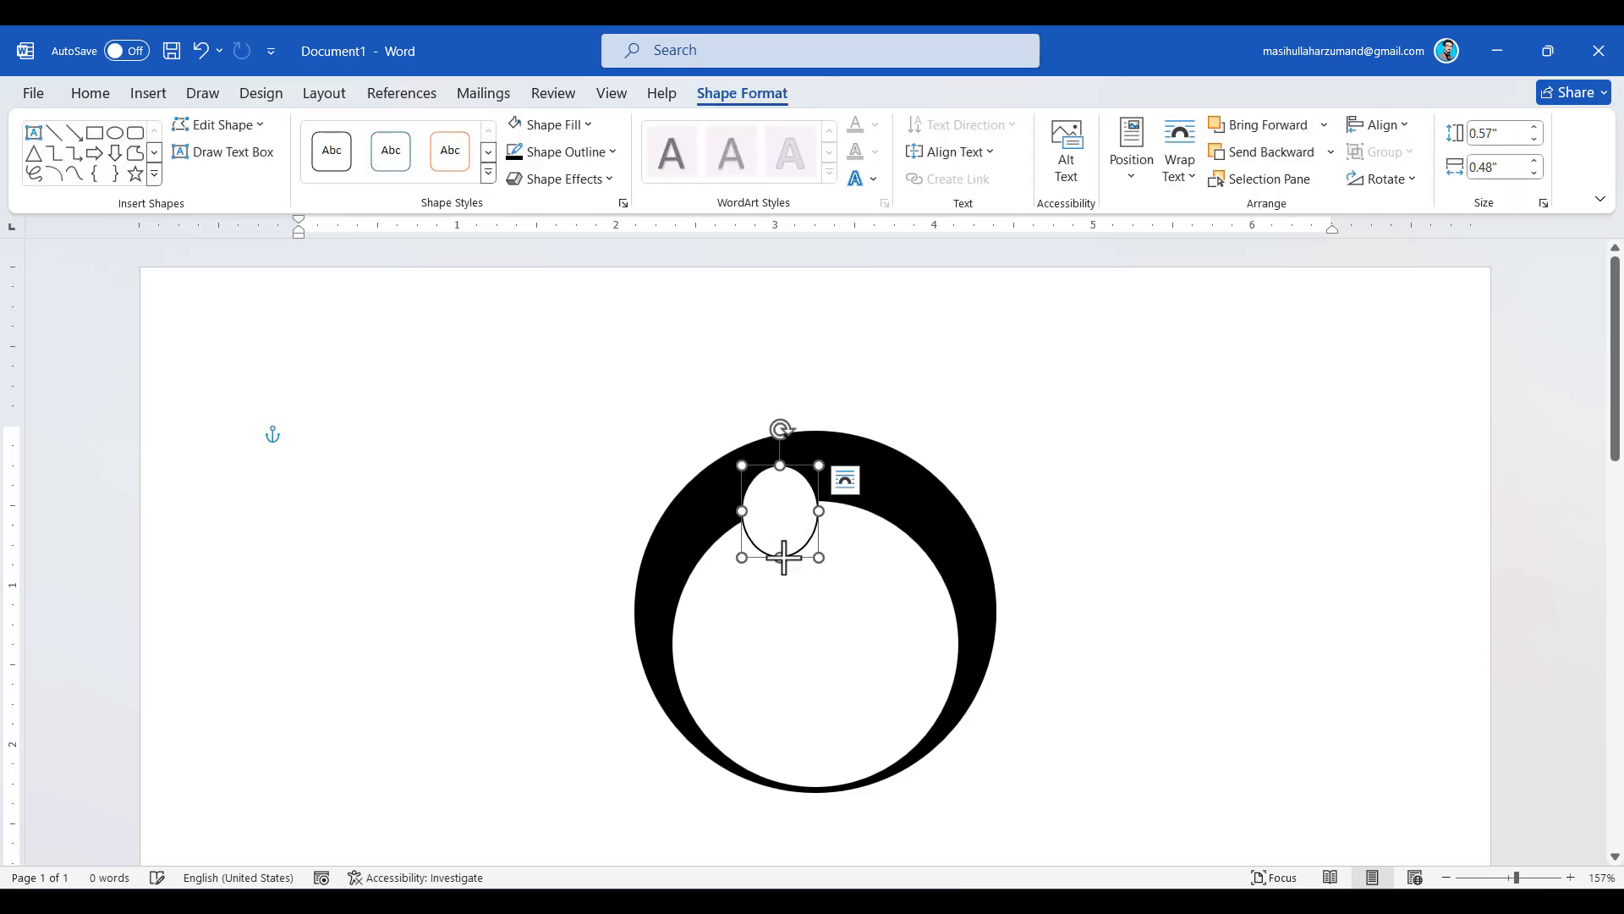
# Try to duplicate the eye oval.
pyautogui.press('ctrl')
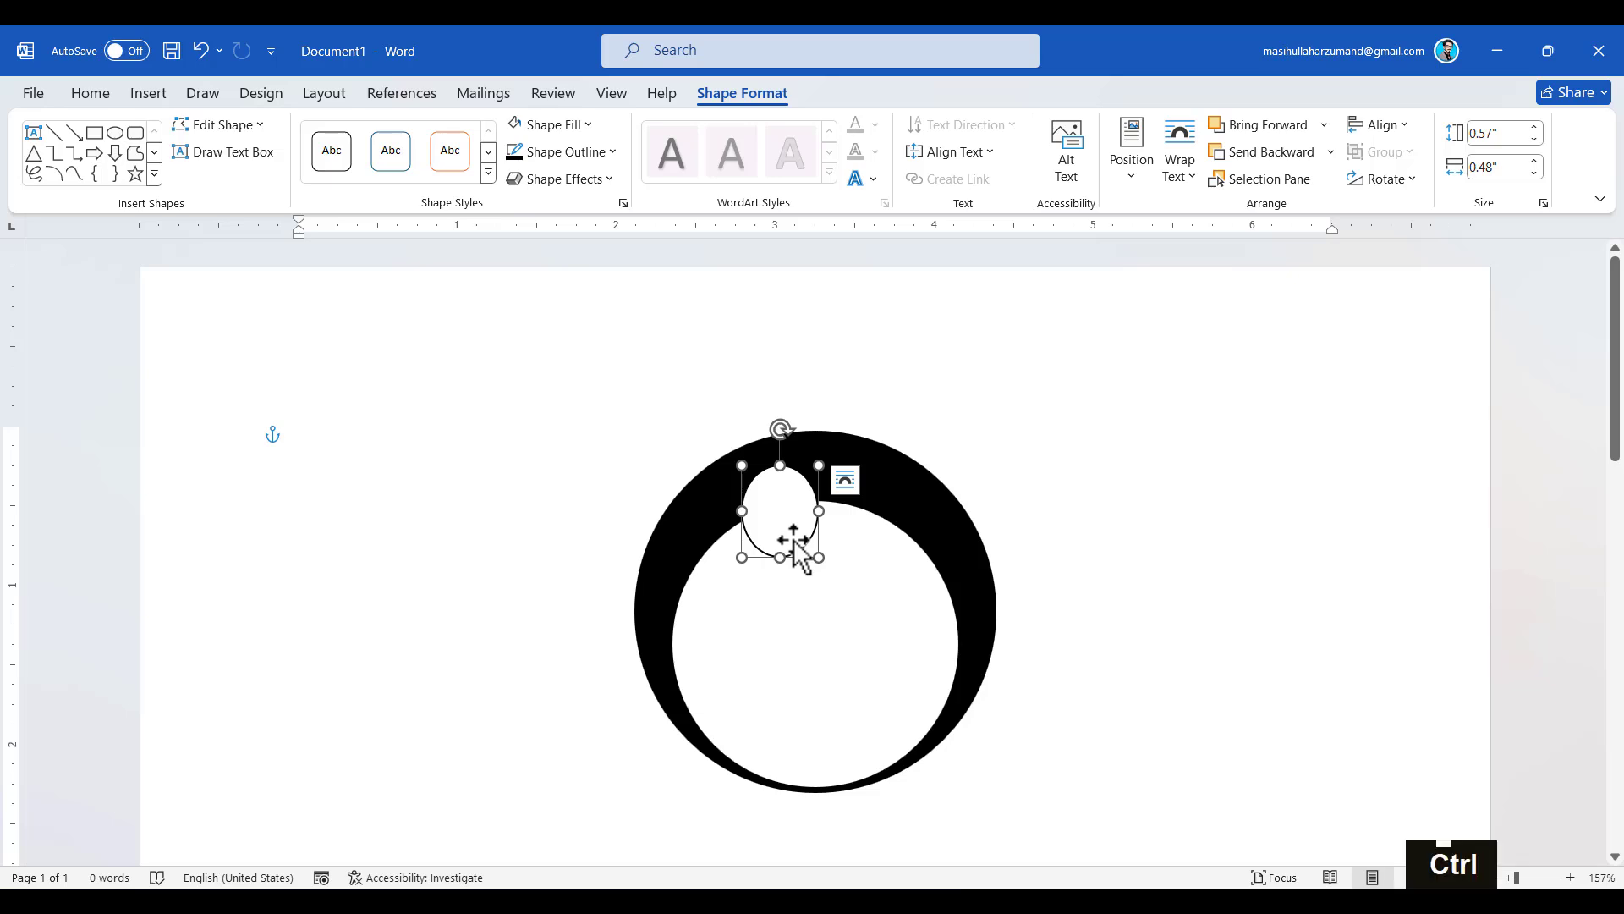
pyautogui.hotkey('ctrl', 'c')
pyautogui.hotkey('ctrl', 'v')
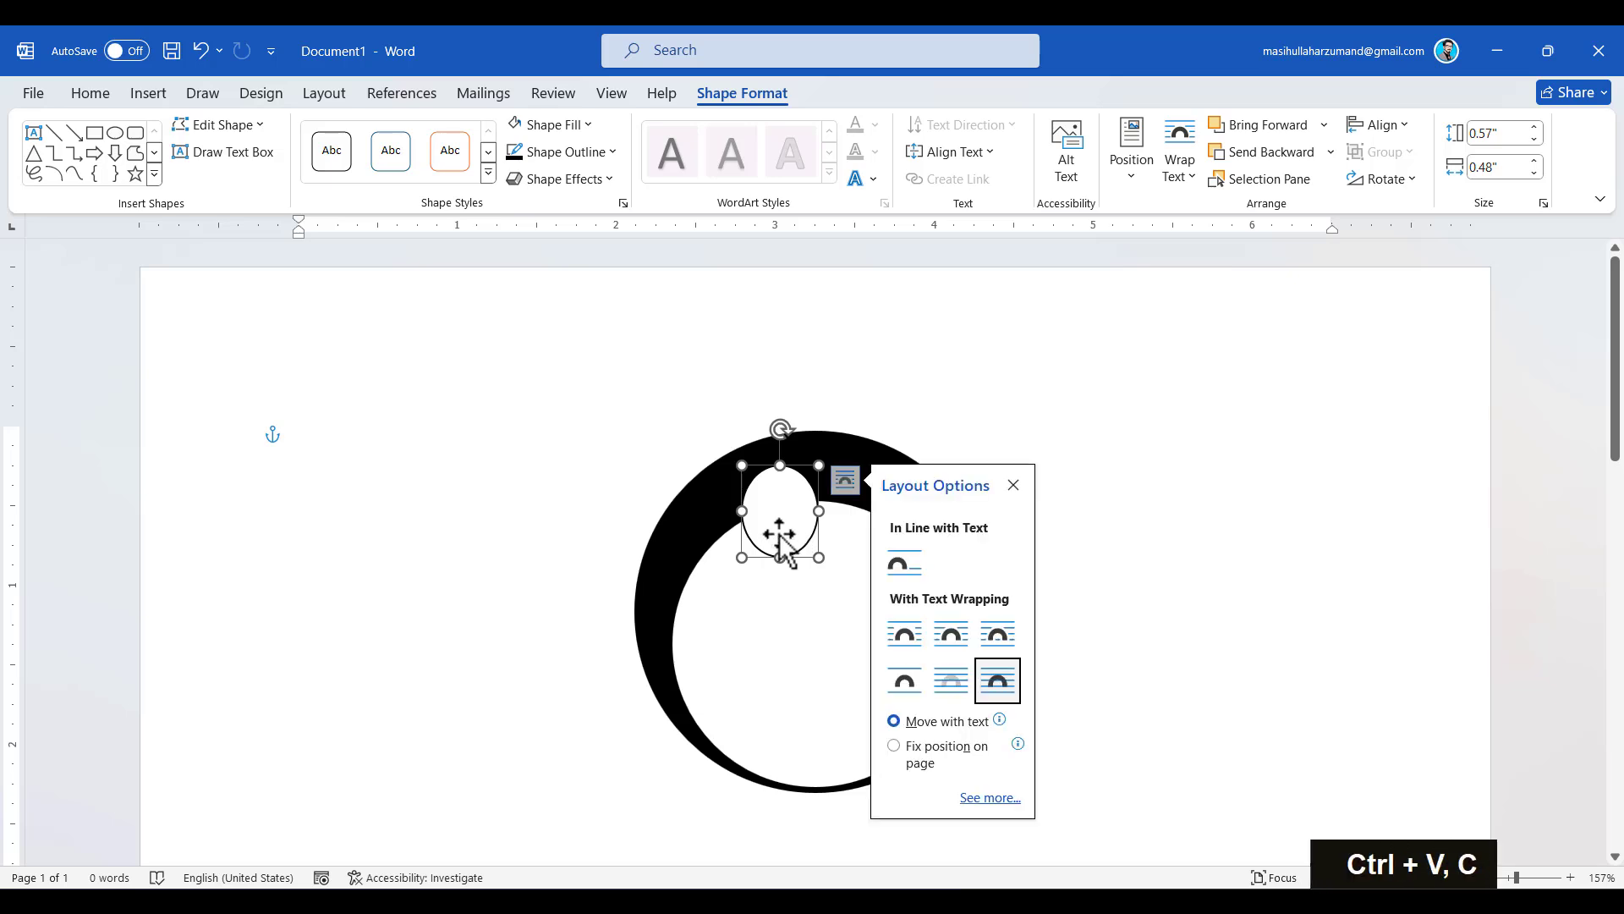
pyautogui.click(1100, 319)
pyautogui.click(736, 532)
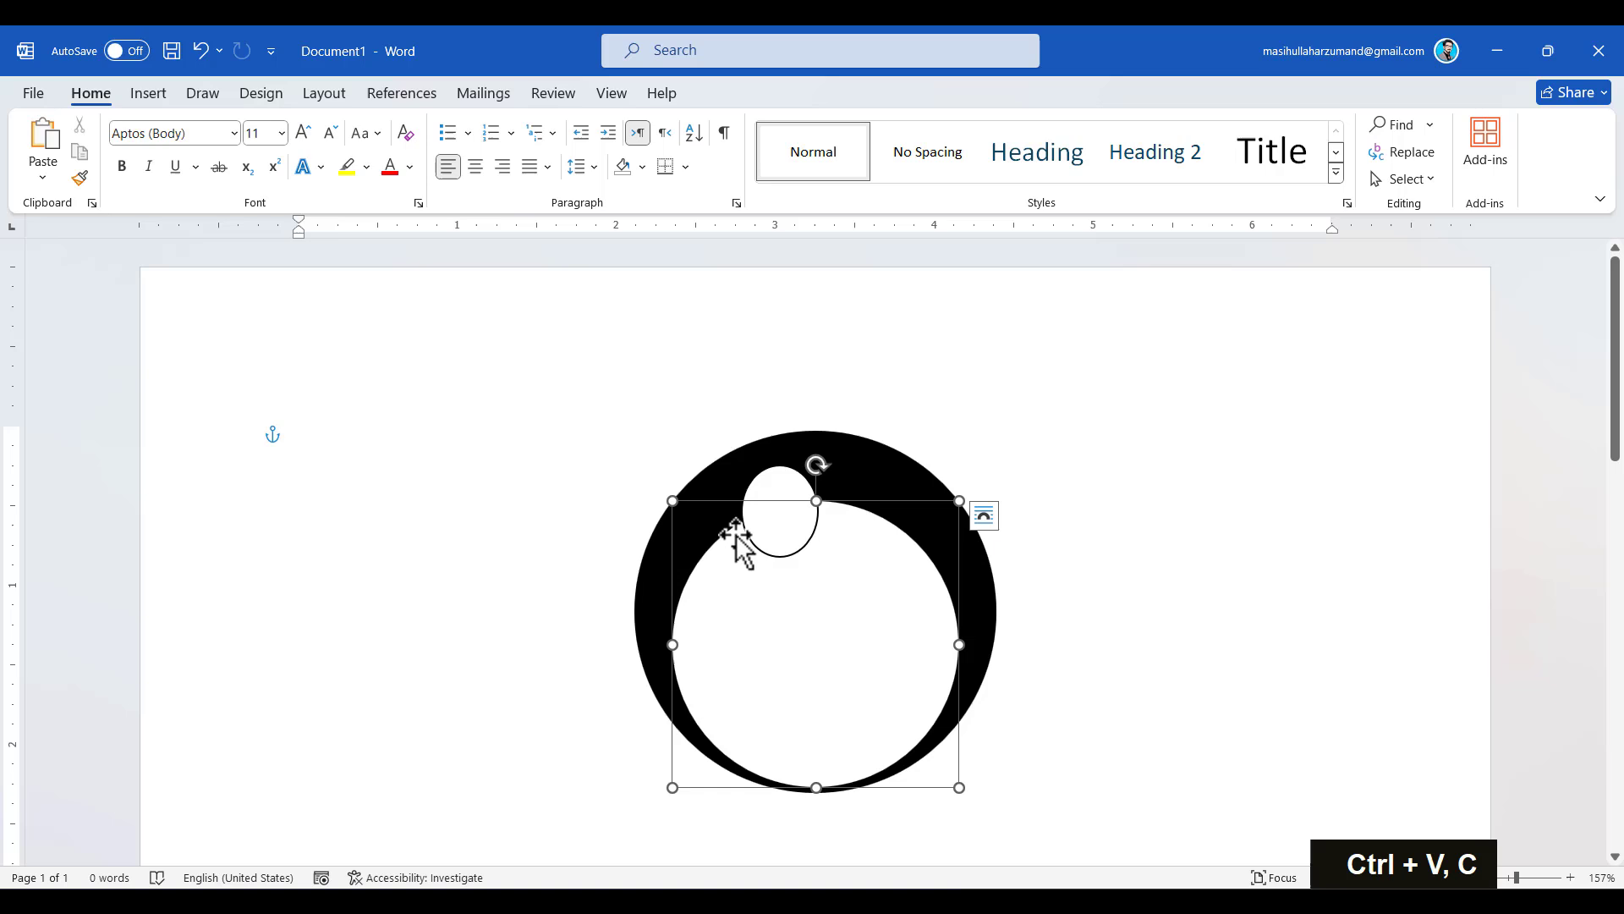
# Nudge the eye oval down slightly and shrink it to about 0.52" high and 0.41" wide.
pyautogui.click(795, 519)
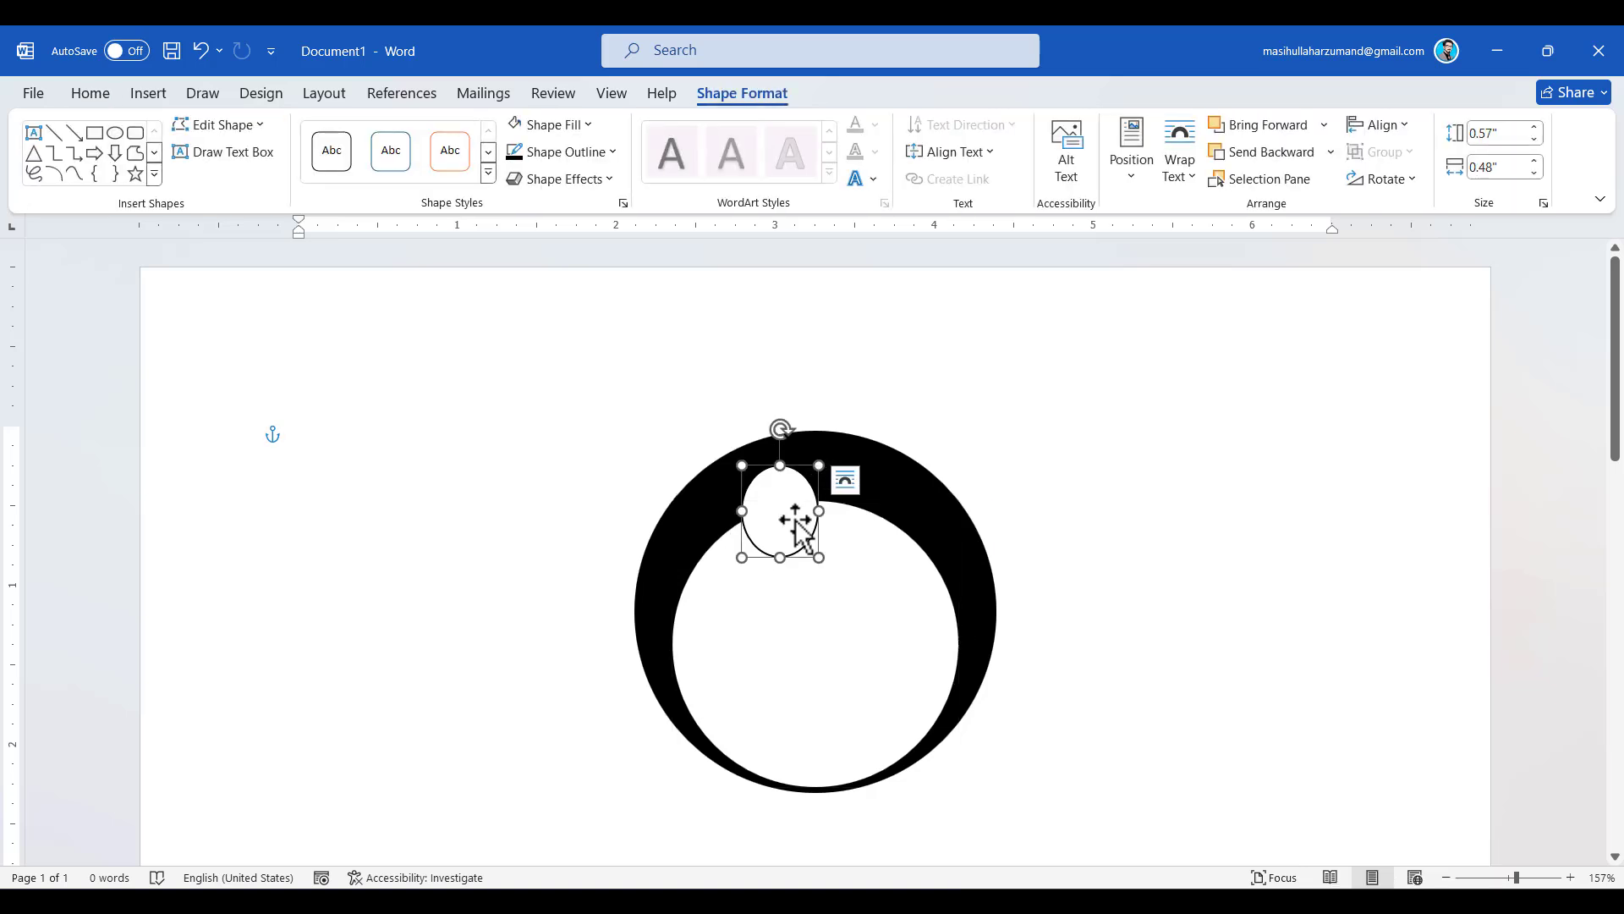
pyautogui.press('Down')
pyautogui.press('Down')
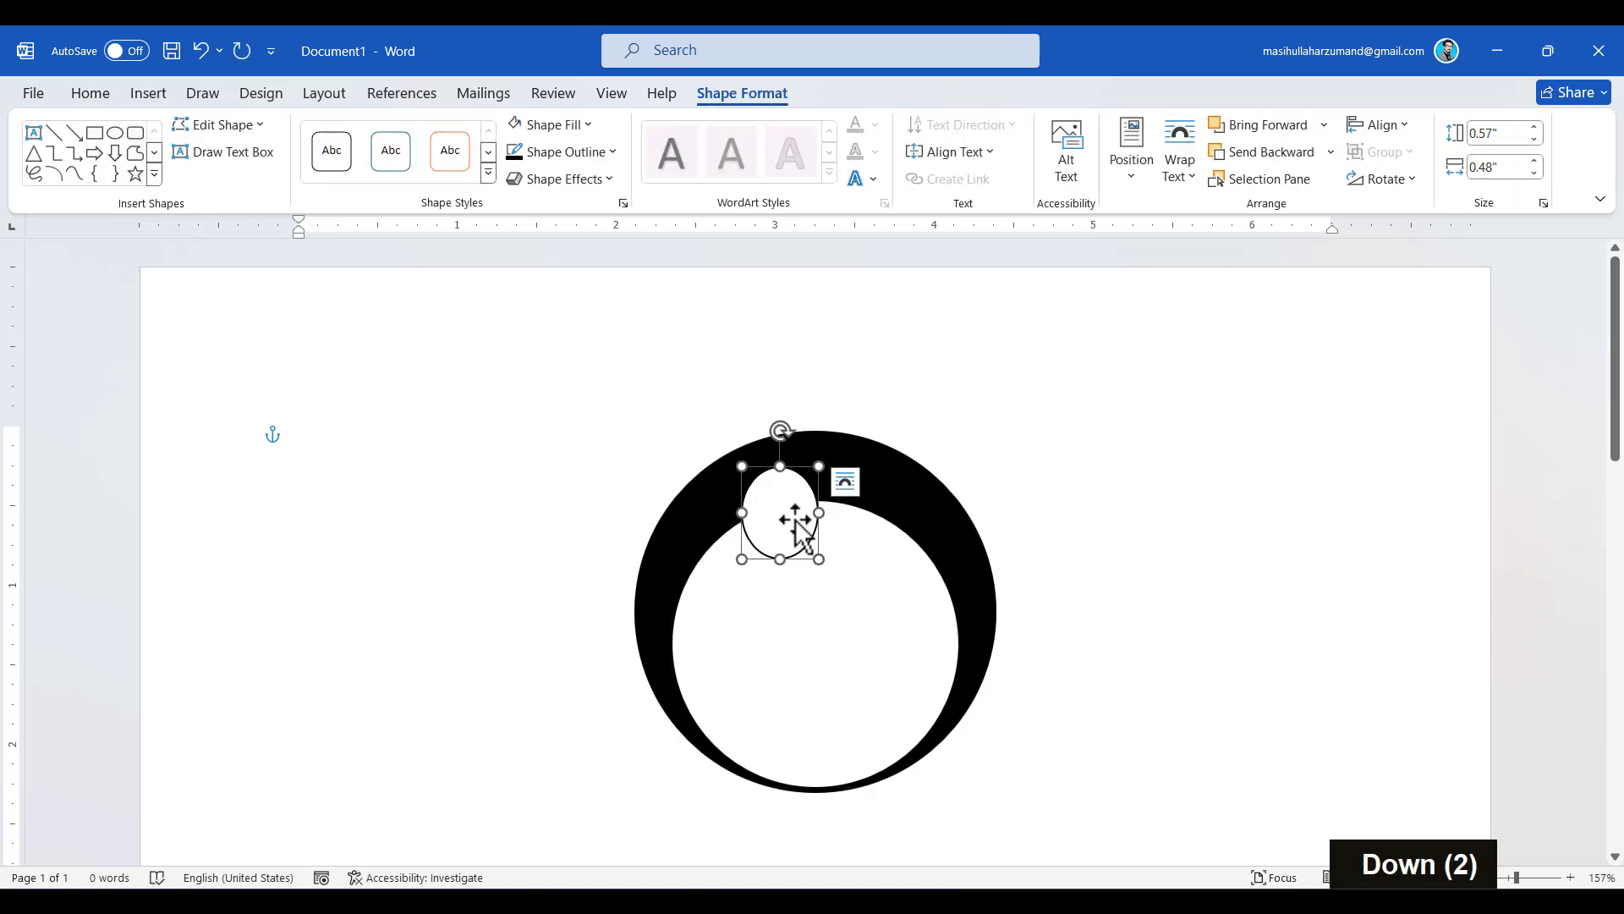
pyautogui.moveTo(742, 559); pyautogui.dragTo(753, 551)
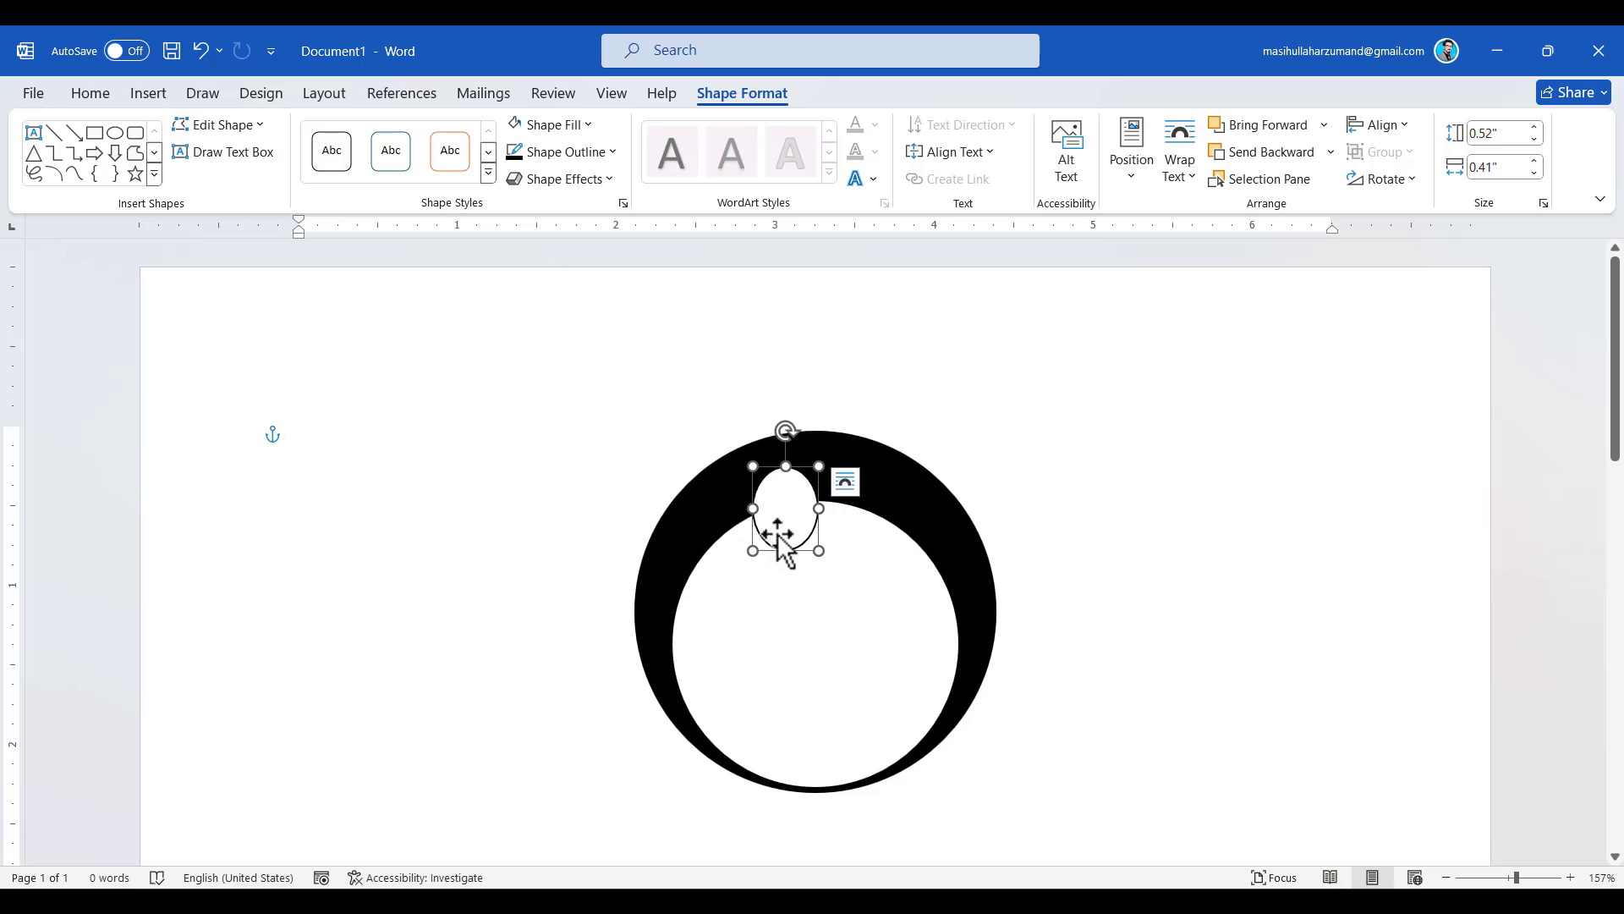
# Duplicate the eye oval and place the copy level with it, touching its right side, as the second eye.
pyautogui.hotkey('ctrl', 'c')
pyautogui.hotkey('ctrl', 'v')
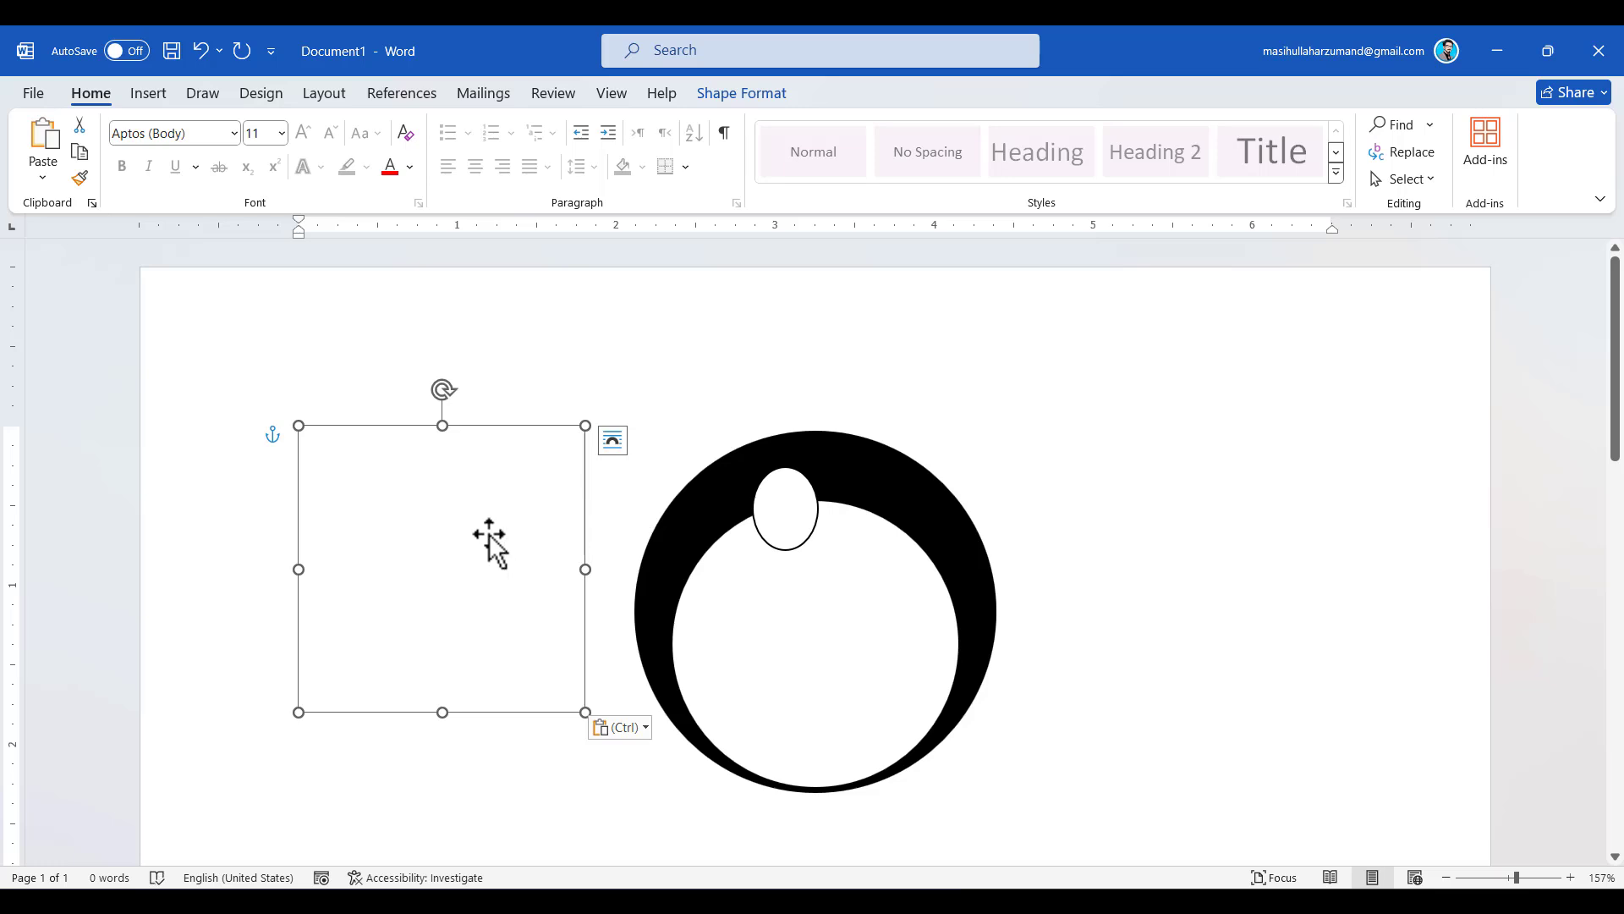
pyautogui.click(795, 517)
pyautogui.hotkey('ctrl', 'c')
pyautogui.hotkey('ctrl', 'v')
pyautogui.moveTo(837, 537); pyautogui.dragTo(872, 519)
pyautogui.click(1078, 580)
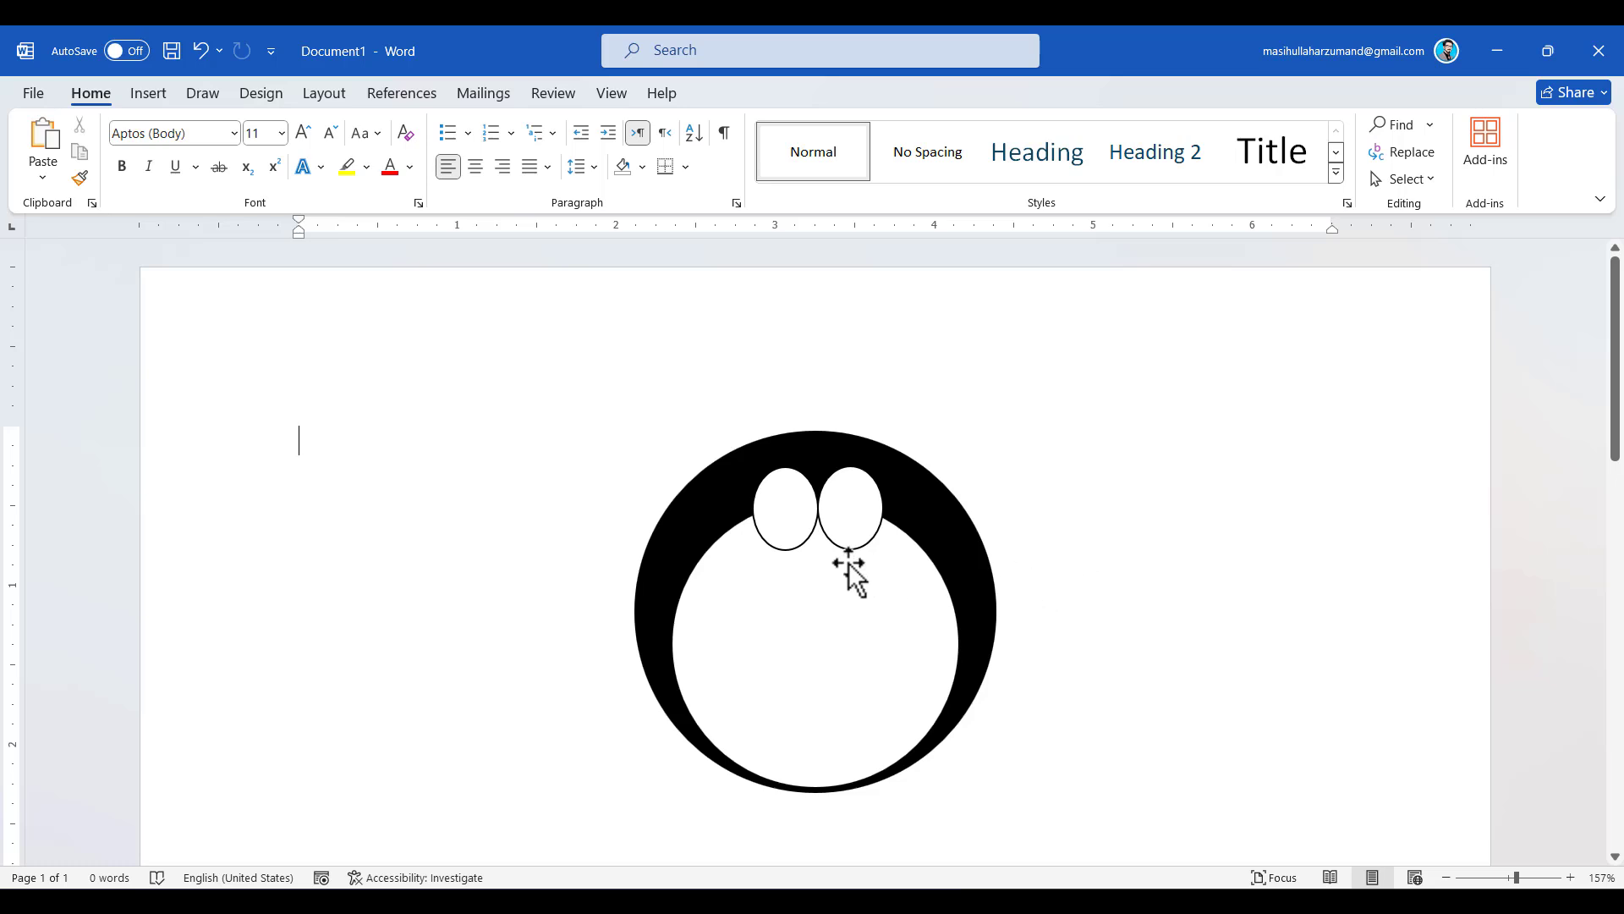
# Try to stretch the black body circle slightly taller at its upper edge.
pyautogui.click(714, 494)
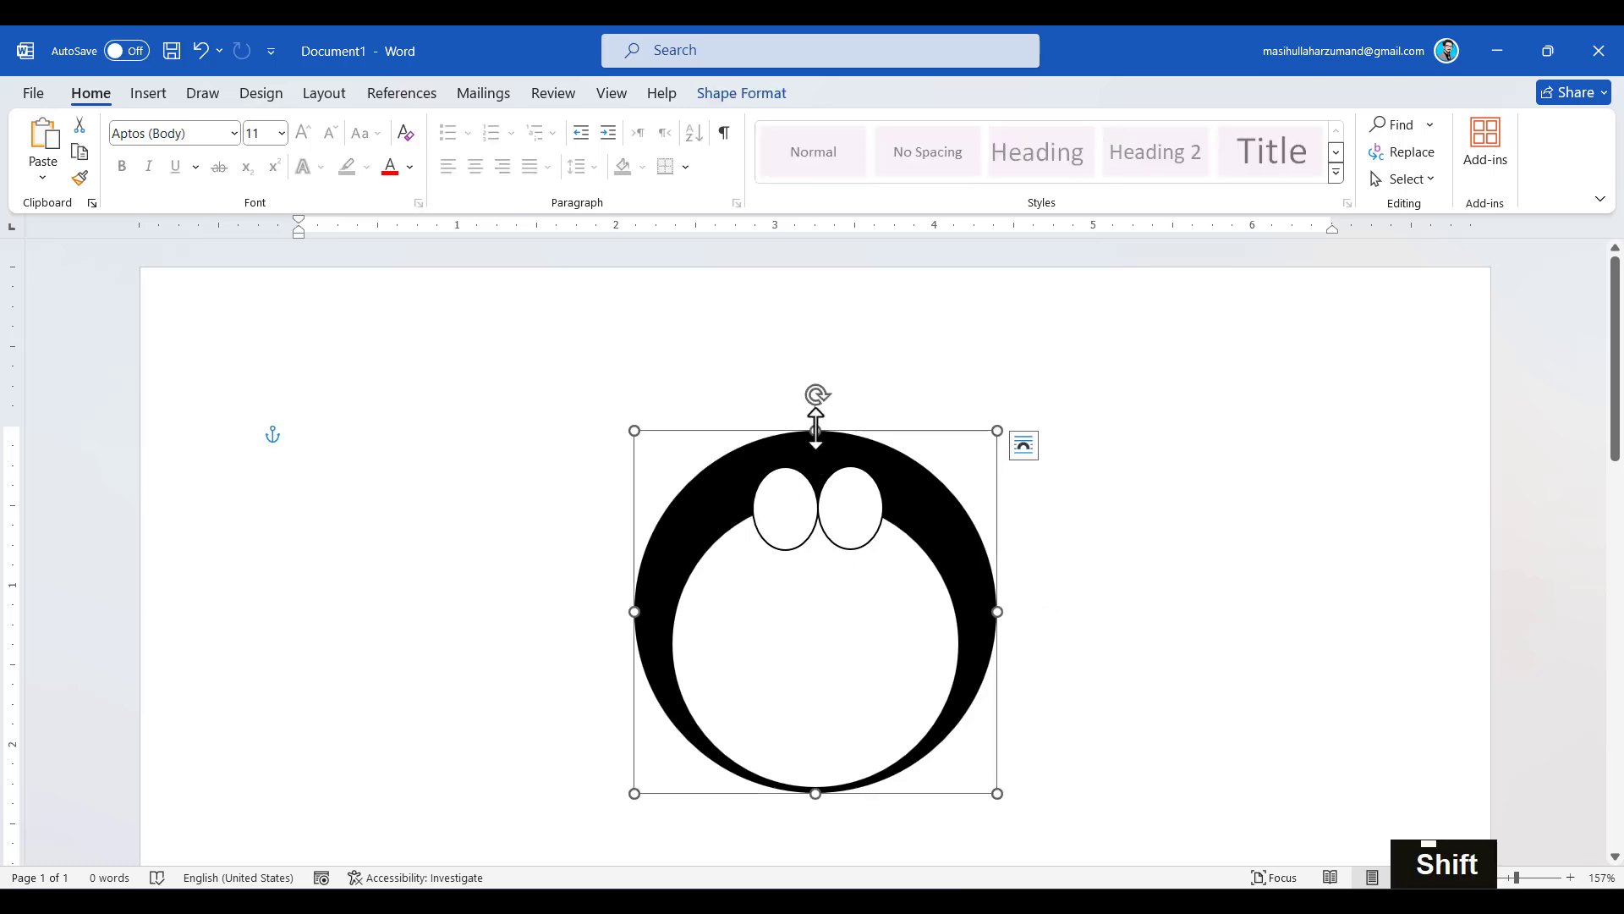
pyautogui.moveTo(815, 428); pyautogui.dragTo(815, 406)
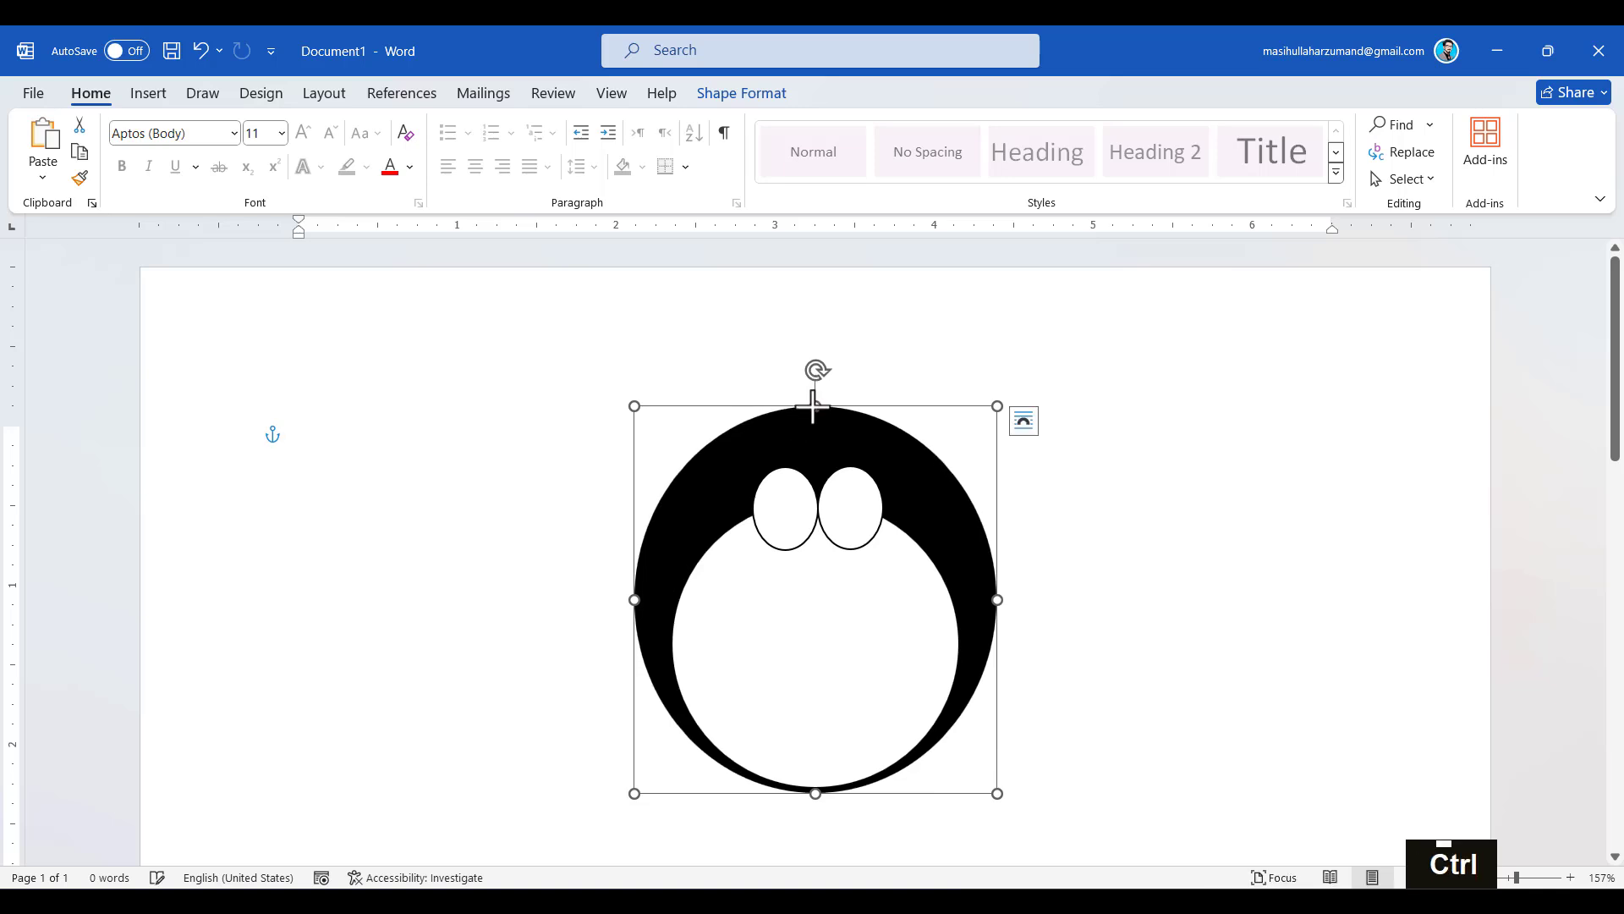
pyautogui.hotkey('ctrl', 'z')
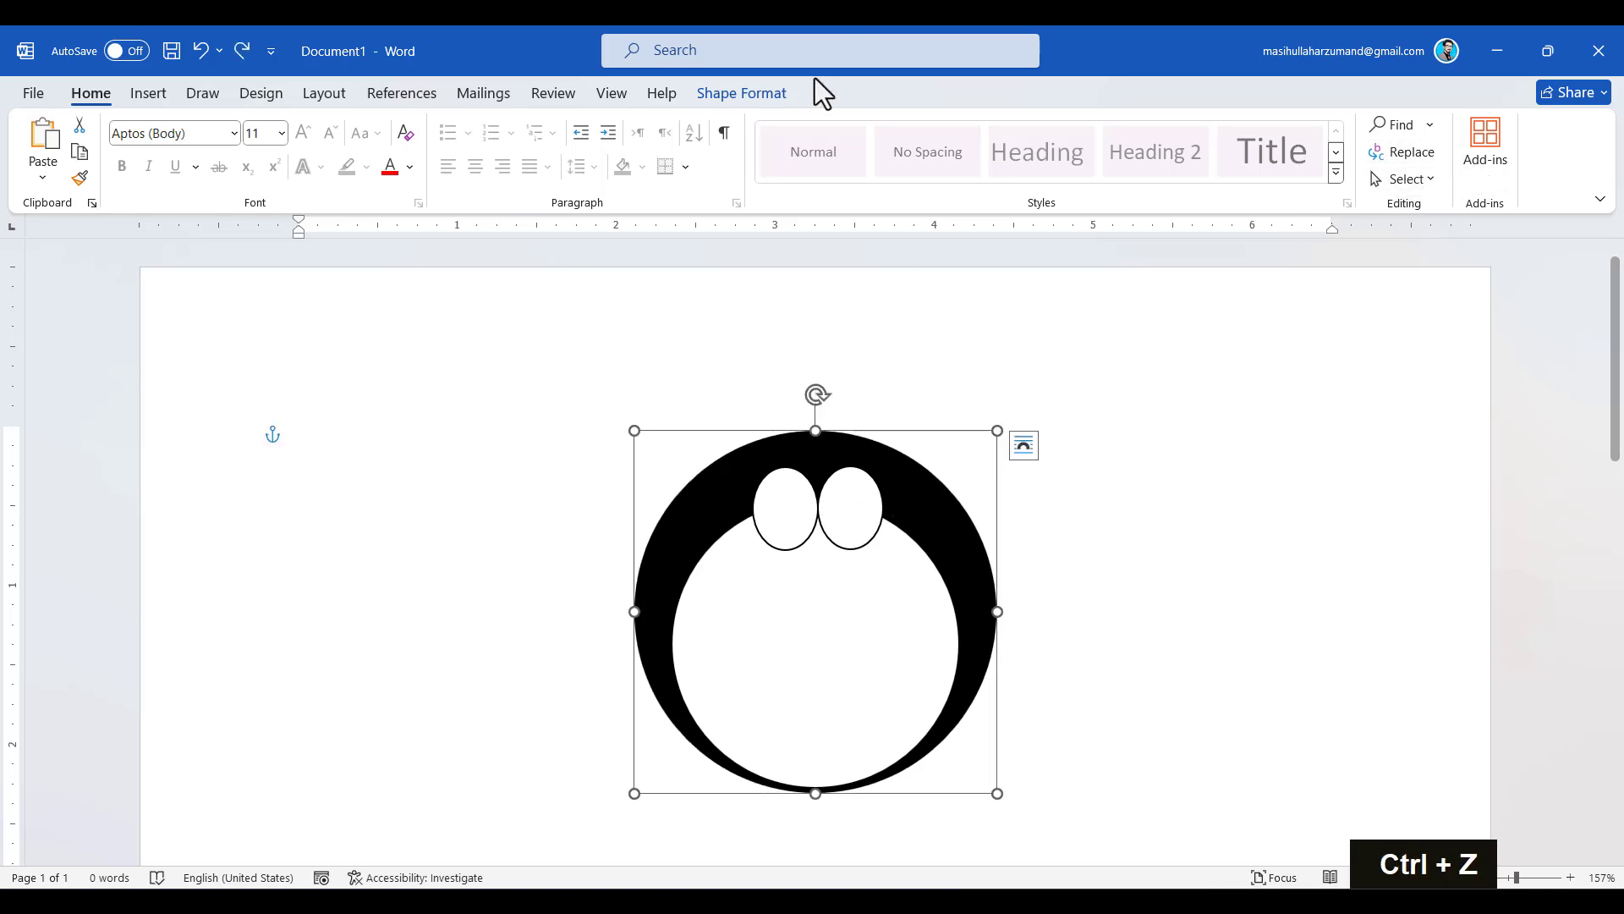
# Lock the aspect ratio of the black body circle.
pyautogui.click(729, 97)
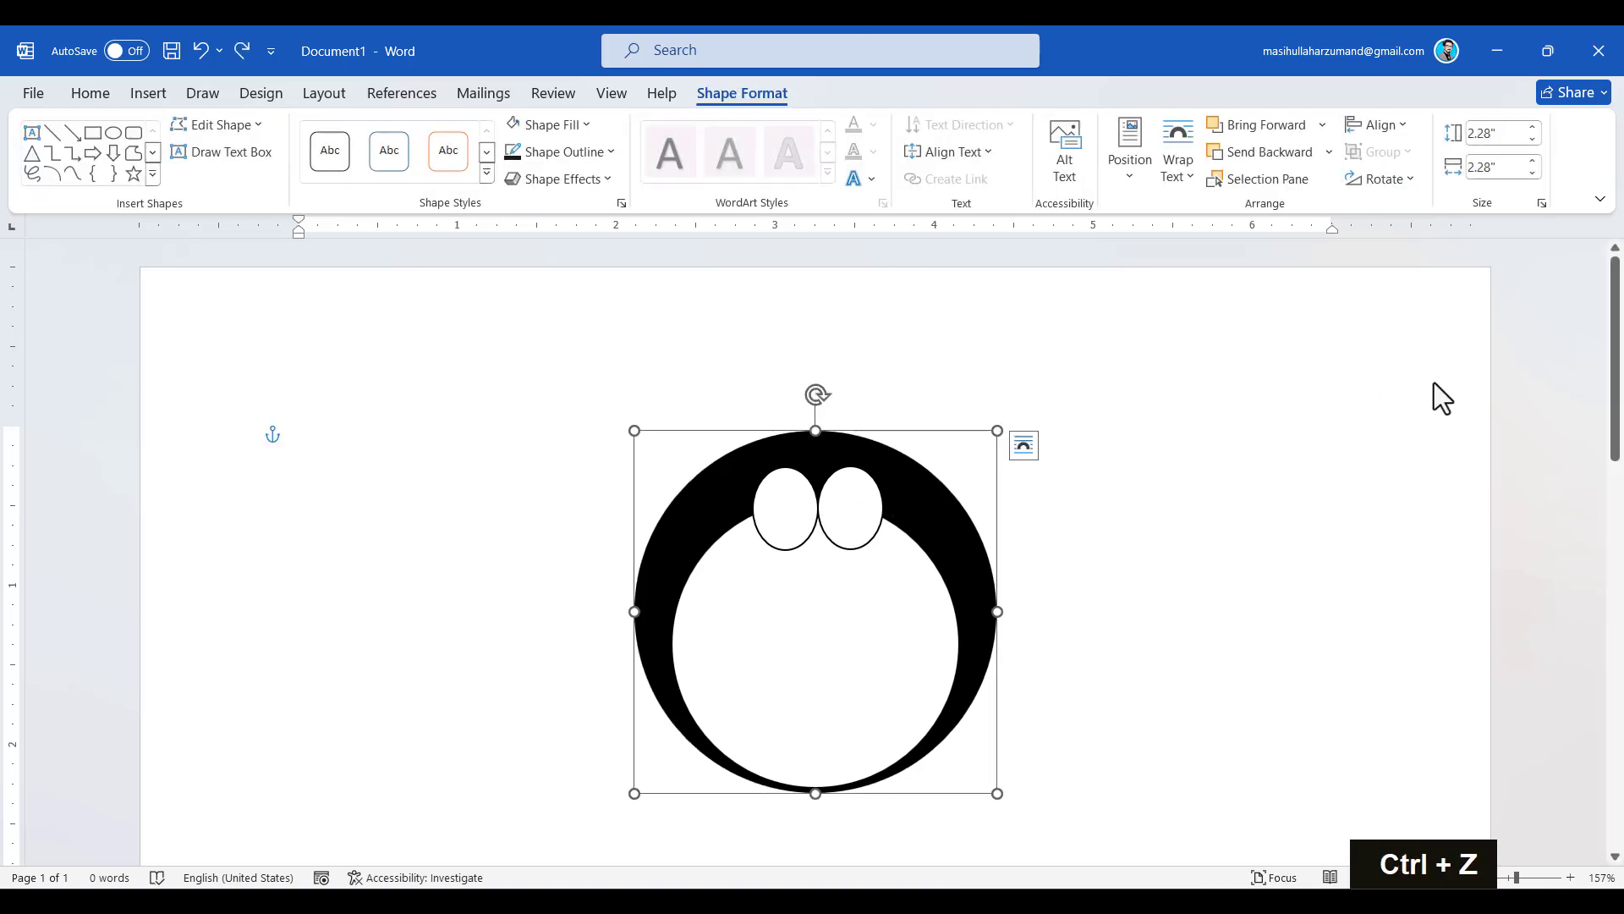
pyautogui.click(1543, 204)
pyautogui.click(1073, 599)
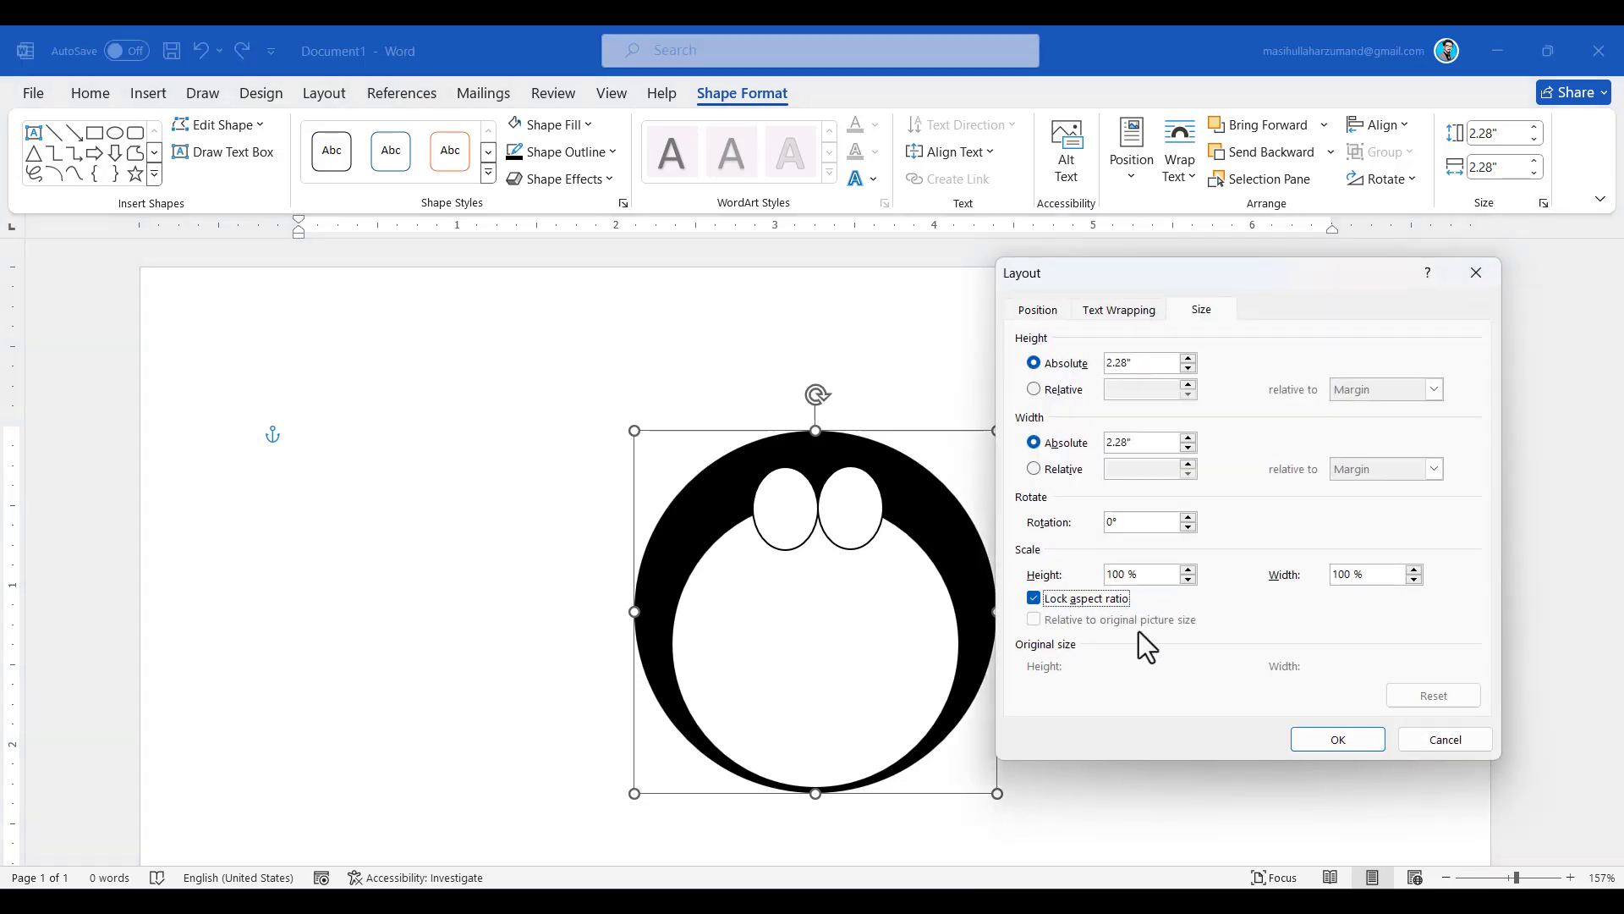
pyautogui.click(1313, 738)
# Enlarge the black body circle proportionally to about 2.44" high and wide, keeping its lower edge in place.
pyautogui.moveTo(825, 436); pyautogui.dragTo(816, 358)
pyautogui.hotkey('ctrl', 'z')
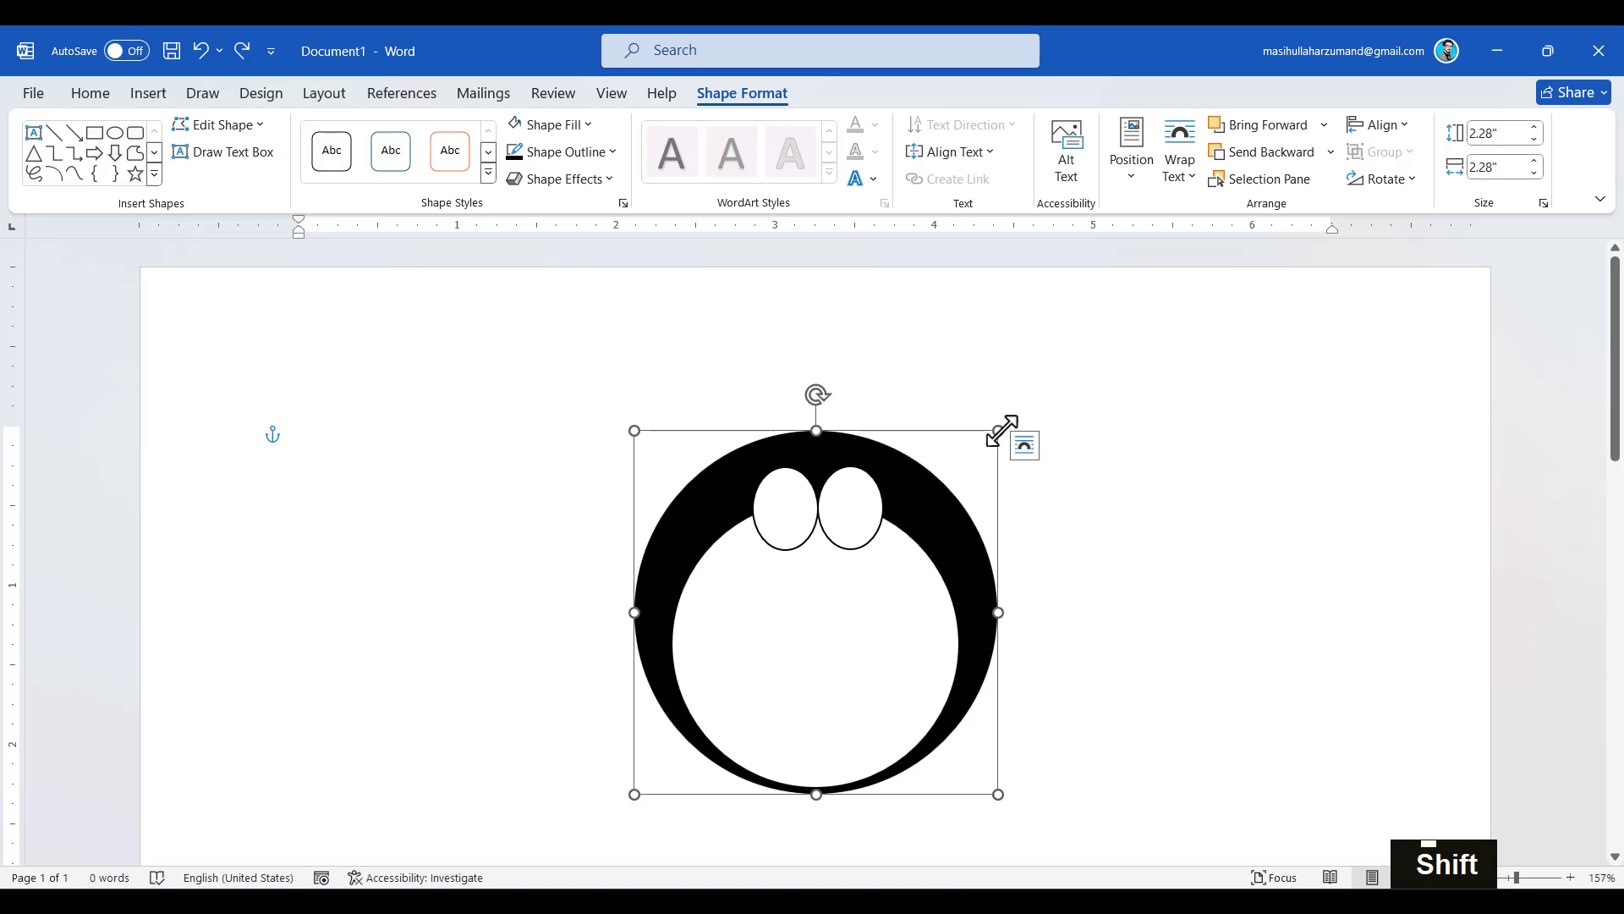
pyautogui.moveTo(1002, 430); pyautogui.dragTo(1015, 412)
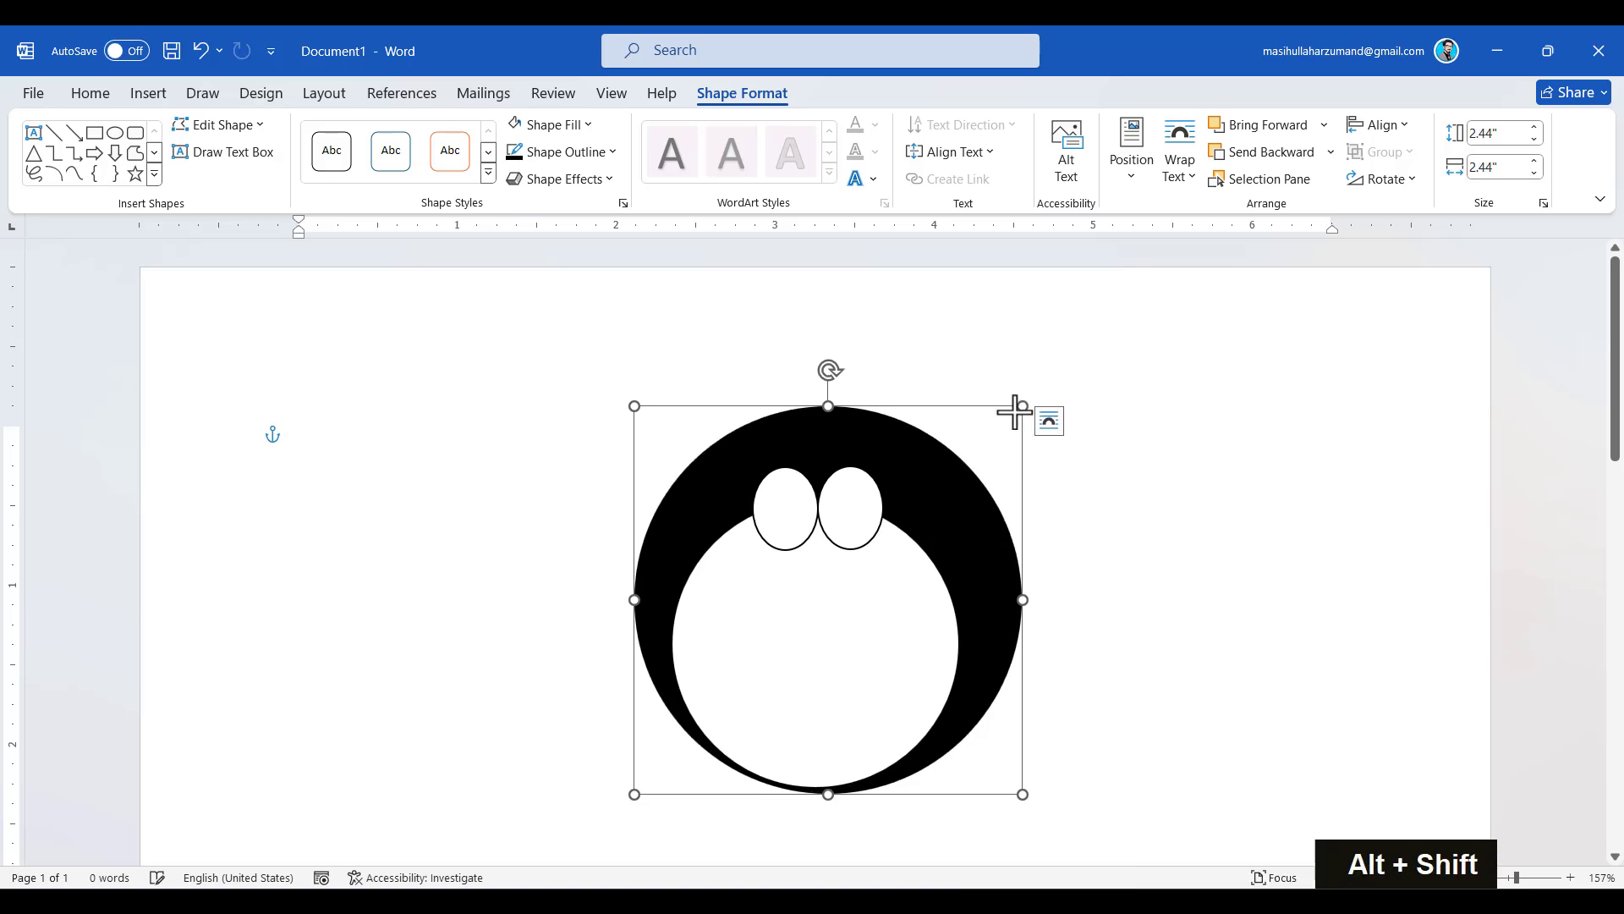
# Nudge the black body circle left until it is horizontally centred around the white belly.
pyautogui.press('Left')
pyautogui.press('Left')
pyautogui.press('Left')
pyautogui.press('Left')
pyautogui.press('Left')
pyautogui.press('Left')
pyautogui.press('Left')
pyautogui.press('Left')
pyautogui.press('Left')
pyautogui.press('Left')
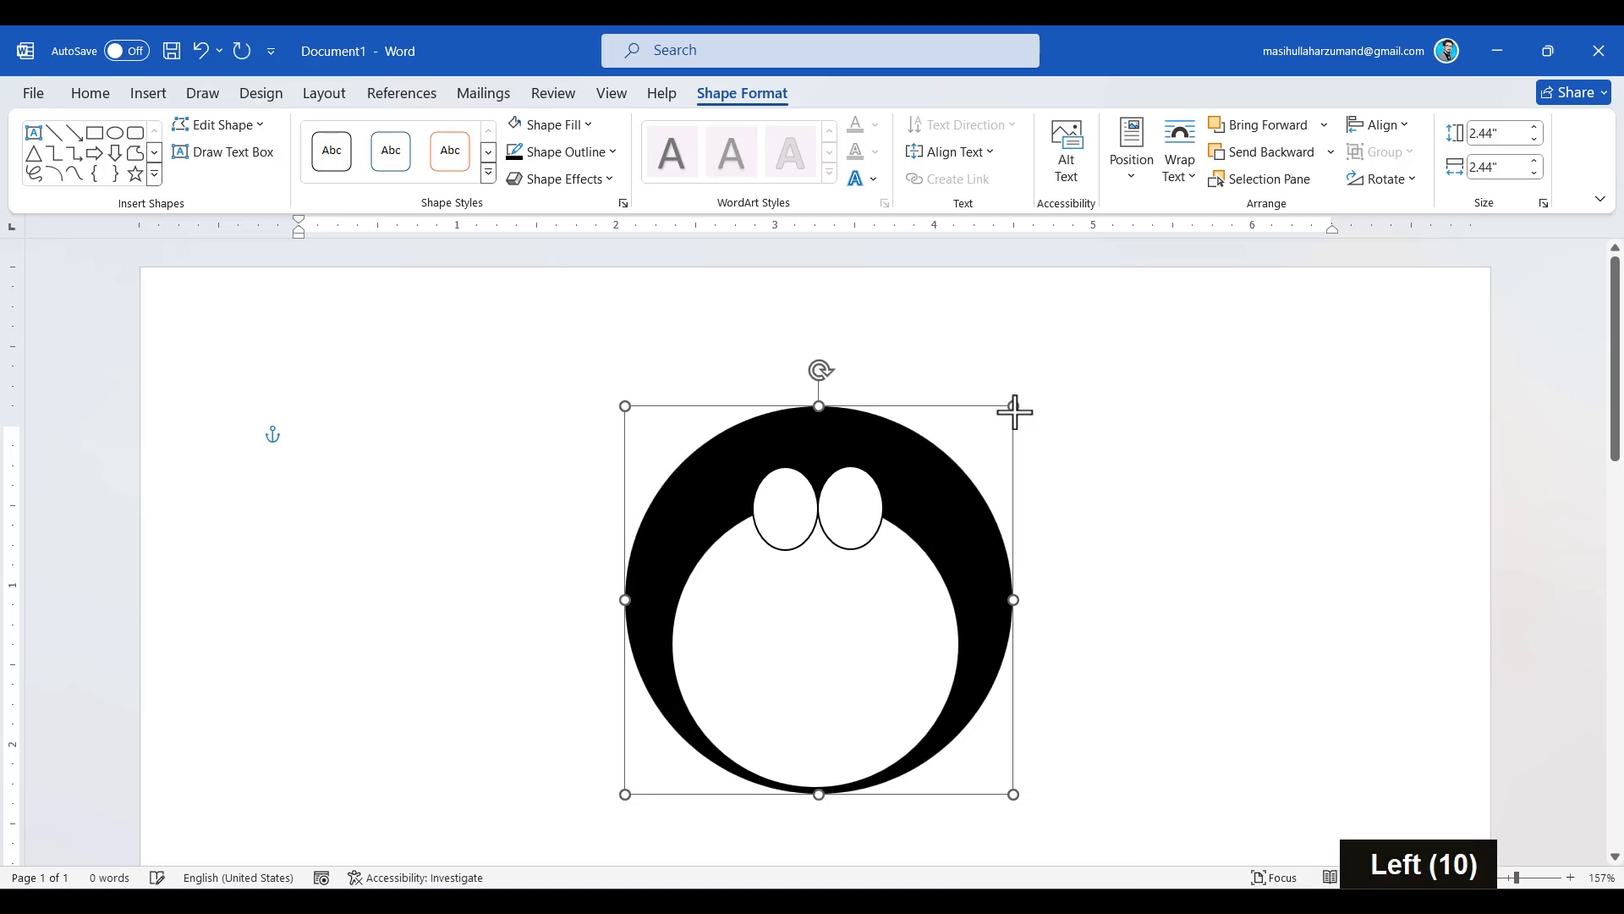
pyautogui.press('Left')
pyautogui.press('Left')
pyautogui.press('Left')
pyautogui.press('Left')
pyautogui.press('Left')
pyautogui.press('Left')
pyautogui.press('Right')
pyautogui.press('Right')
pyautogui.press('Right')
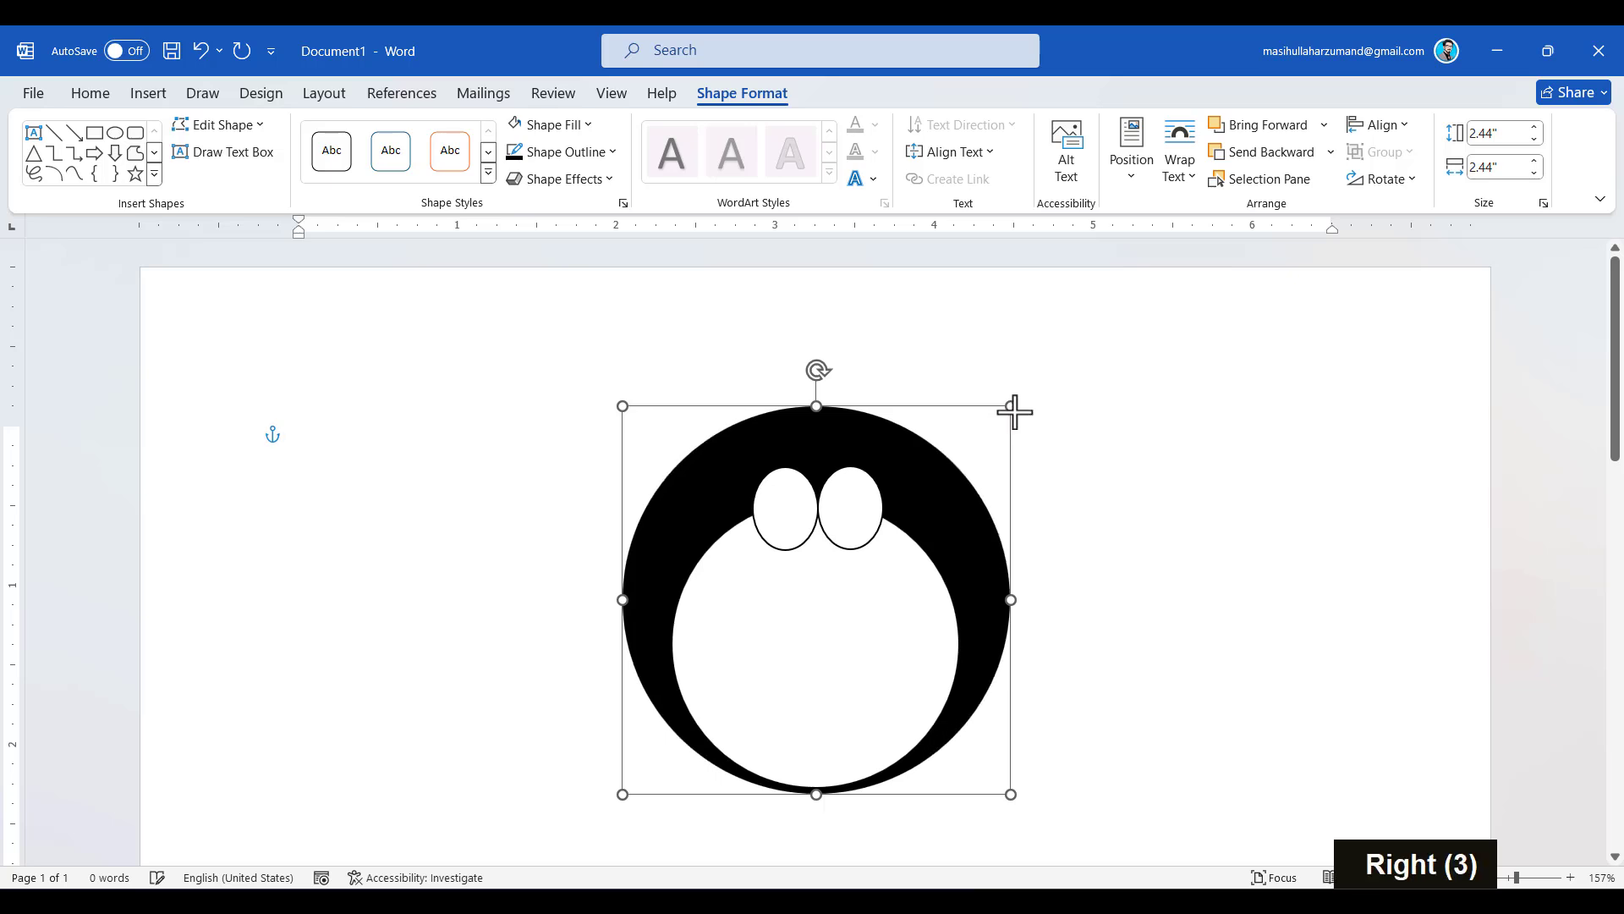
# Duplicate the right eye oval and give the copy a black fill and no outline, as a pupil.
pyautogui.click(855, 500)
pyautogui.hotkey('ctrl', 'c')
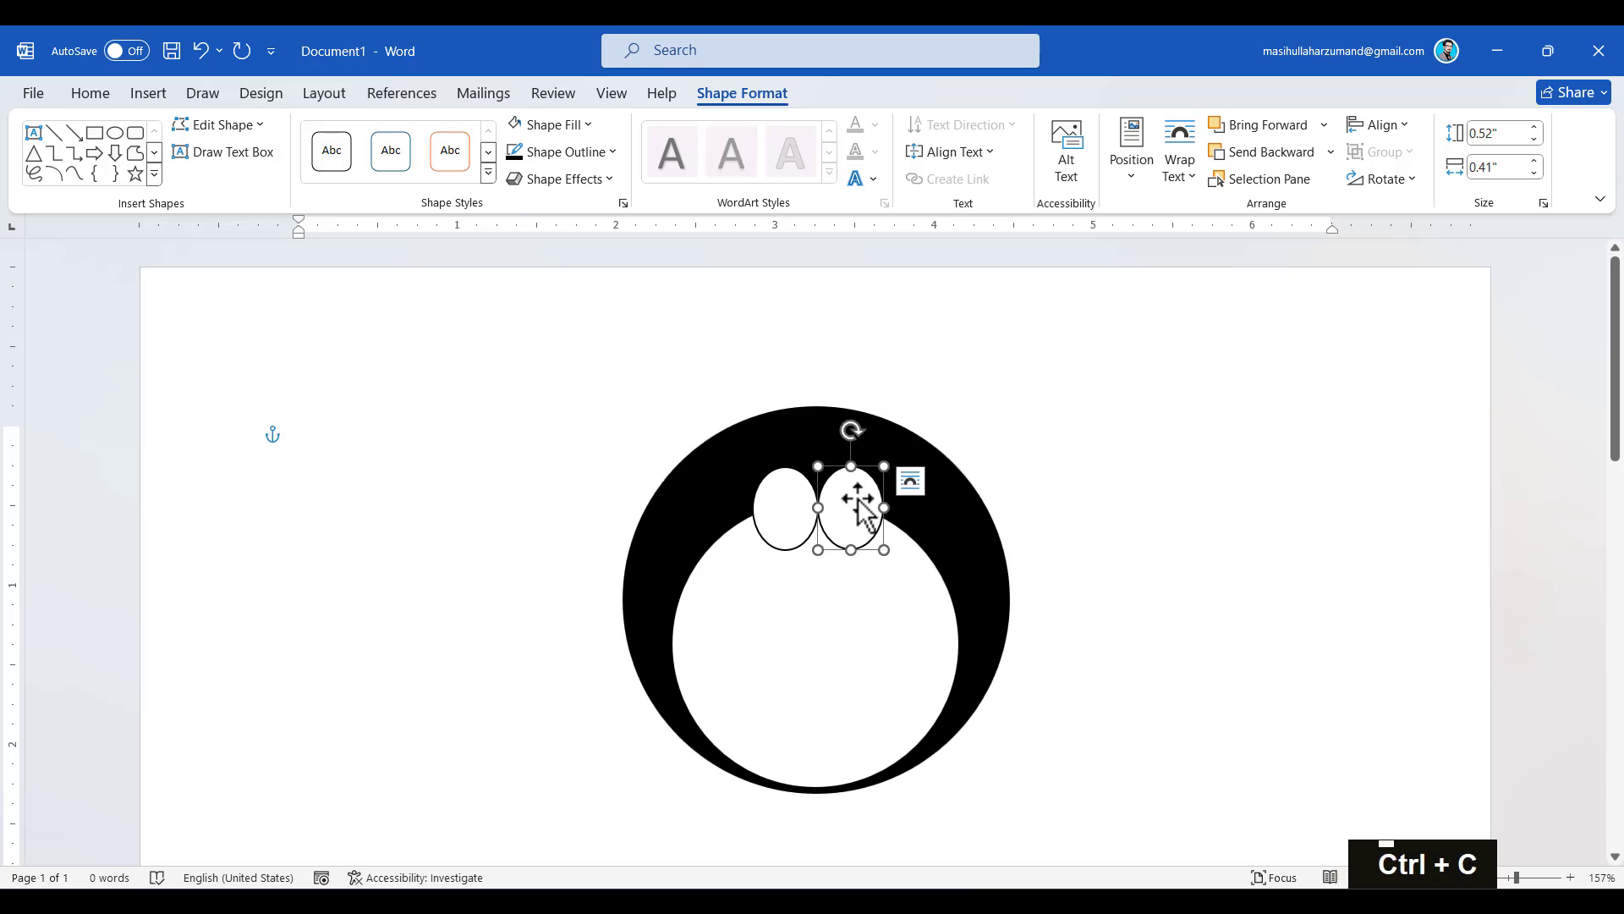
pyautogui.hotkey('ctrl', 'v')
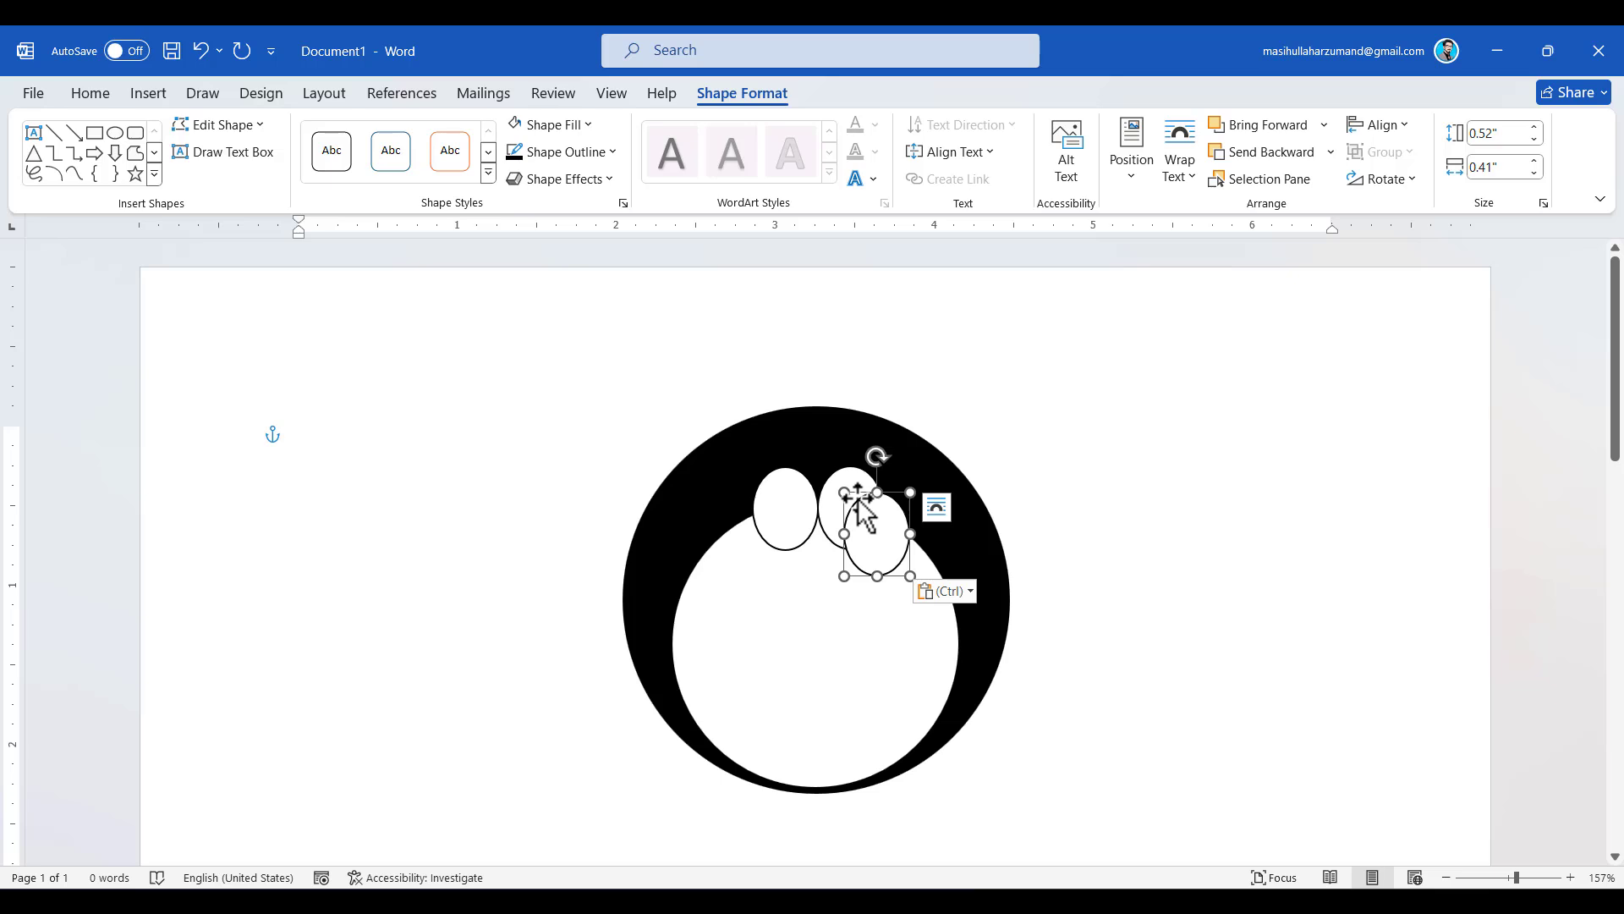
pyautogui.click(617, 149)
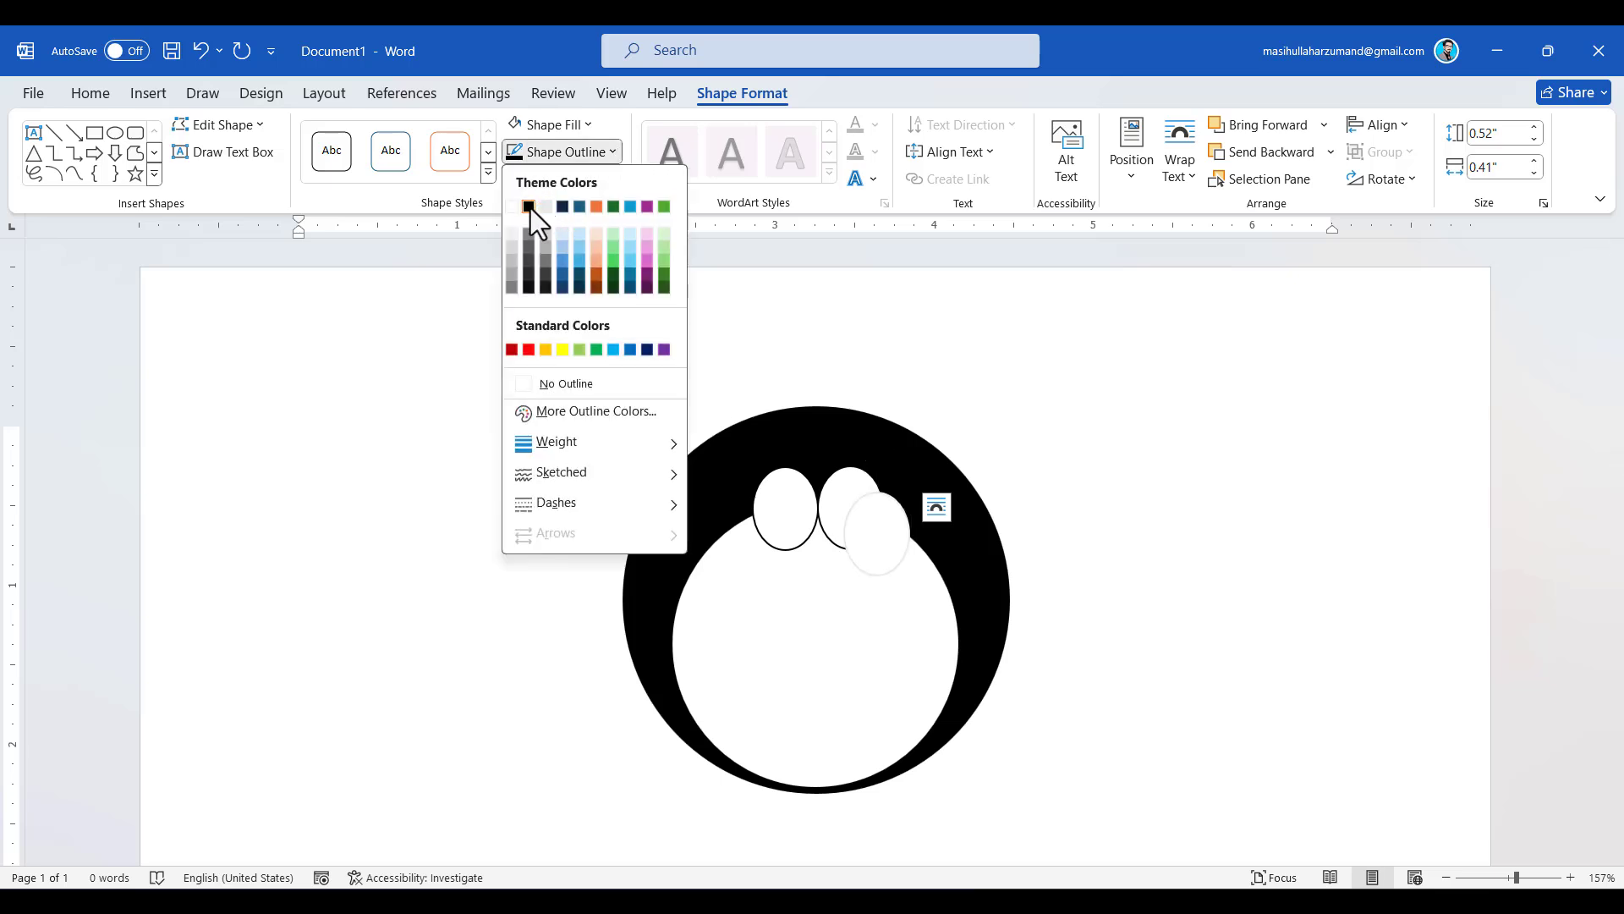
pyautogui.click(520, 385)
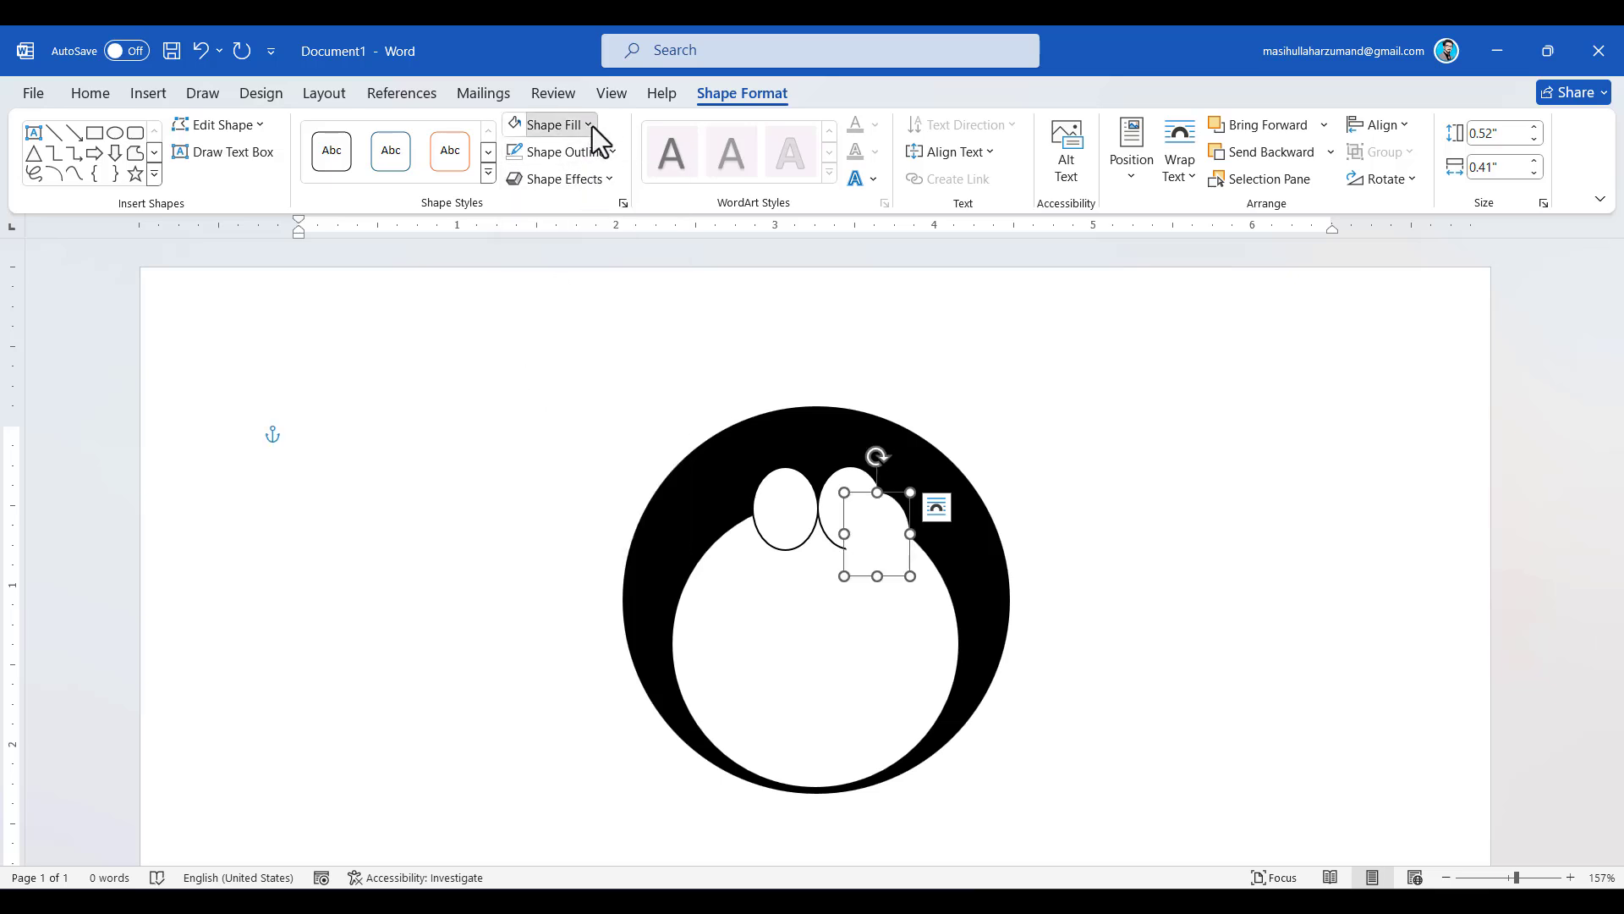
pyautogui.click(588, 124)
pyautogui.click(531, 180)
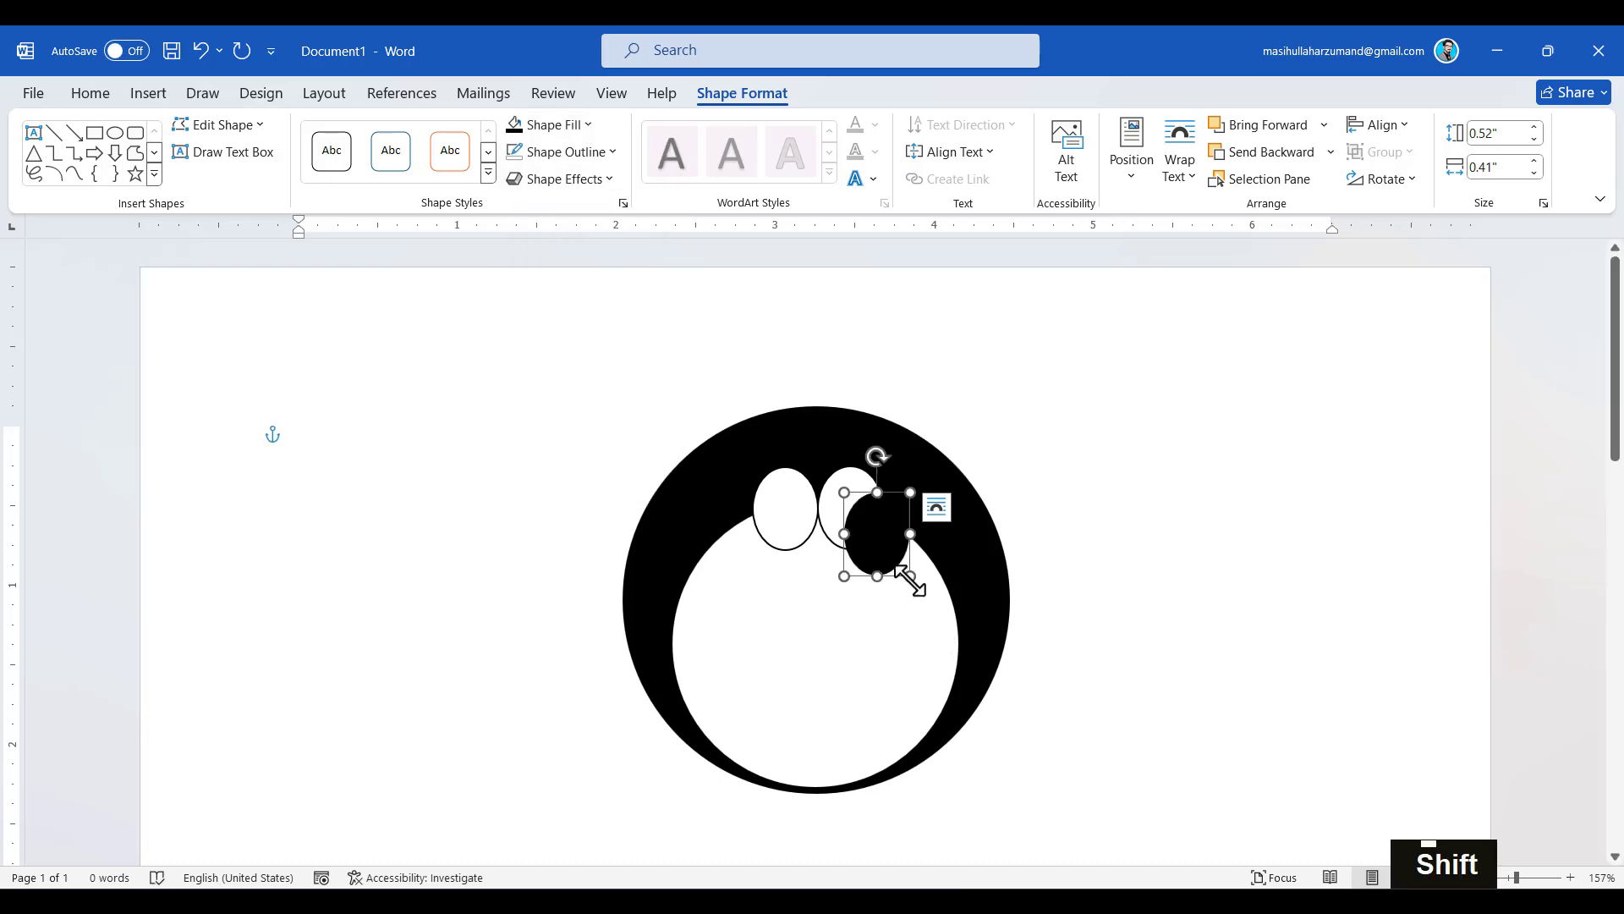
# Shrink the black pupil oval to about 0.2" high and 0.18" wide.
pyautogui.moveTo(910, 580); pyautogui.dragTo(880, 538)
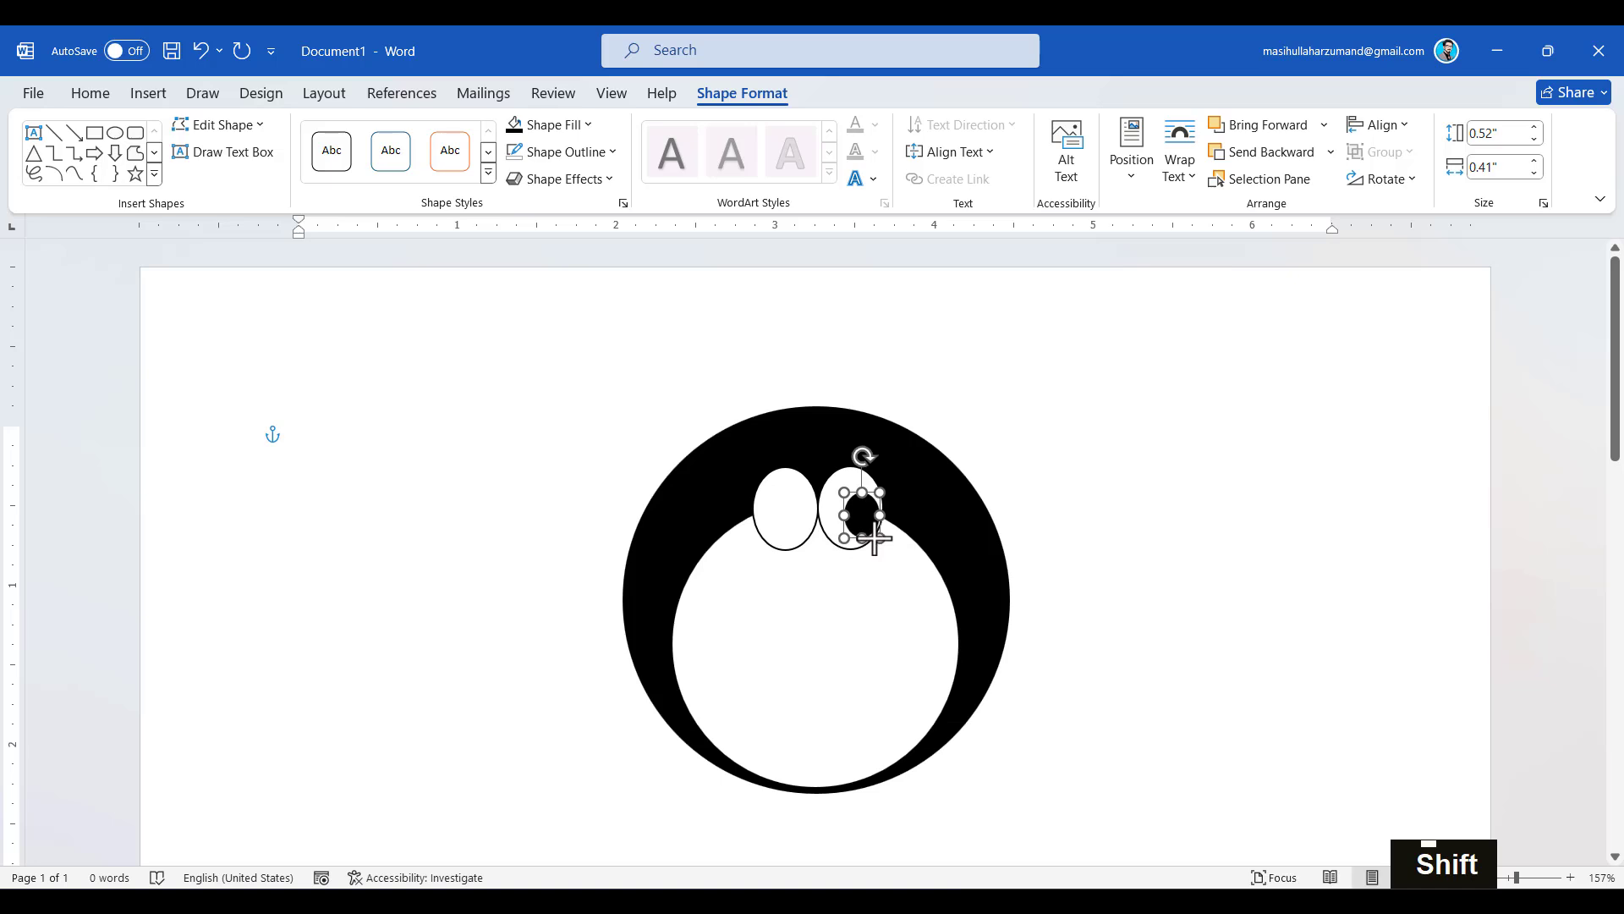
pyautogui.click(1543, 203)
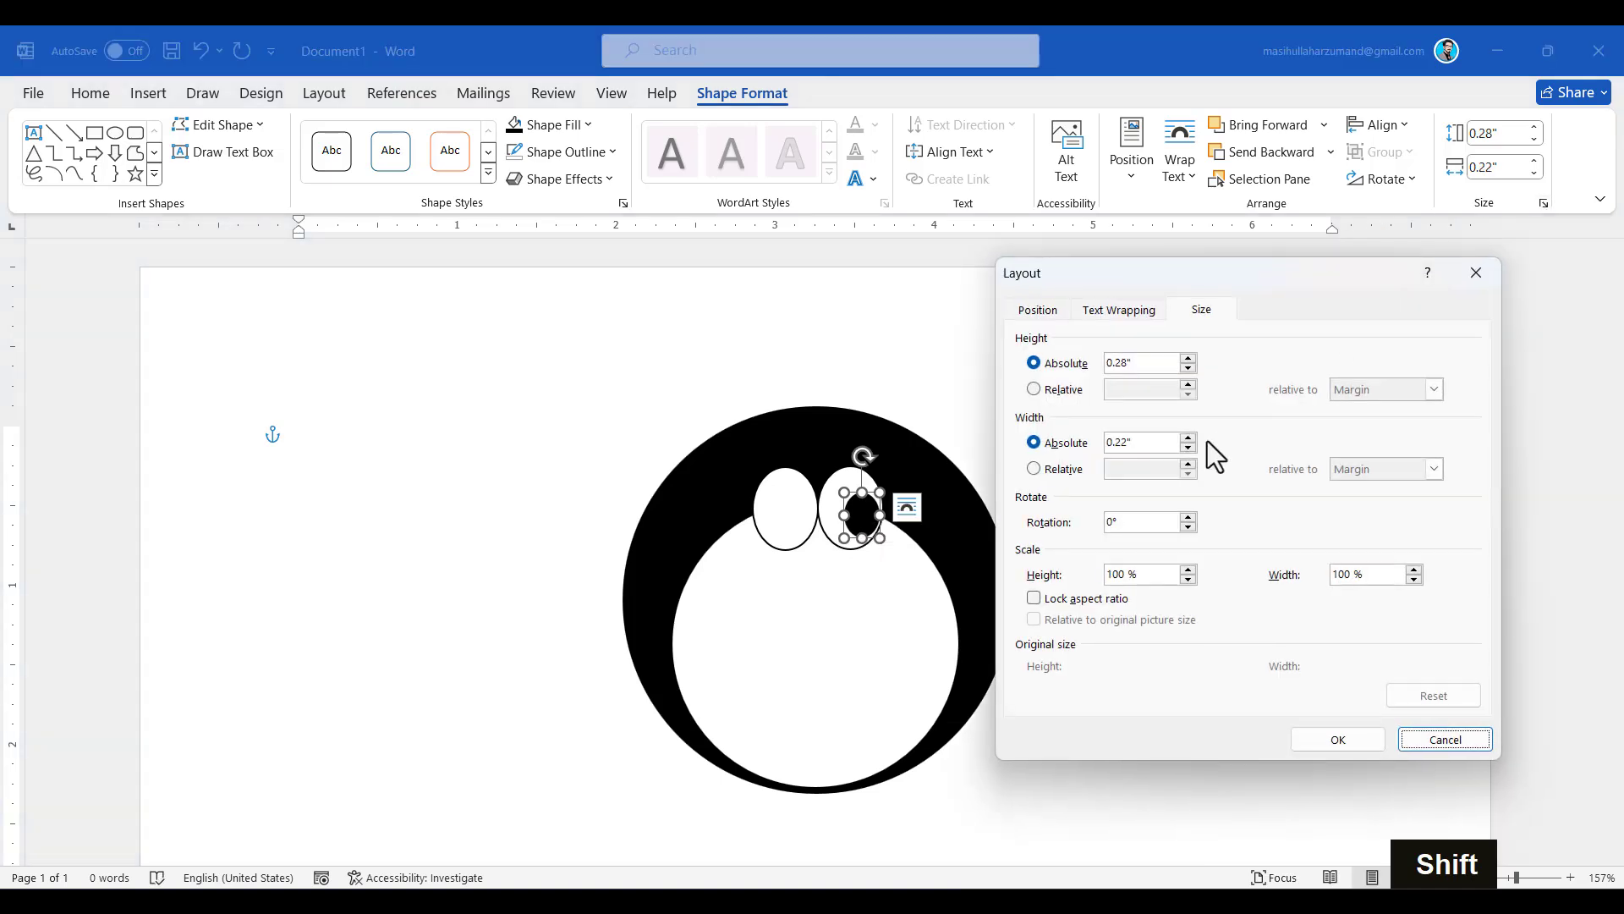
pyautogui.click(1459, 743)
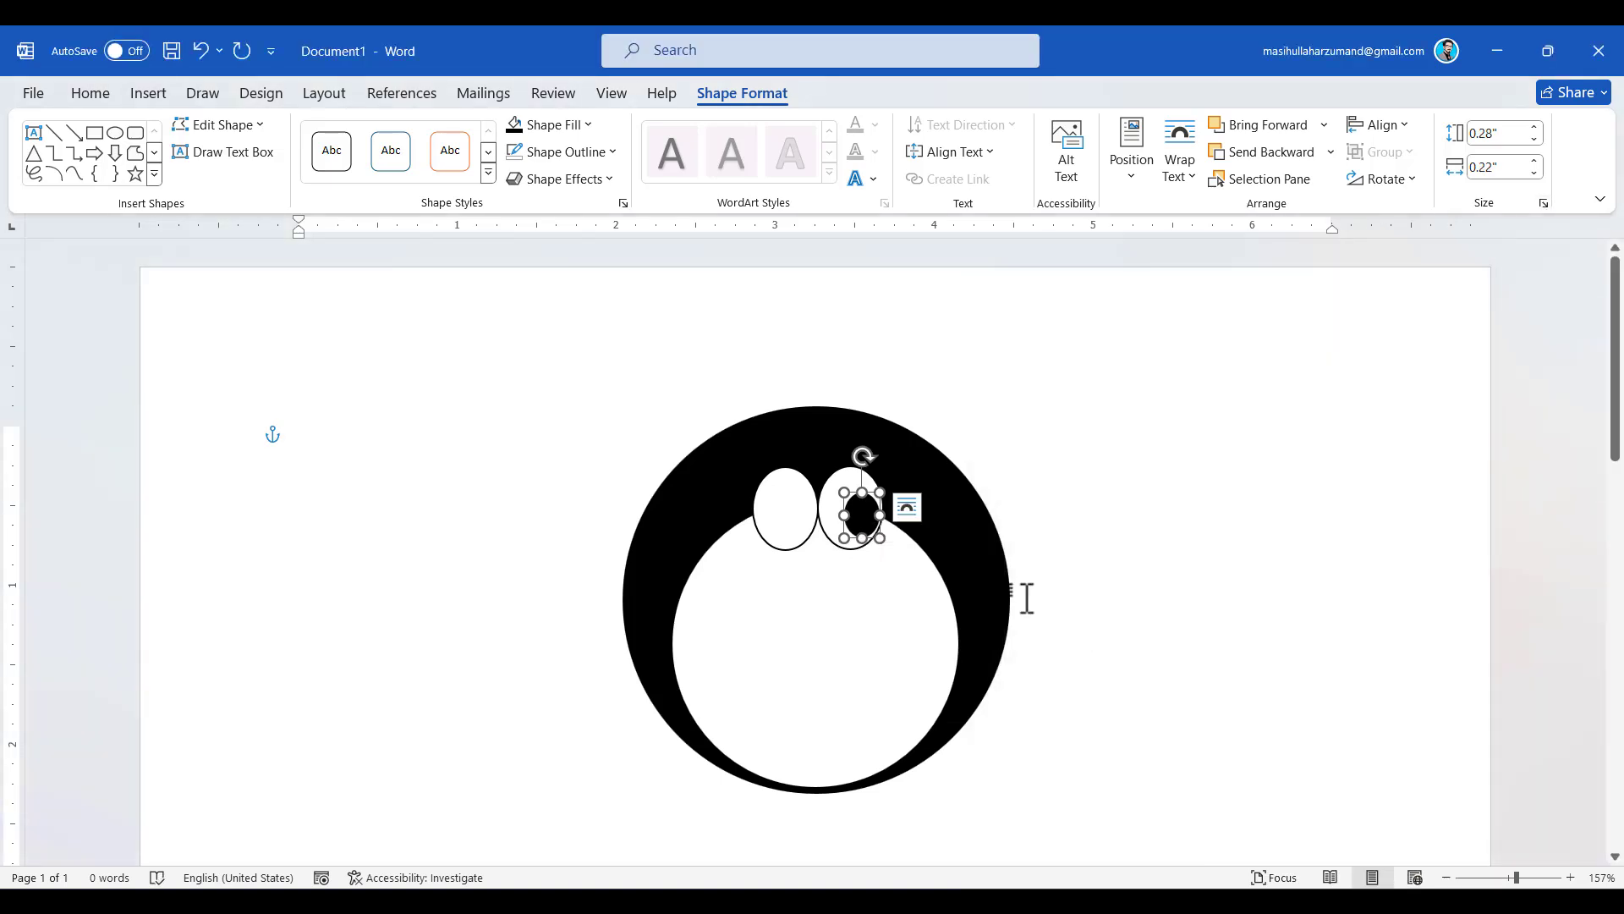
pyautogui.moveTo(879, 539); pyautogui.dragTo(873, 526)
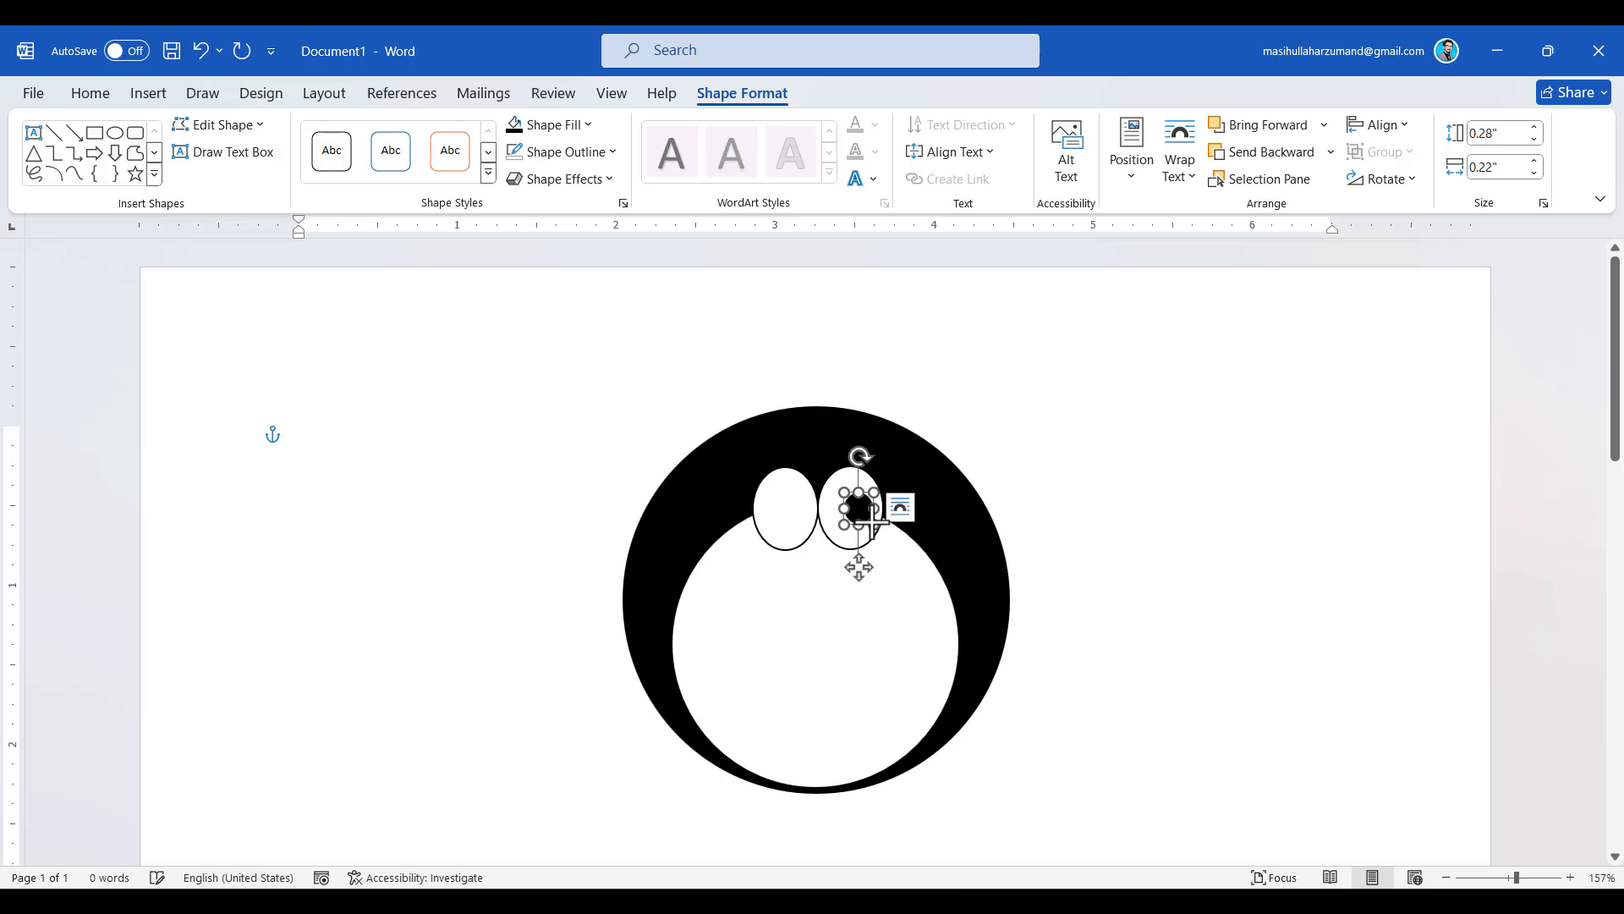
# Place the pupil in the lower inner part of the right eye and shrink it to about 0.16" high and 0.14" wide.
pyautogui.keyDown('ctrl'); pyautogui.scroll(15, 1015, 526); pyautogui.keyUp('ctrl')
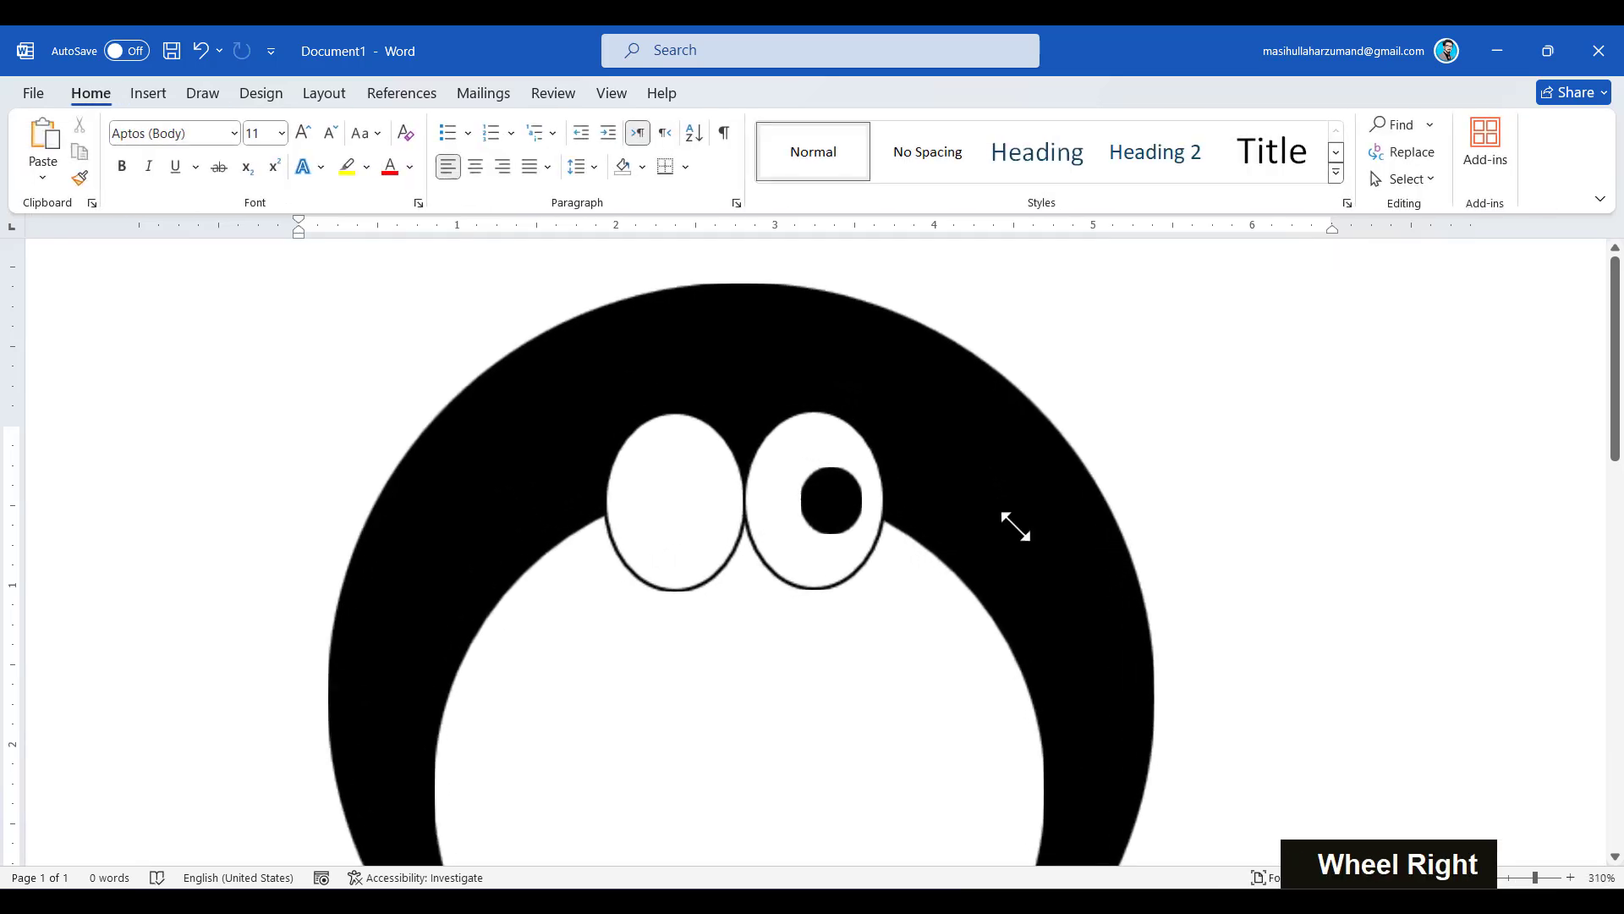
pyautogui.hscroll(3, 863, 511)
pyautogui.moveTo(844, 536); pyautogui.dragTo(830, 533)
pyautogui.press('ctrl')
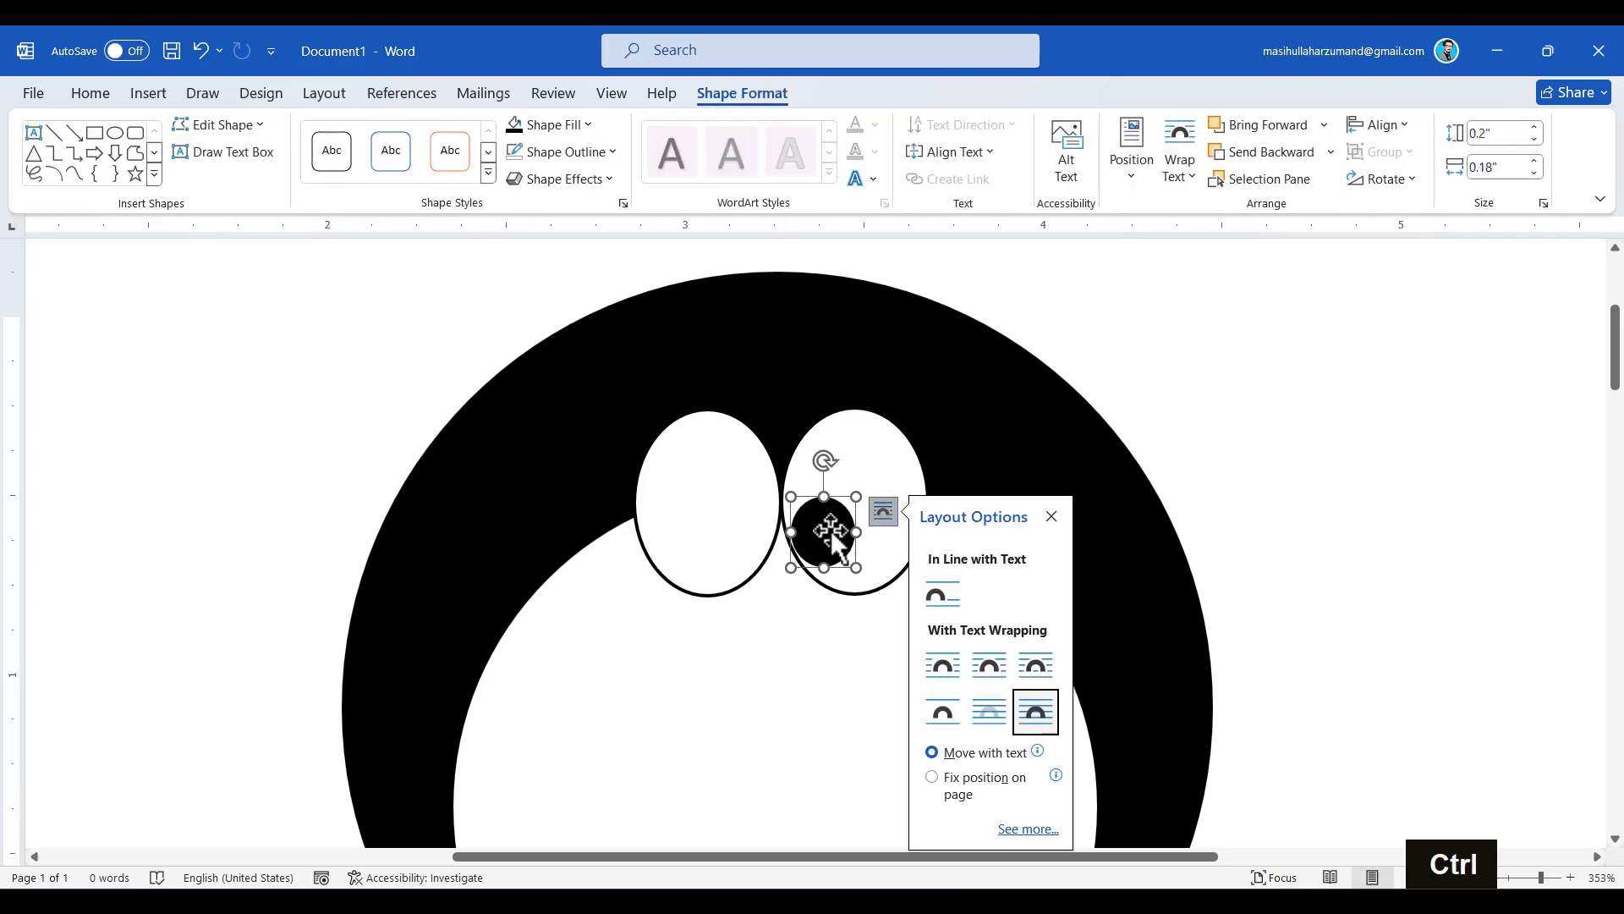
pyautogui.moveTo(856, 497); pyautogui.dragTo(839, 511)
pyautogui.press('Right')
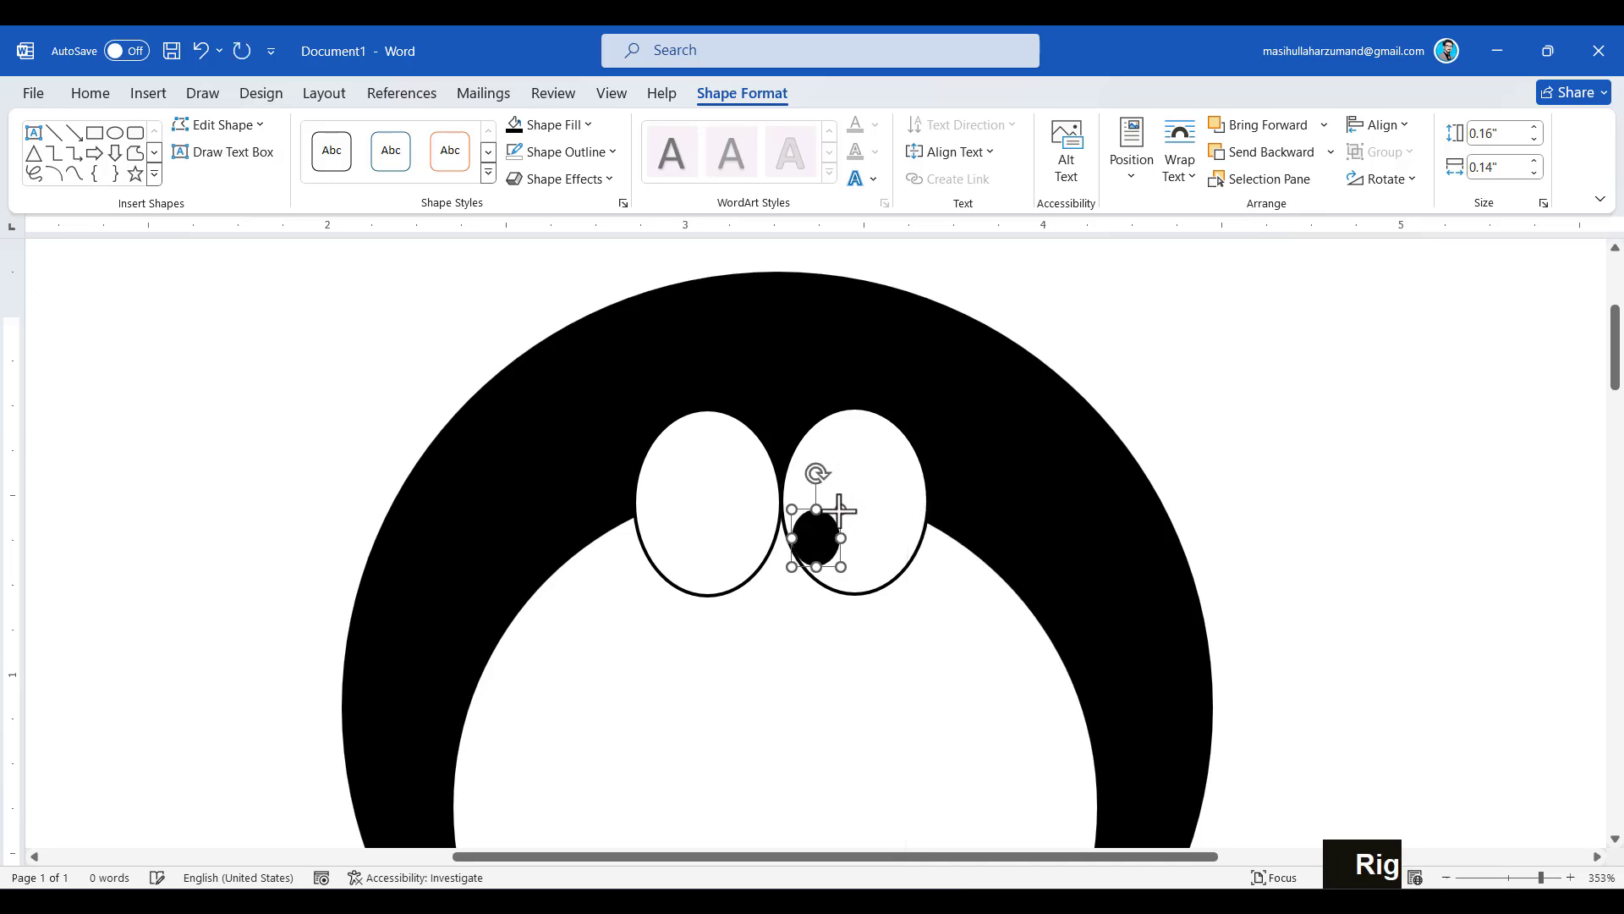
pyautogui.press('Up')
pyautogui.press('Right')
pyautogui.press('Up')
# Duplicate the pupil and place the copy near the lower inner edge of the left eye, level with the first pupil.
pyautogui.hotkey('ctrl', 'c')
pyautogui.hotkey('ctrl', 'v')
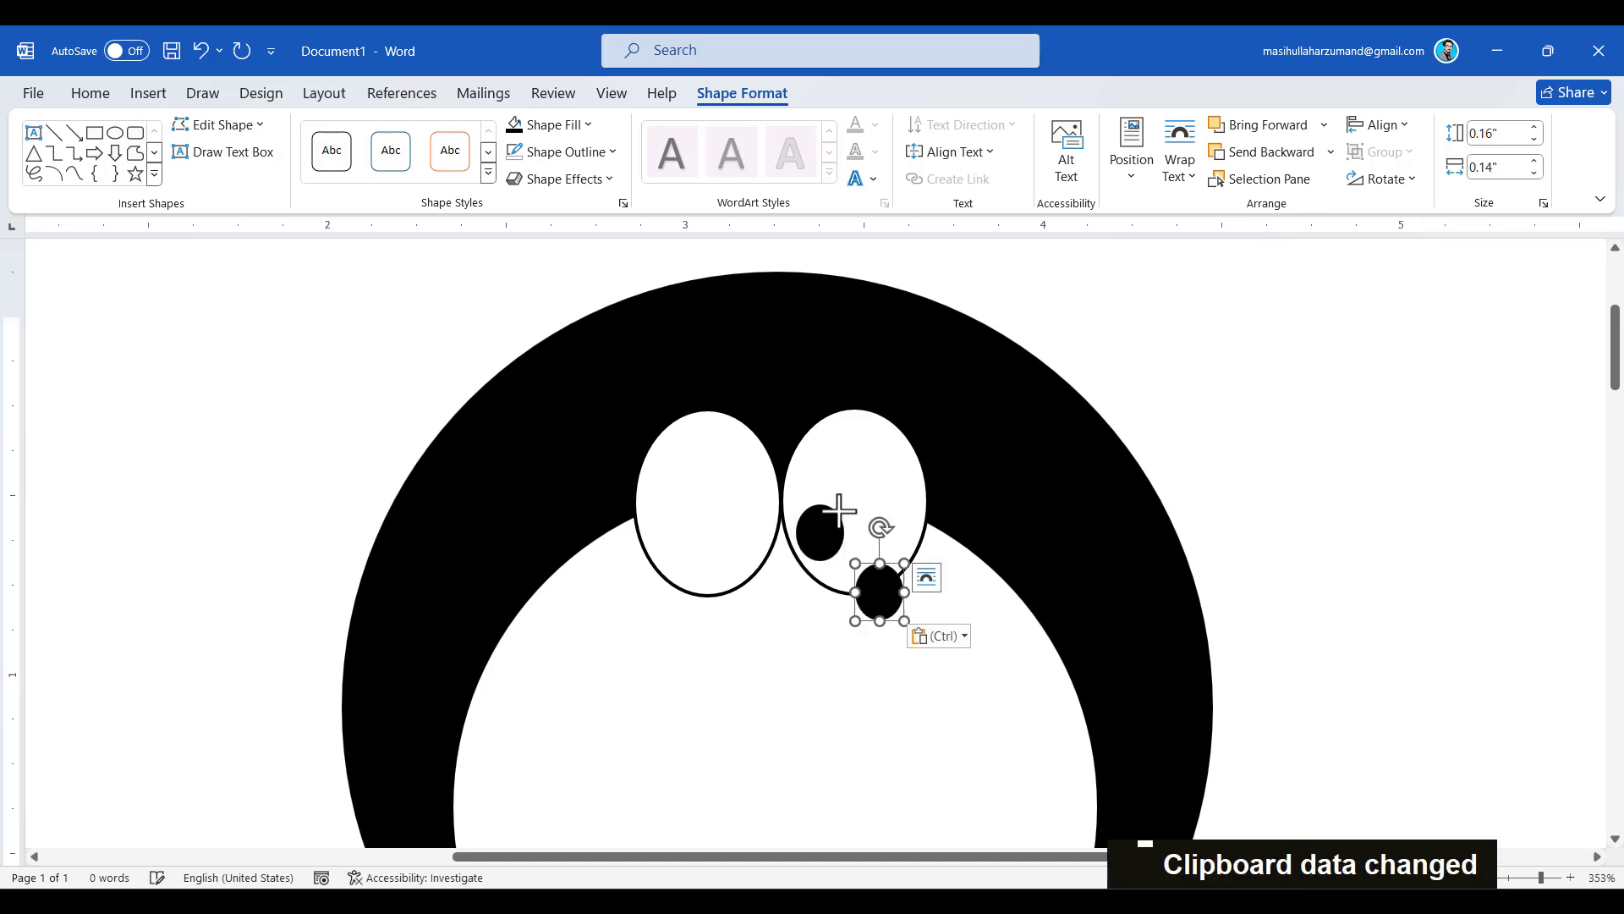
pyautogui.moveTo(883, 584); pyautogui.dragTo(742, 526)
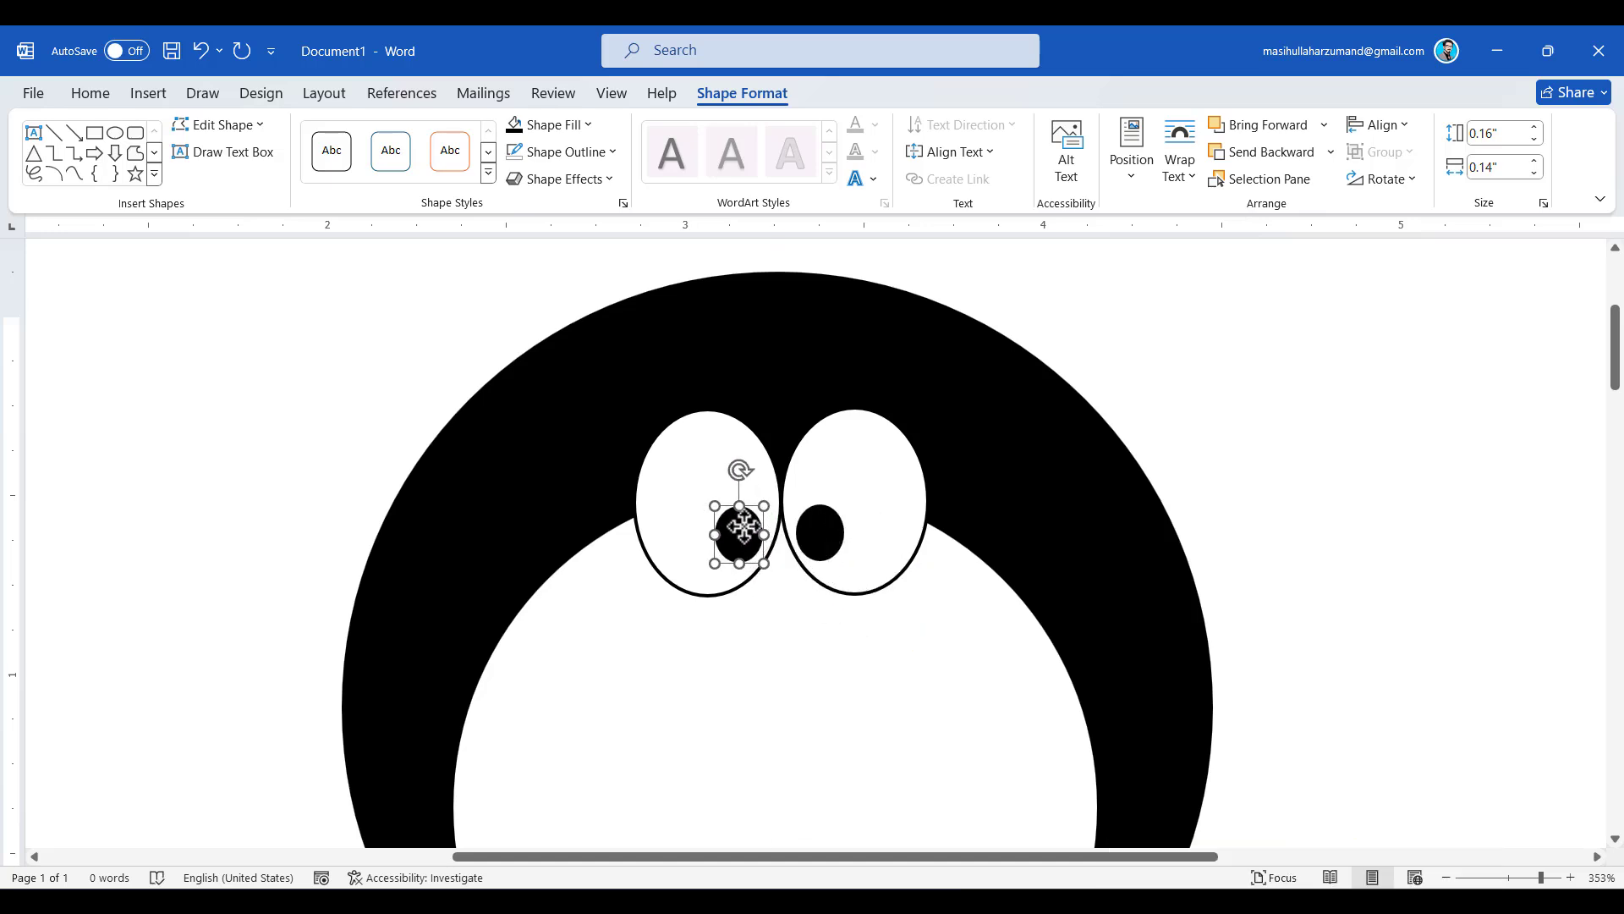
pyautogui.press('Right')
pyautogui.press('Right')
pyautogui.press('Right')
pyautogui.press('Right')
pyautogui.press('Right')
pyautogui.press('Right')
pyautogui.press('Right')
pyautogui.press('Right')
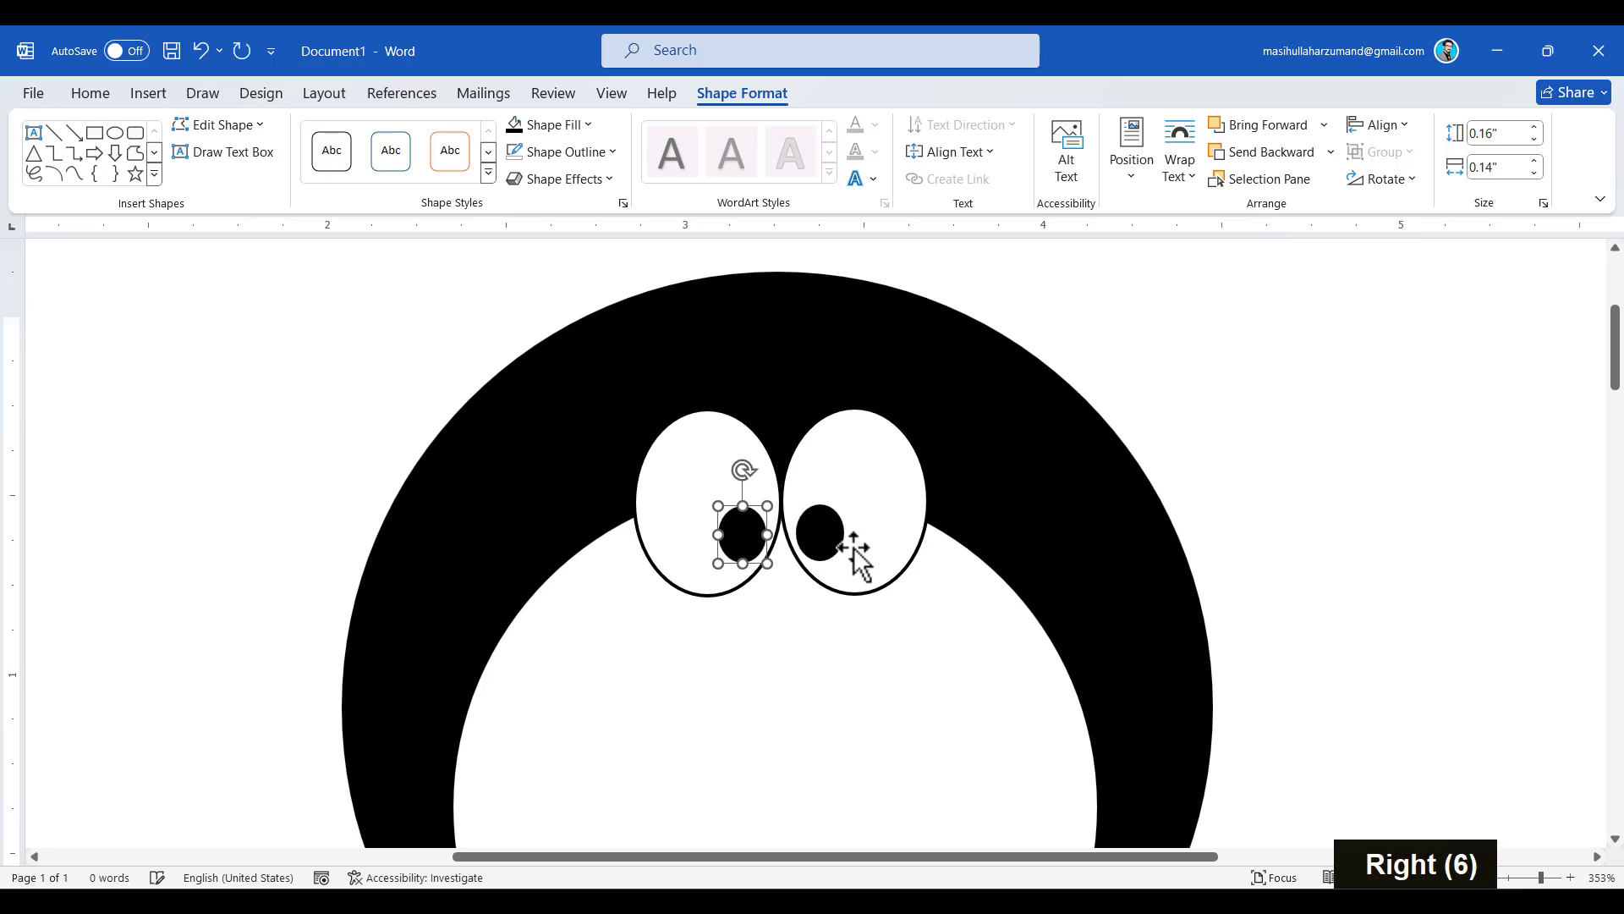
# Nudge the right eye's pupil slightly left, closer to the eye's inner edge.
pyautogui.click(800, 521)
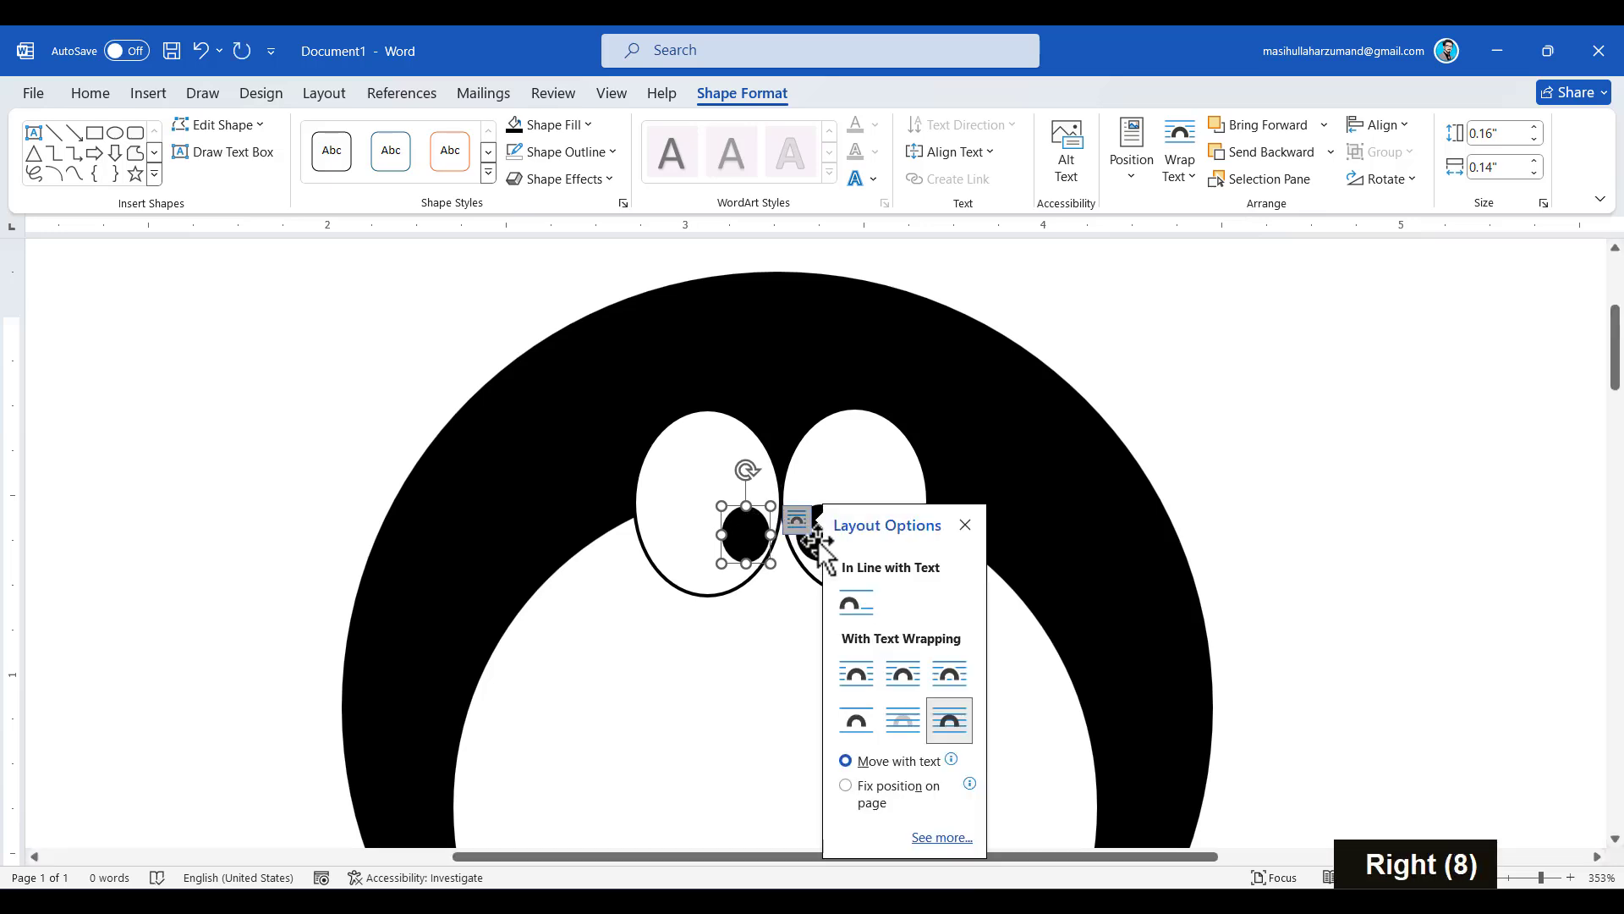
pyautogui.click(819, 534)
pyautogui.press('Left')
pyautogui.press('Left')
pyautogui.press('Left')
pyautogui.press('Left')
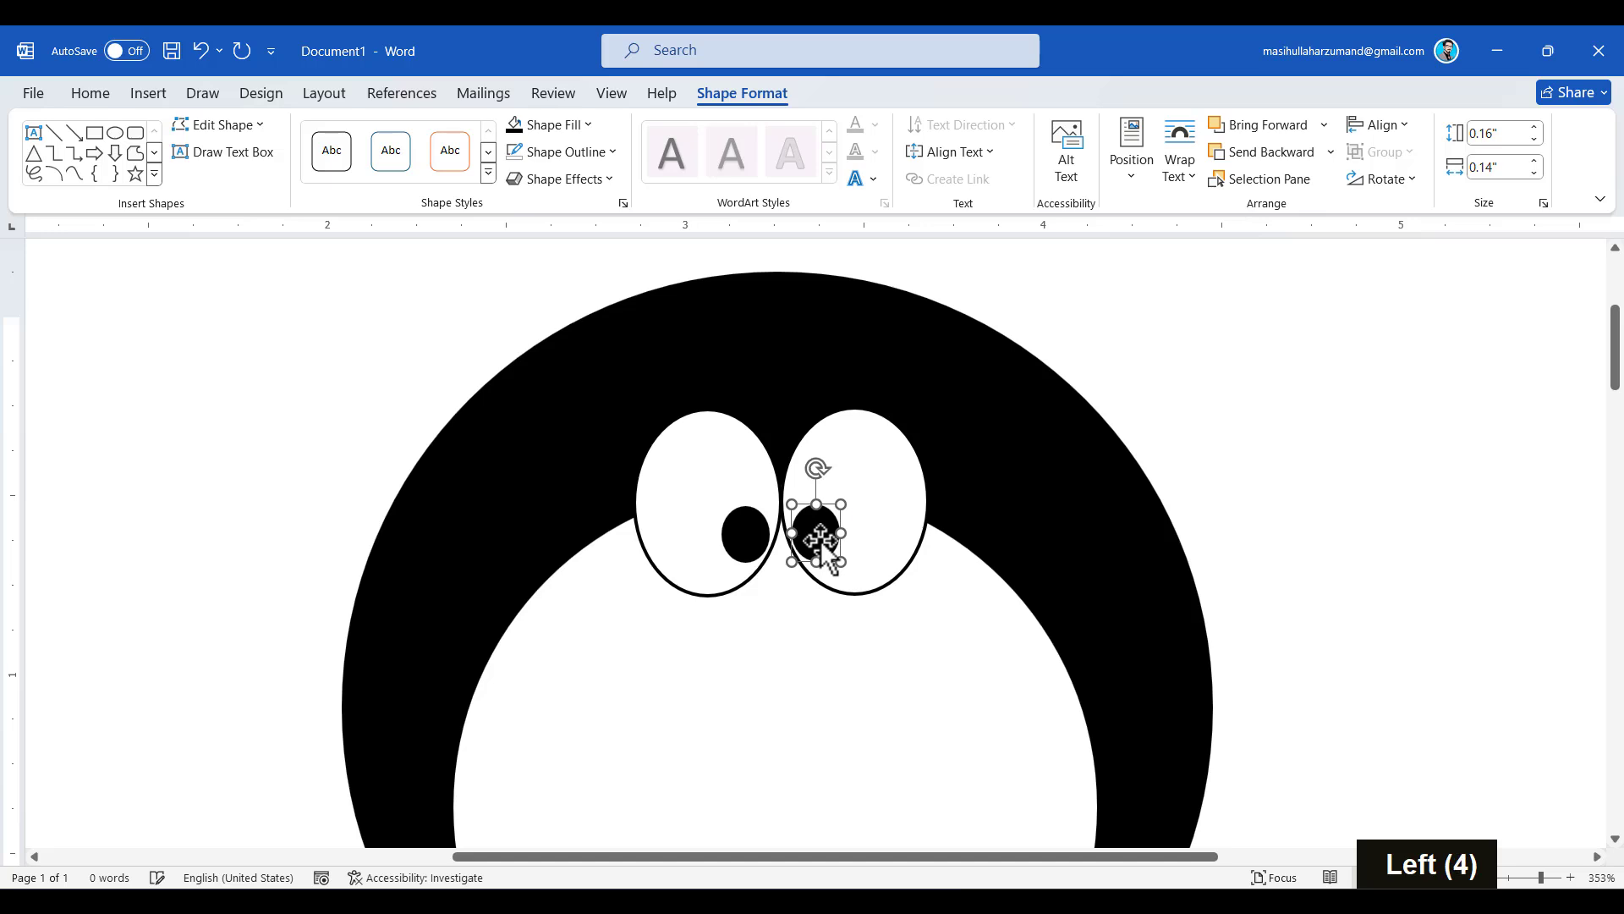
pyautogui.click(1277, 553)
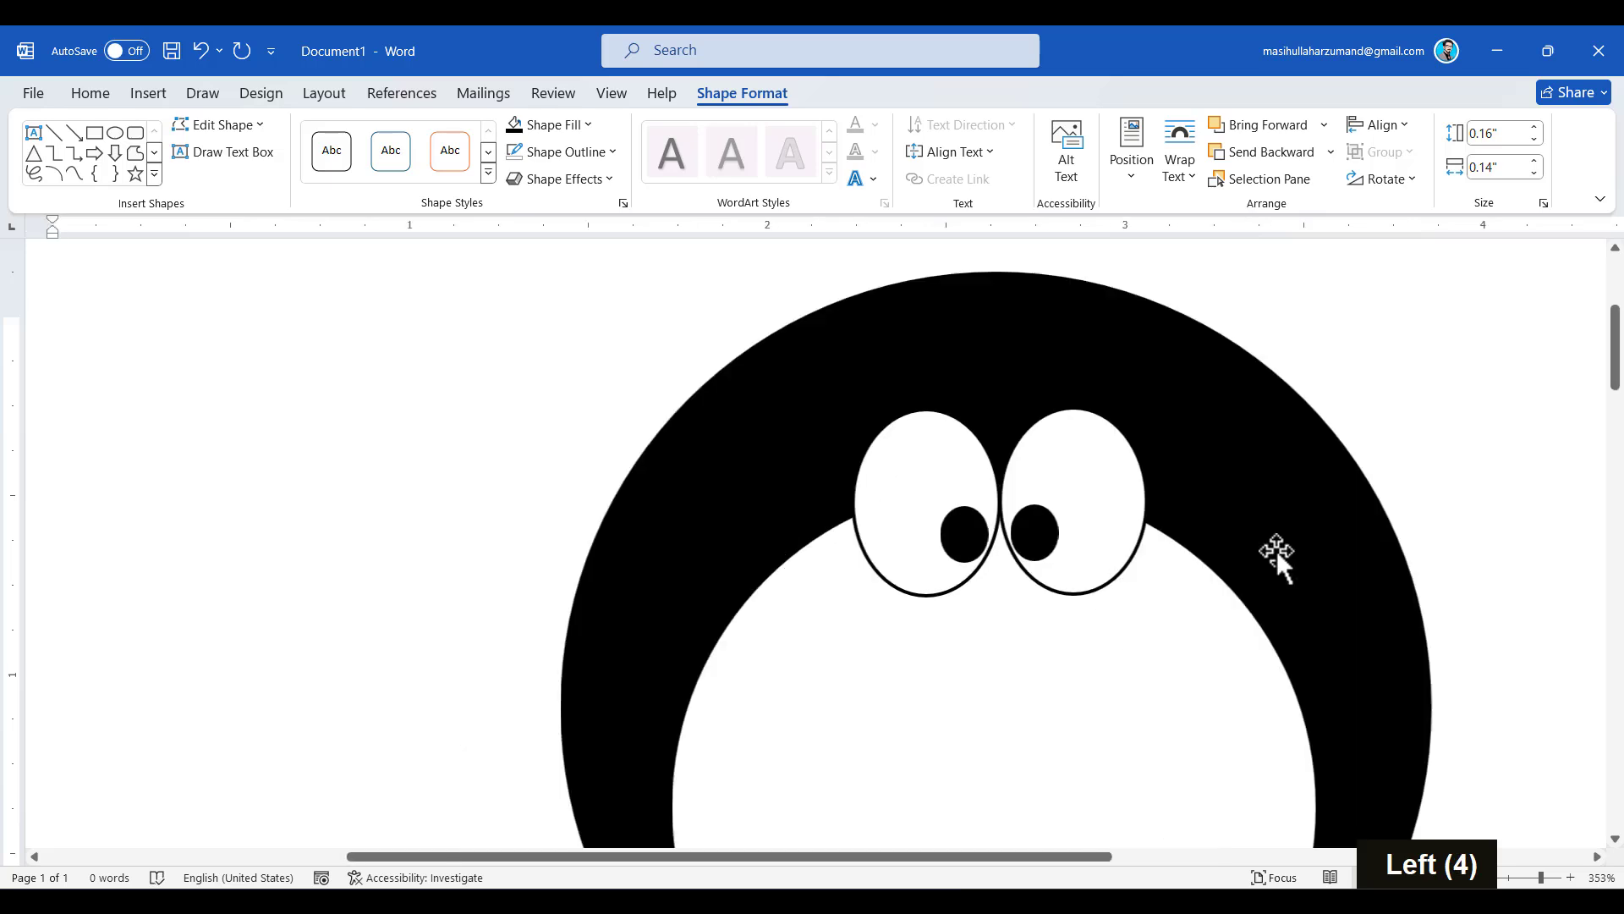
pyautogui.hscroll(3, 1277, 554)
pyautogui.scroll(-10, 1278, 553)
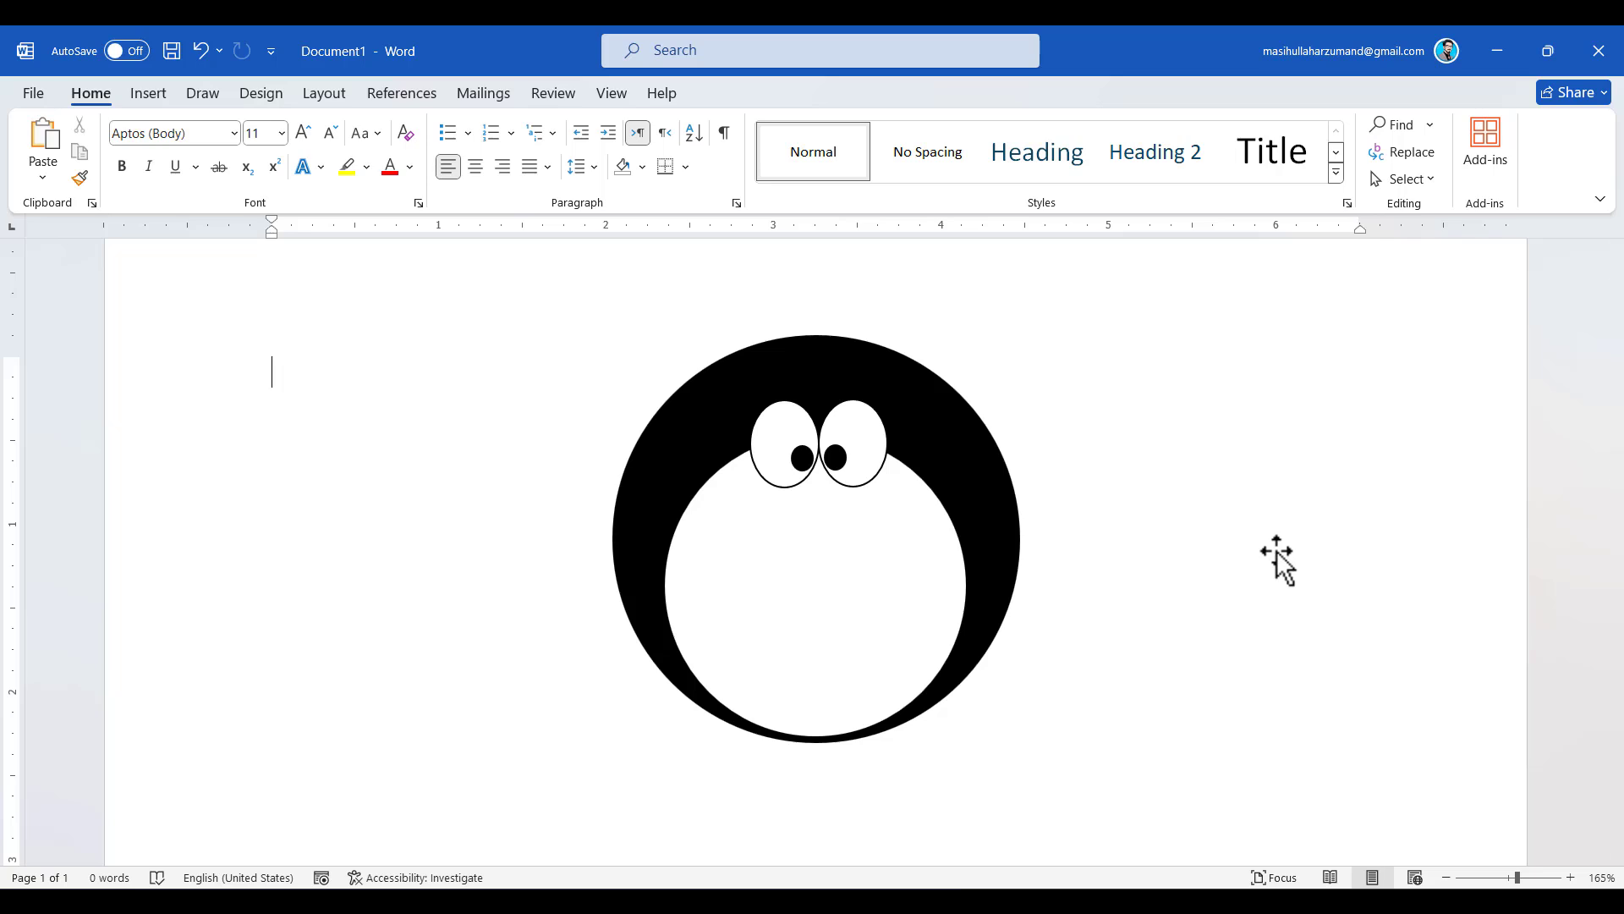
# Try to widen both white eye ovals slightly outward.
pyautogui.click(854, 454)
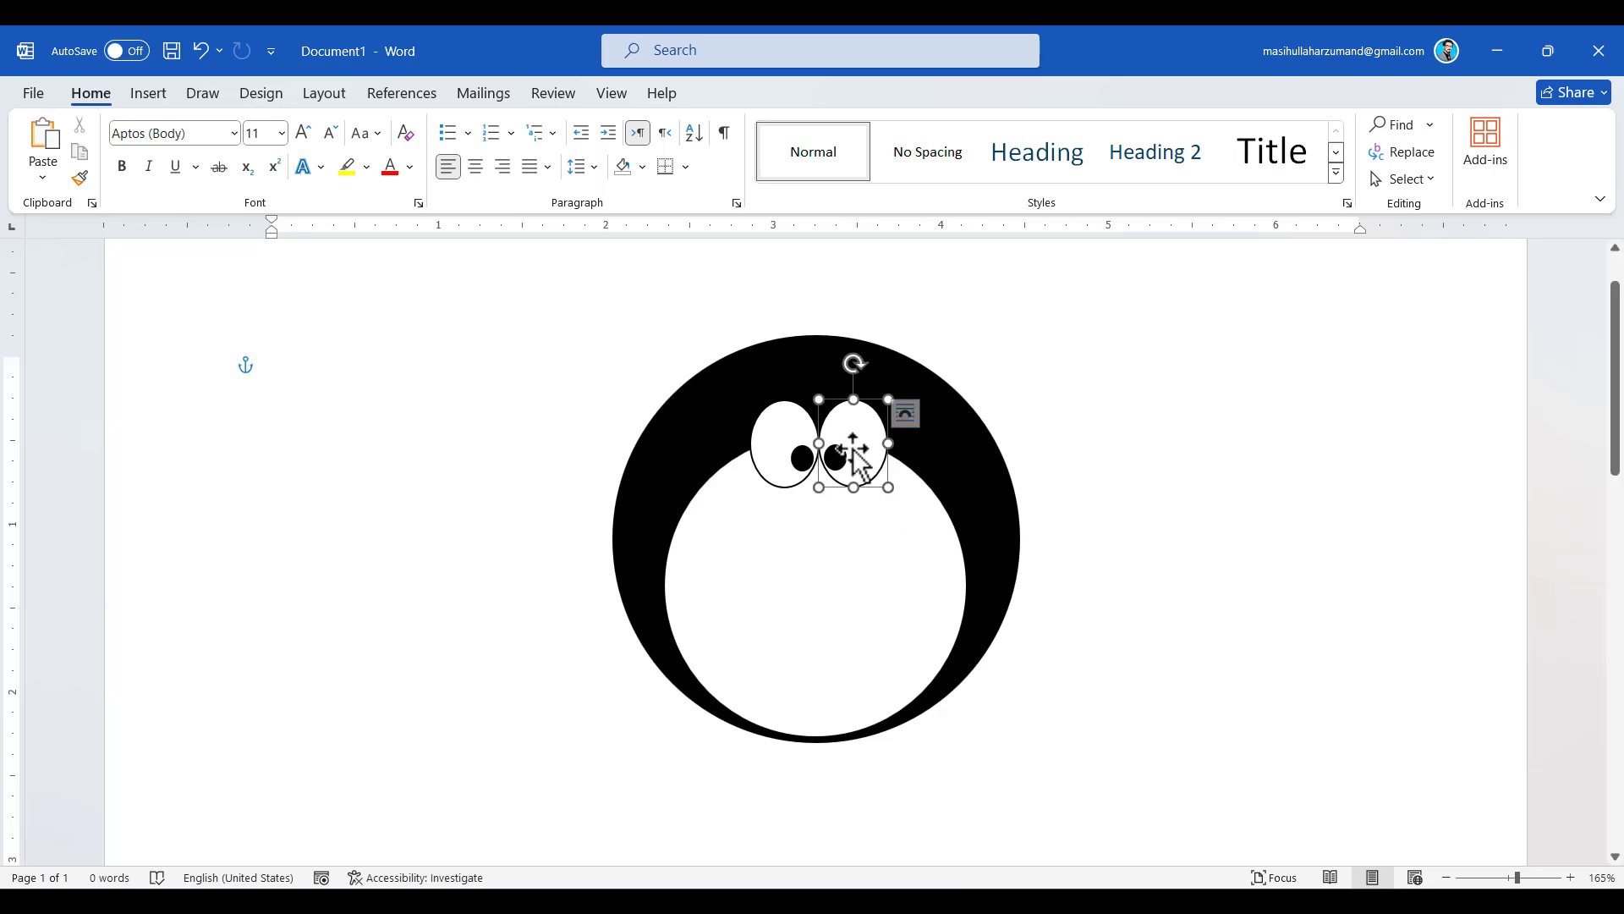
pyautogui.scroll(1, 853, 450)
pyautogui.click(1073, 455)
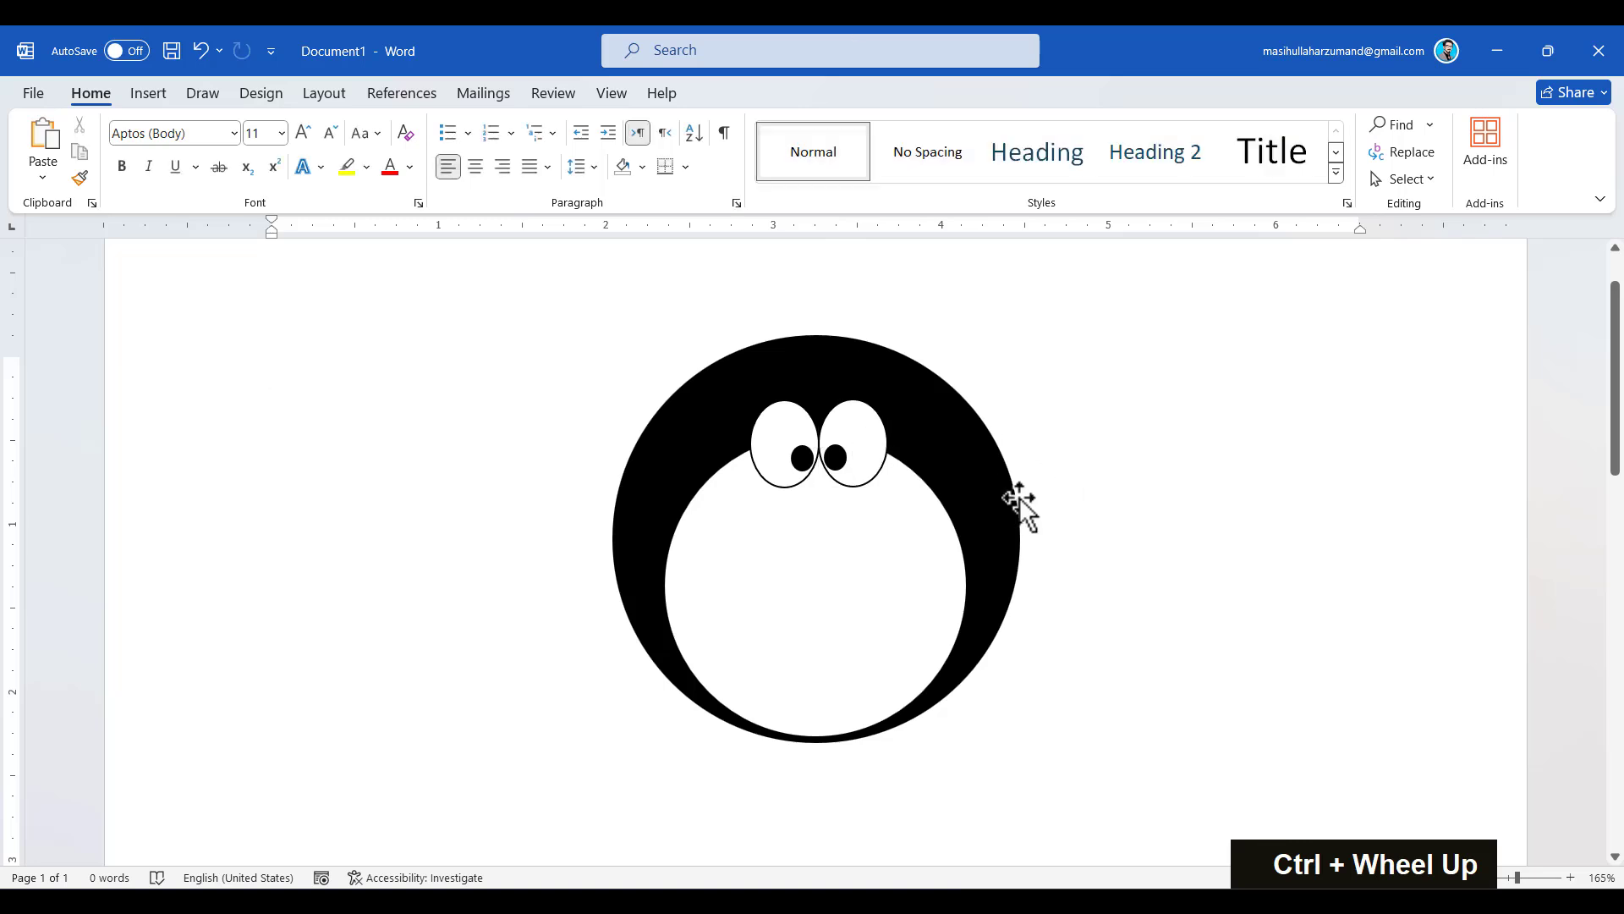
pyautogui.scroll(10, 1015, 512)
pyautogui.hscroll(2, 1011, 511)
pyautogui.scroll(-7, 1013, 510)
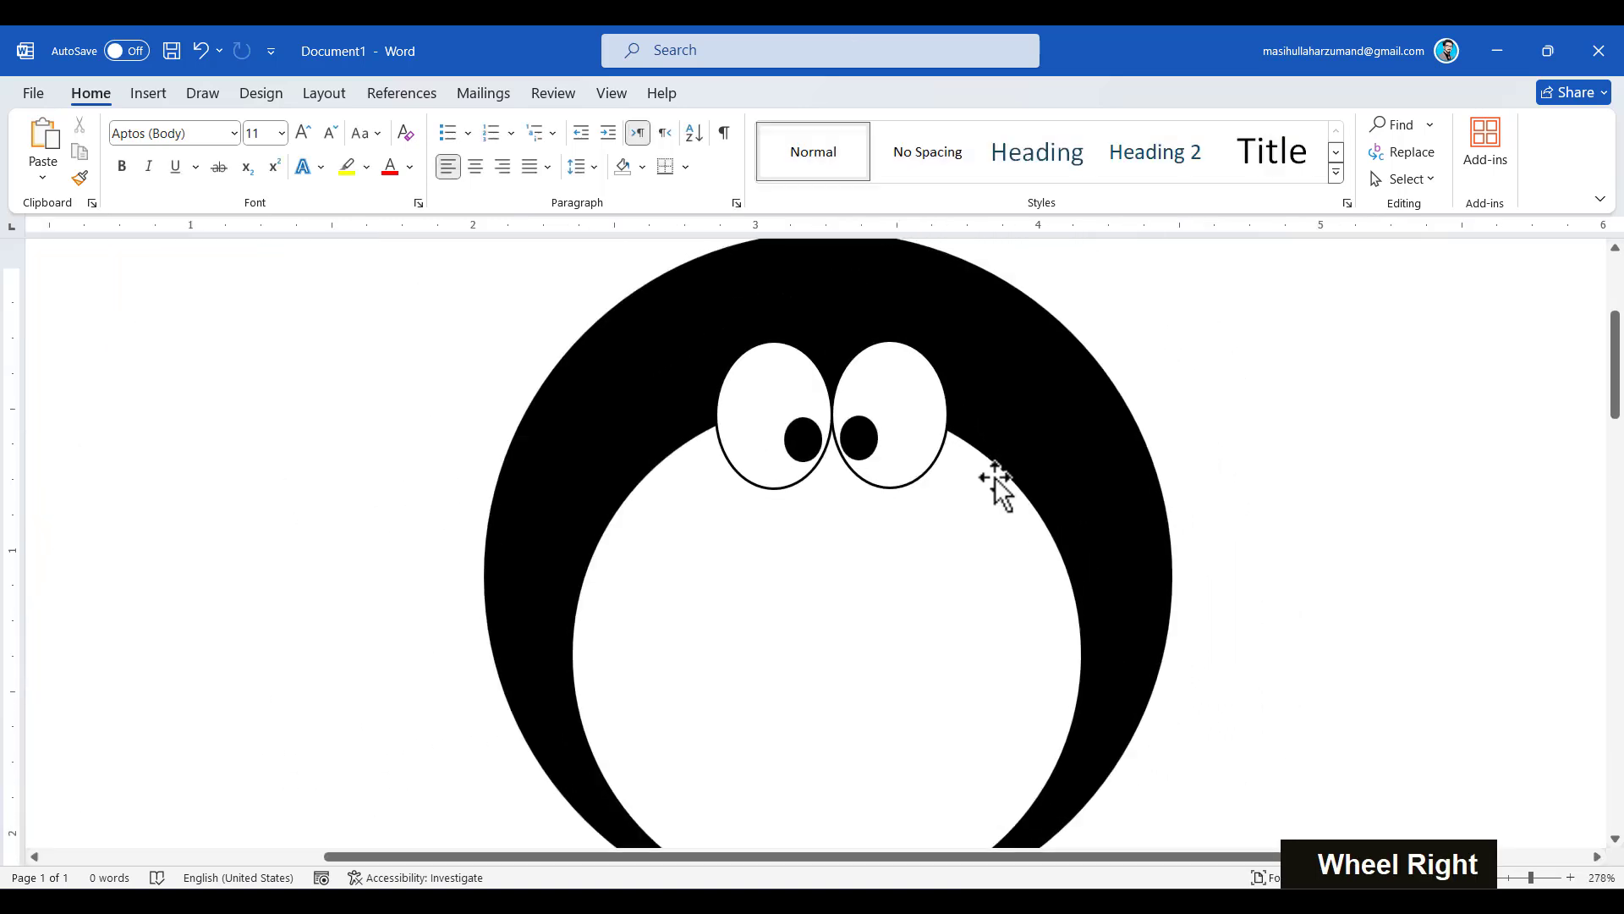
pyautogui.click(940, 410)
pyautogui.moveTo(947, 417); pyautogui.dragTo(955, 417)
pyautogui.click(779, 438)
pyautogui.moveTo(716, 414); pyautogui.dragTo(701, 415)
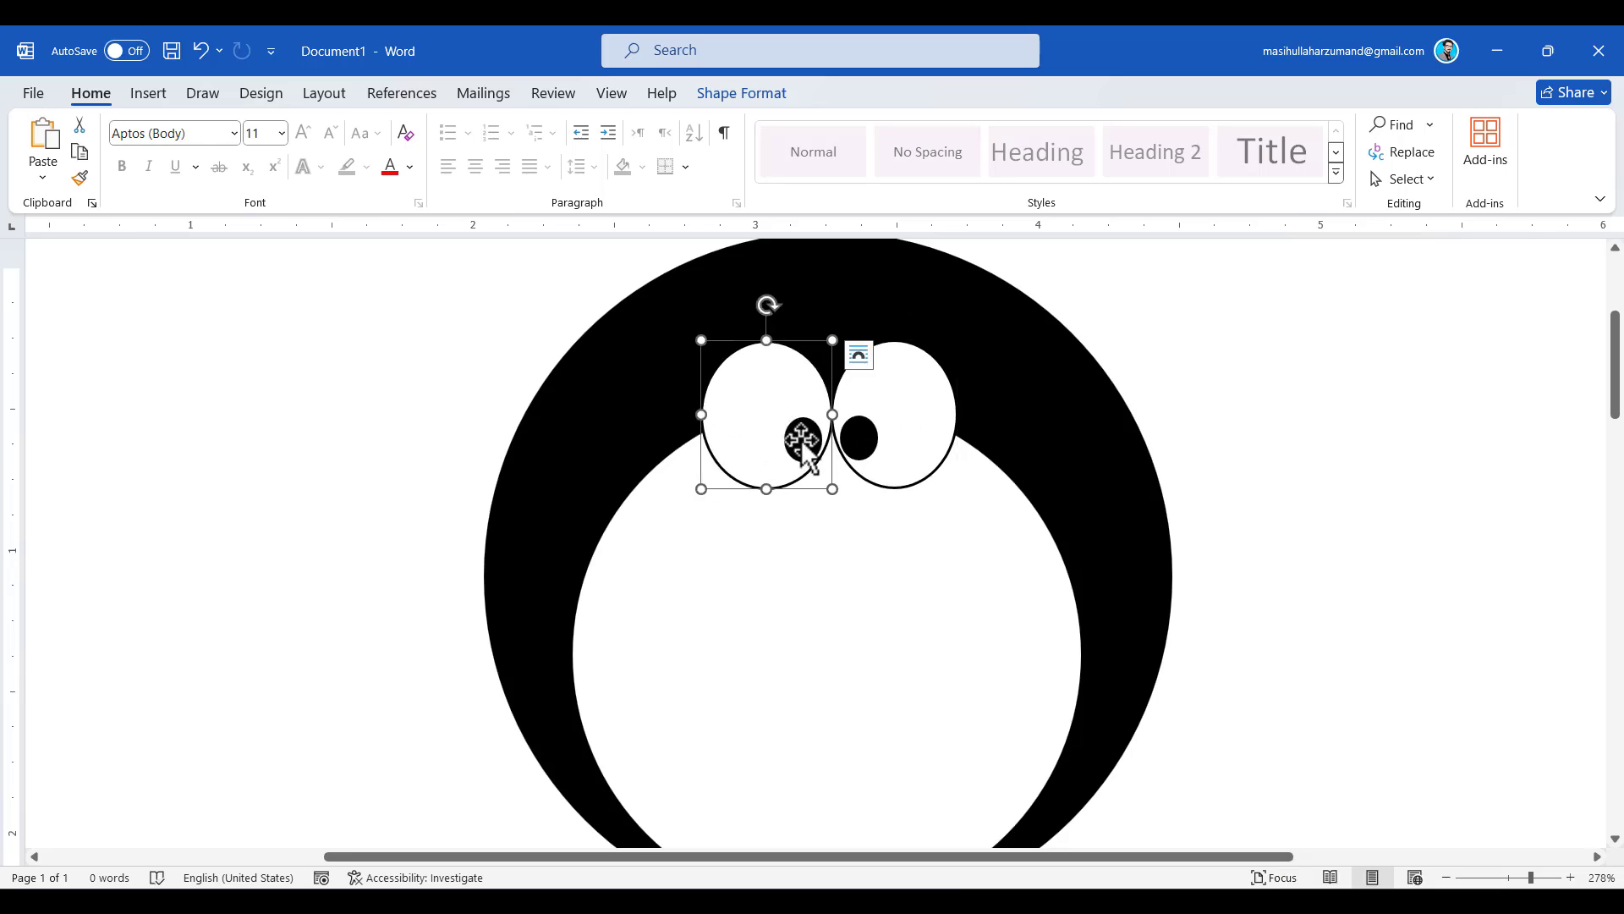
pyautogui.hotkey('ctrl', 'z')
pyautogui.hotkey('ctrl', 'z')
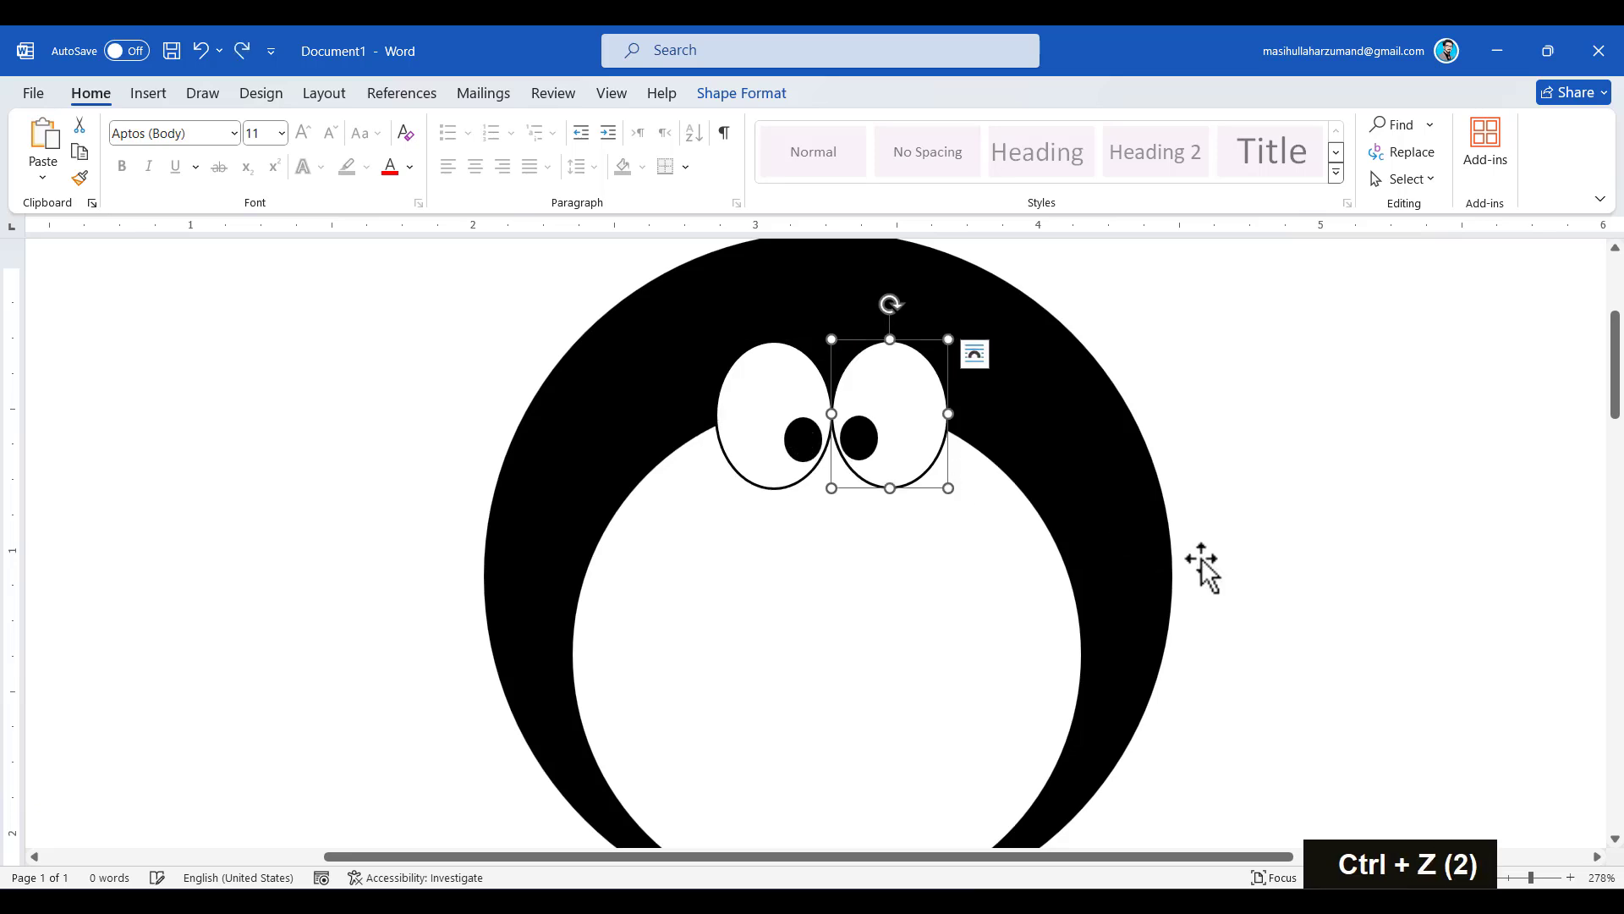
pyautogui.scroll(-10, 1201, 557)
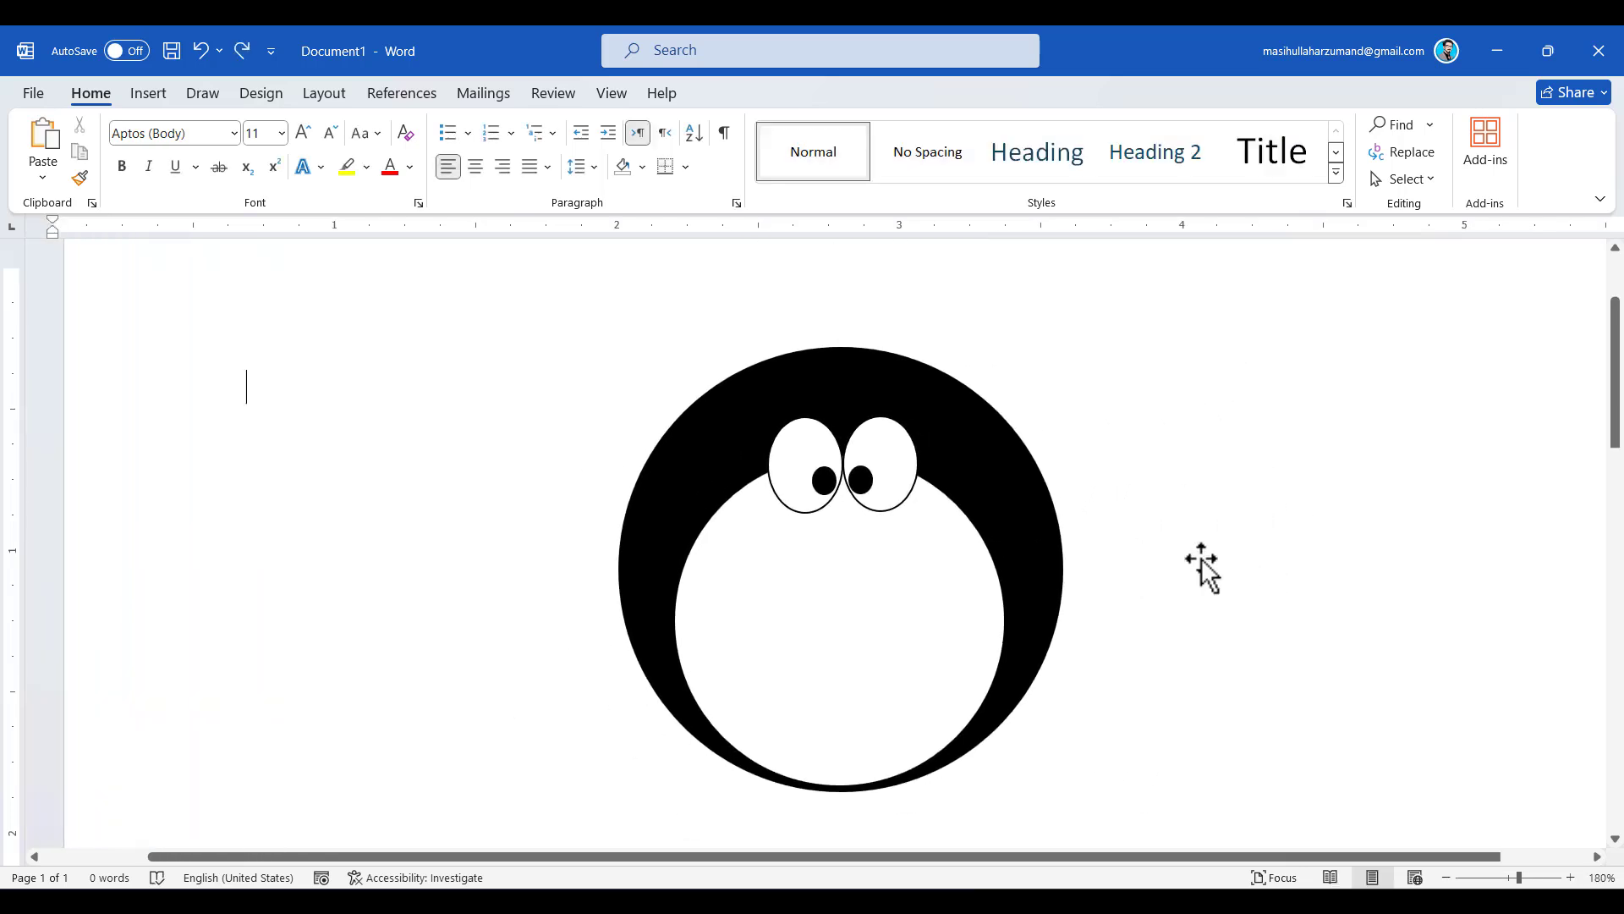
pyautogui.scroll(-2, 1161, 582)
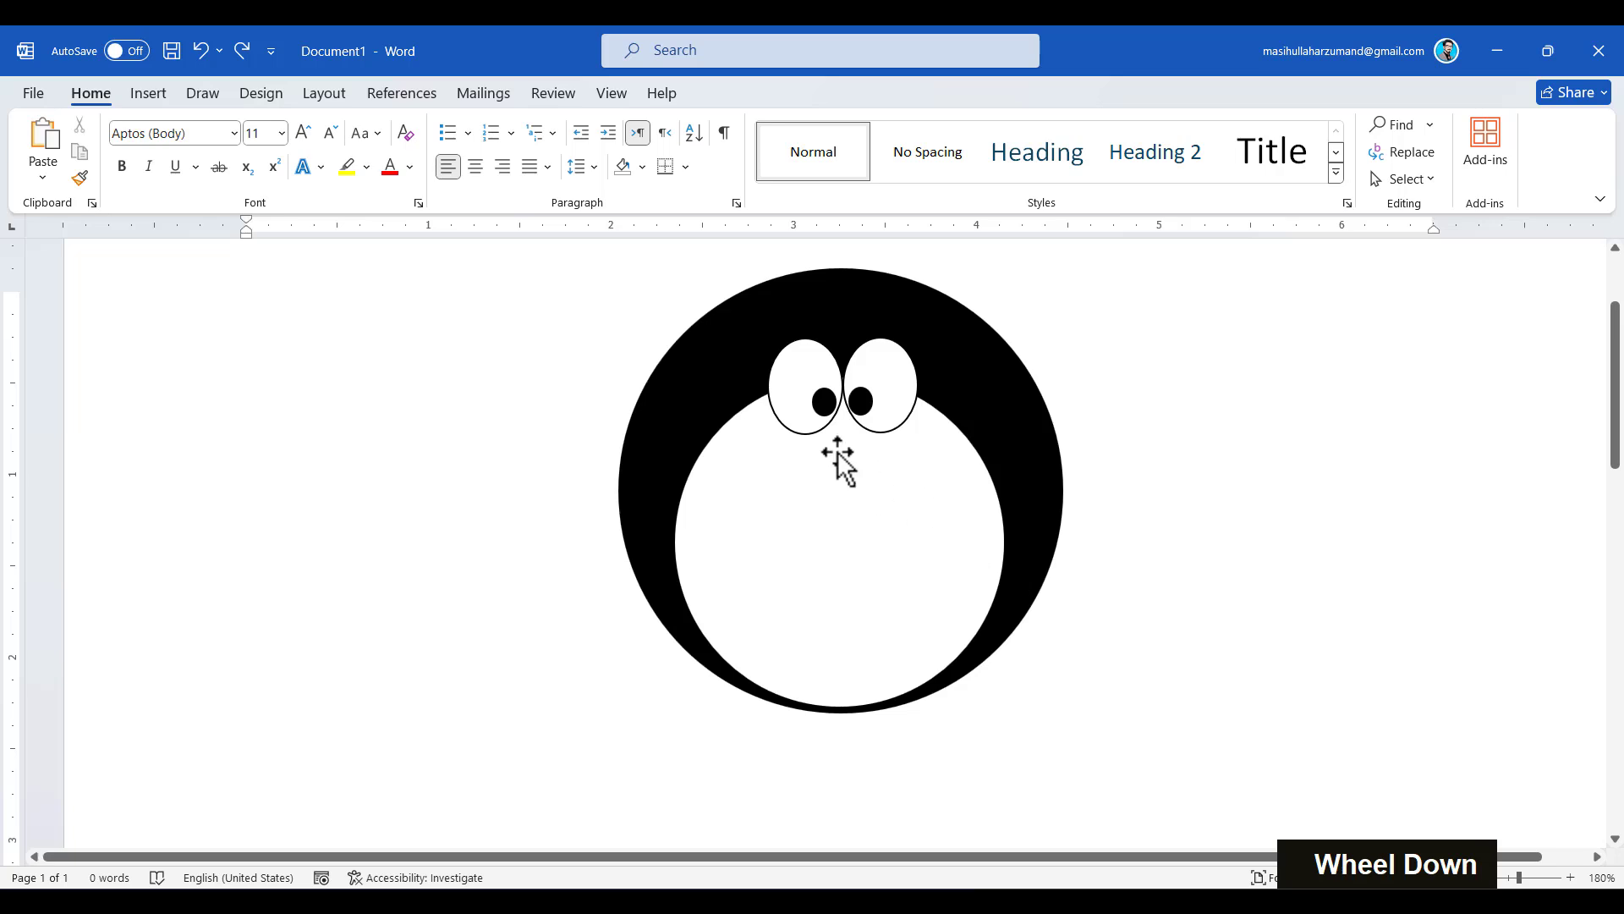
# Duplicate the left white eye oval, place the copy just below the body, and rotate it about a quarter turn counterclockwise.
pyautogui.click(787, 388)
pyautogui.hotkey('ctrl', 'c')
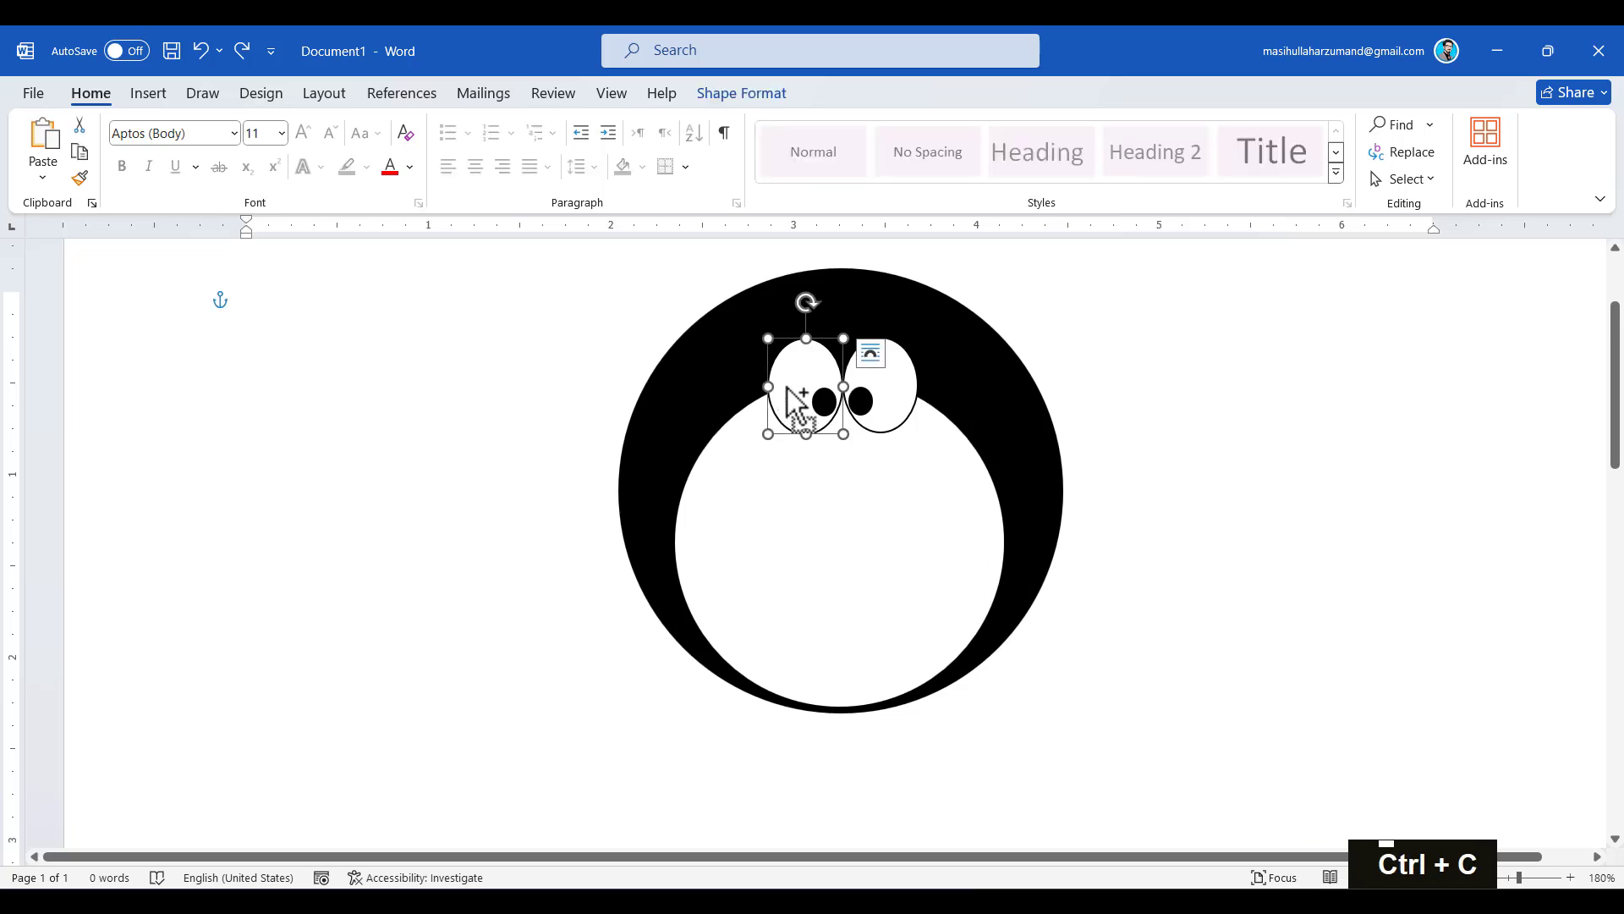
pyautogui.hotkey('ctrl', 'v')
pyautogui.moveTo(849, 440); pyautogui.dragTo(820, 788)
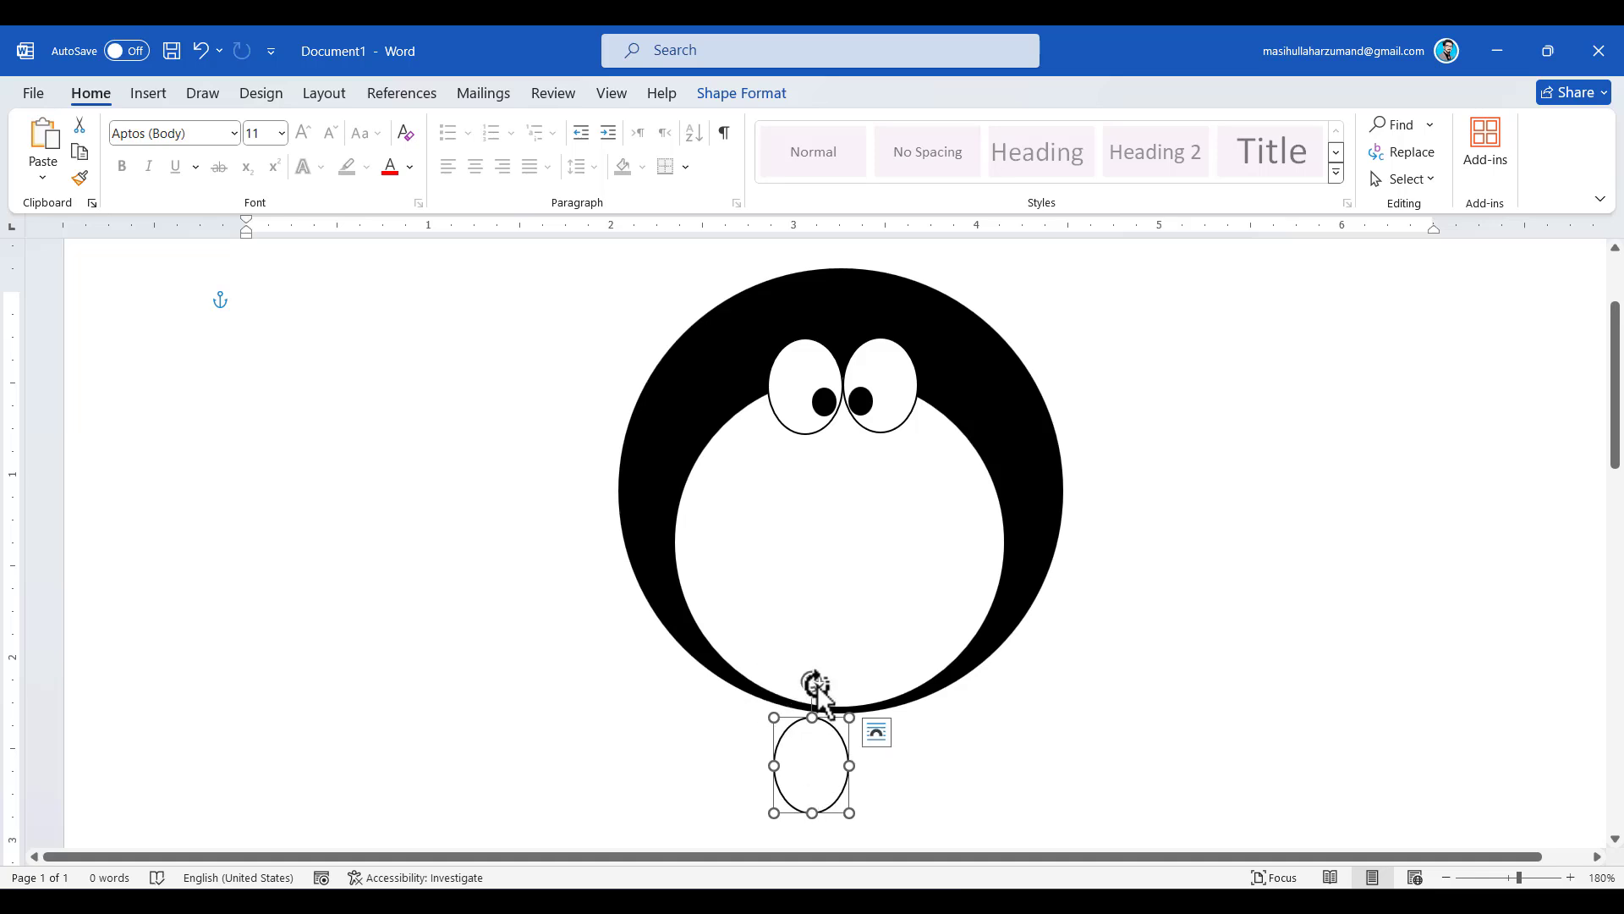
pyautogui.moveTo(816, 684); pyautogui.dragTo(726, 767)
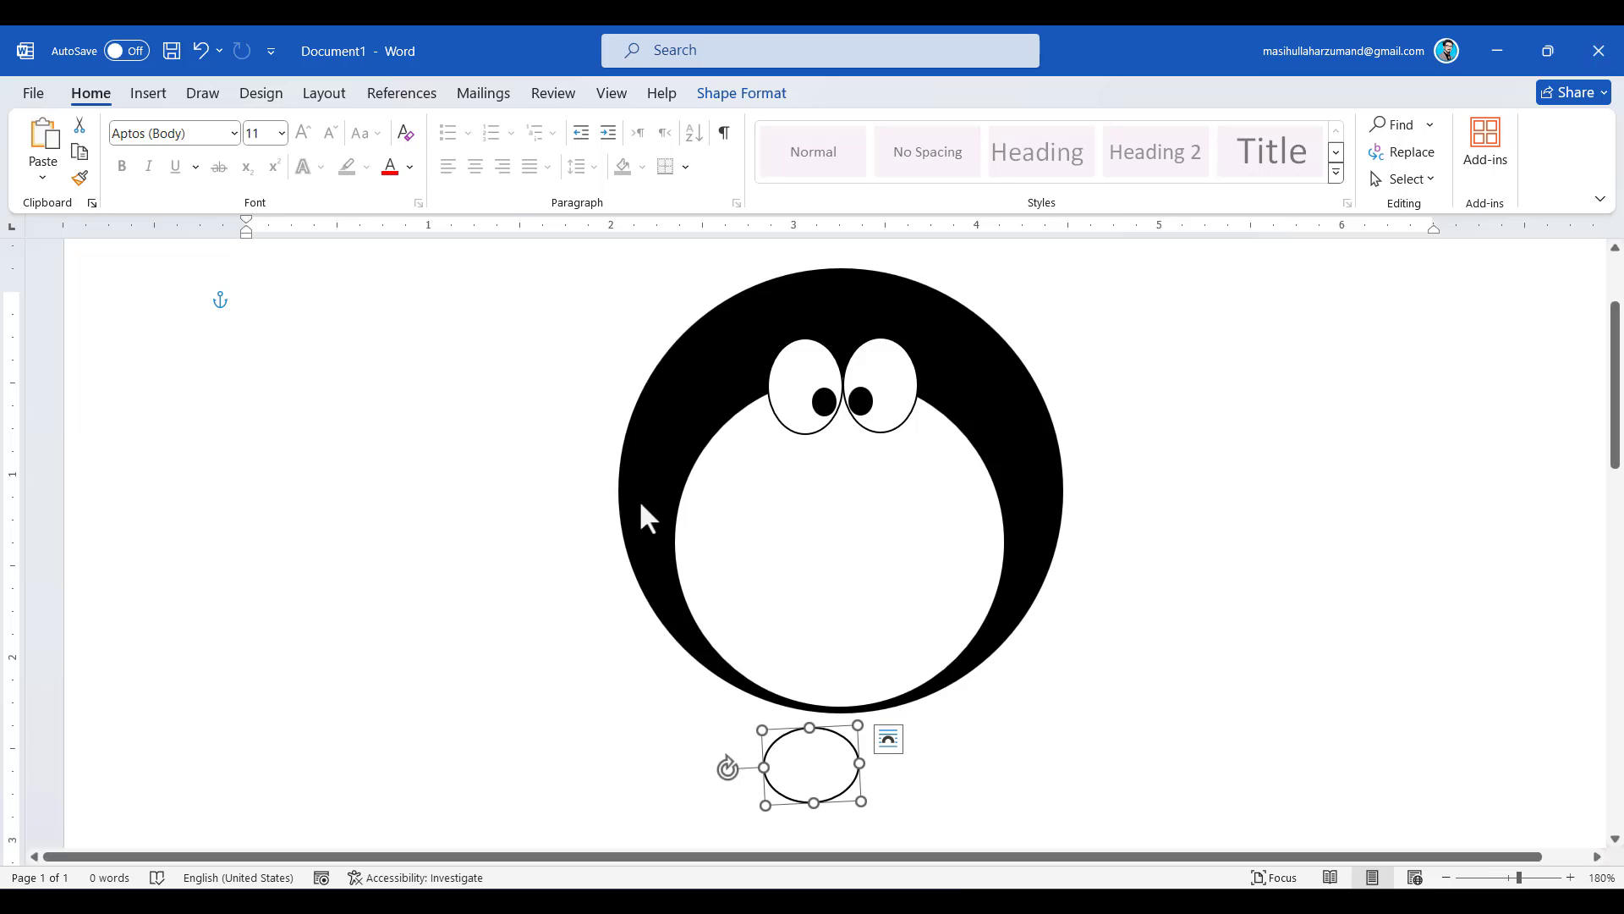
# Fill the rotated oval below the body with standard yellow.
pyautogui.click(768, 91)
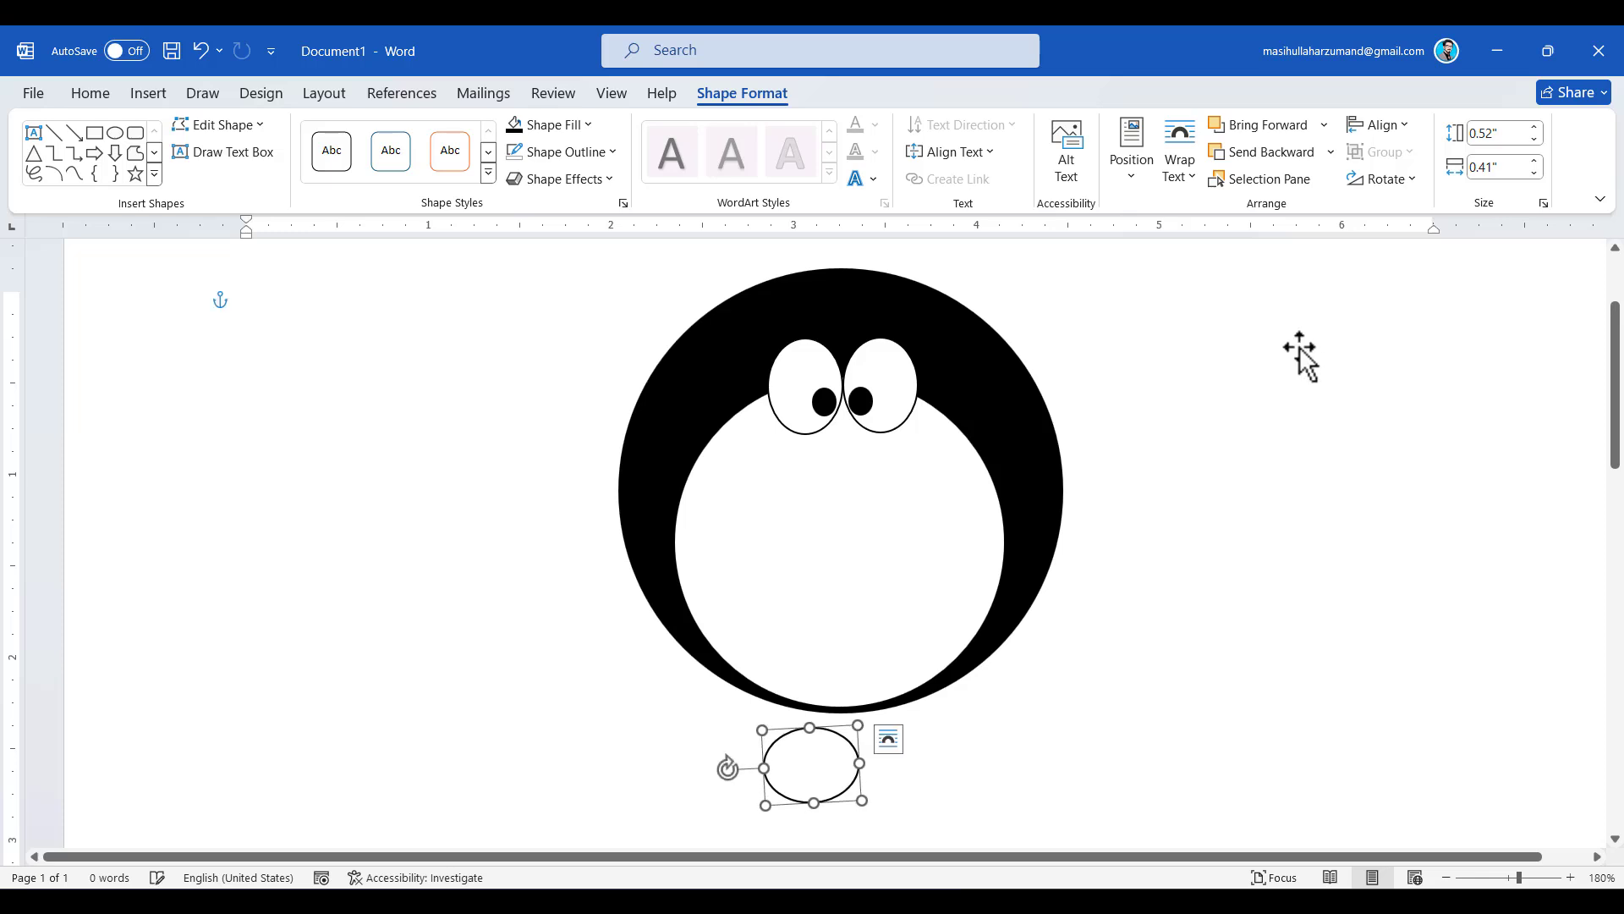
pyautogui.click(589, 127)
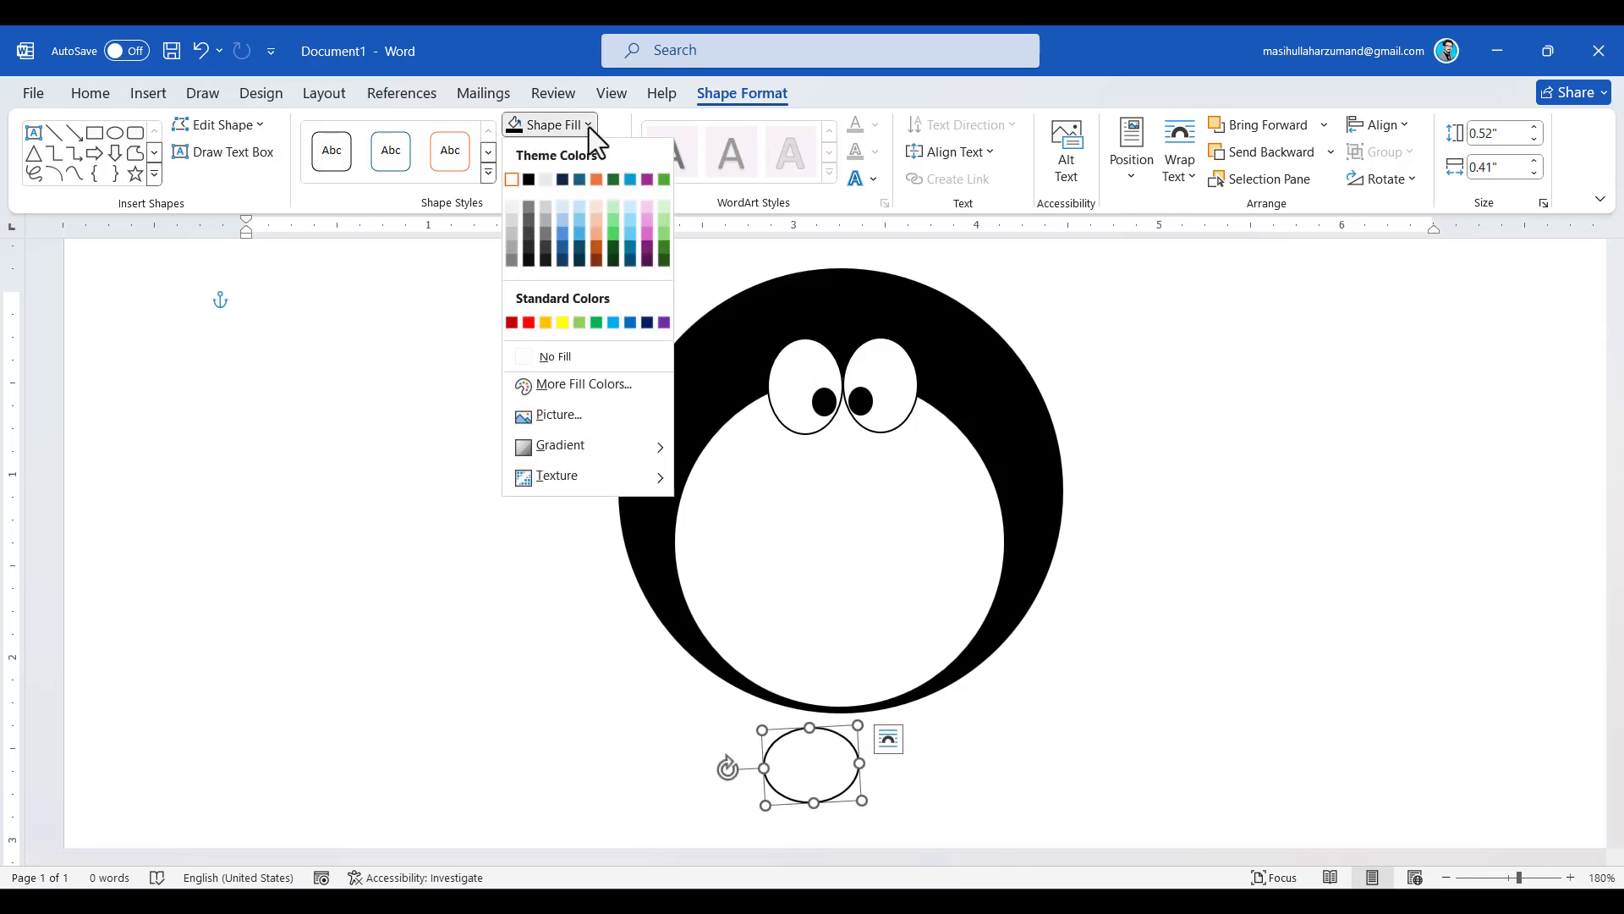
pyautogui.click(562, 324)
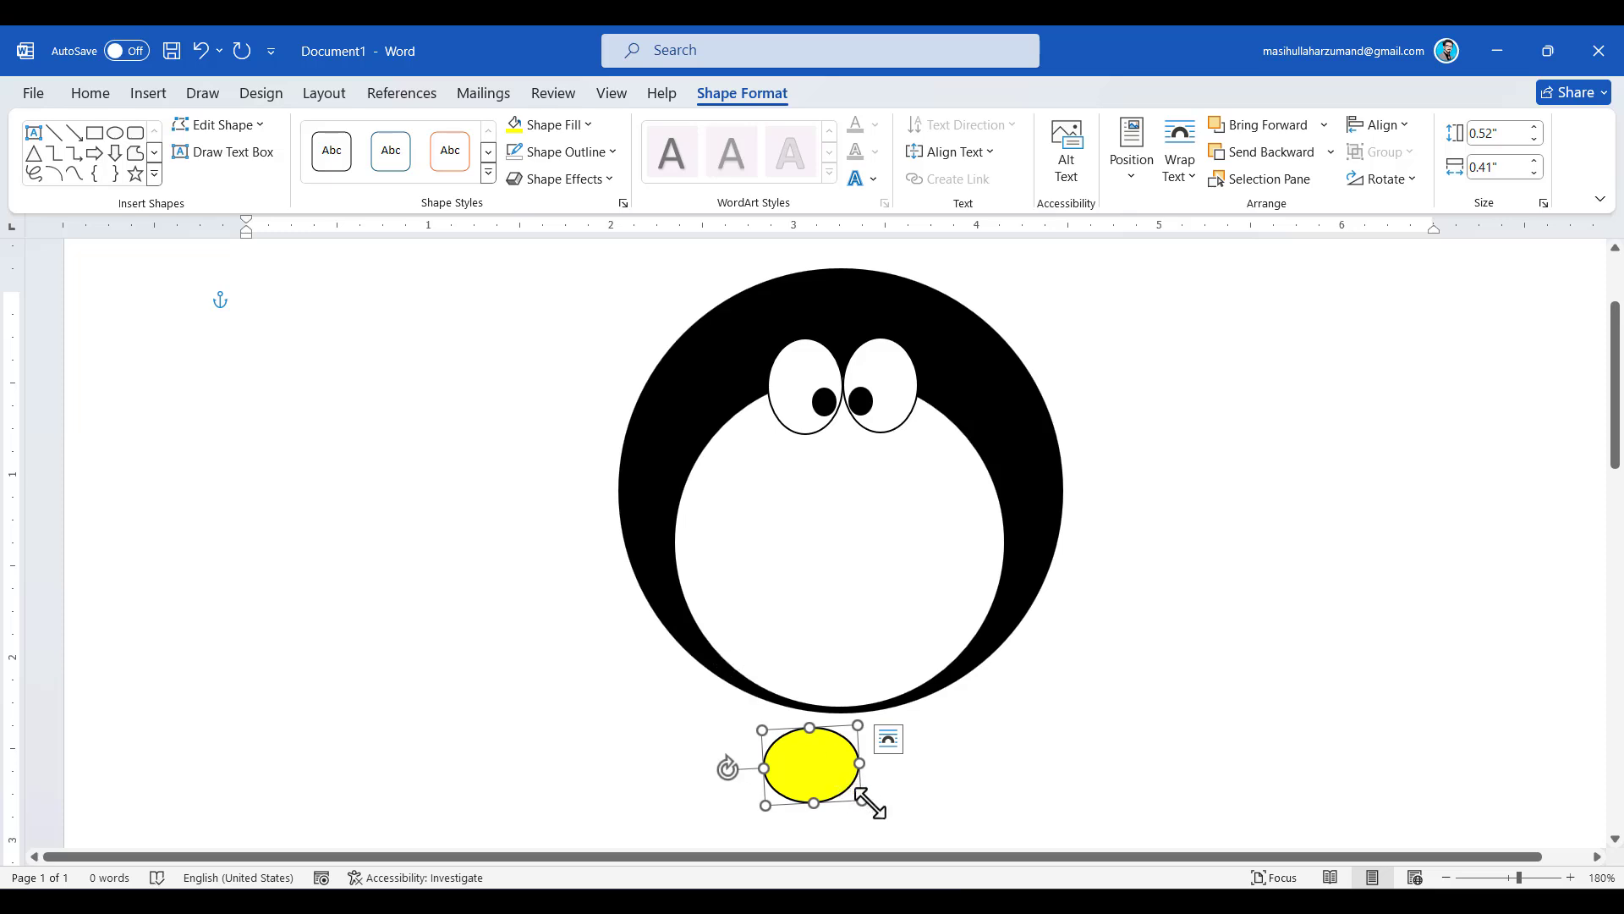
# Shrink the yellow oval to about 0.39" by 0.28" and duplicate it to form two side-by-side feet touching the body's lower edge.
pyautogui.moveTo(863, 800); pyautogui.dragTo(893, 742)
pyautogui.hotkey('ctrl', 'c')
pyautogui.hotkey('ctrl', 'v')
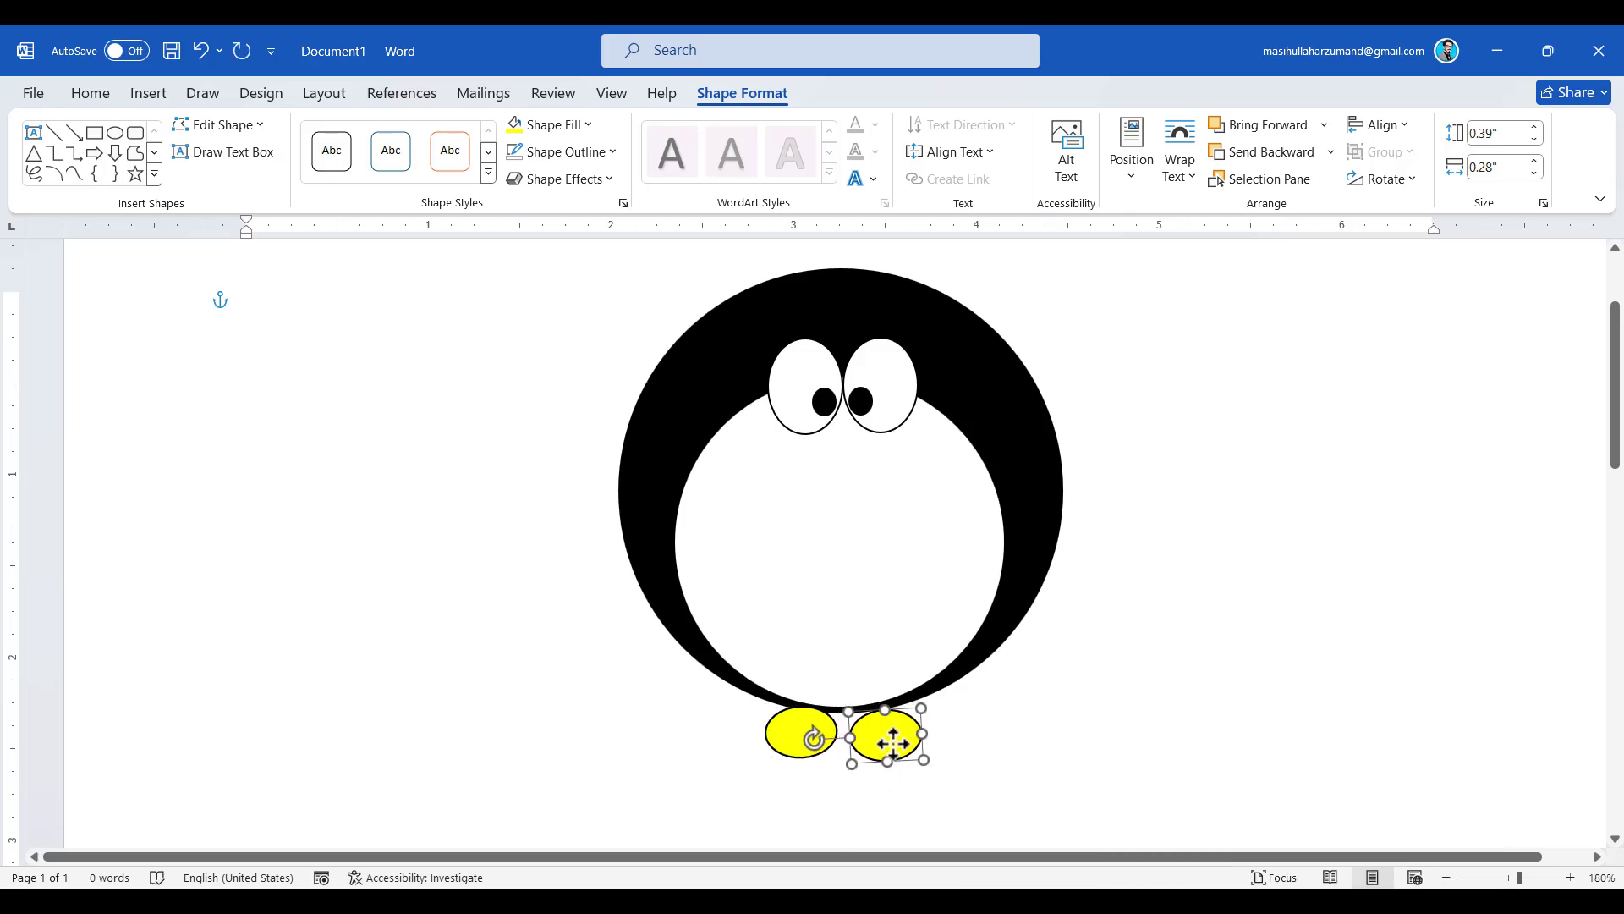
pyautogui.click(1053, 762)
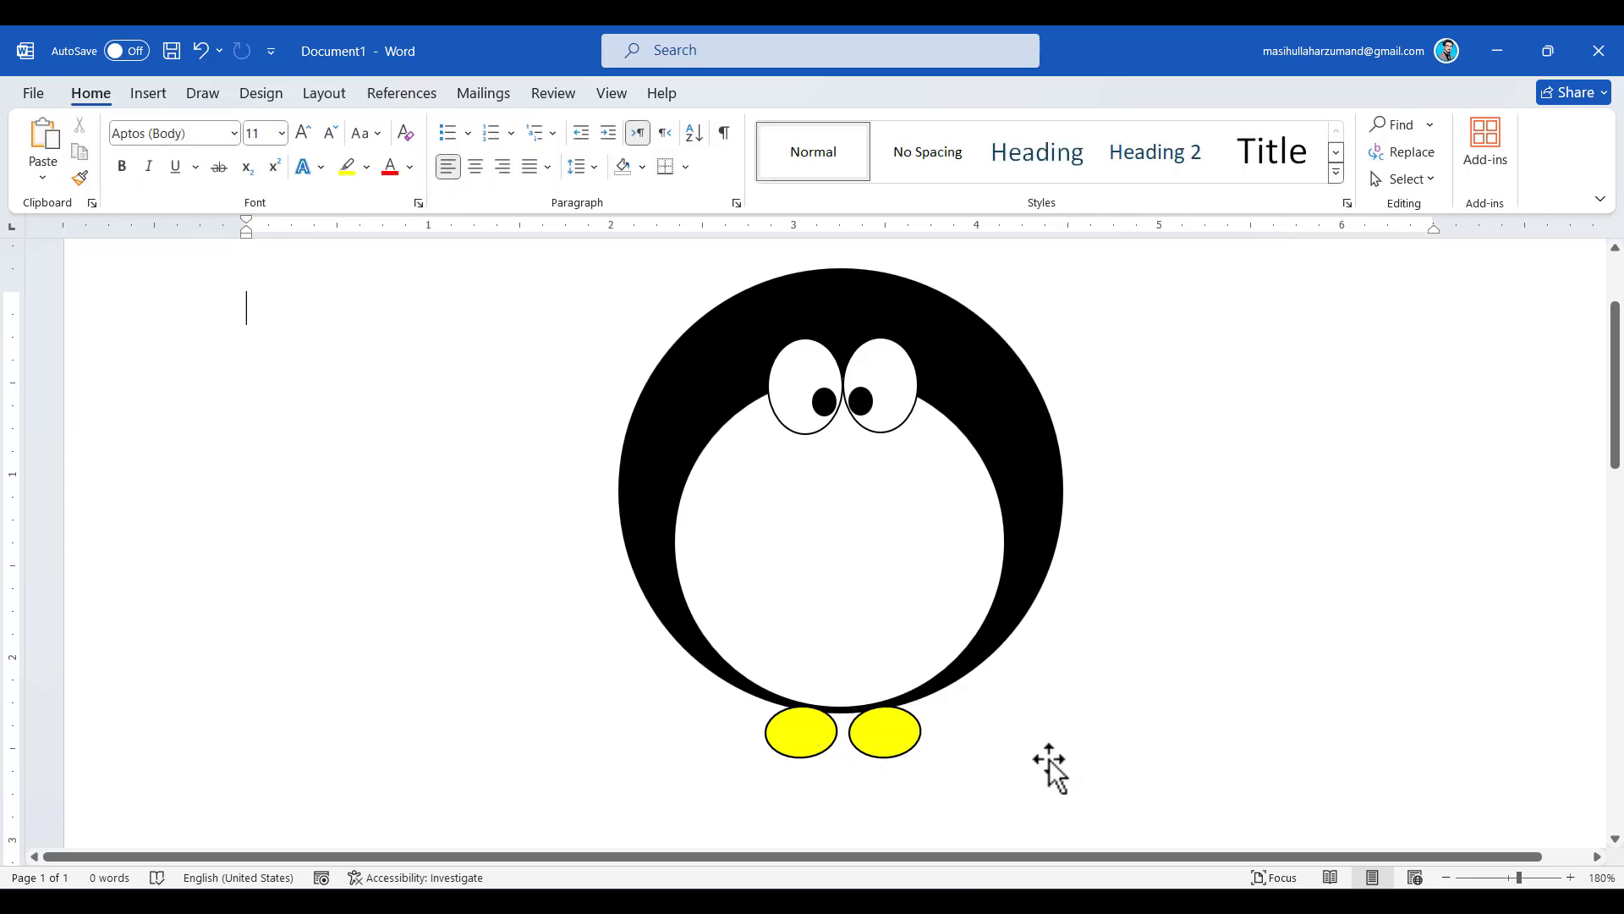
# Draw an isosceles triangle about 0.29" high and 0.27" wide on the belly, centred below the eyes.
pyautogui.click(198, 95)
pyautogui.click(159, 97)
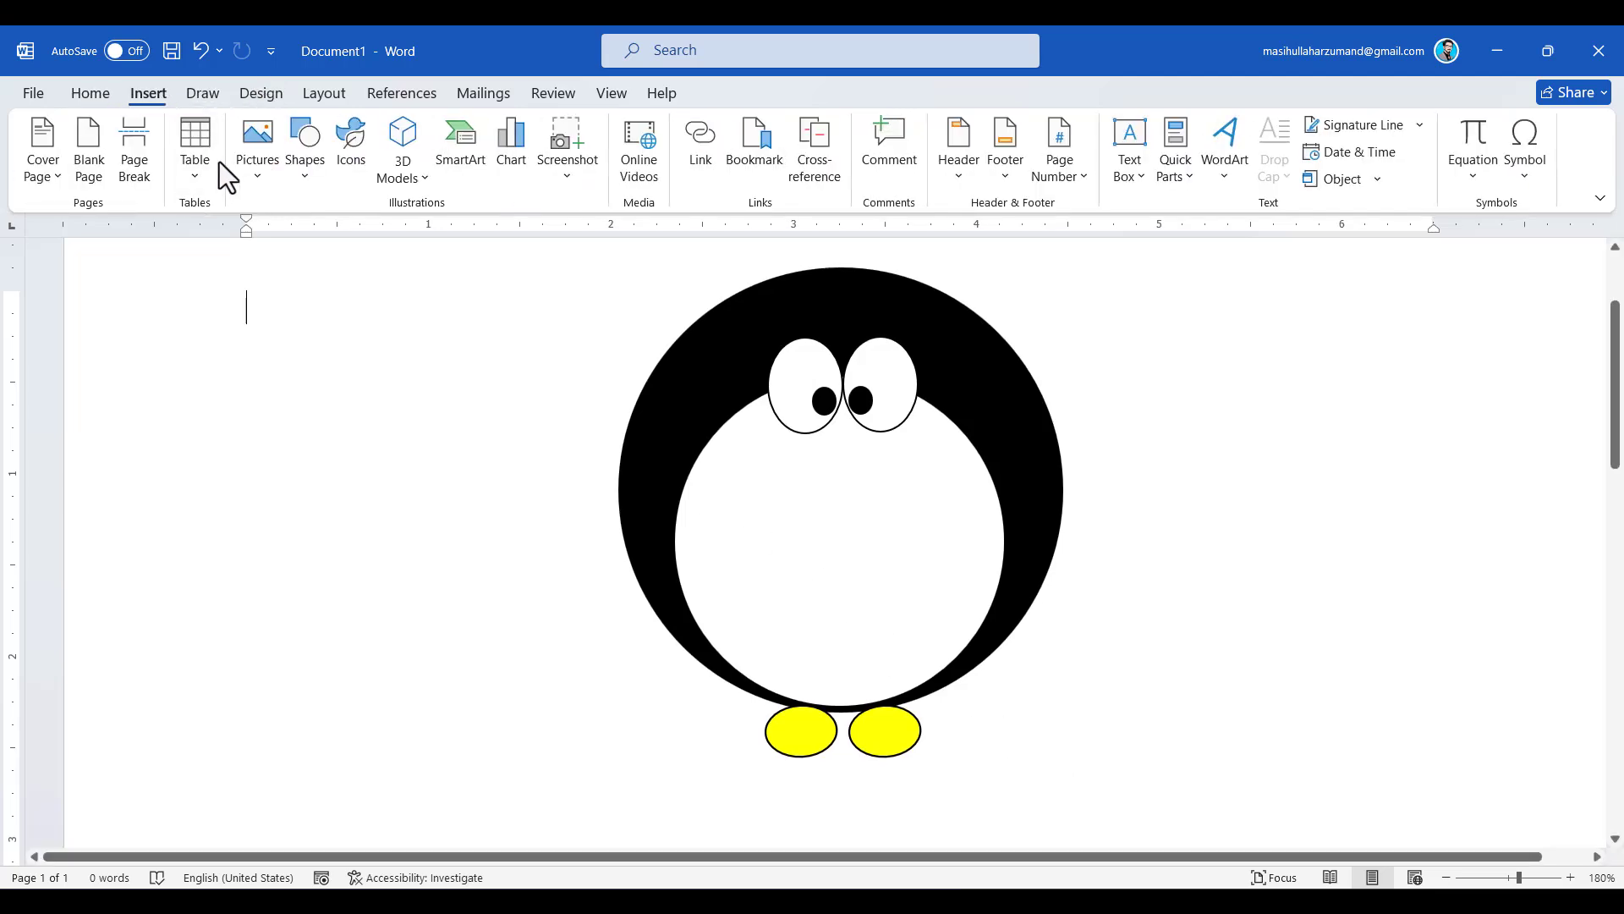
pyautogui.click(296, 180)
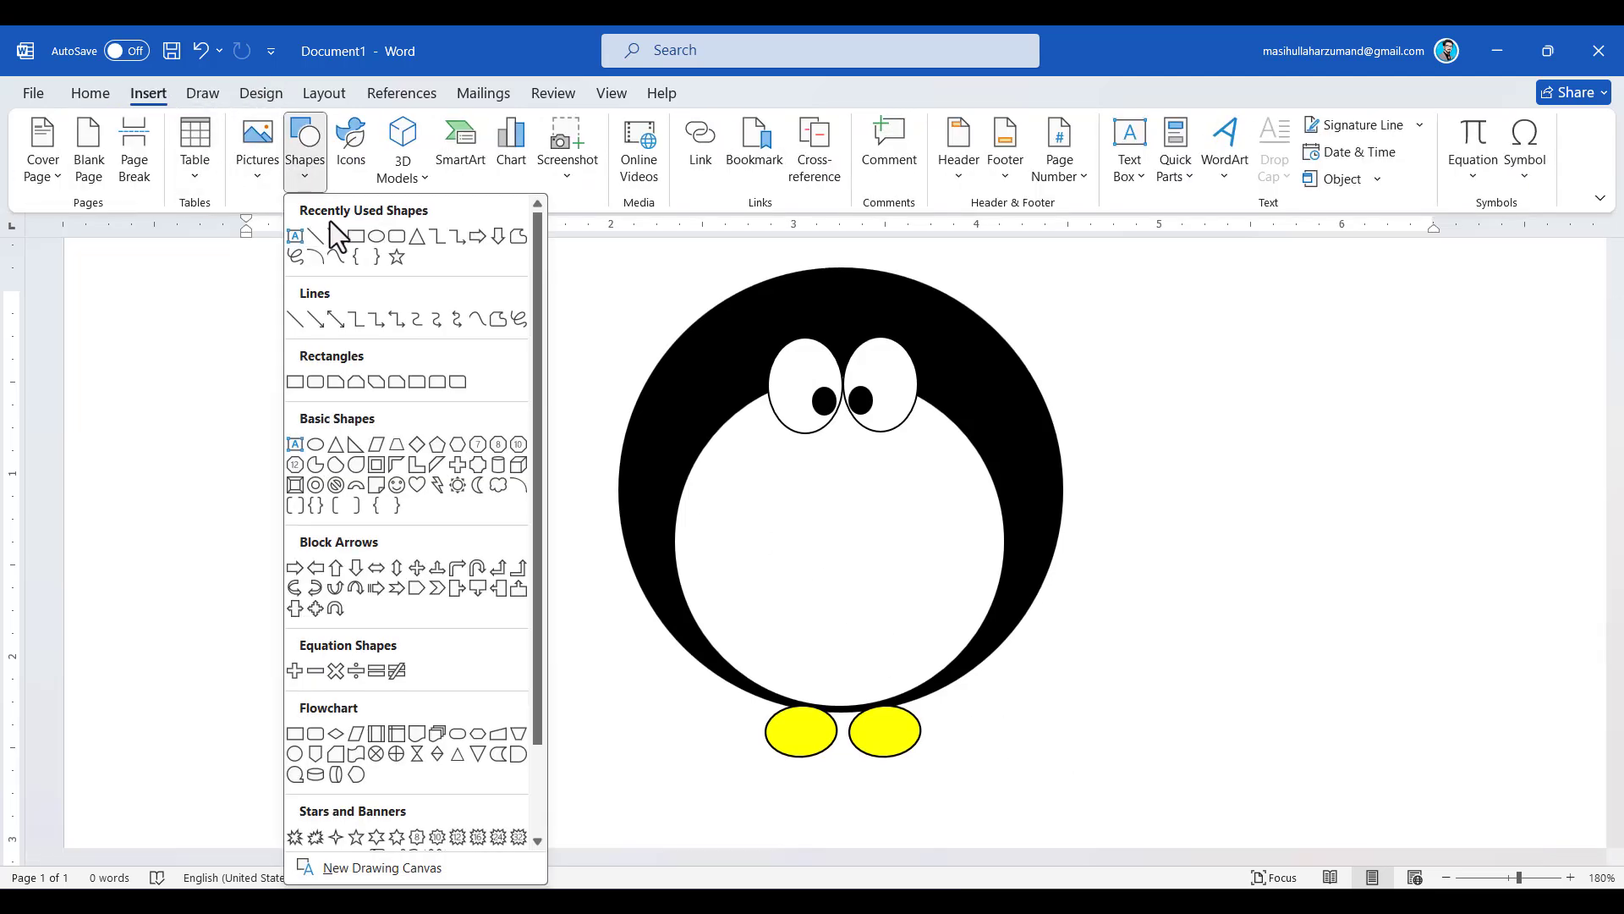
pyautogui.click(418, 241)
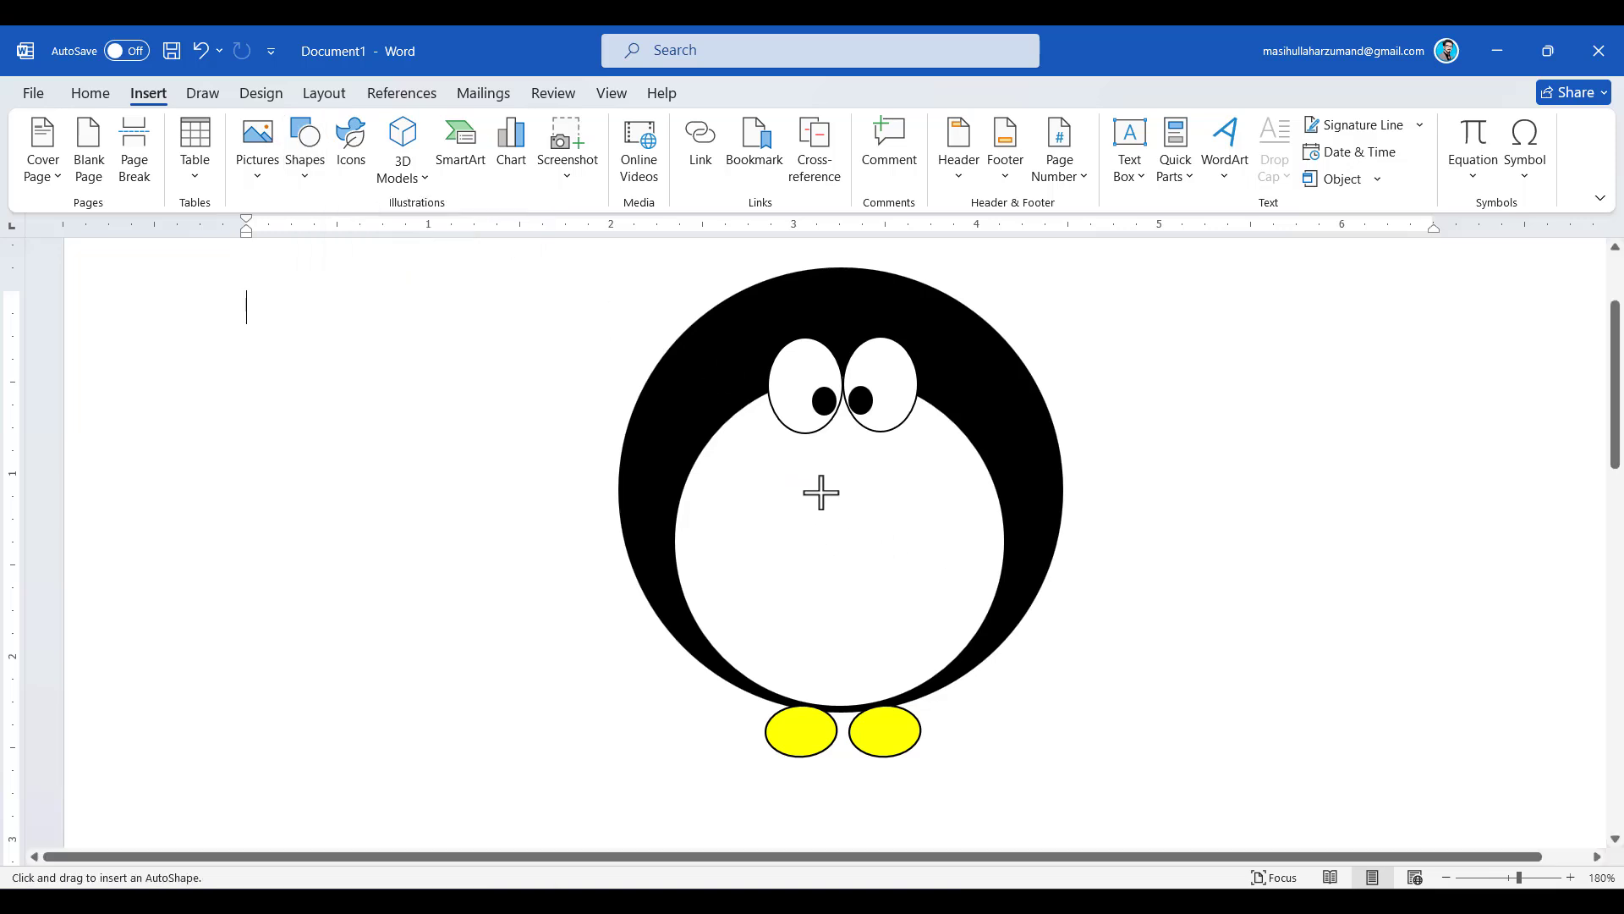
pyautogui.moveTo(821, 492); pyautogui.dragTo(871, 545)
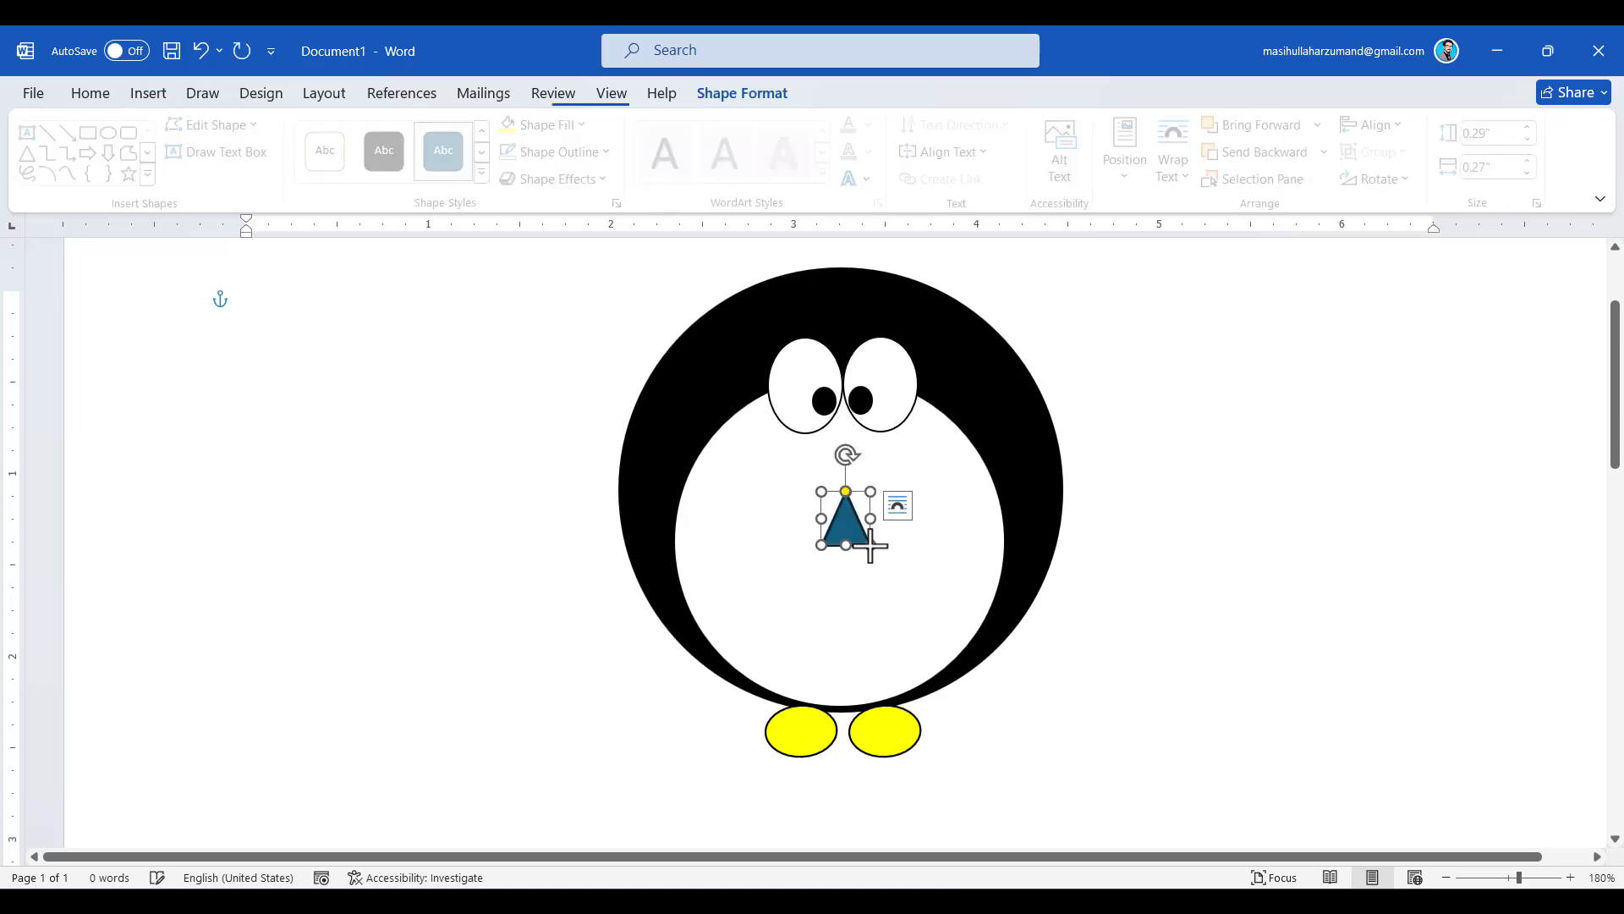
# Fill the triangle with standard yellow and remove its outline.
pyautogui.click(550, 125)
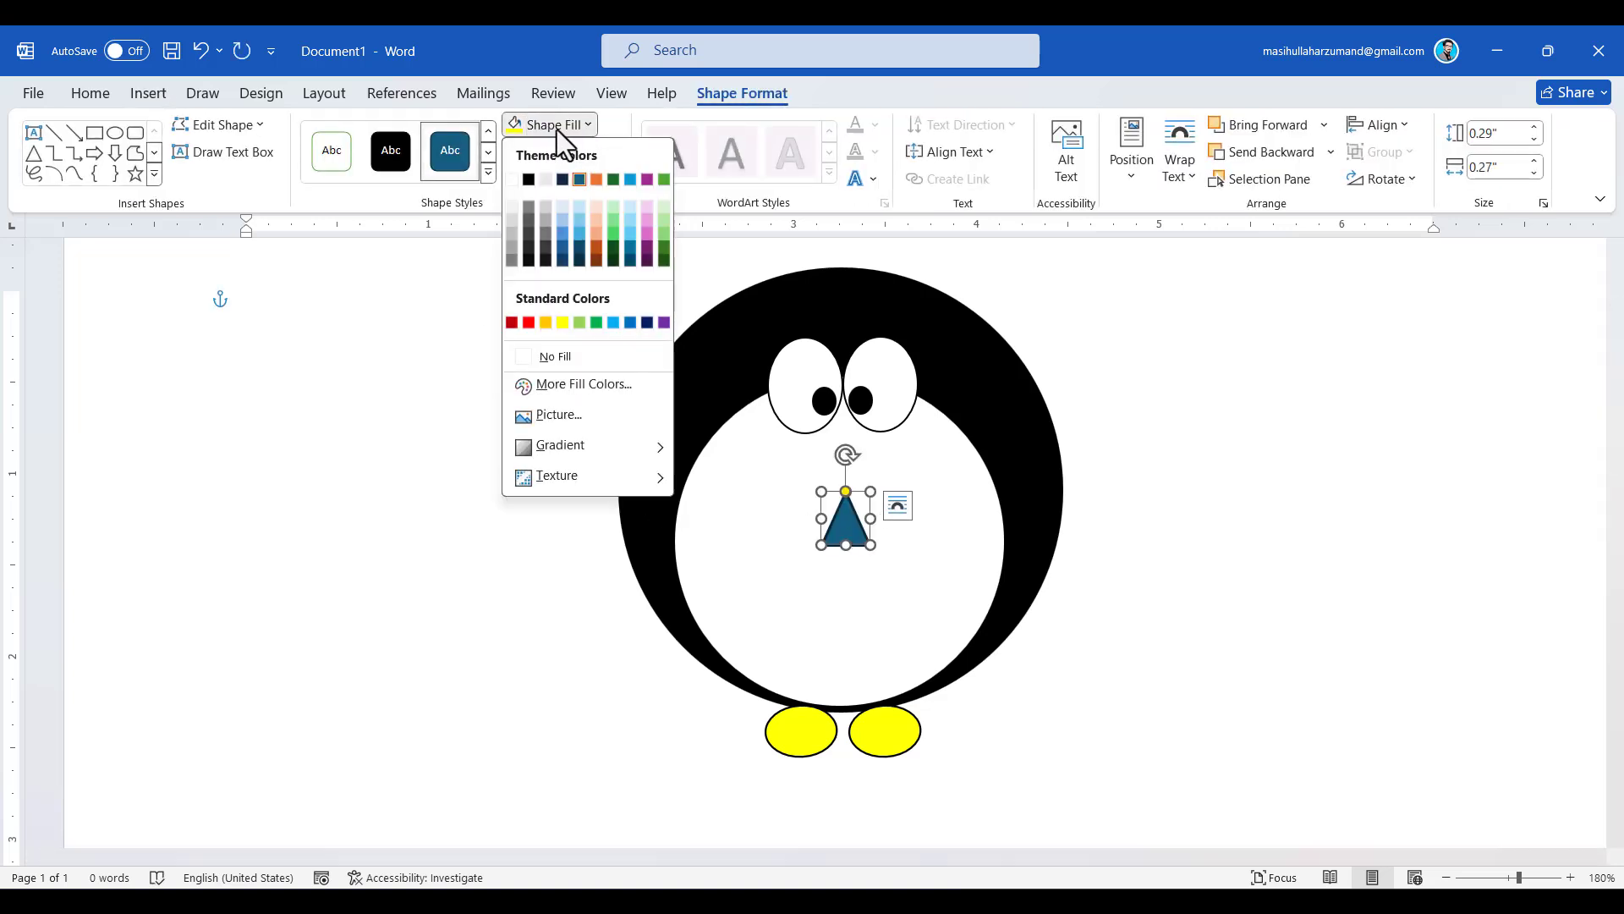
pyautogui.click(563, 322)
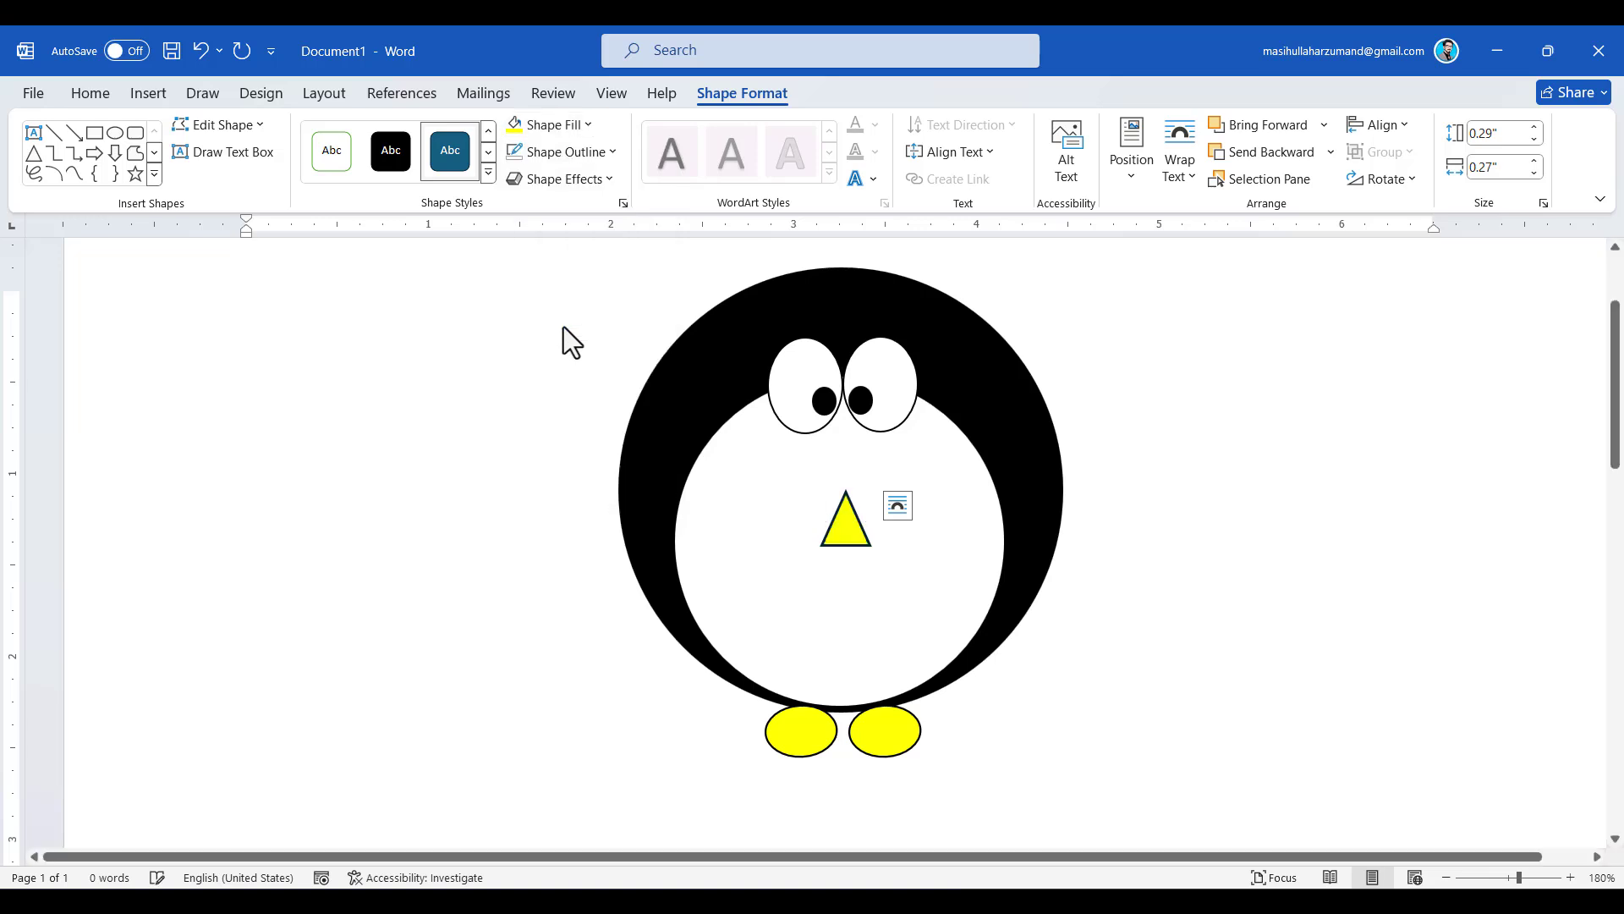
pyautogui.click(616, 159)
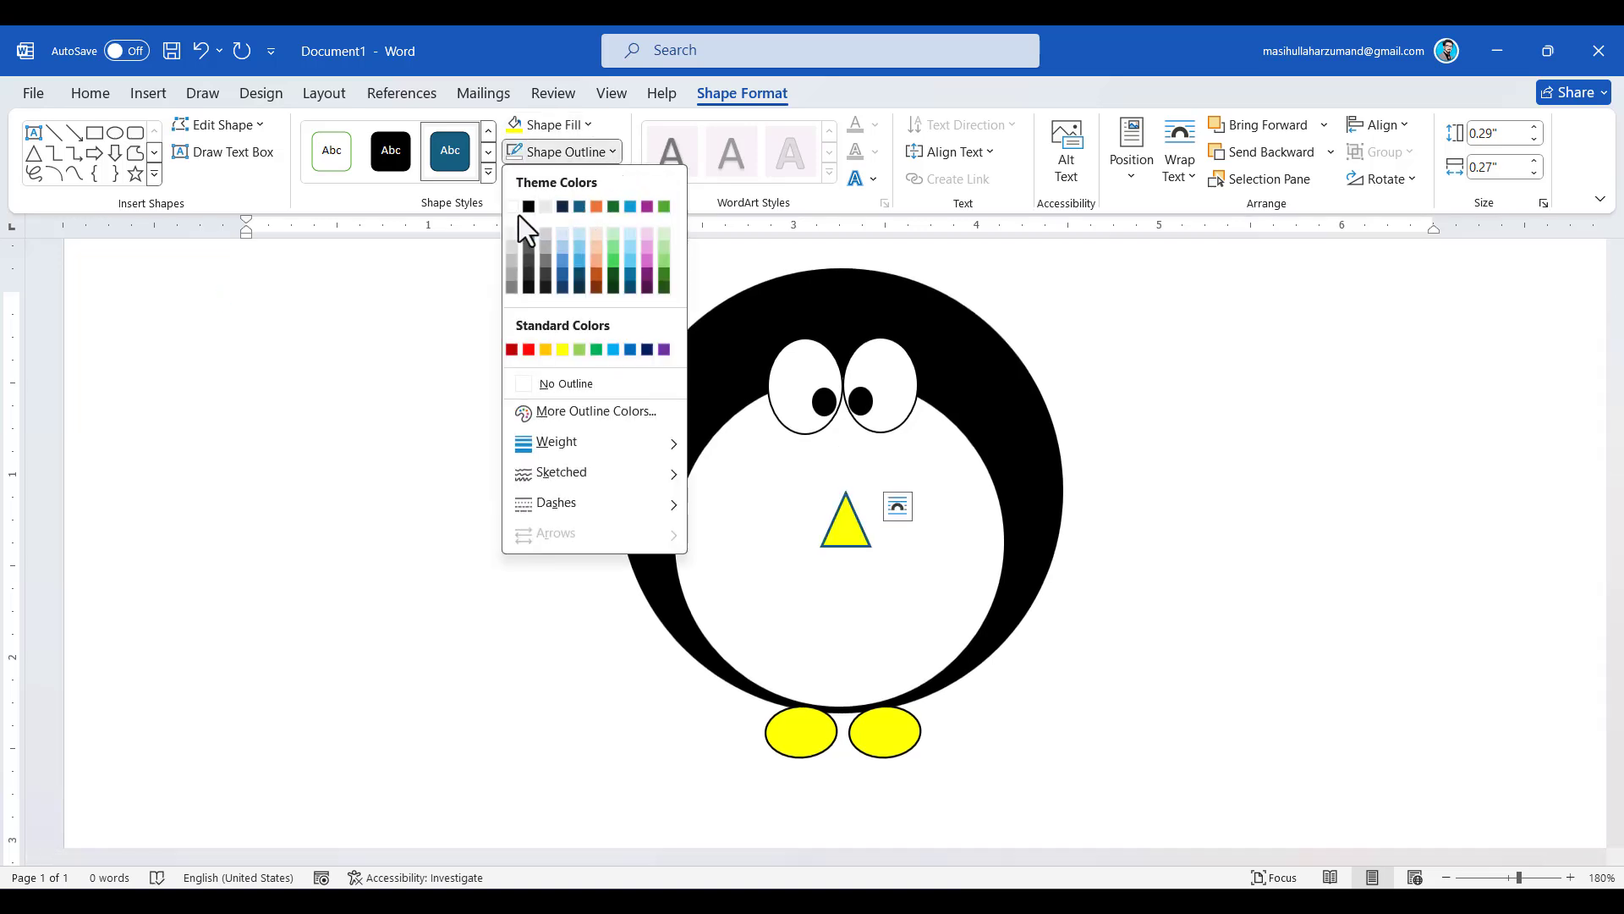
pyautogui.click(531, 386)
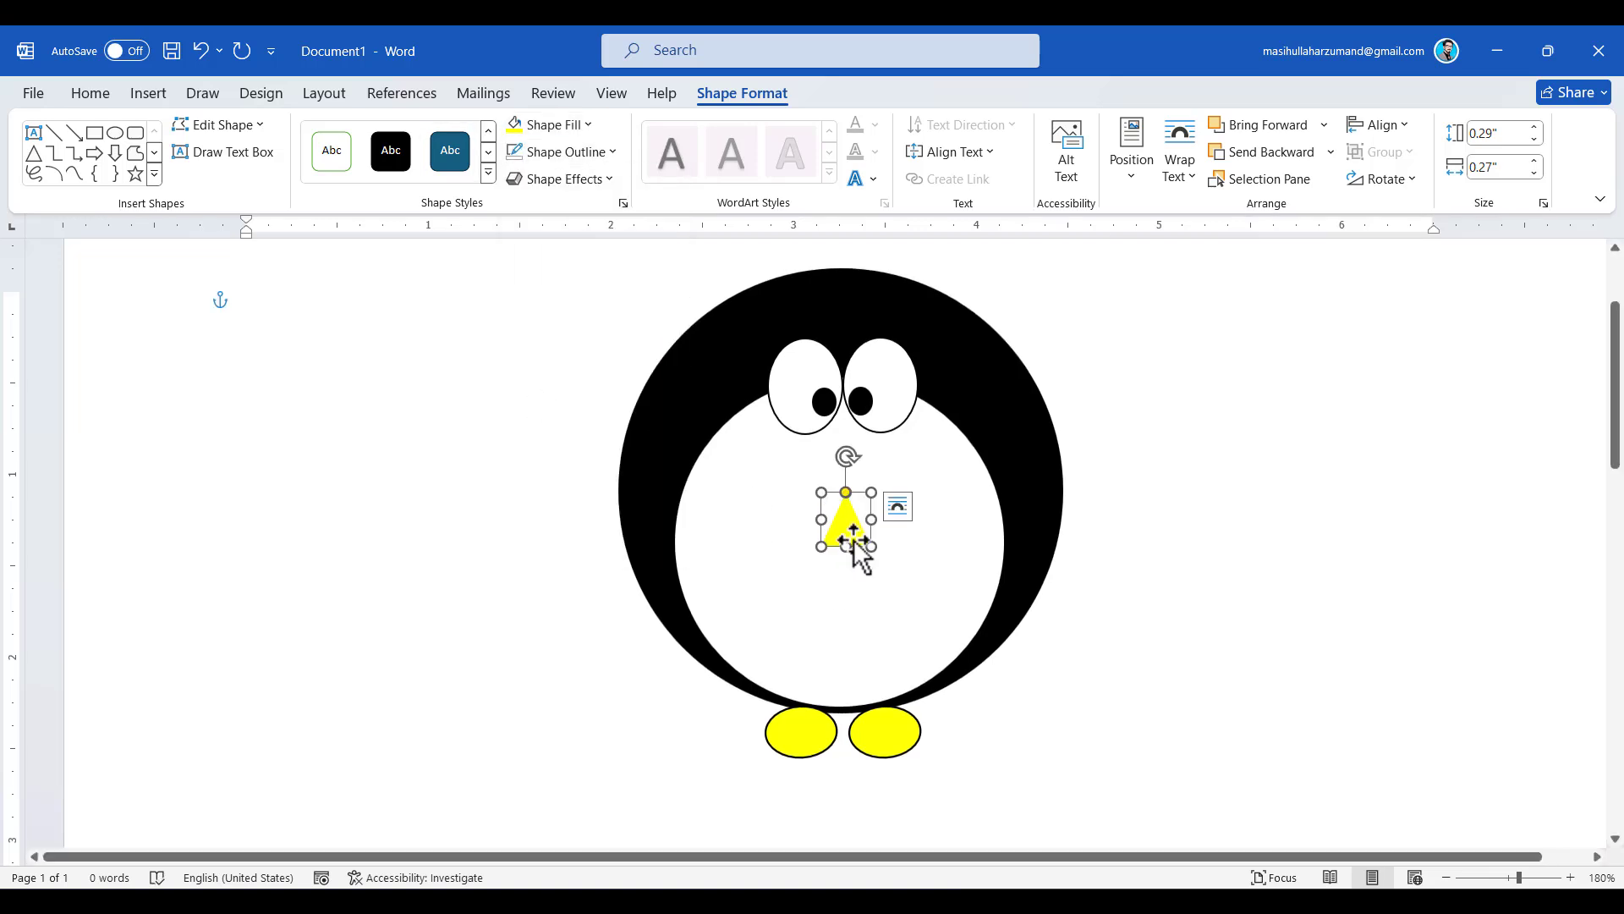
# Recolour the triangular beak golden orange, then shrink it slightly and centre it just below the eyes.
pyautogui.click(586, 127)
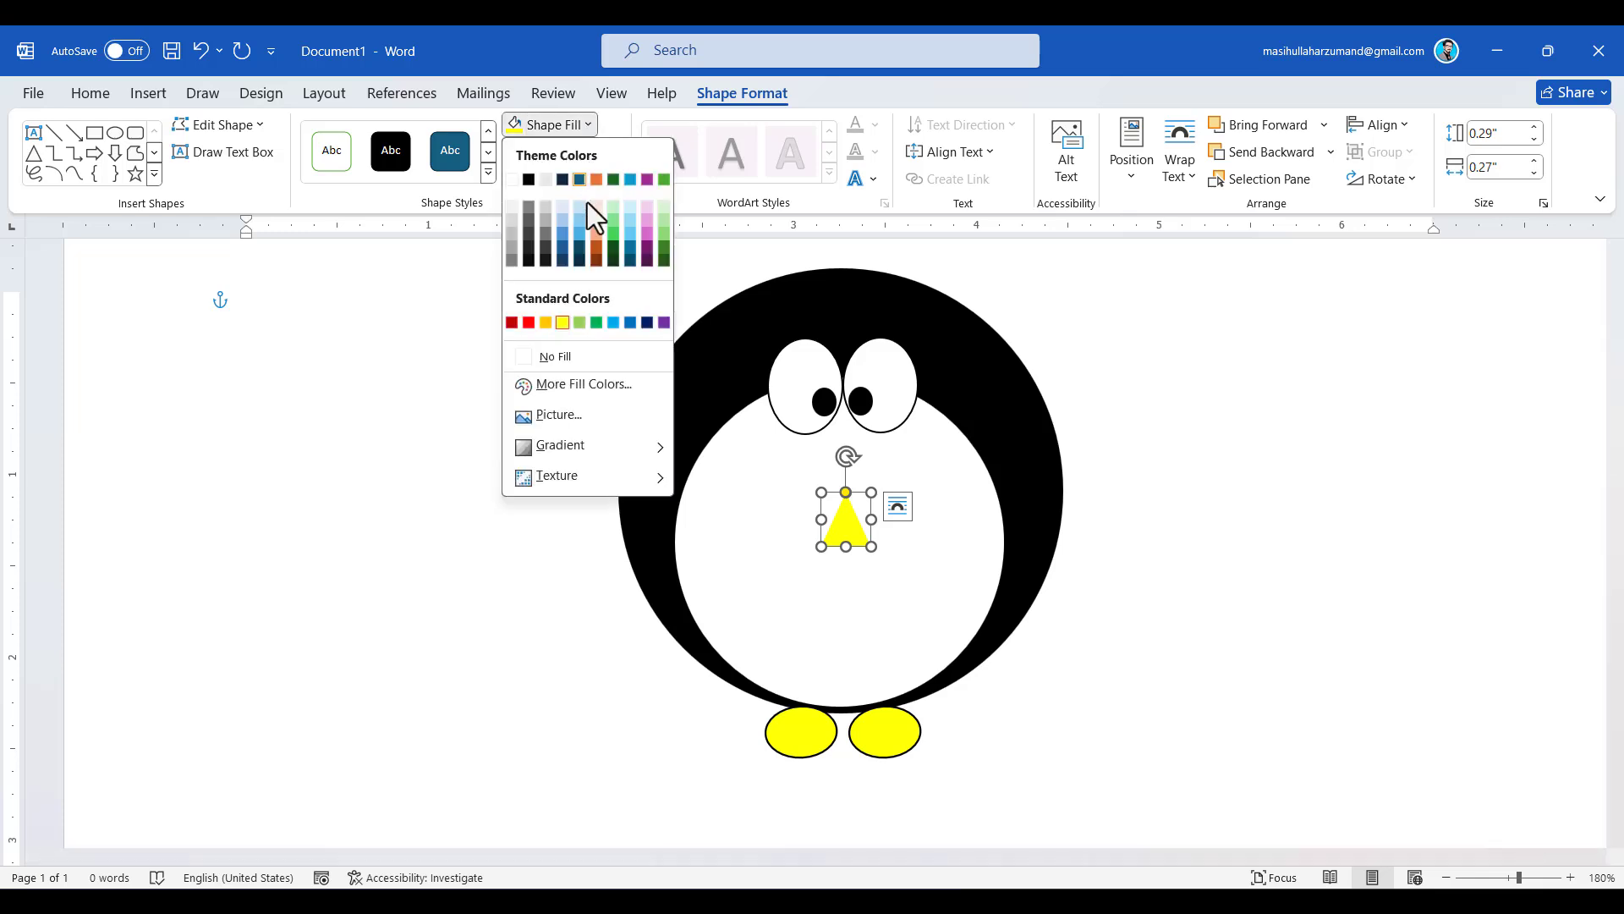
pyautogui.click(546, 322)
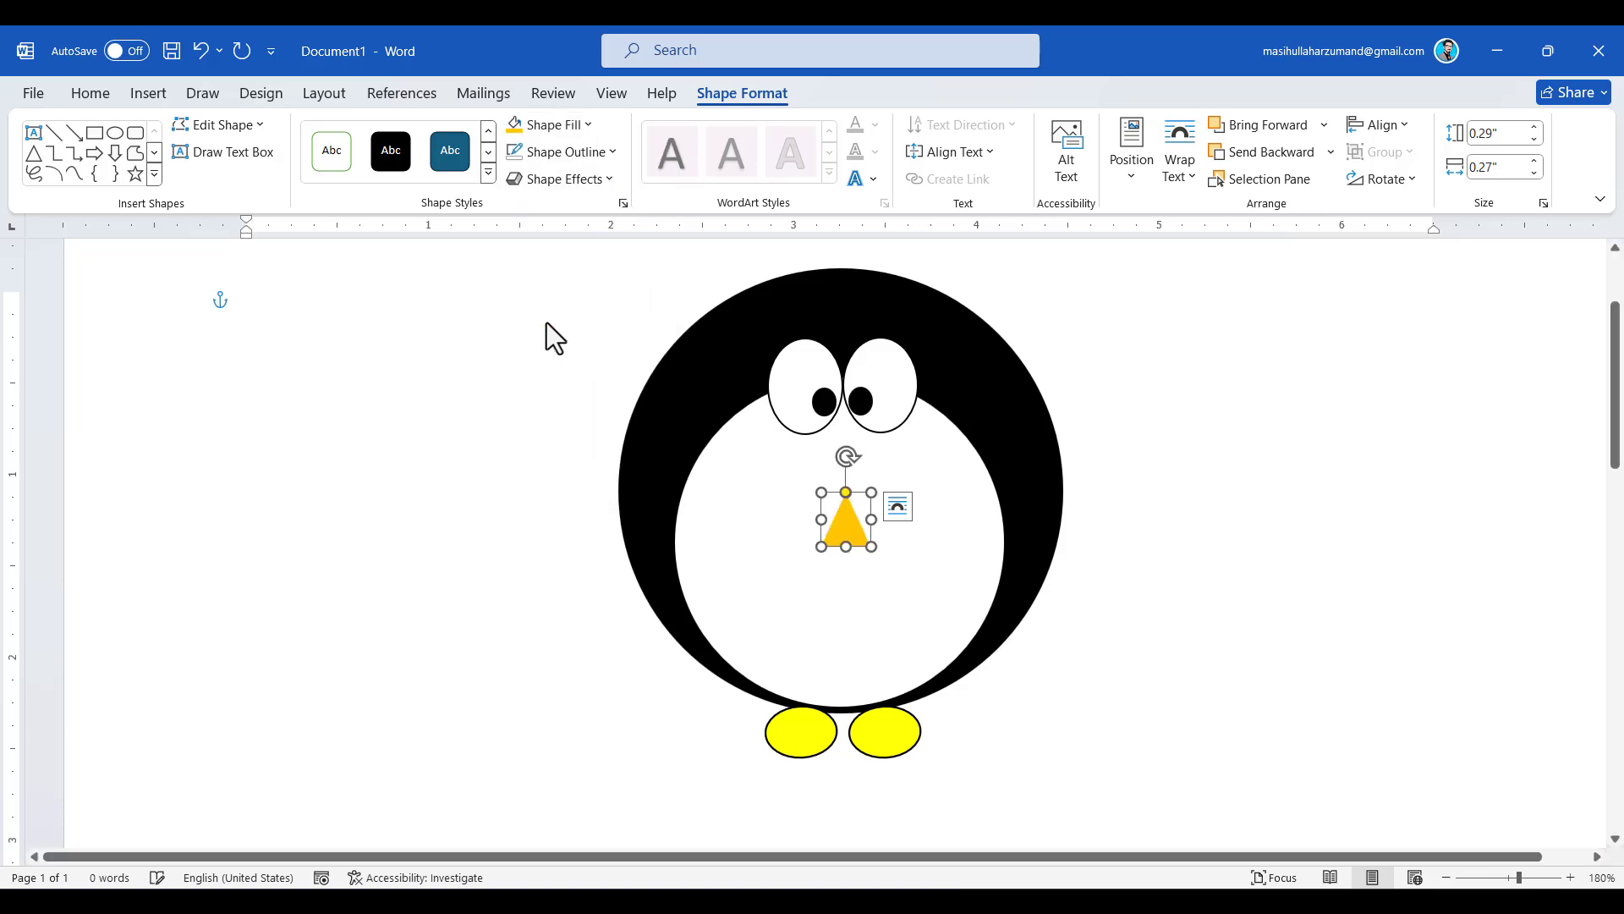
pyautogui.moveTo(844, 513); pyautogui.dragTo(845, 464)
pyautogui.click(1205, 600)
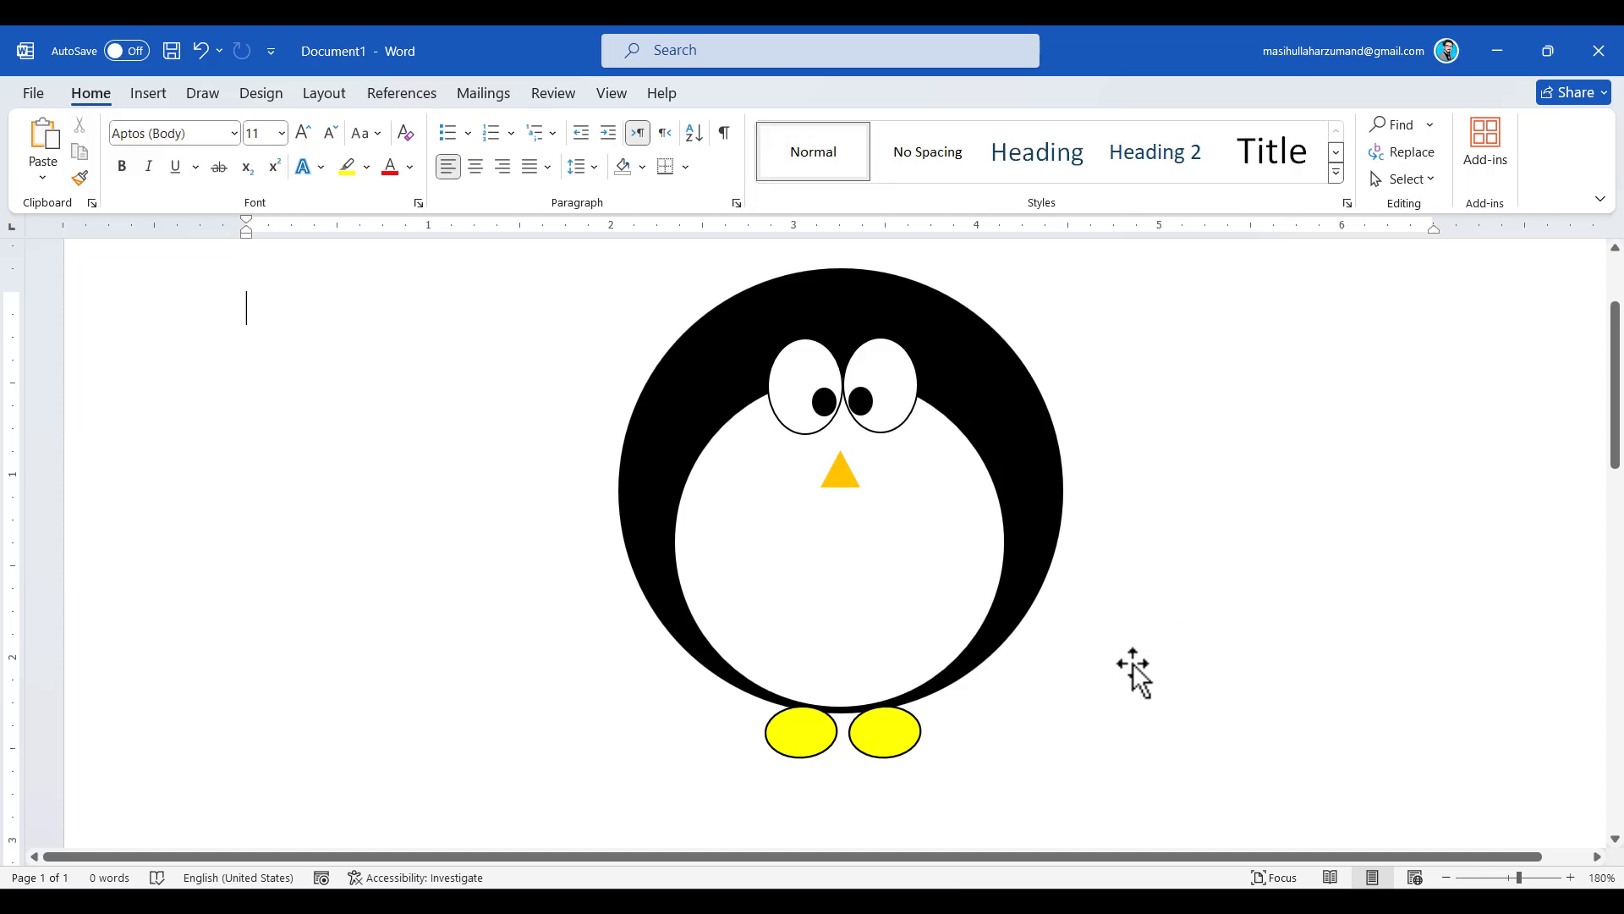
# Try to enlarge both yellow feet outward, the right one to about 0.48" by 0.32".
pyautogui.click(891, 733)
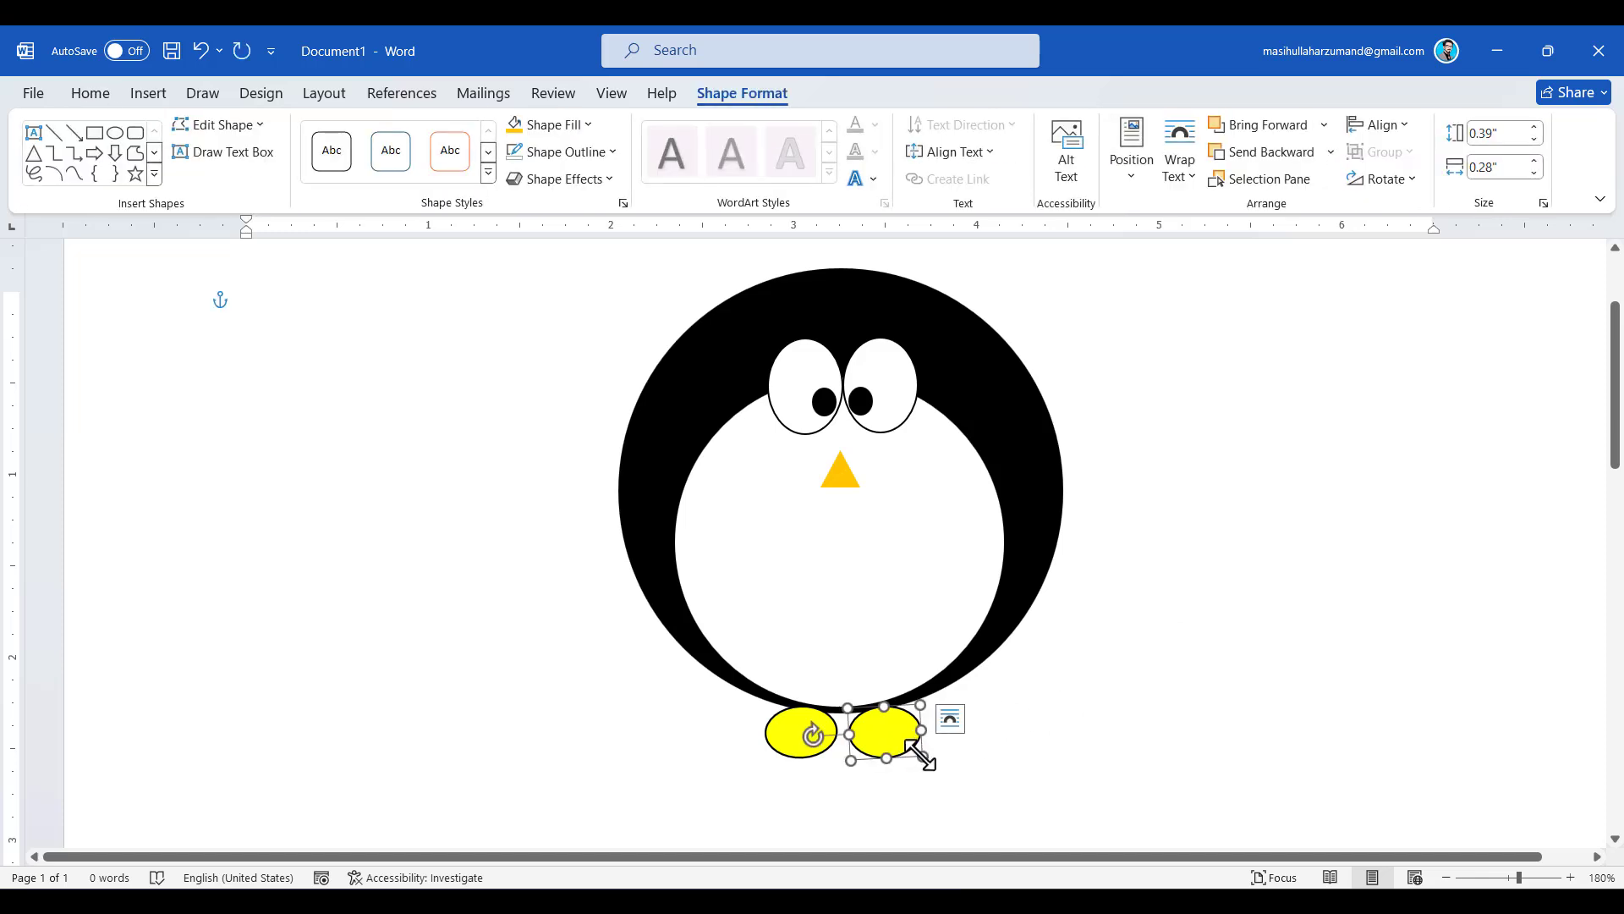
pyautogui.moveTo(922, 756); pyautogui.dragTo(935, 759)
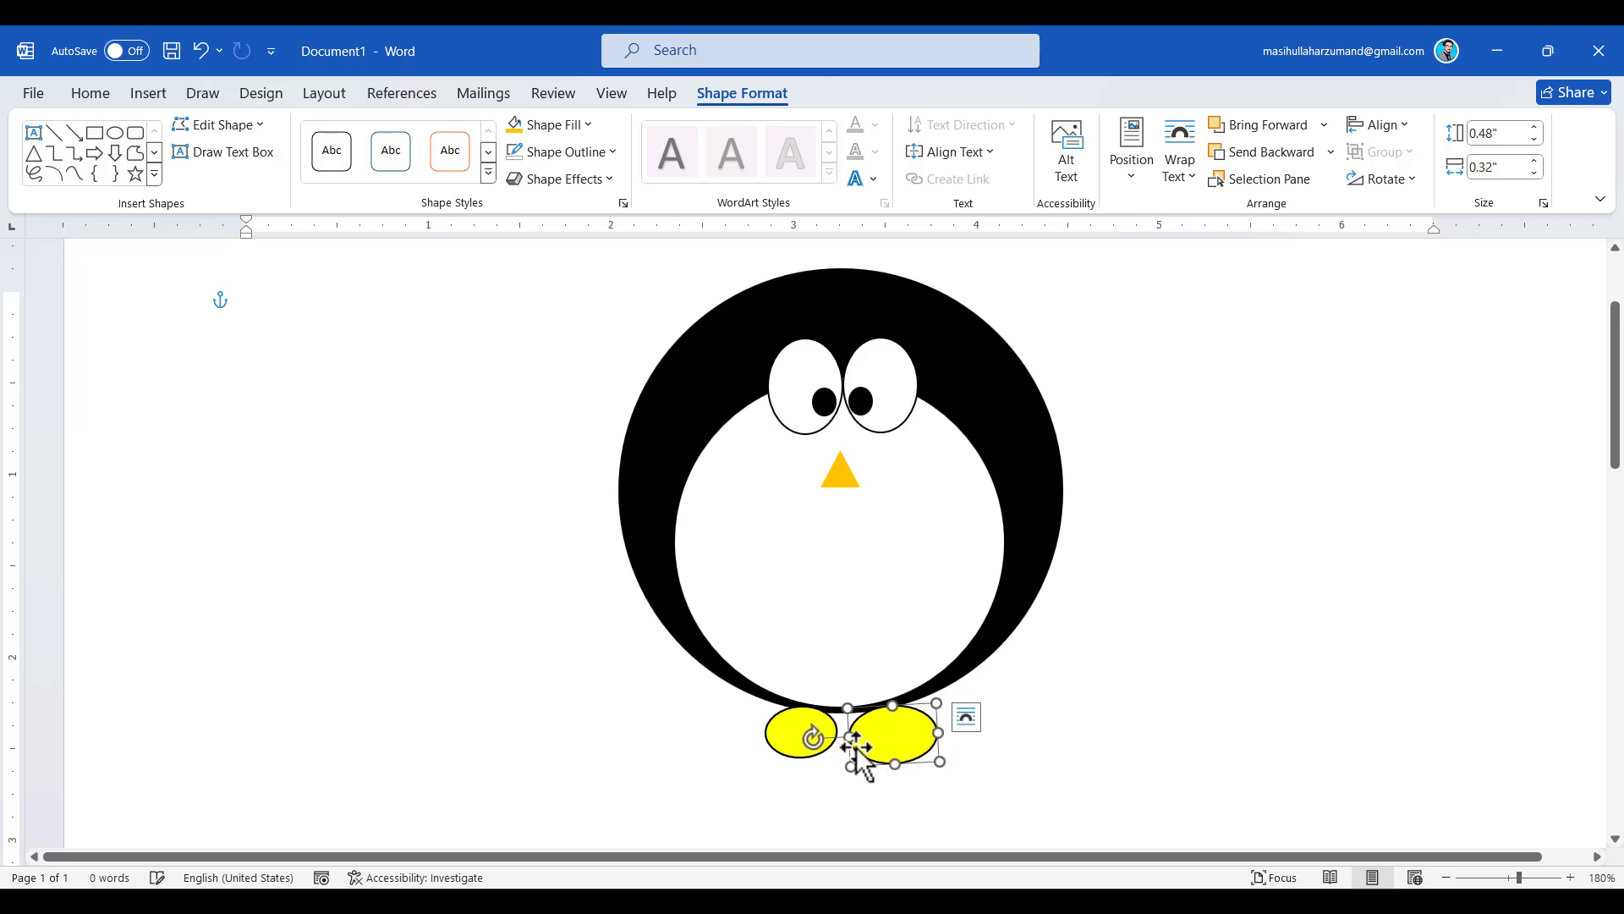
pyautogui.click(785, 734)
pyautogui.moveTo(764, 759); pyautogui.dragTo(746, 766)
pyautogui.scroll(-1, 960, 760)
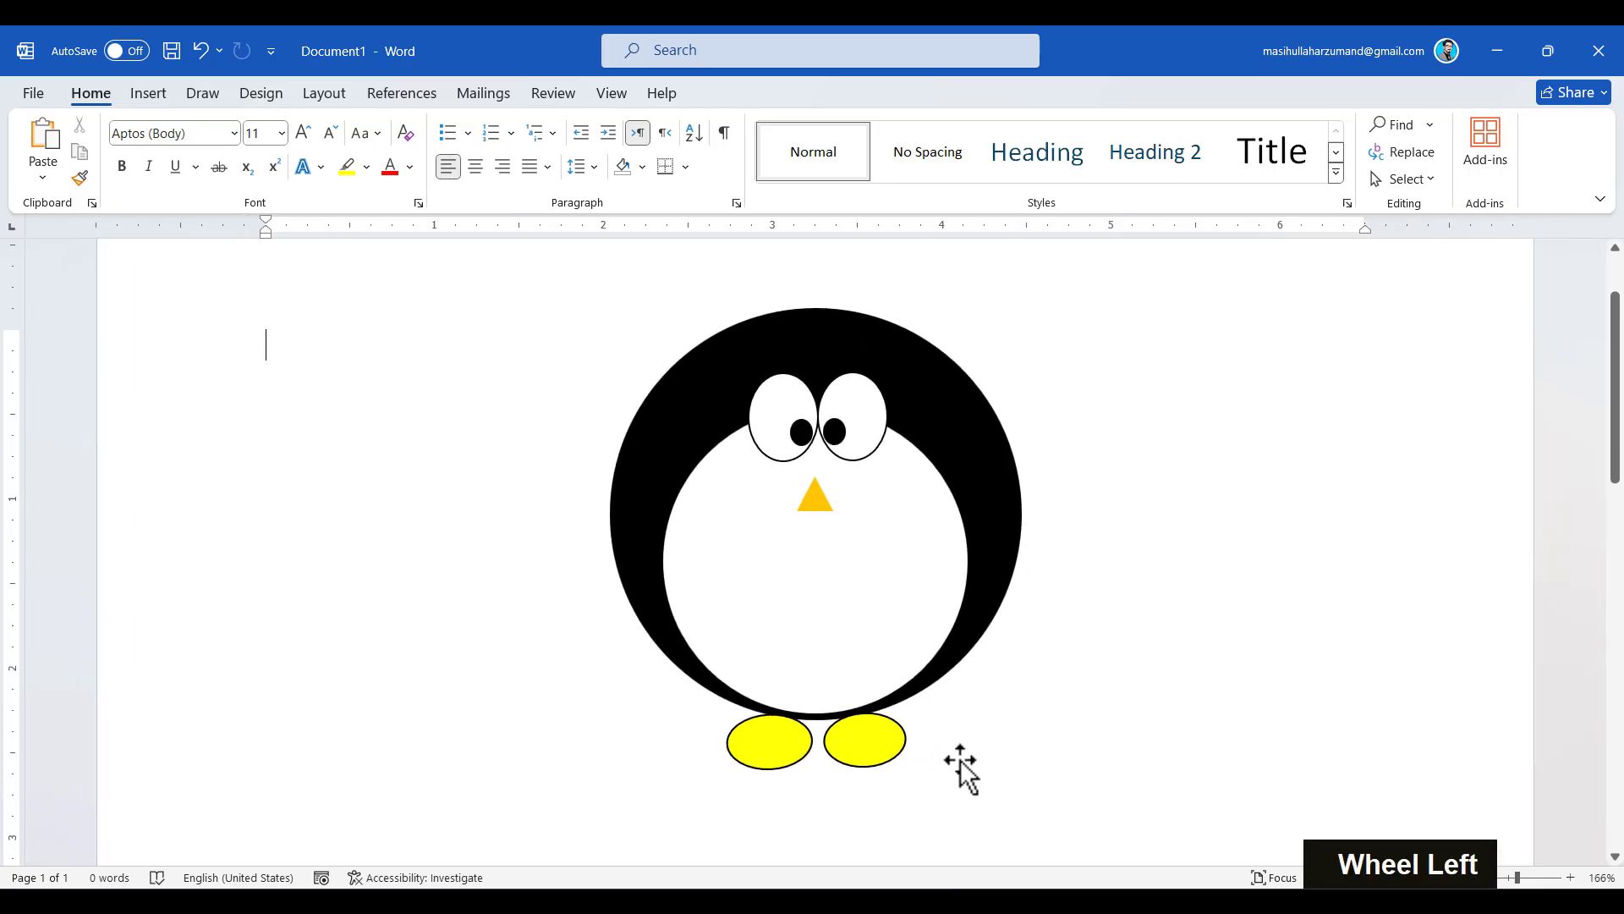
# Undo the enlargement of both yellow feet.
pyautogui.click(783, 757)
pyautogui.hotkey('ctrl', 'z')
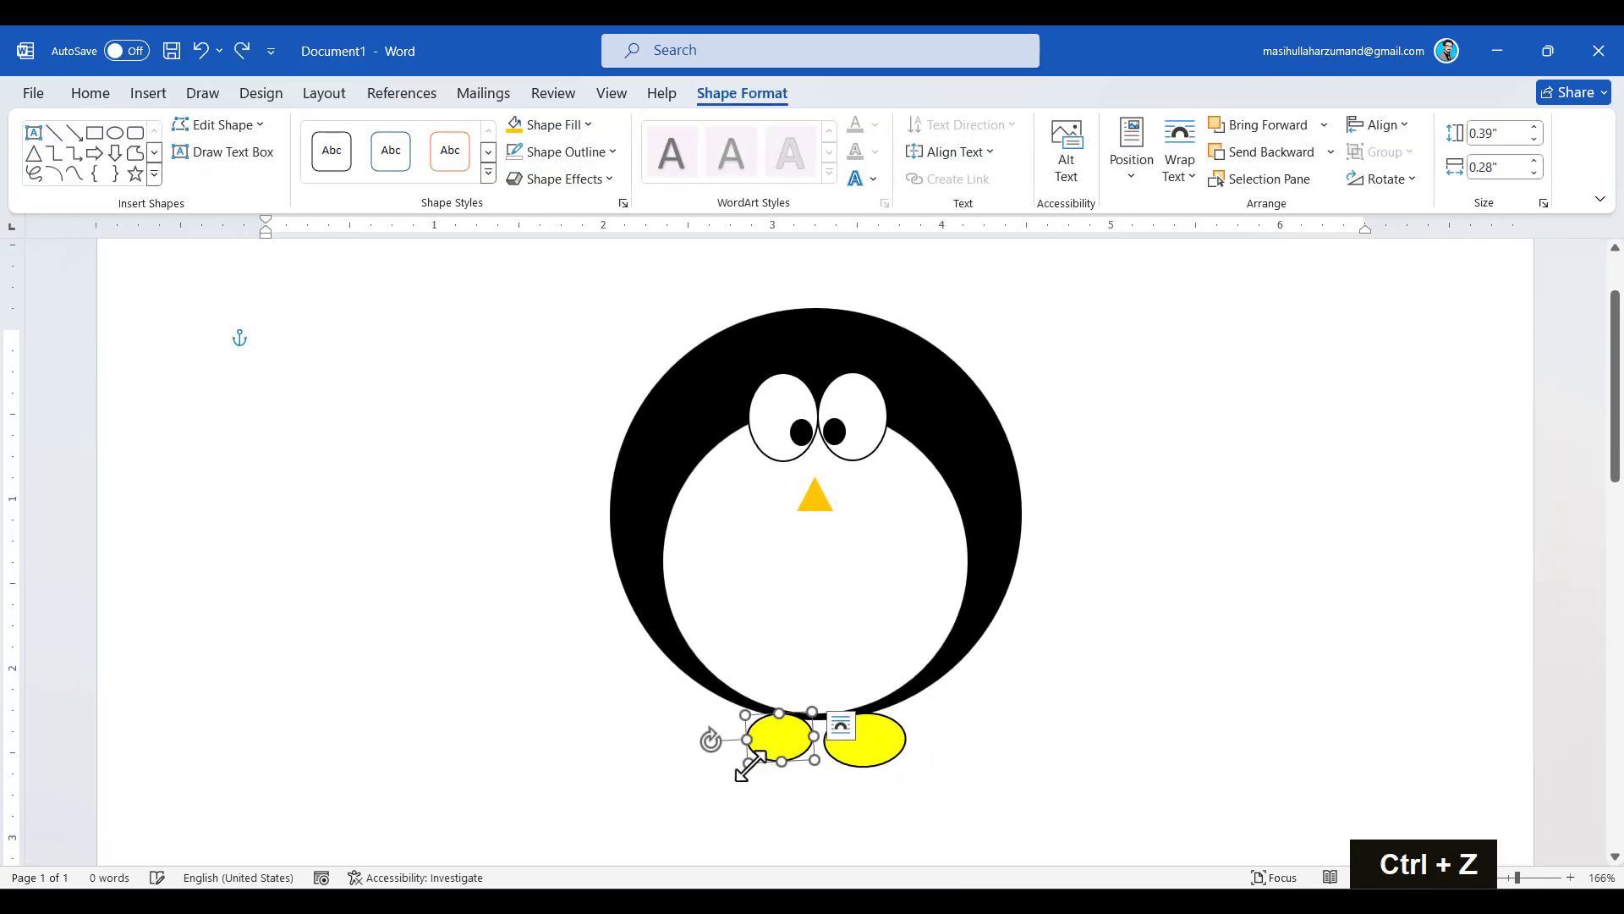
pyautogui.moveTo(748, 766); pyautogui.dragTo(744, 759)
pyautogui.click(991, 808)
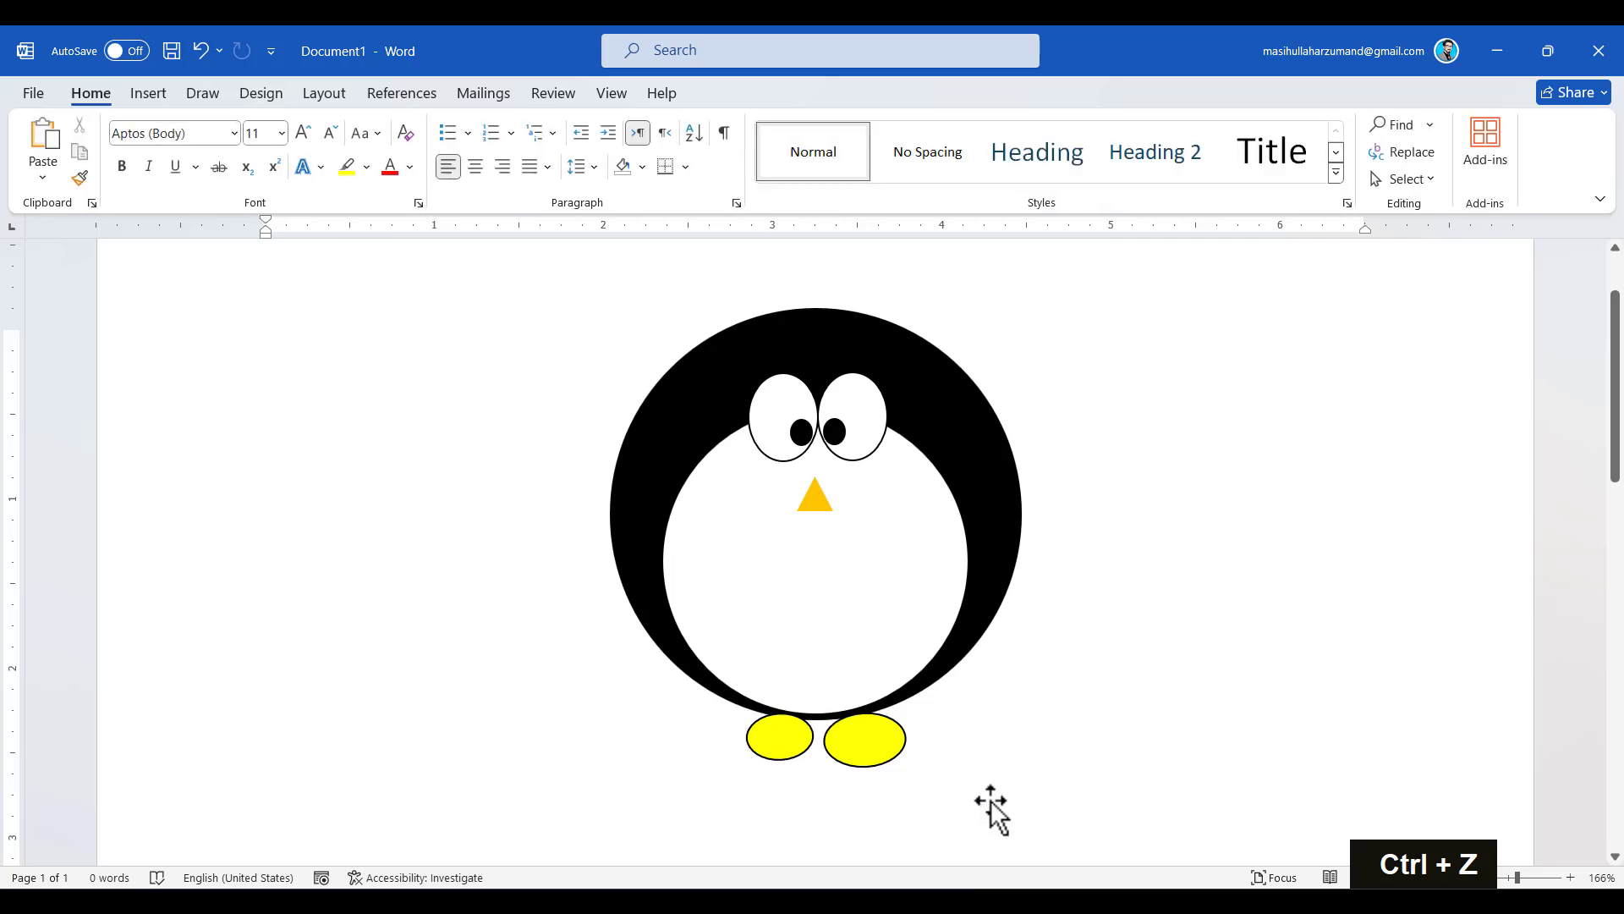
pyautogui.hotkey('ctrl', 'z')
pyautogui.click(871, 728)
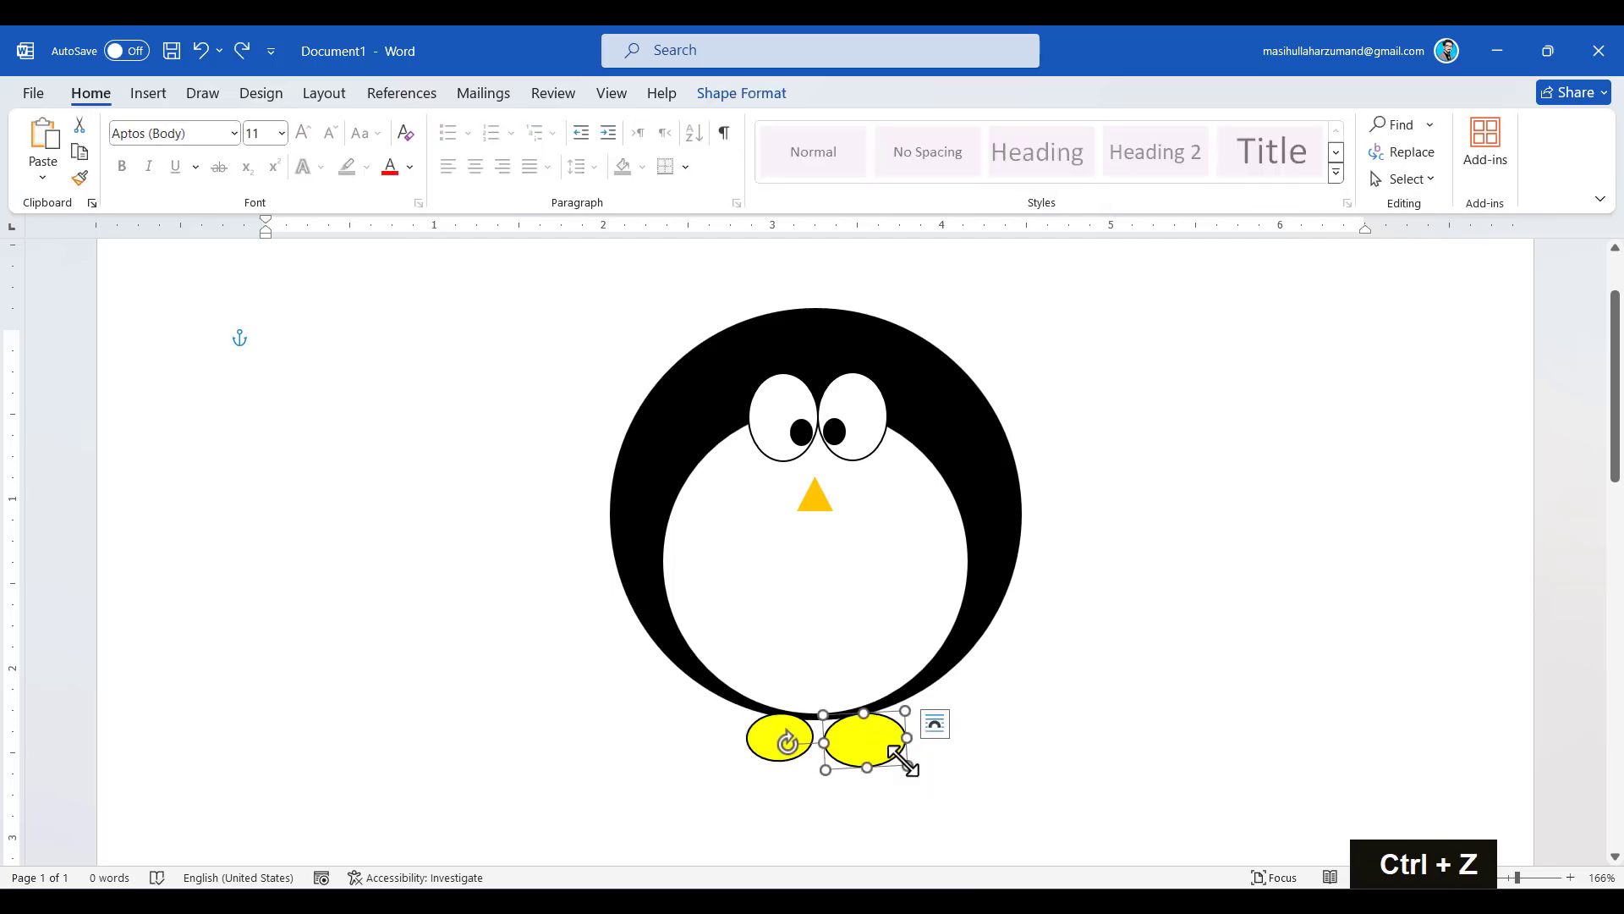
pyautogui.hotkey('ctrl', 'z')
pyautogui.click(967, 748)
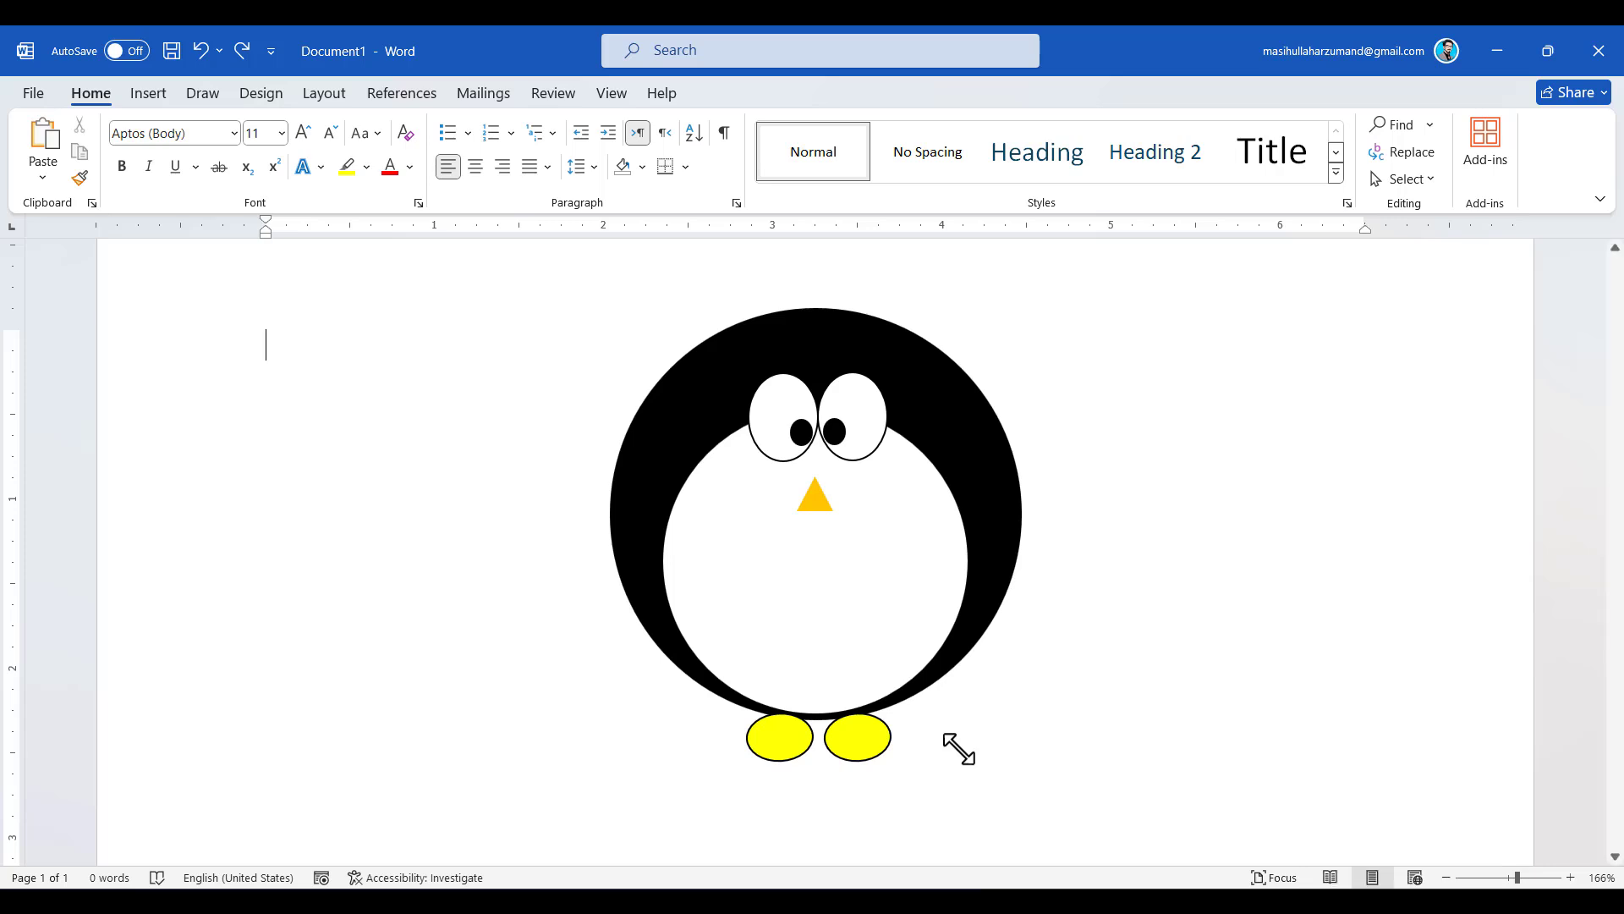
pyautogui.click(849, 744)
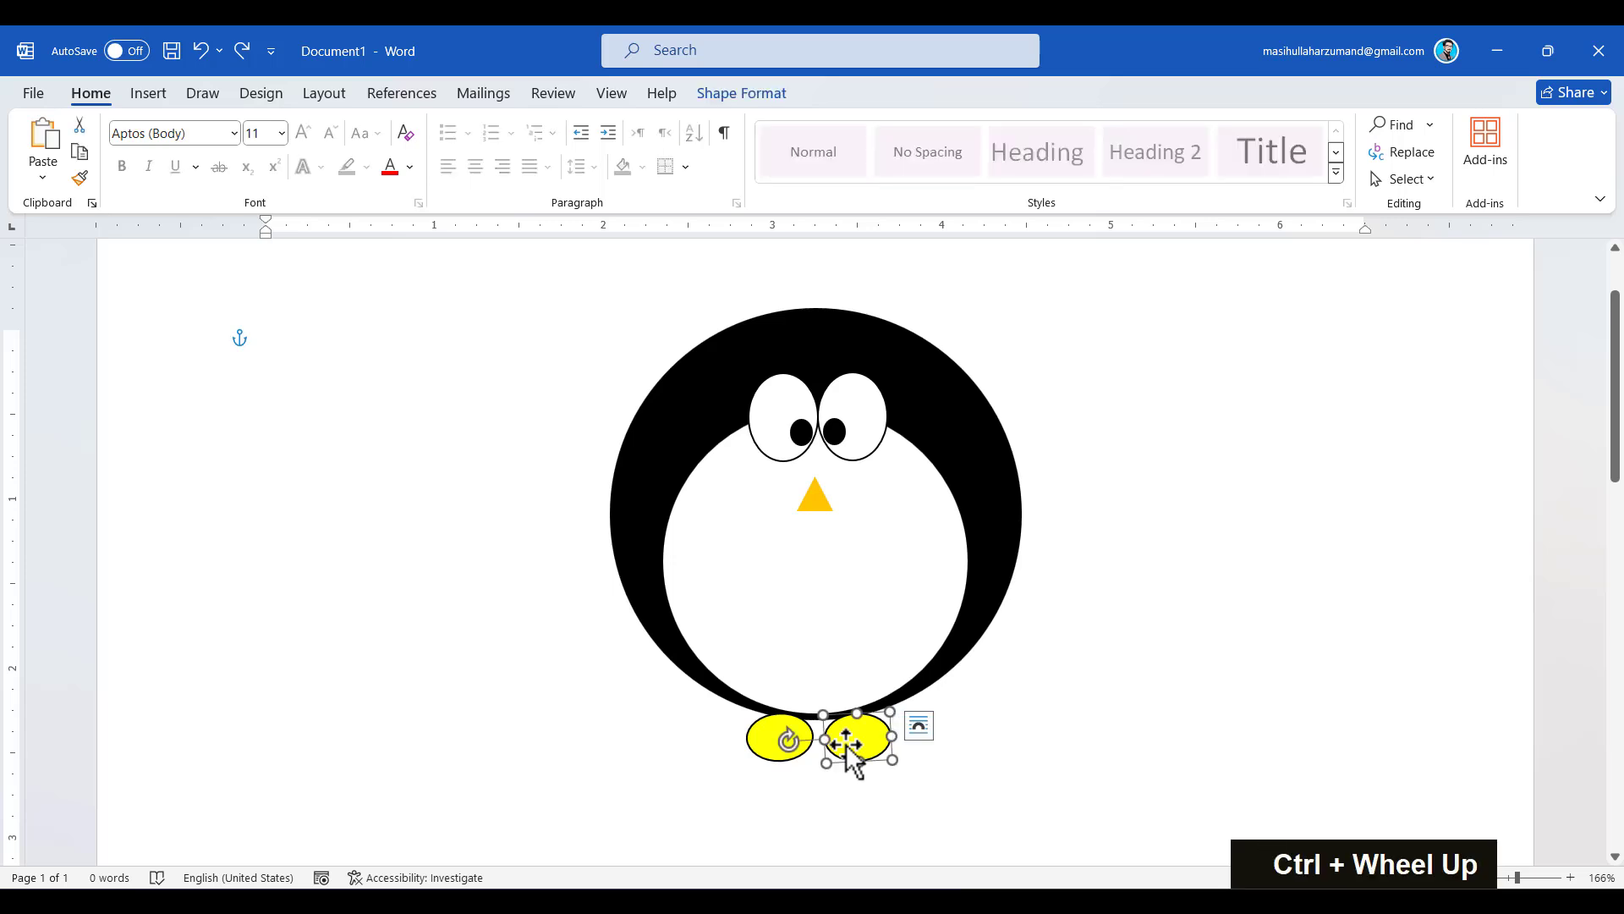
pyautogui.click(1110, 650)
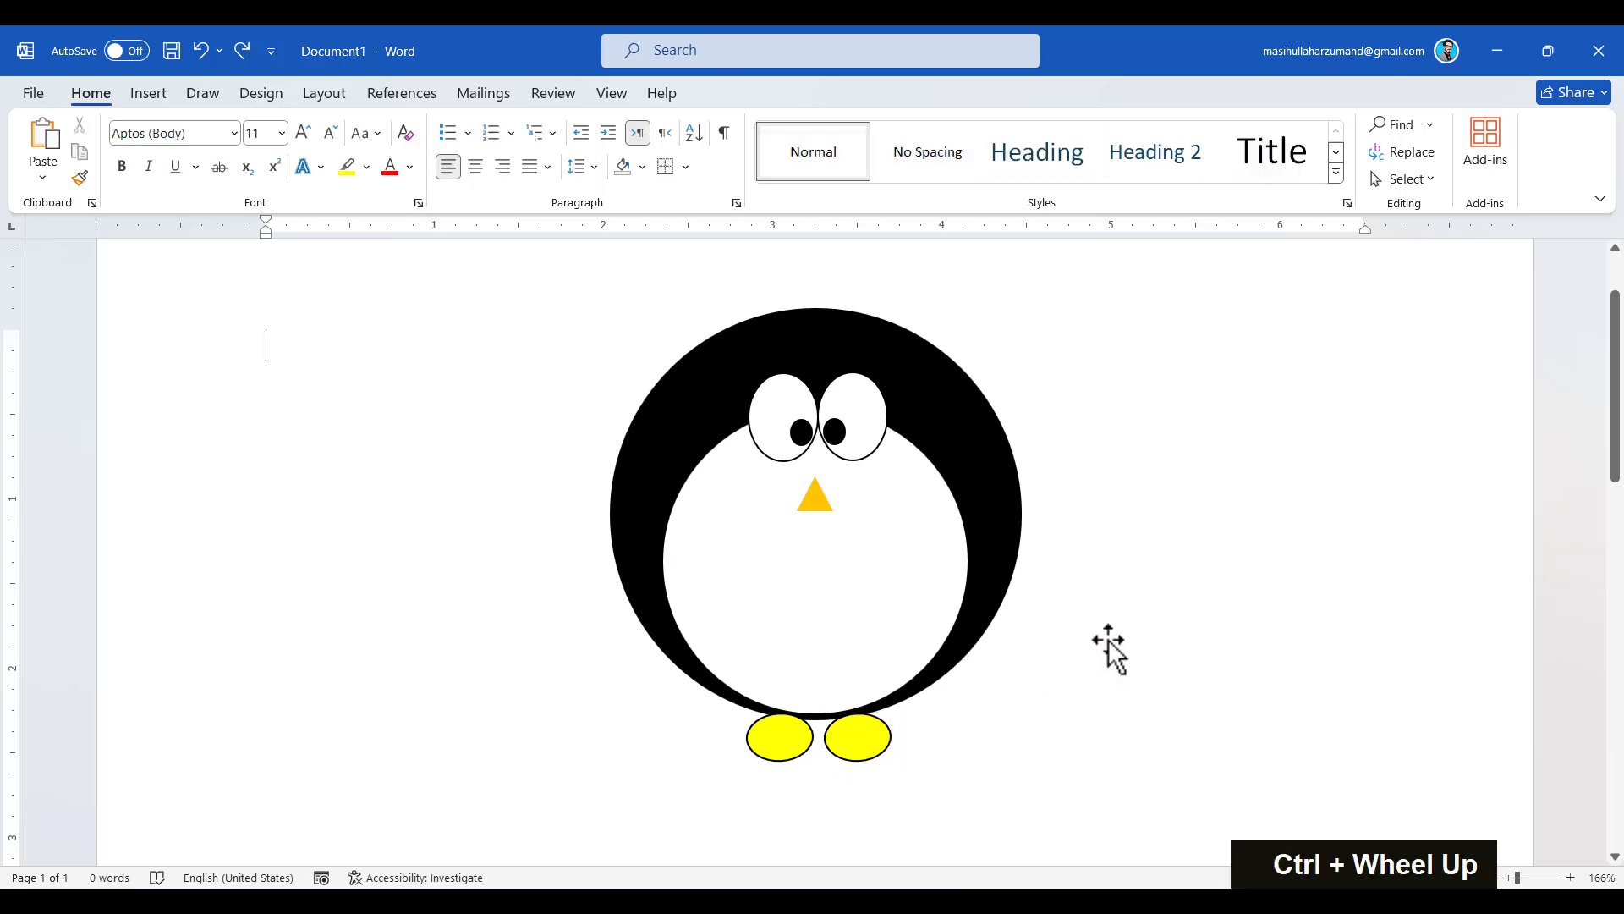
# Draw a D-shaped flowchart Delay shape about 0.5" high and 0.42" wide beside the body's right edge.
pyautogui.click(148, 97)
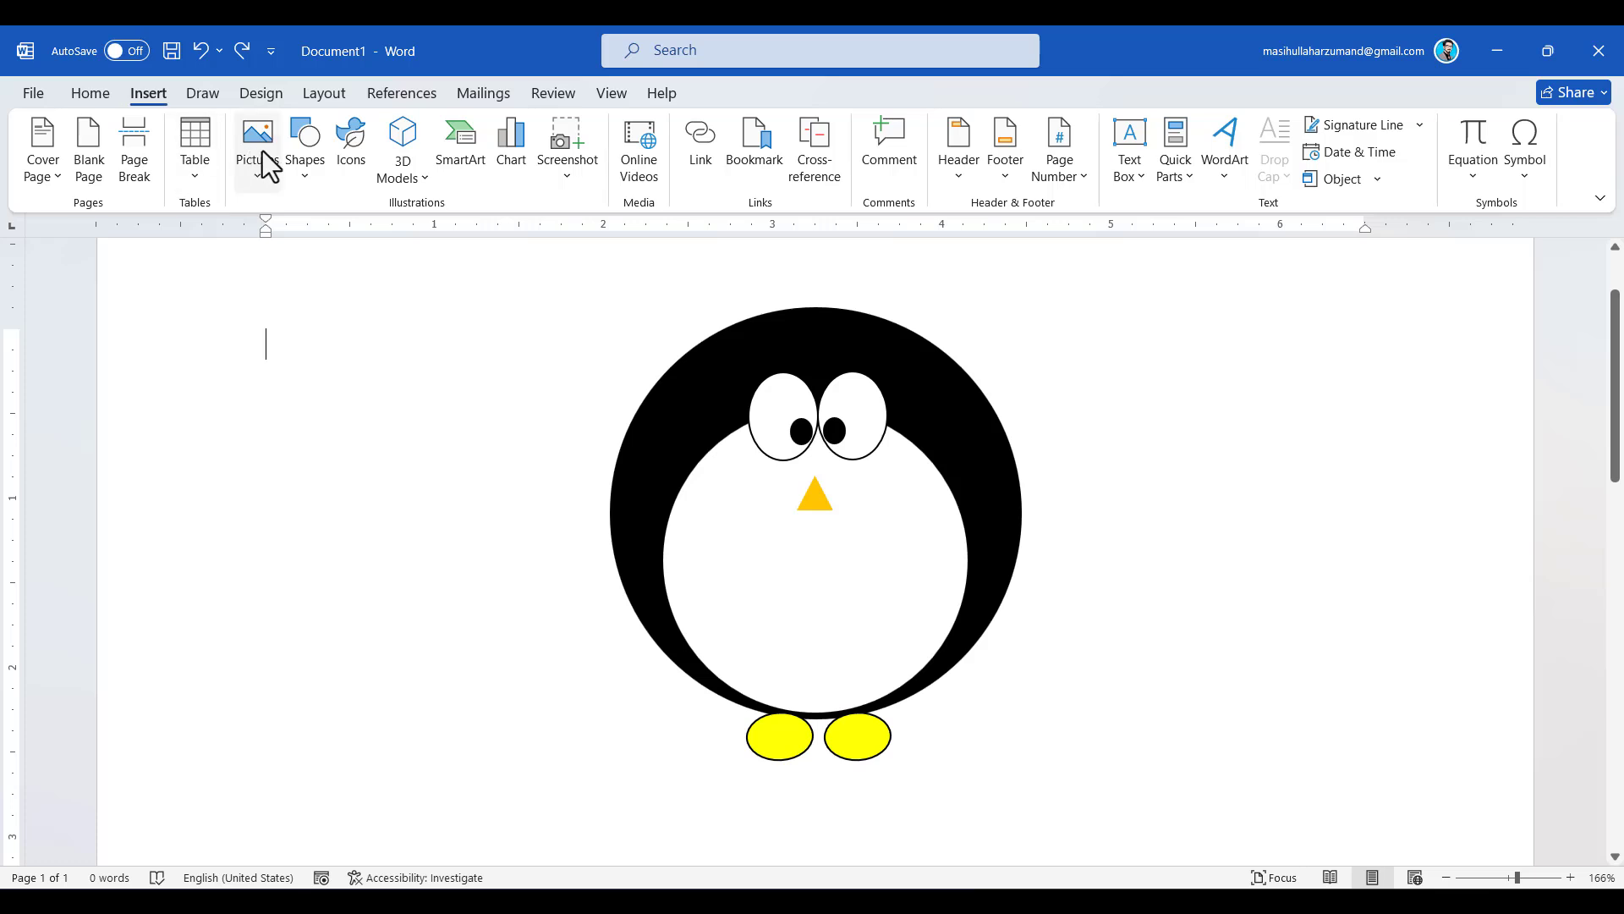
pyautogui.click(315, 174)
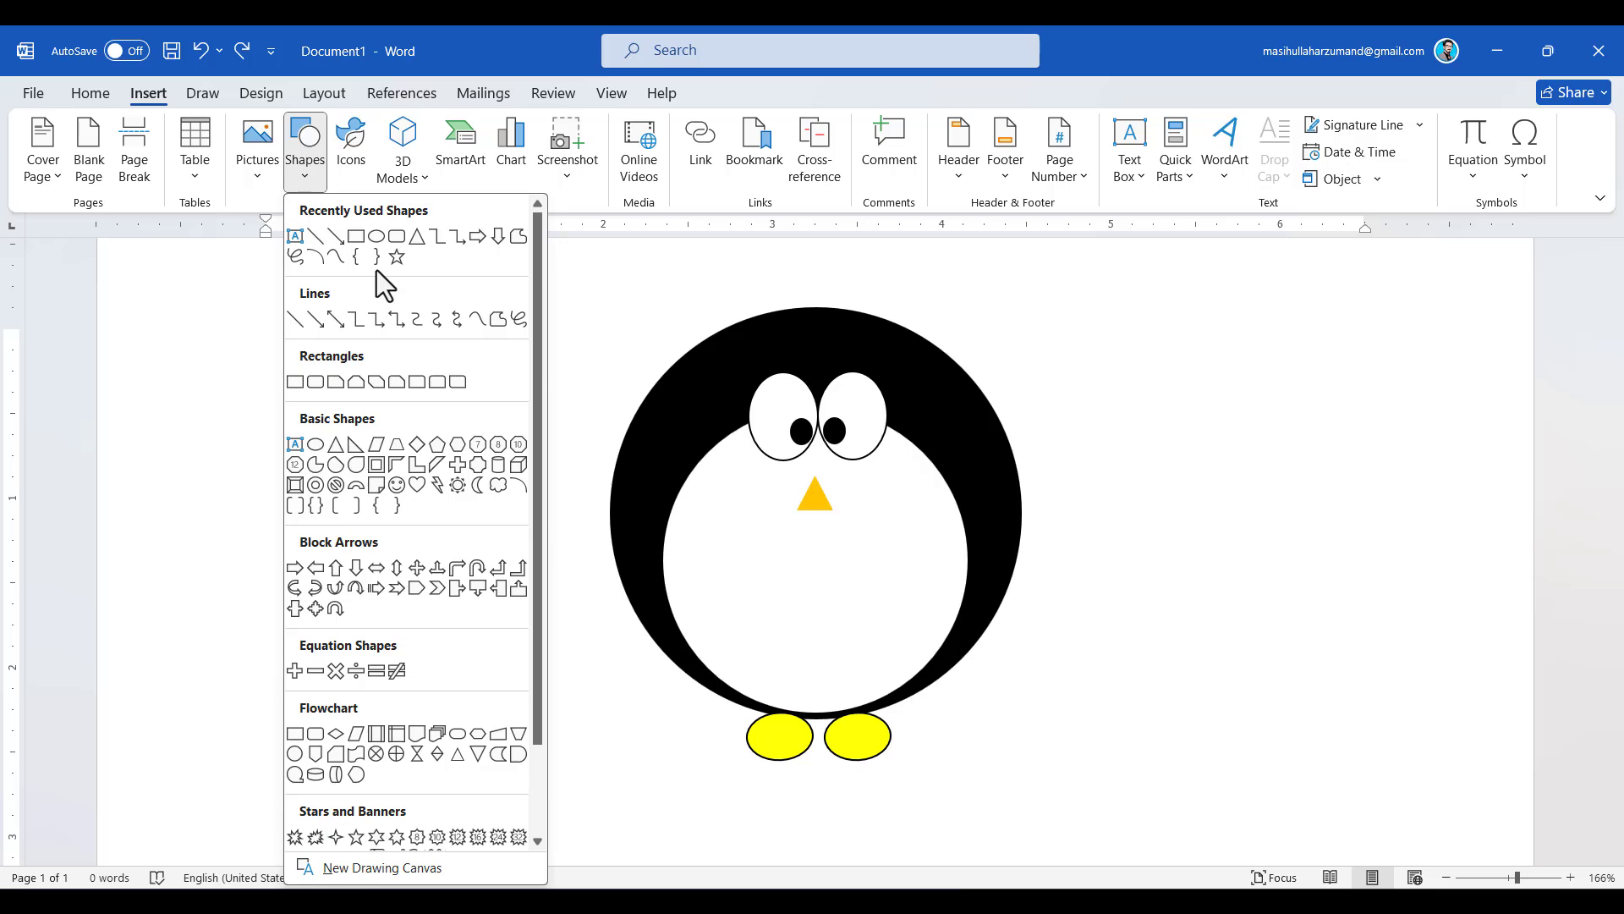
pyautogui.click(519, 756)
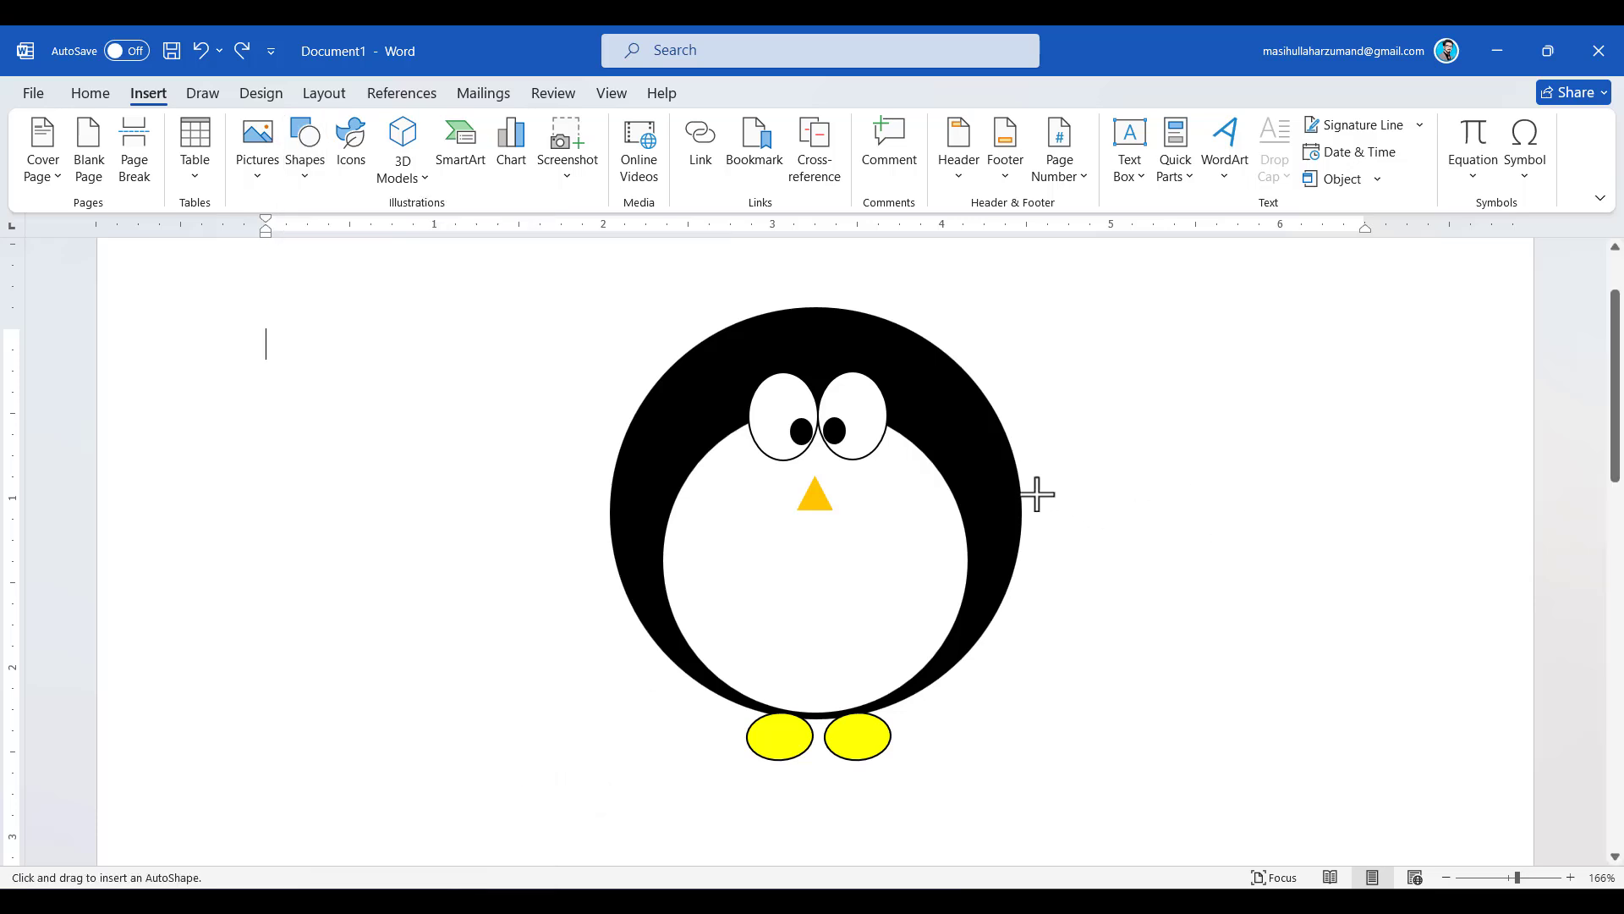
pyautogui.moveTo(1033, 492); pyautogui.dragTo(1105, 578)
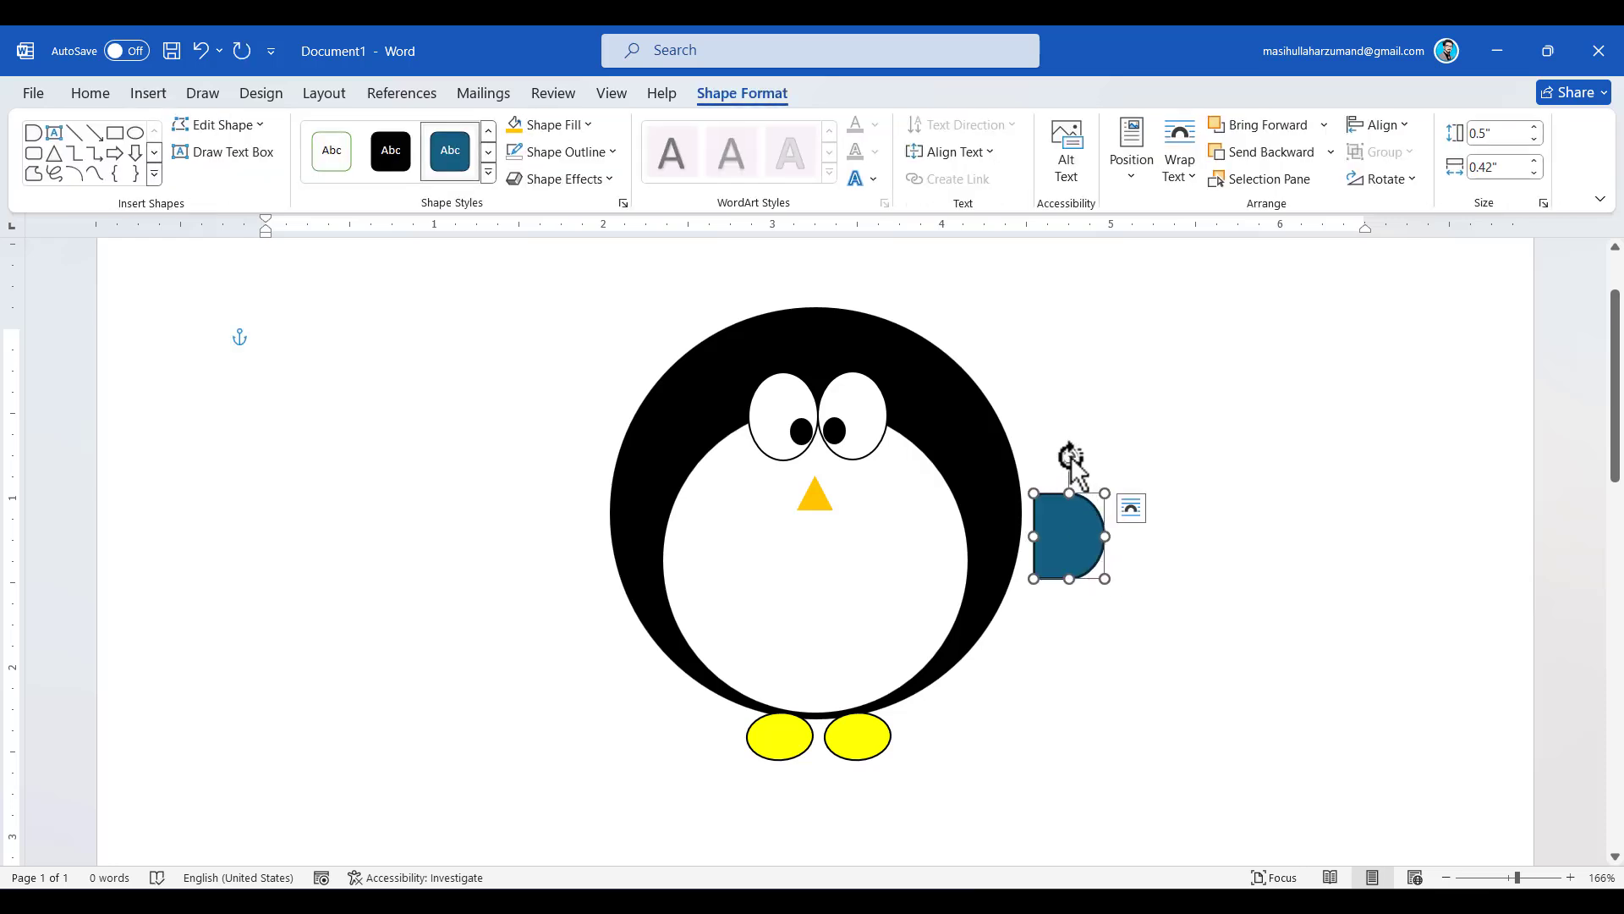
# Rotate the Delay shape 90° to the right and move it slightly up and left against the body's right edge.
pyautogui.click(1414, 180)
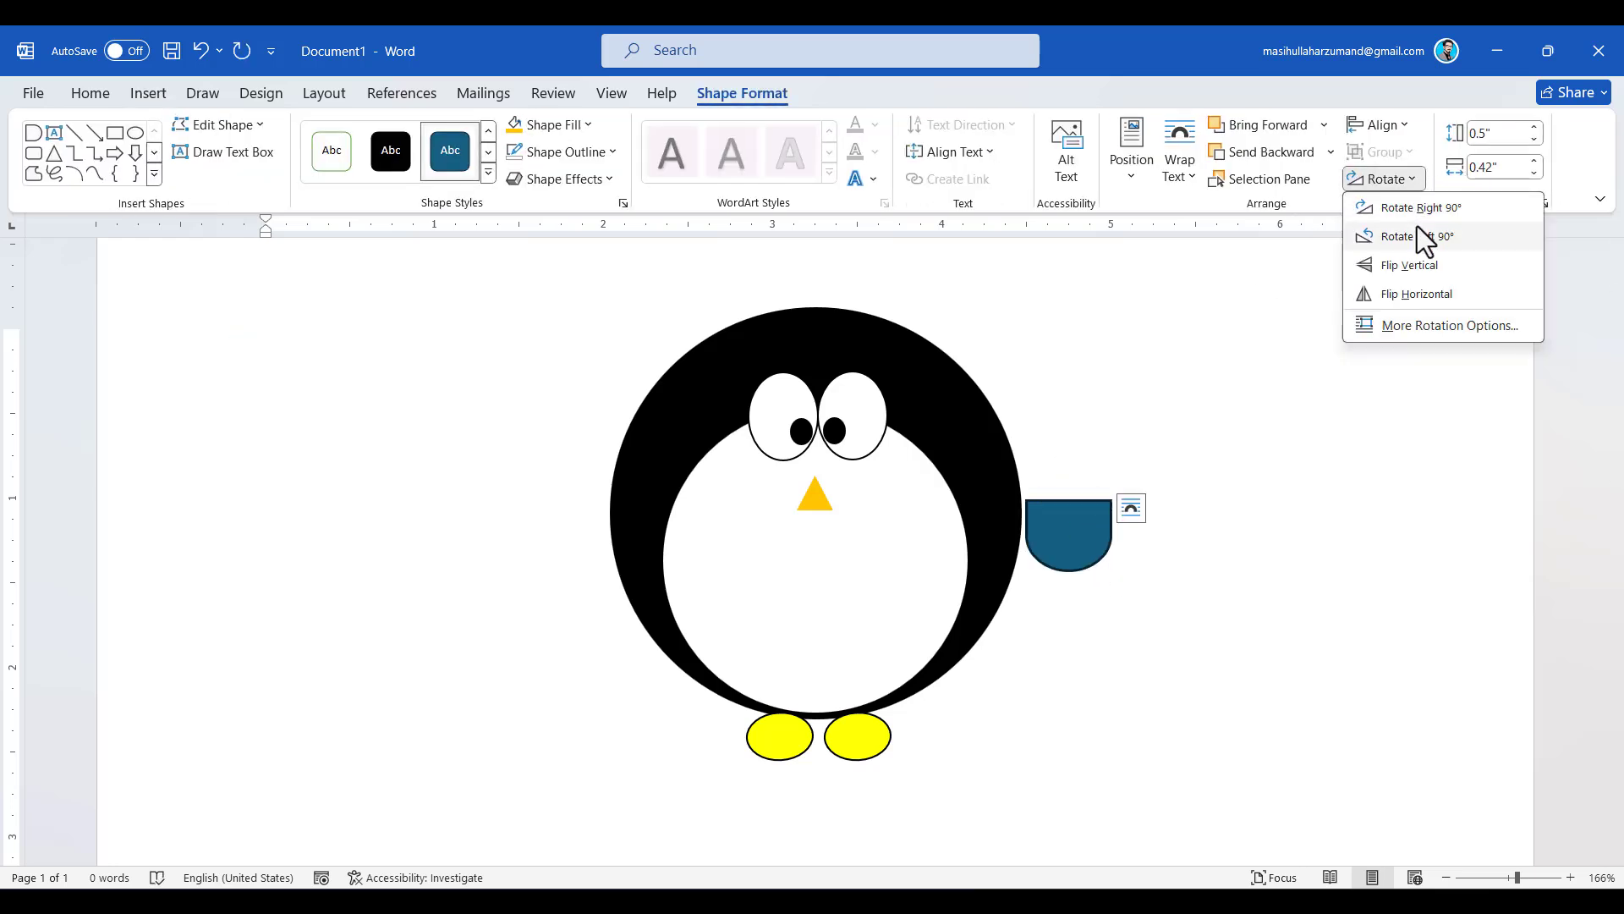
pyautogui.click(1410, 206)
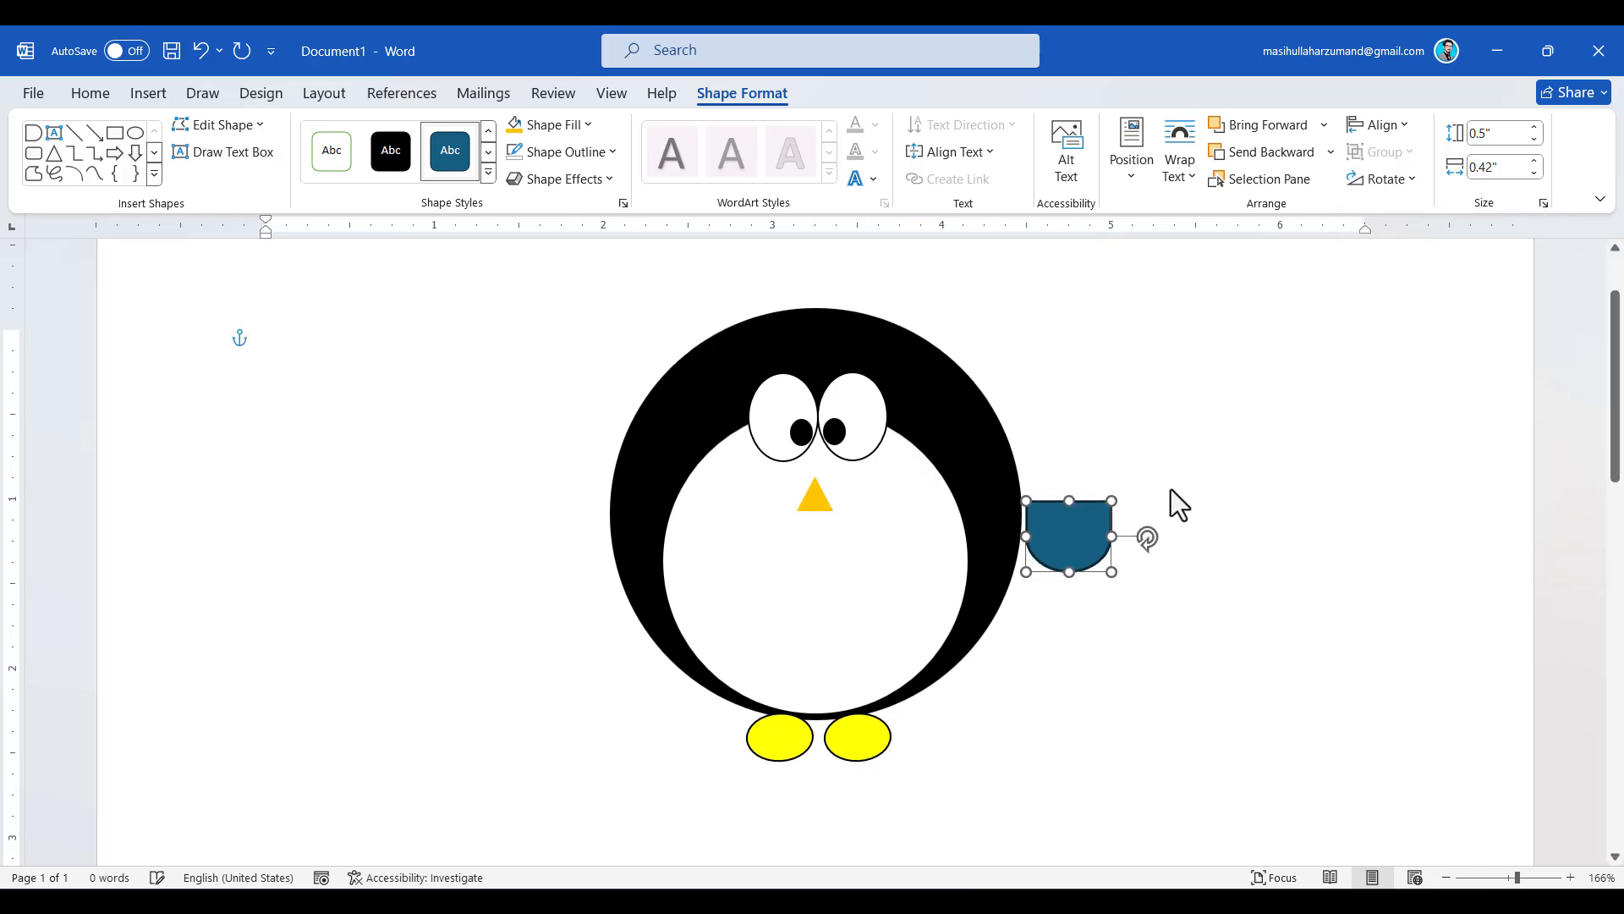
pyautogui.moveTo(1103, 523); pyautogui.dragTo(1092, 500)
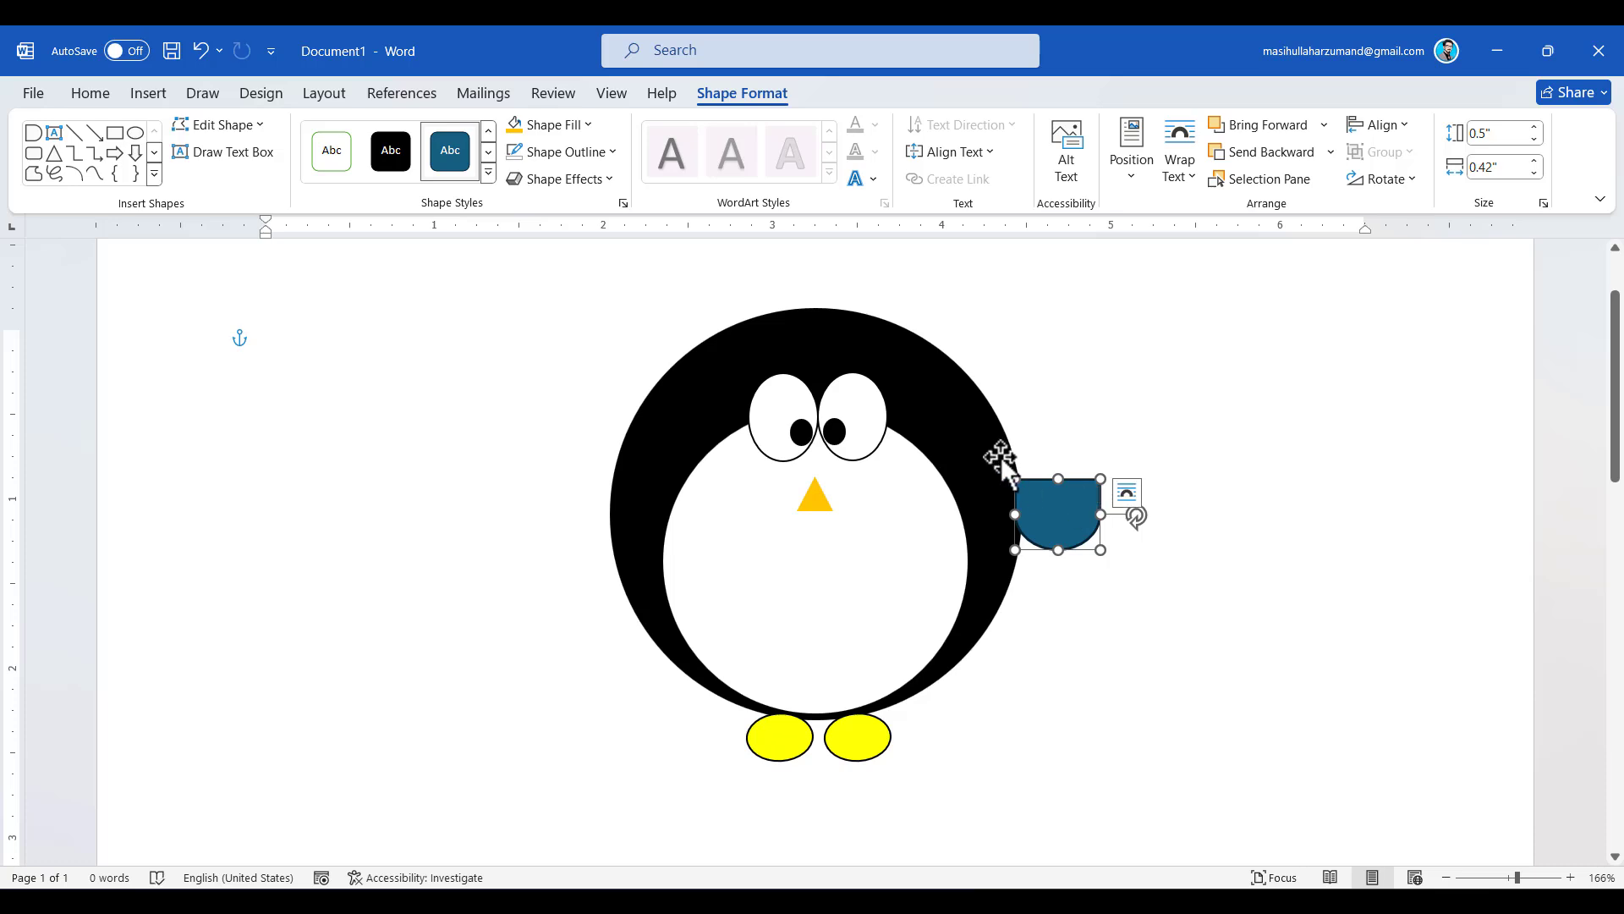
# Fill the wing shape beside the body's right edge with black and remove its outline.
pyautogui.click(588, 128)
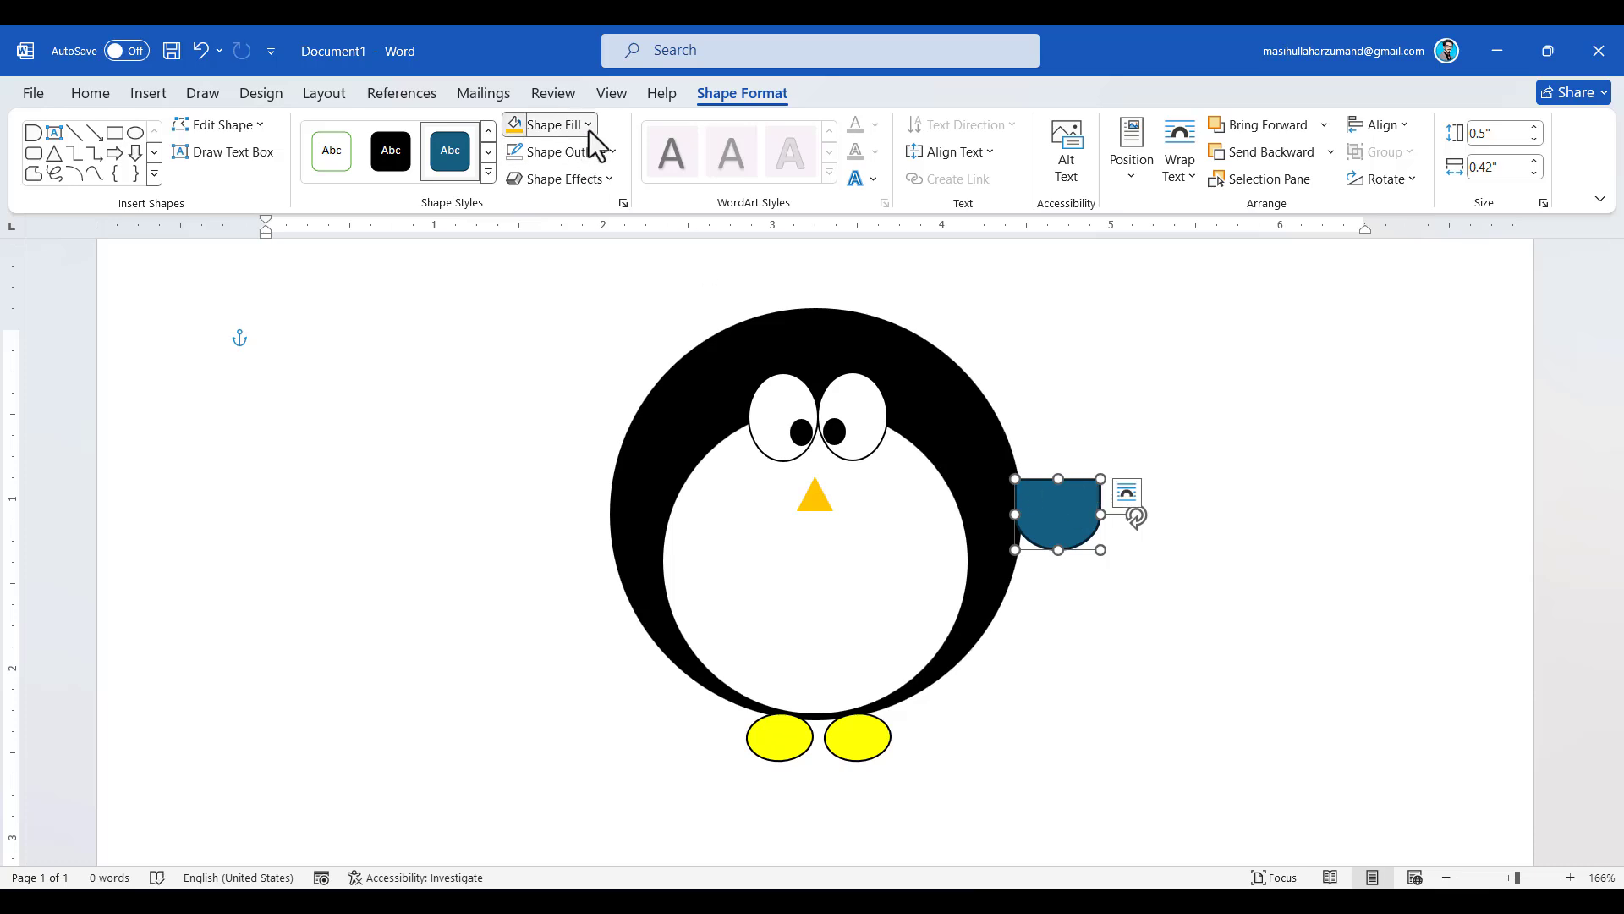
pyautogui.click(528, 180)
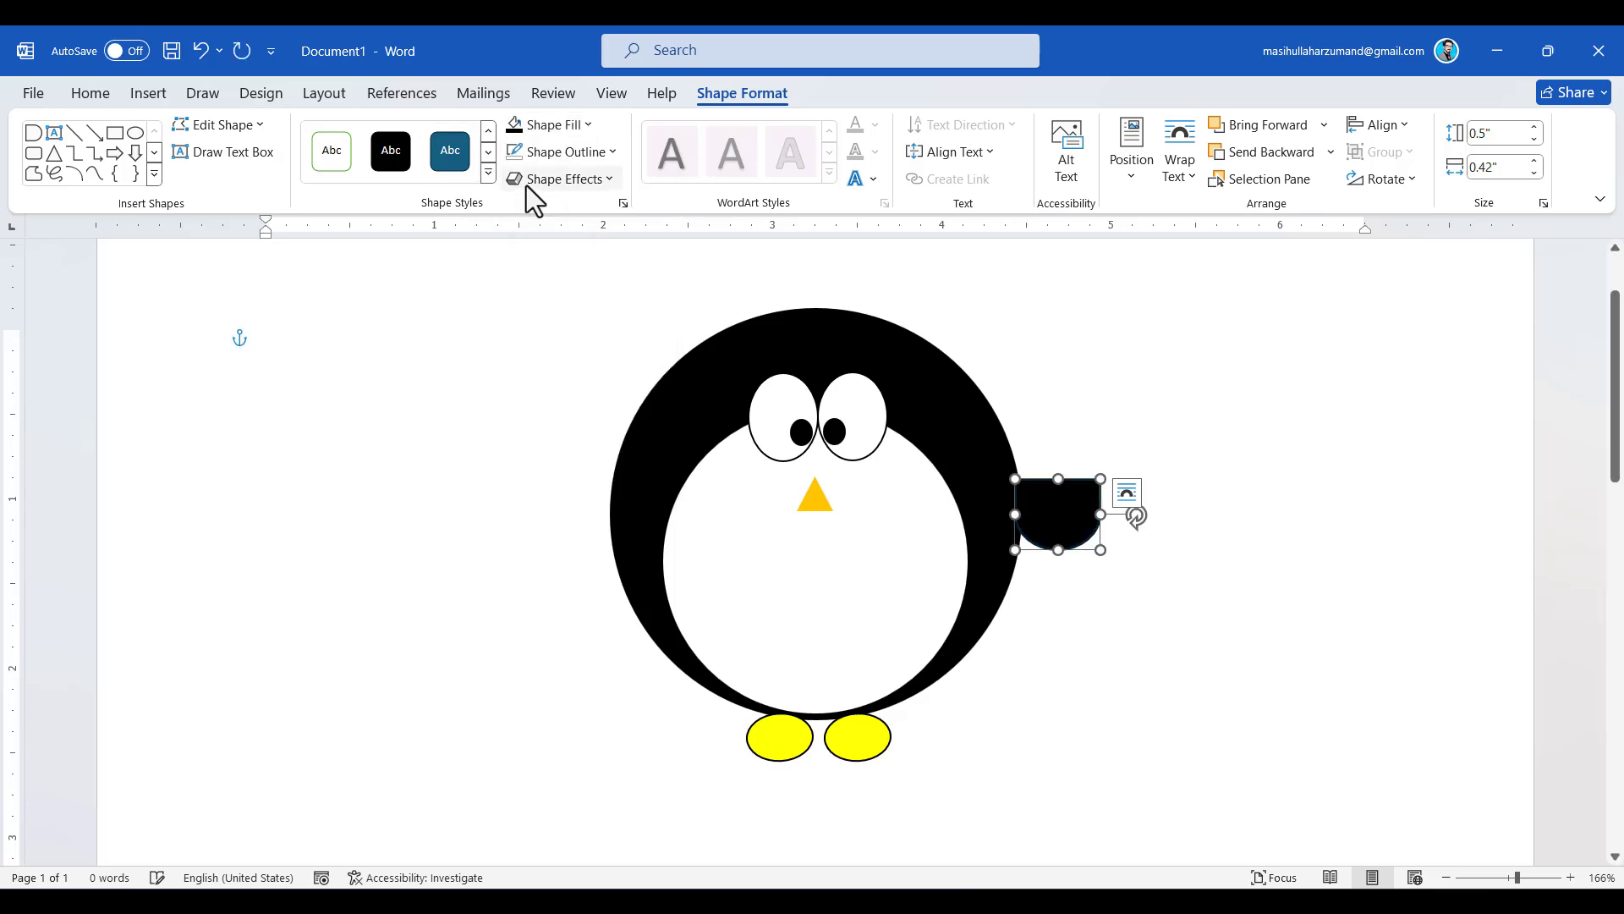
pyautogui.click(620, 152)
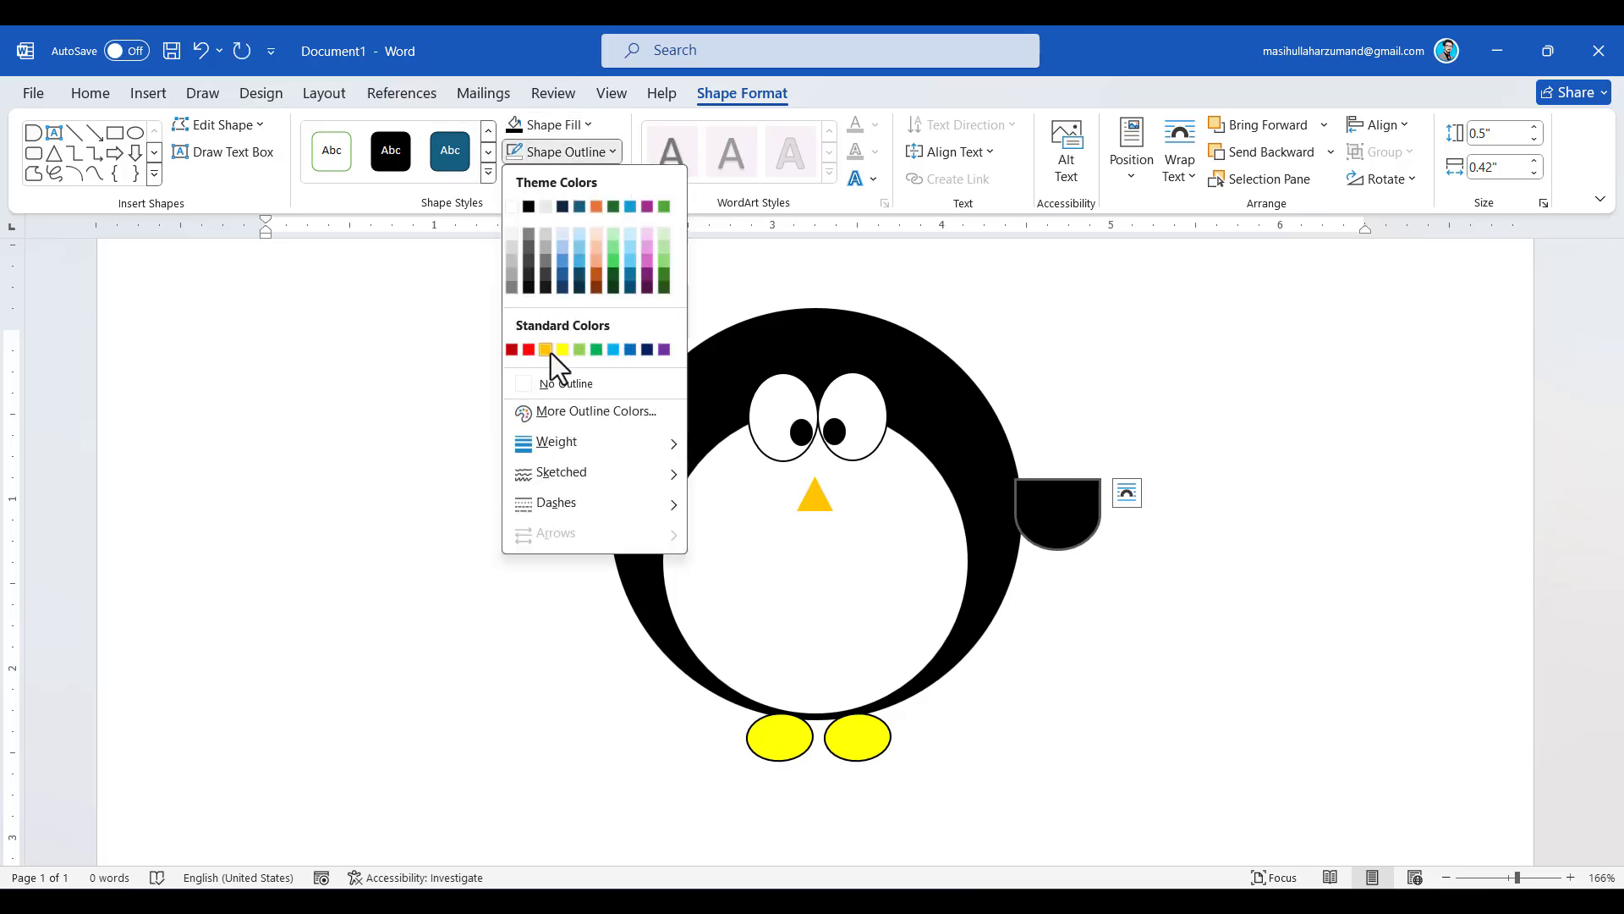
pyautogui.click(549, 383)
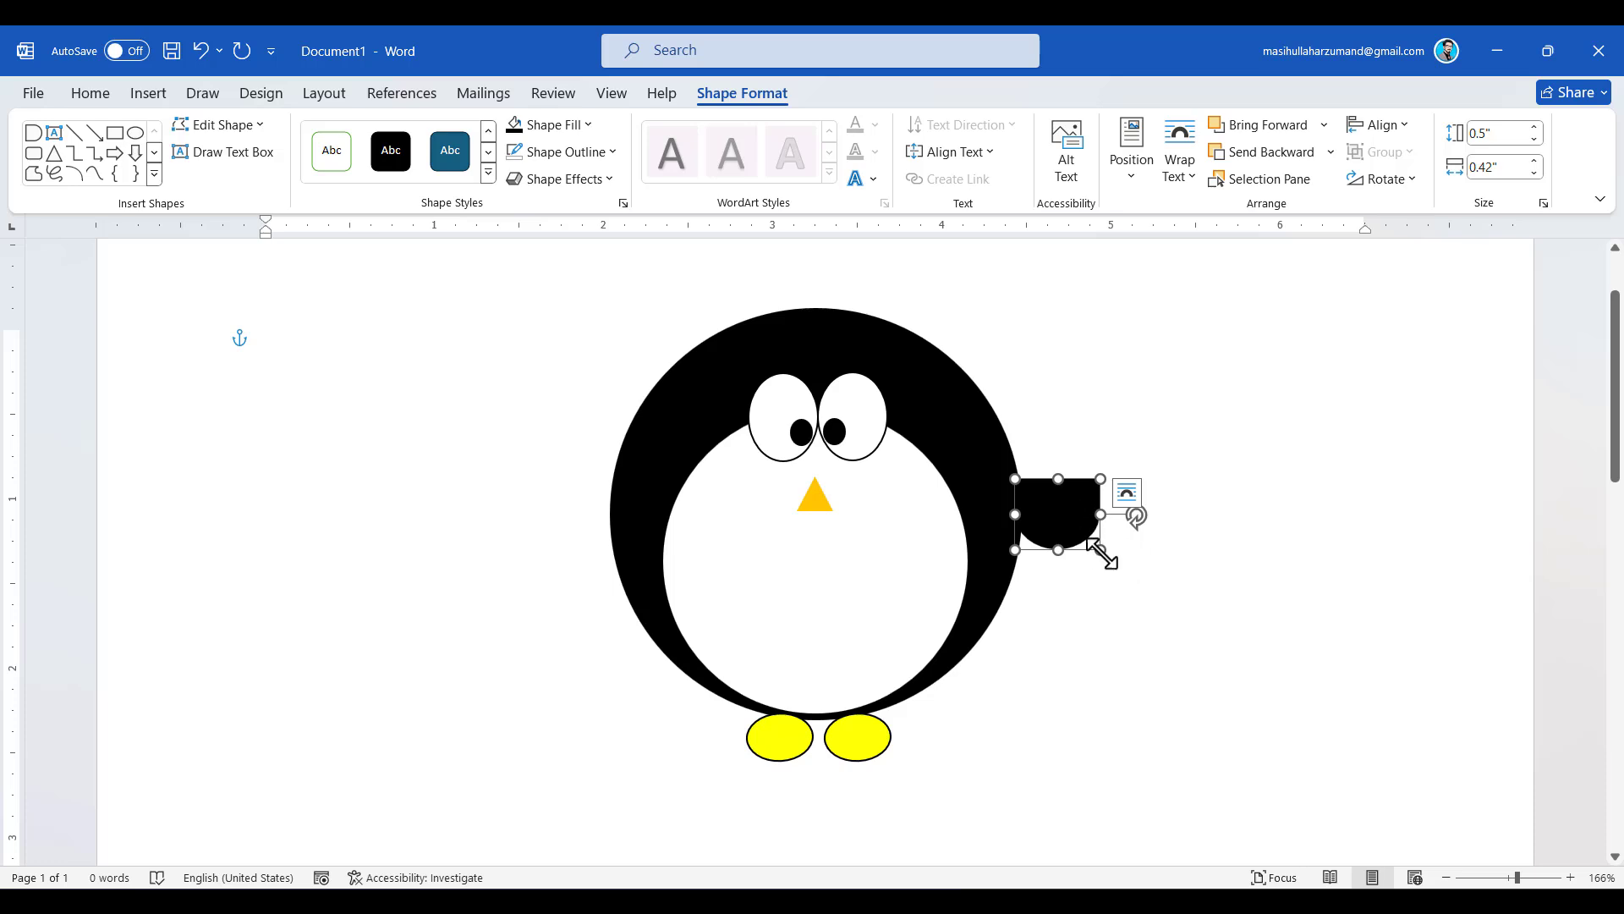
# Resize the black wing to about 0.45" by 0.31", tilt it slightly clockwise and tuck it against the body's right edge.
pyautogui.moveTo(1099, 550); pyautogui.dragTo(1084, 530)
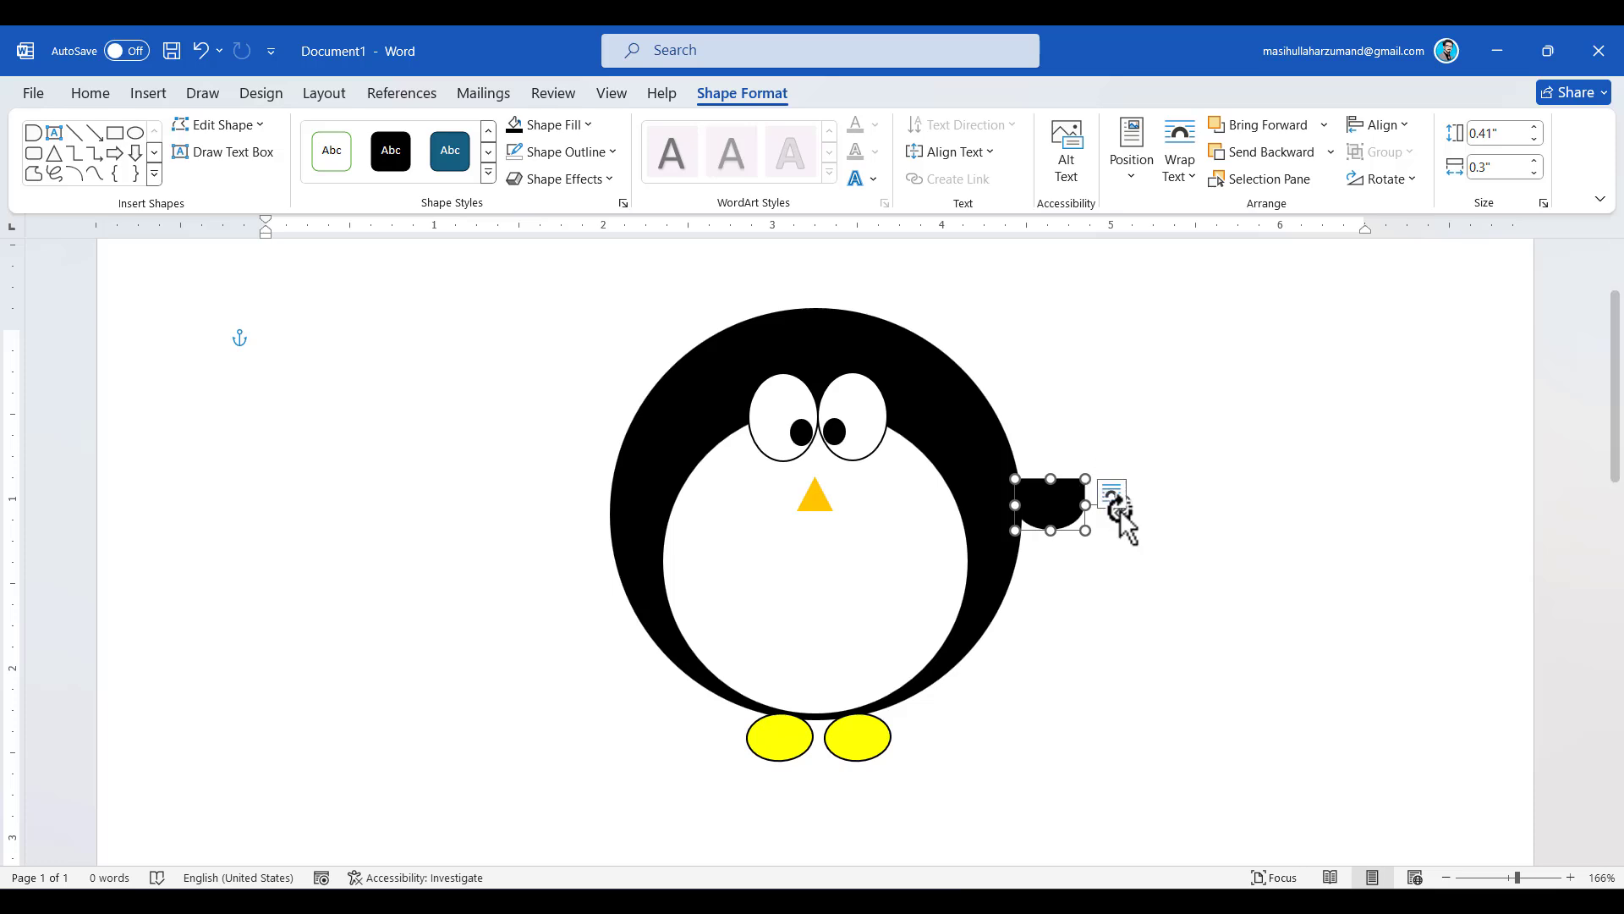
pyautogui.moveTo(1126, 514)
pyautogui.mouseDown()
pyautogui.moveTo(1130, 538)
pyautogui.moveTo(1064, 492)
pyautogui.moveTo(1102, 507)
pyautogui.mouseUp()
pyautogui.click(1196, 508)
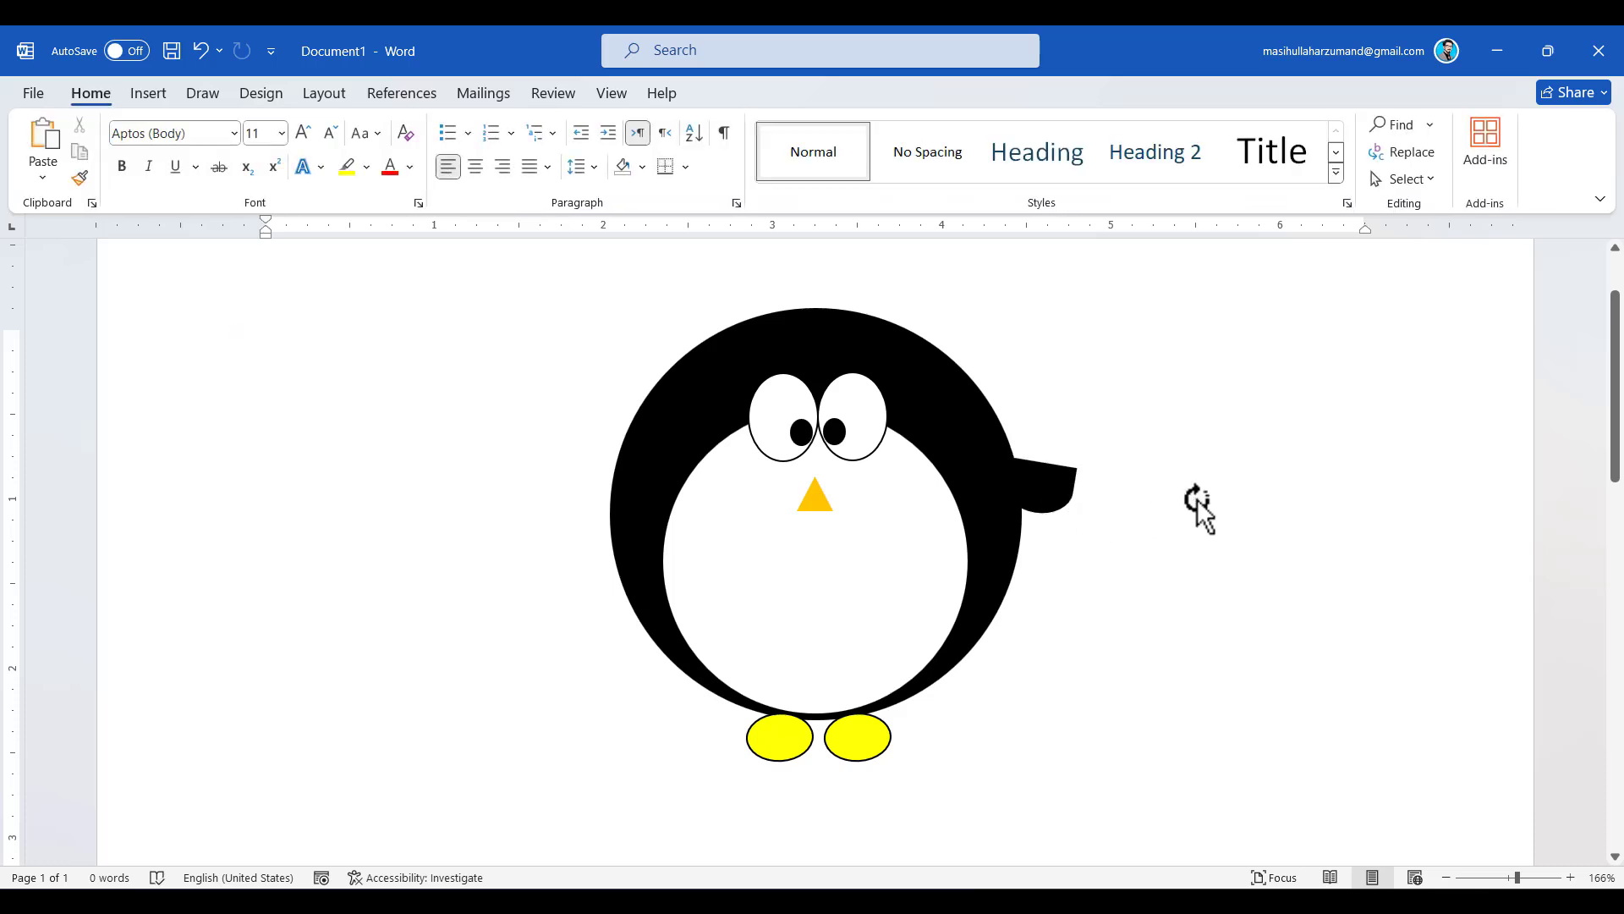
pyautogui.click(1046, 484)
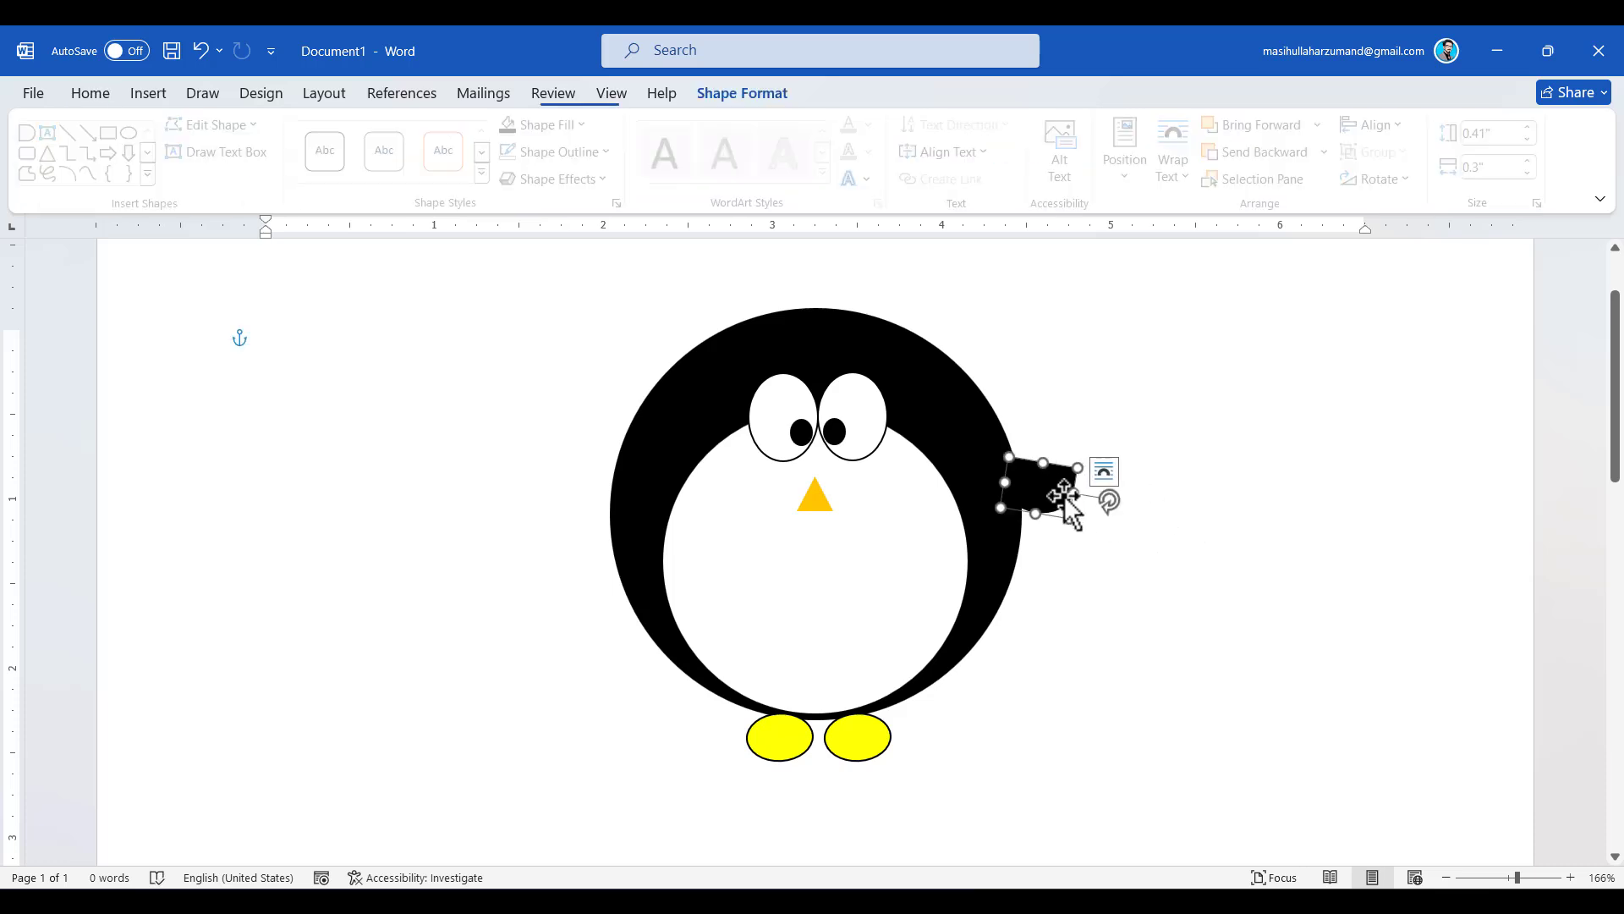
pyautogui.moveTo(1106, 506); pyautogui.dragTo(1062, 489)
pyautogui.click(1122, 544)
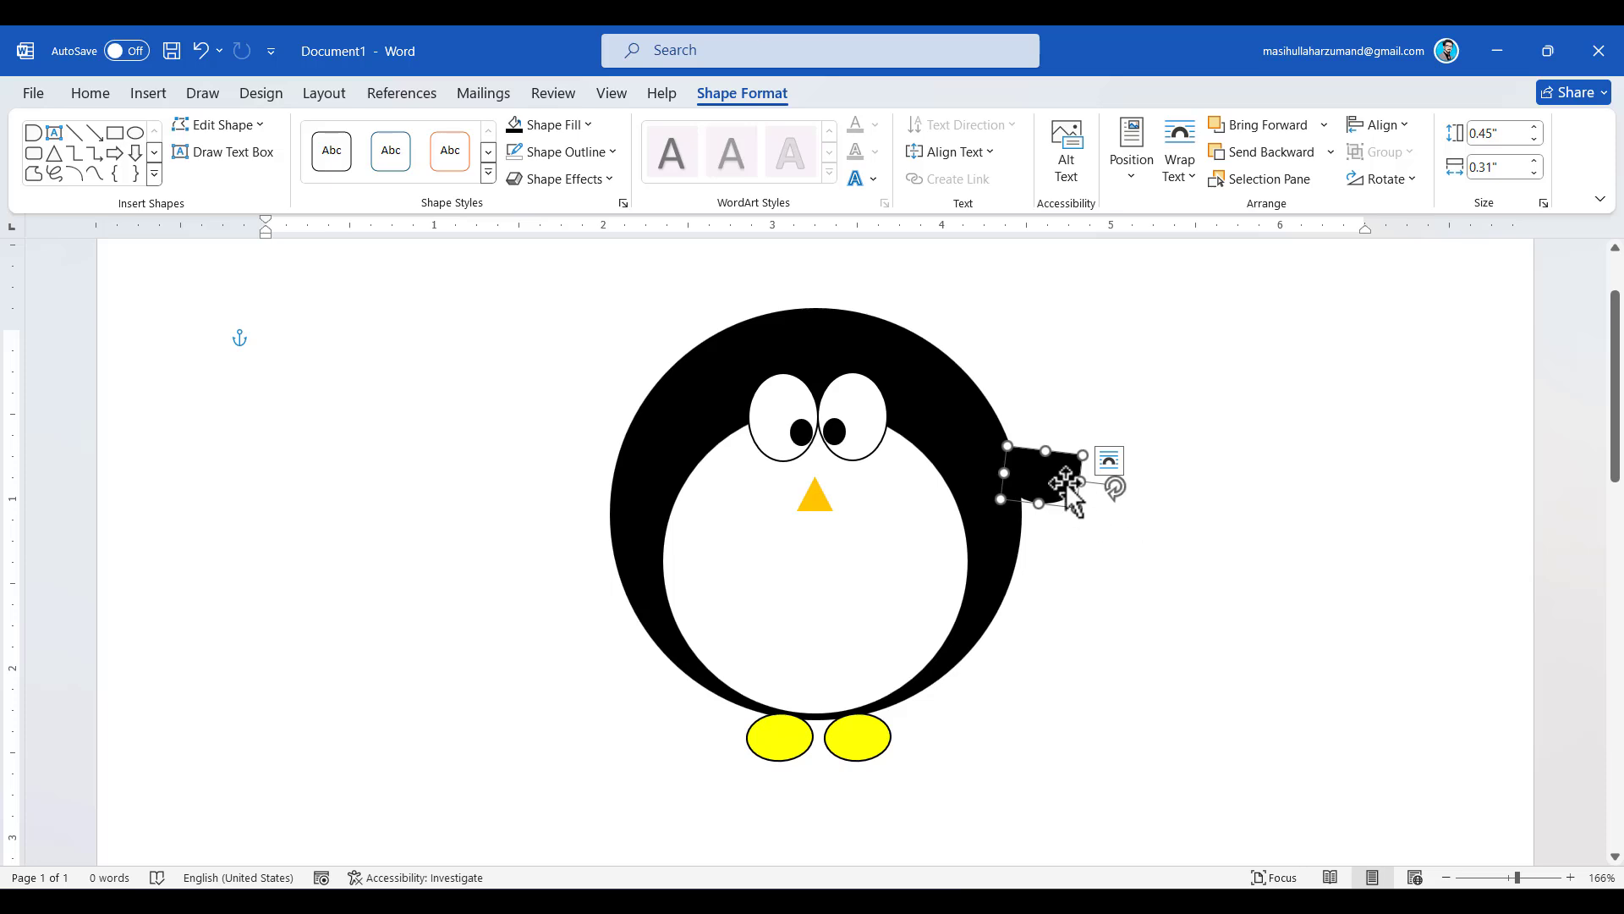
# Duplicate the right wing, flip the copy horizontally and place it against the body's left edge.
pyautogui.press('ctrl')
pyautogui.hotkey('ctrl', 'c')
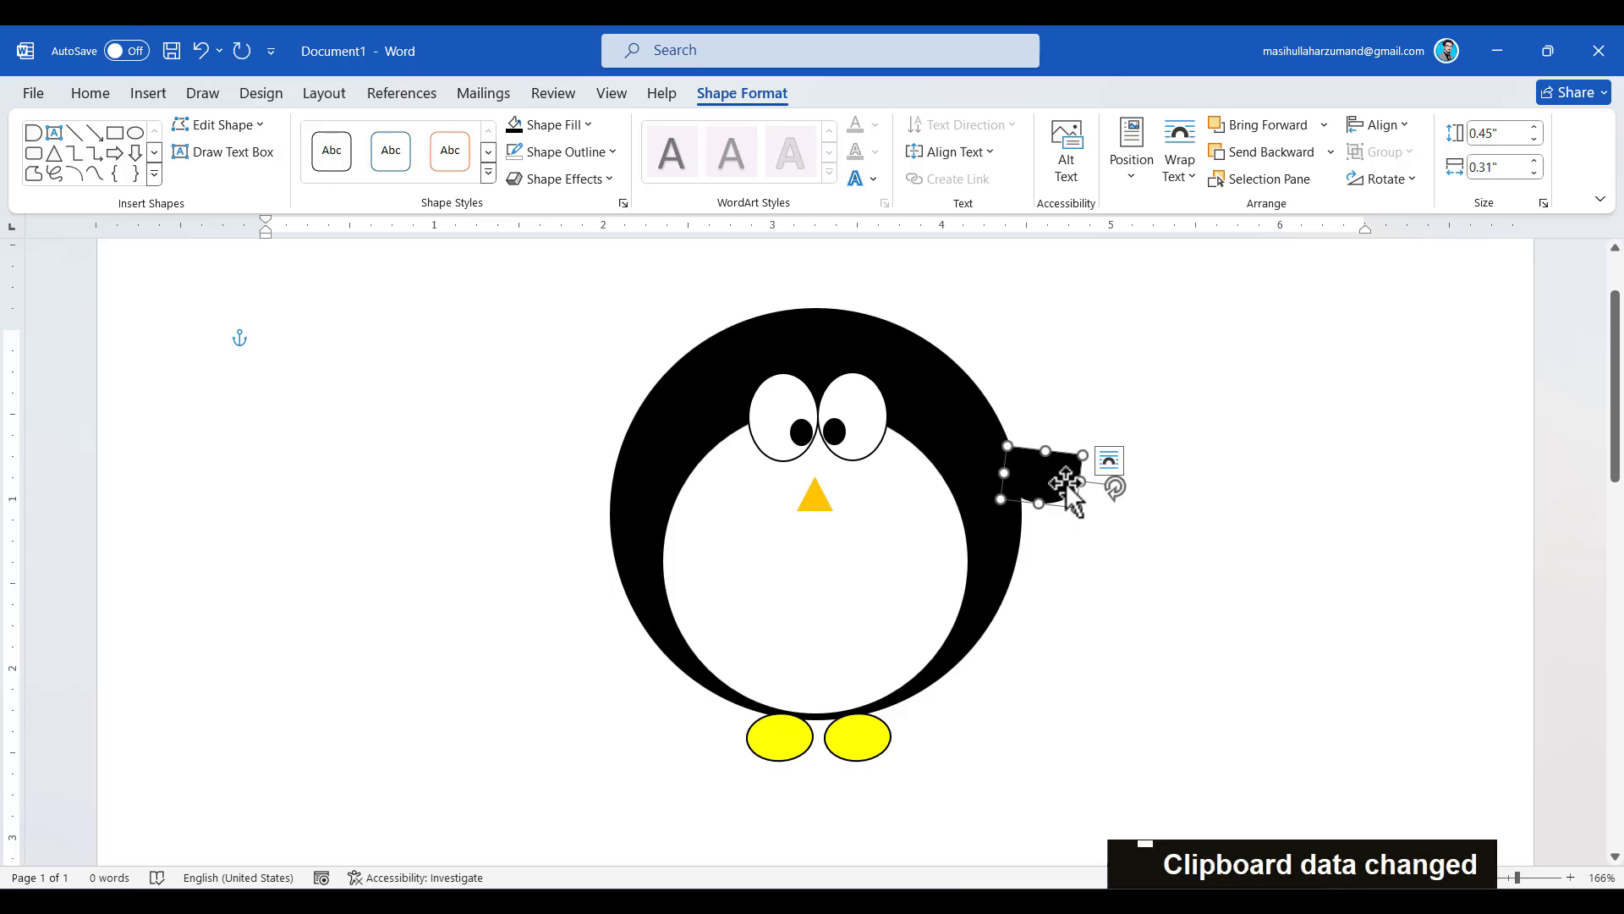
pyautogui.hotkey('ctrl', 'v')
pyautogui.moveTo(1080, 517); pyautogui.dragTo(1089, 565)
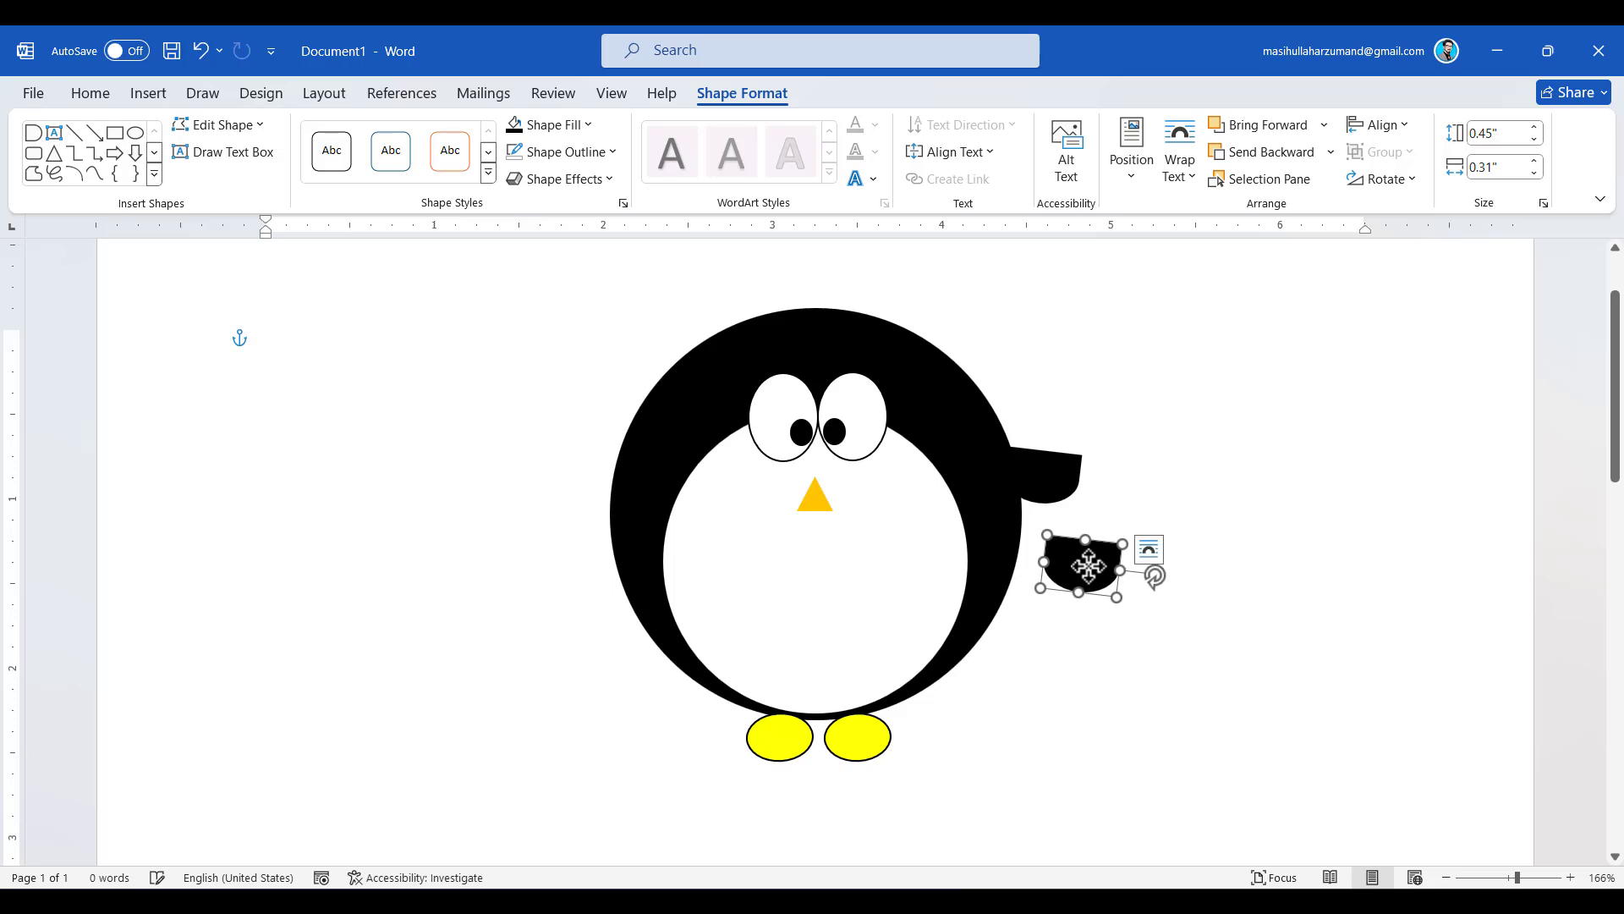
pyautogui.click(1407, 186)
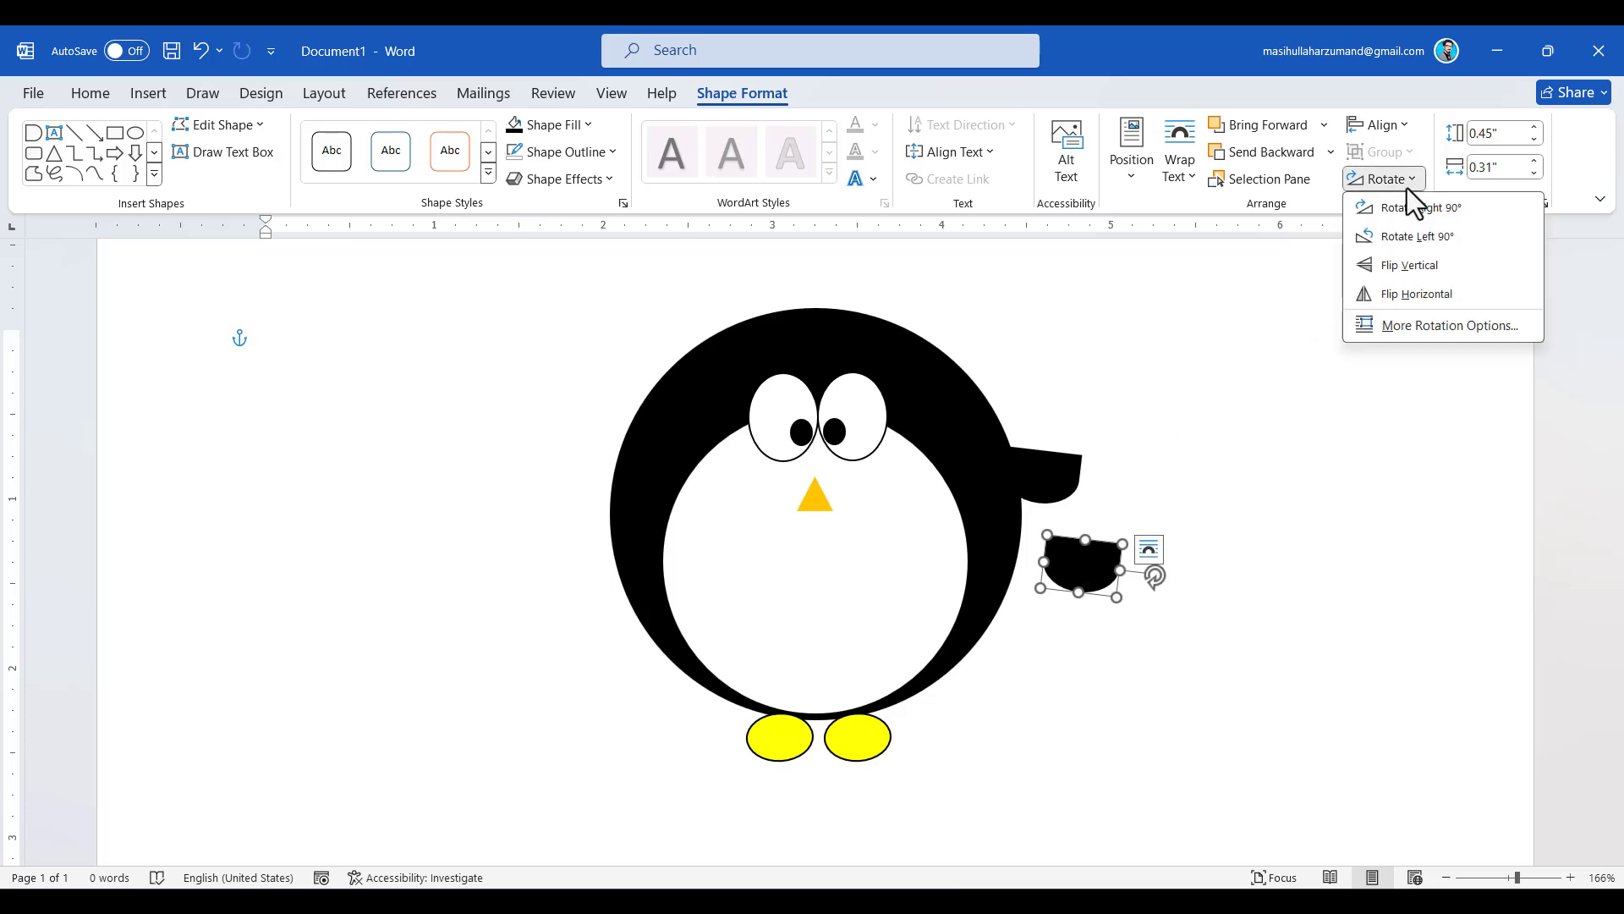
pyautogui.click(1444, 291)
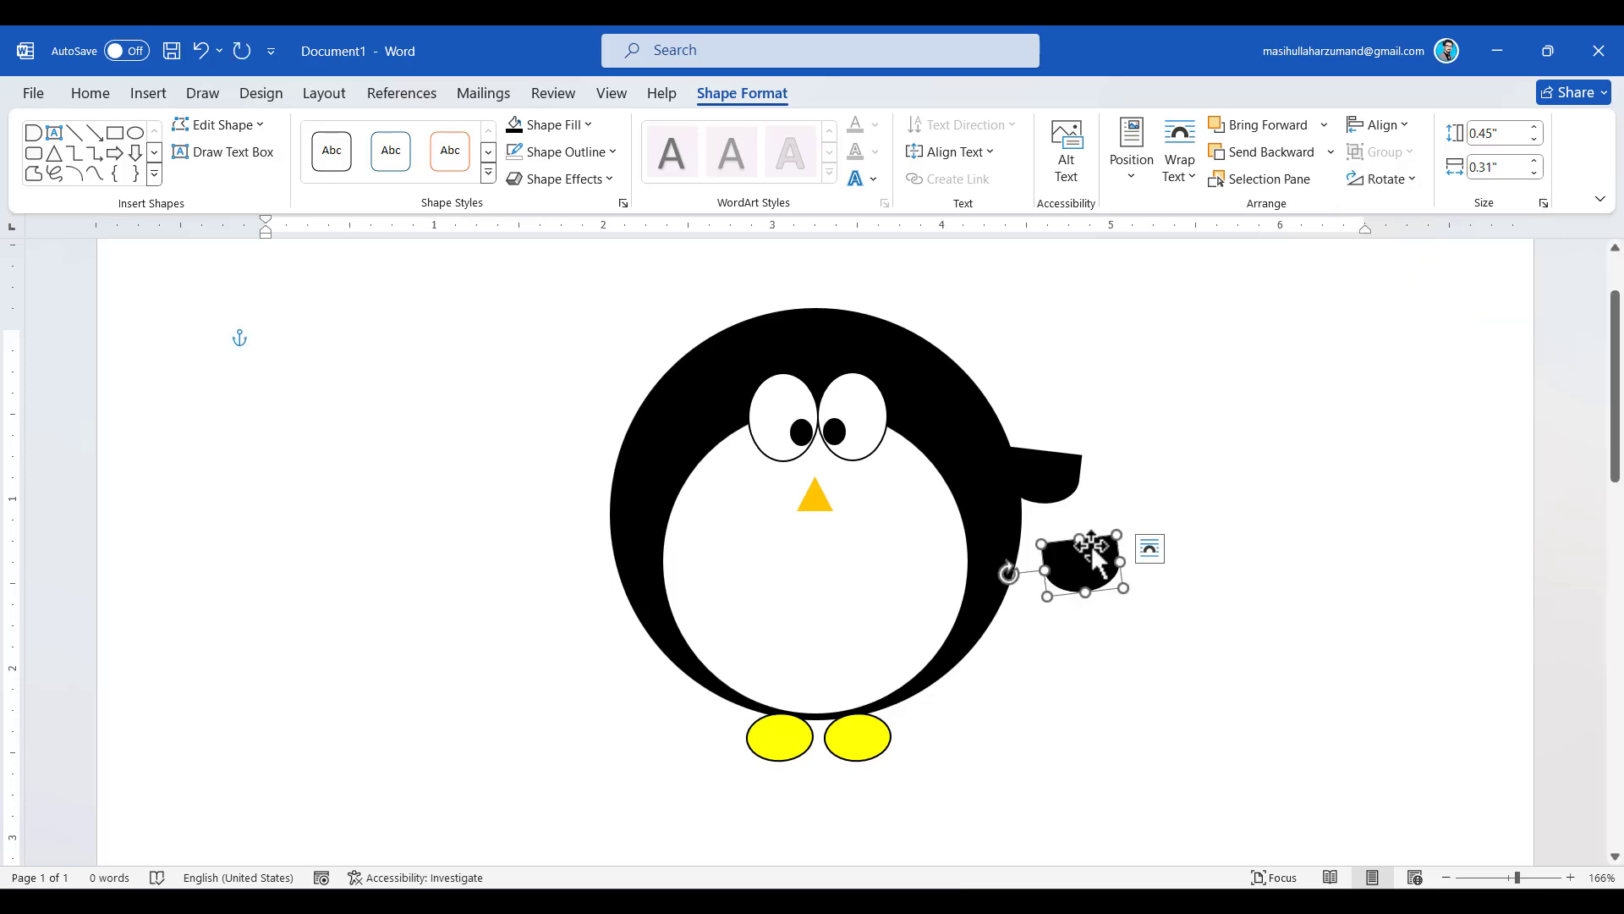
pyautogui.moveTo(1091, 544); pyautogui.dragTo(603, 448)
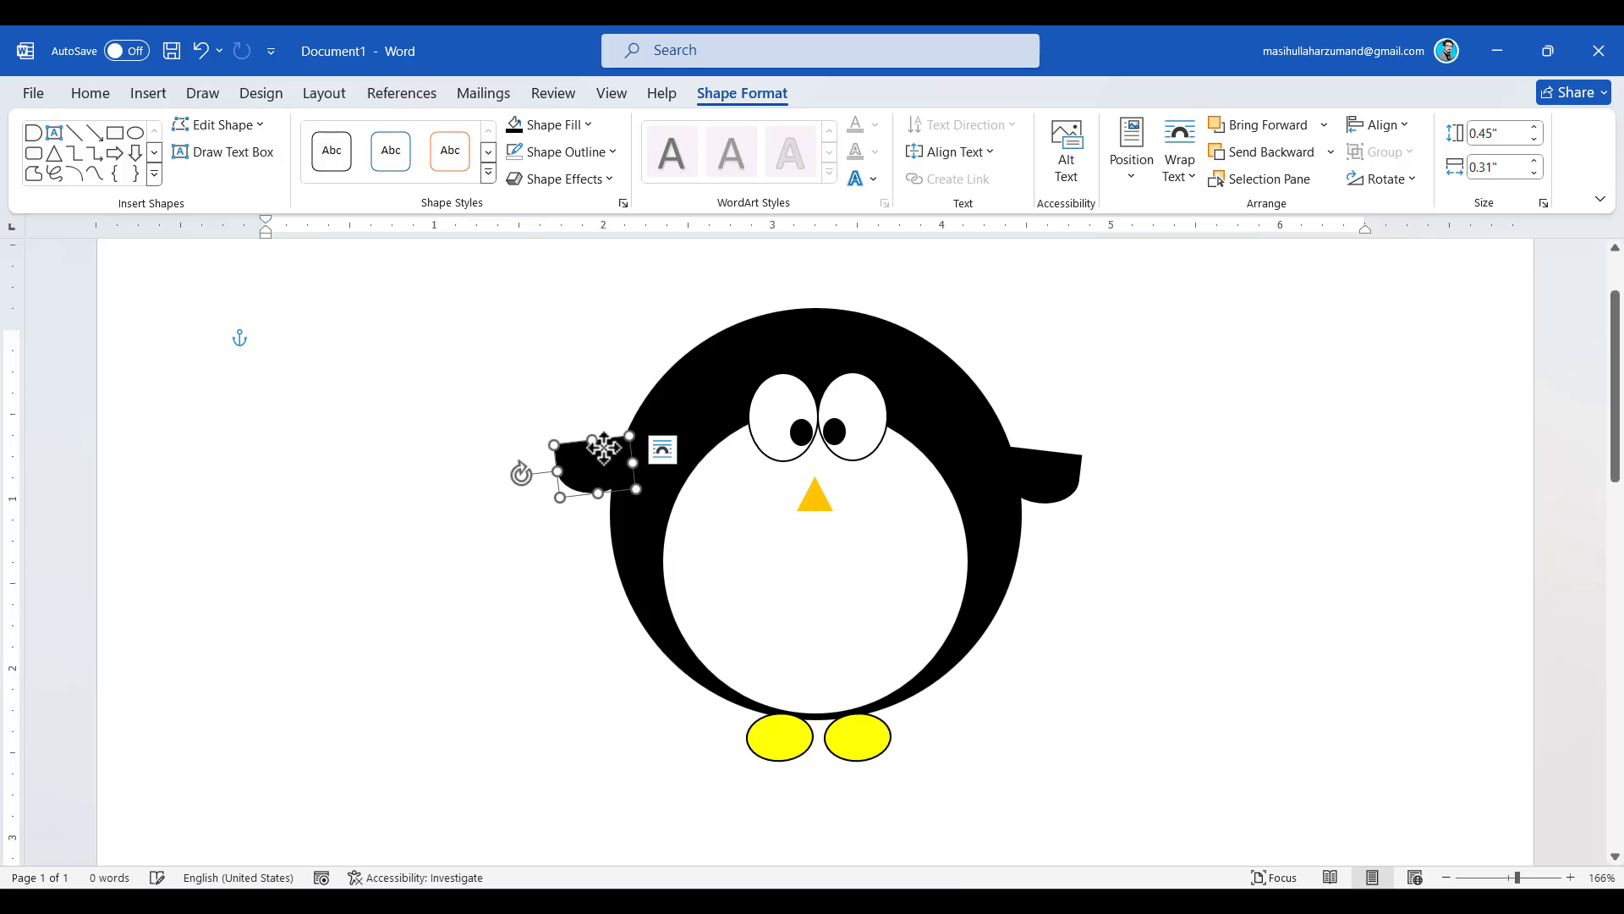
# Align the two black wings with each other using Align Middle.
pyautogui.keyDown('shift'); pyautogui.click(1026, 461); pyautogui.keyUp('shift')
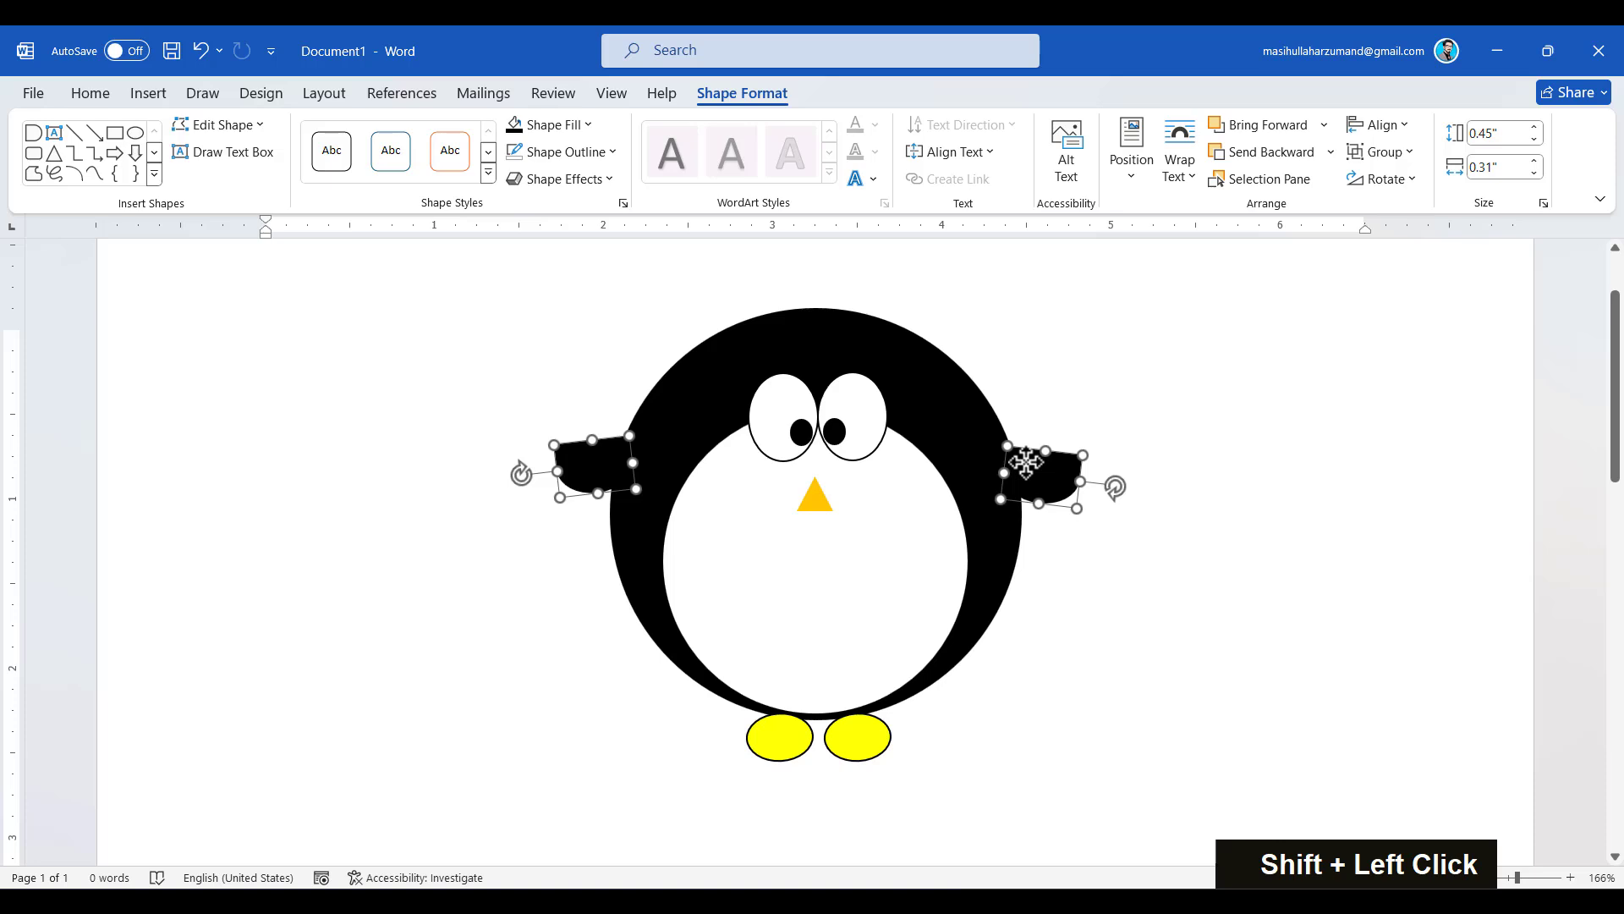
pyautogui.click(1411, 132)
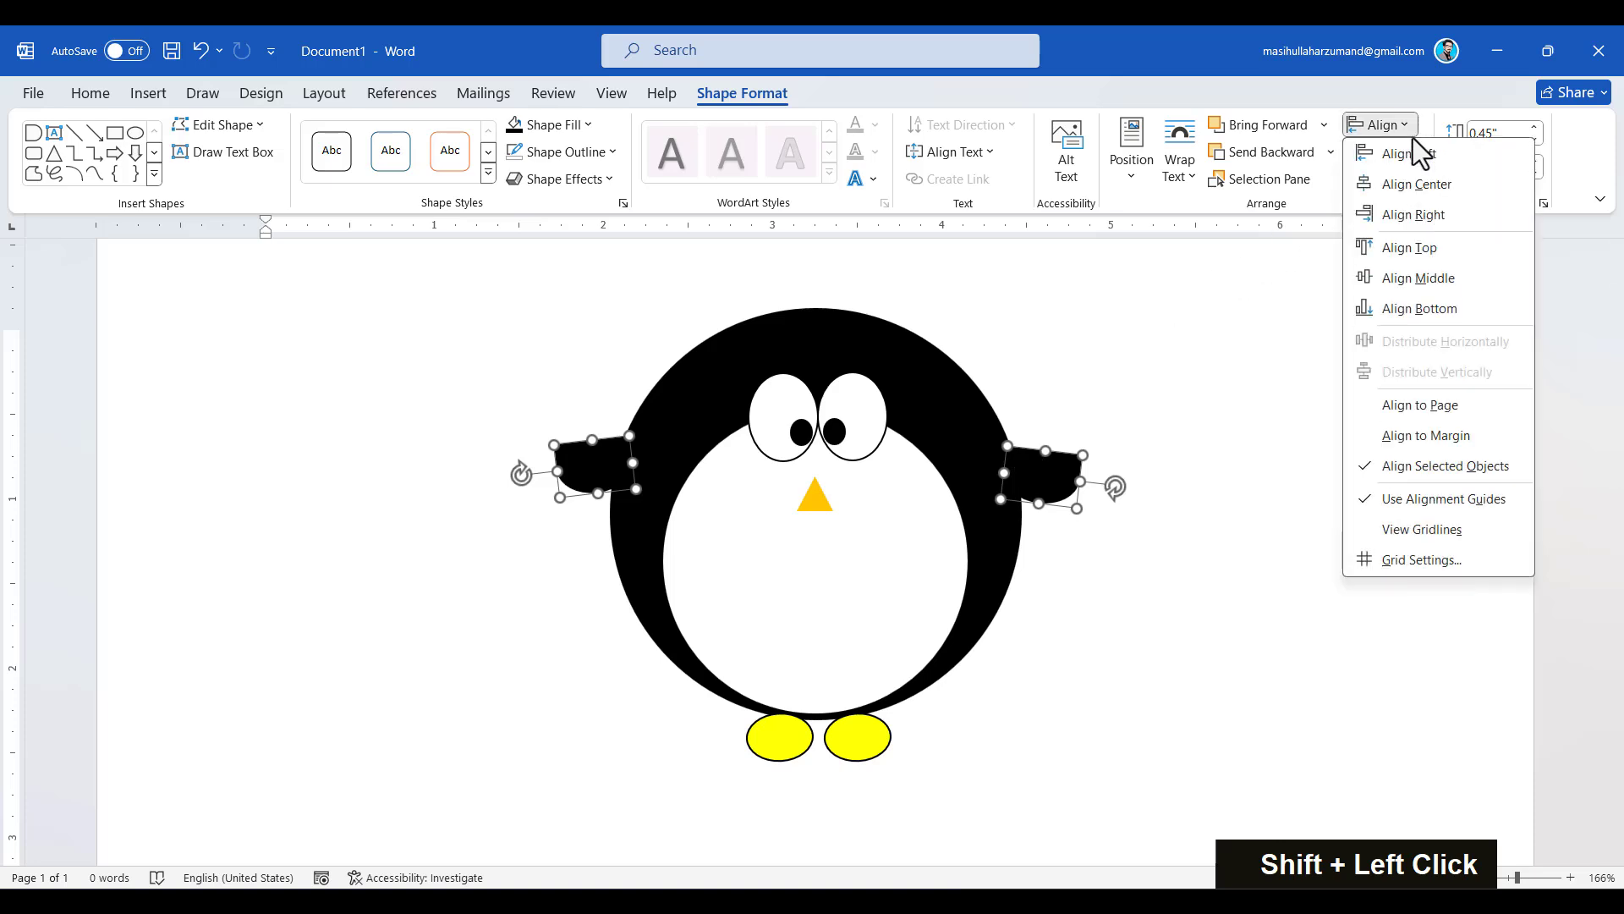
pyautogui.click(1429, 275)
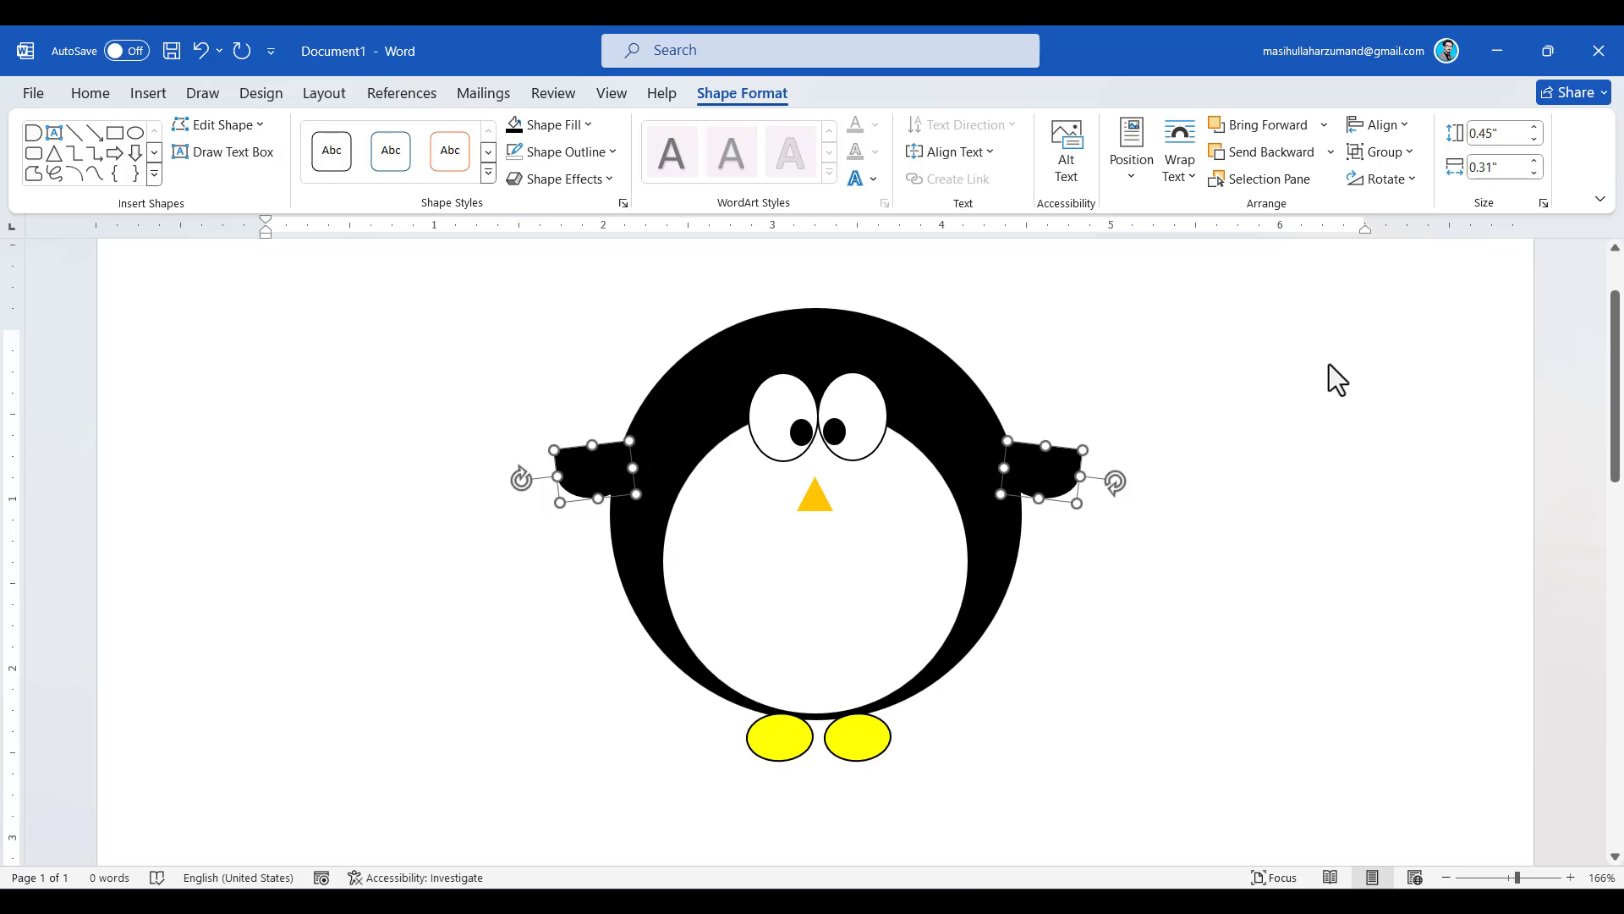
# Align the two yellow feet with each other using Align Middle.
pyautogui.click(867, 738)
pyautogui.keyDown('shift'); pyautogui.click(774, 749); pyautogui.keyUp('shift')
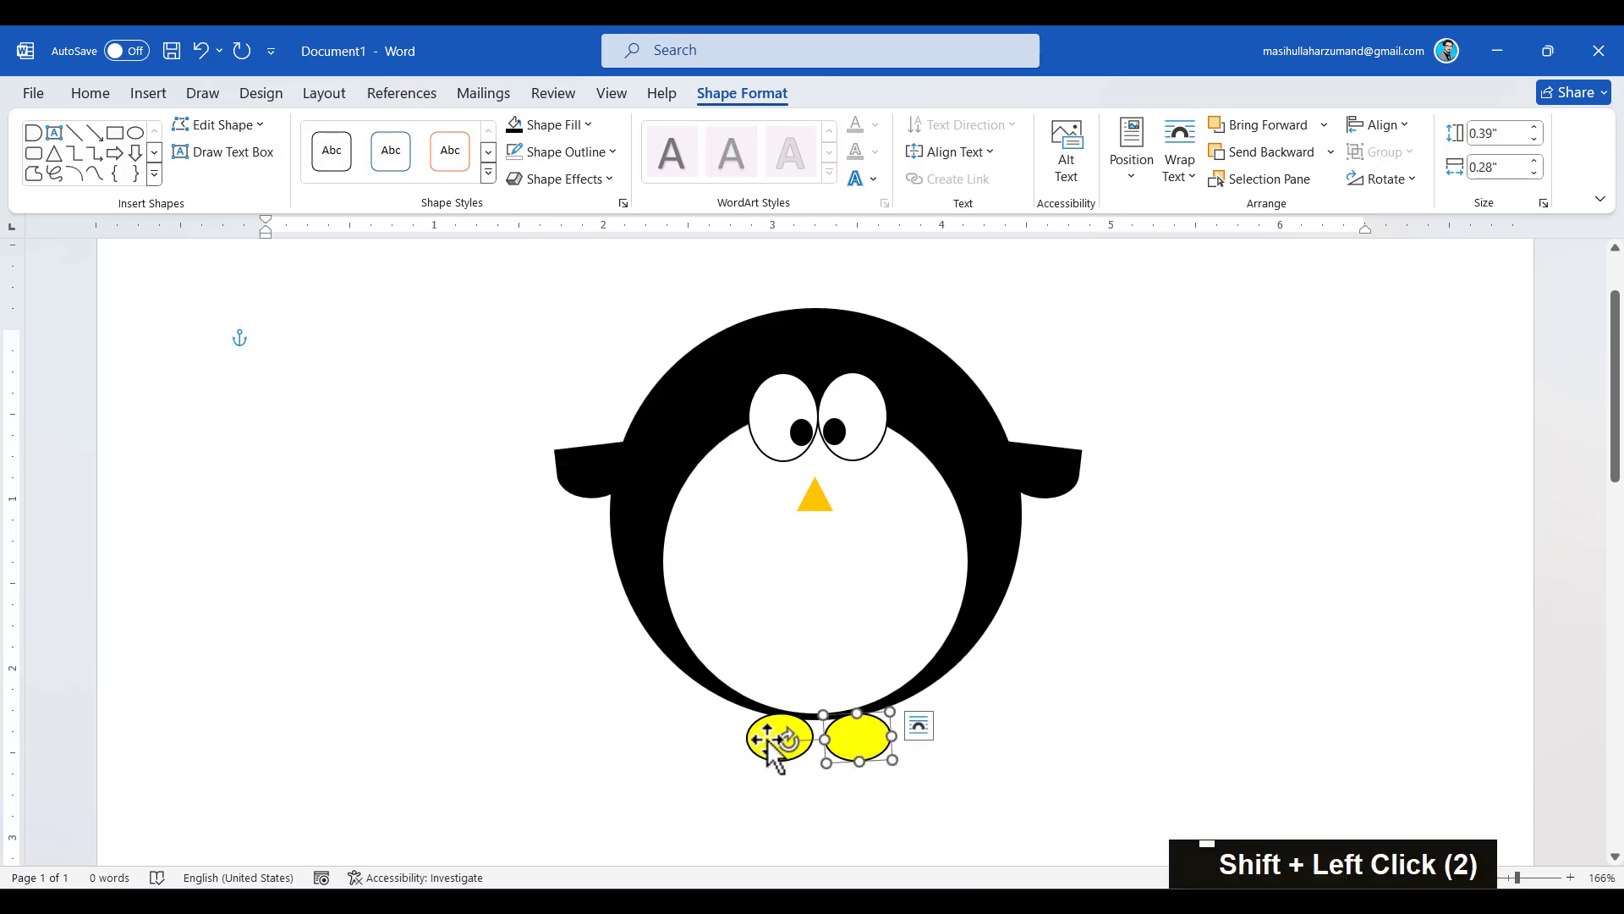
pyautogui.click(1406, 125)
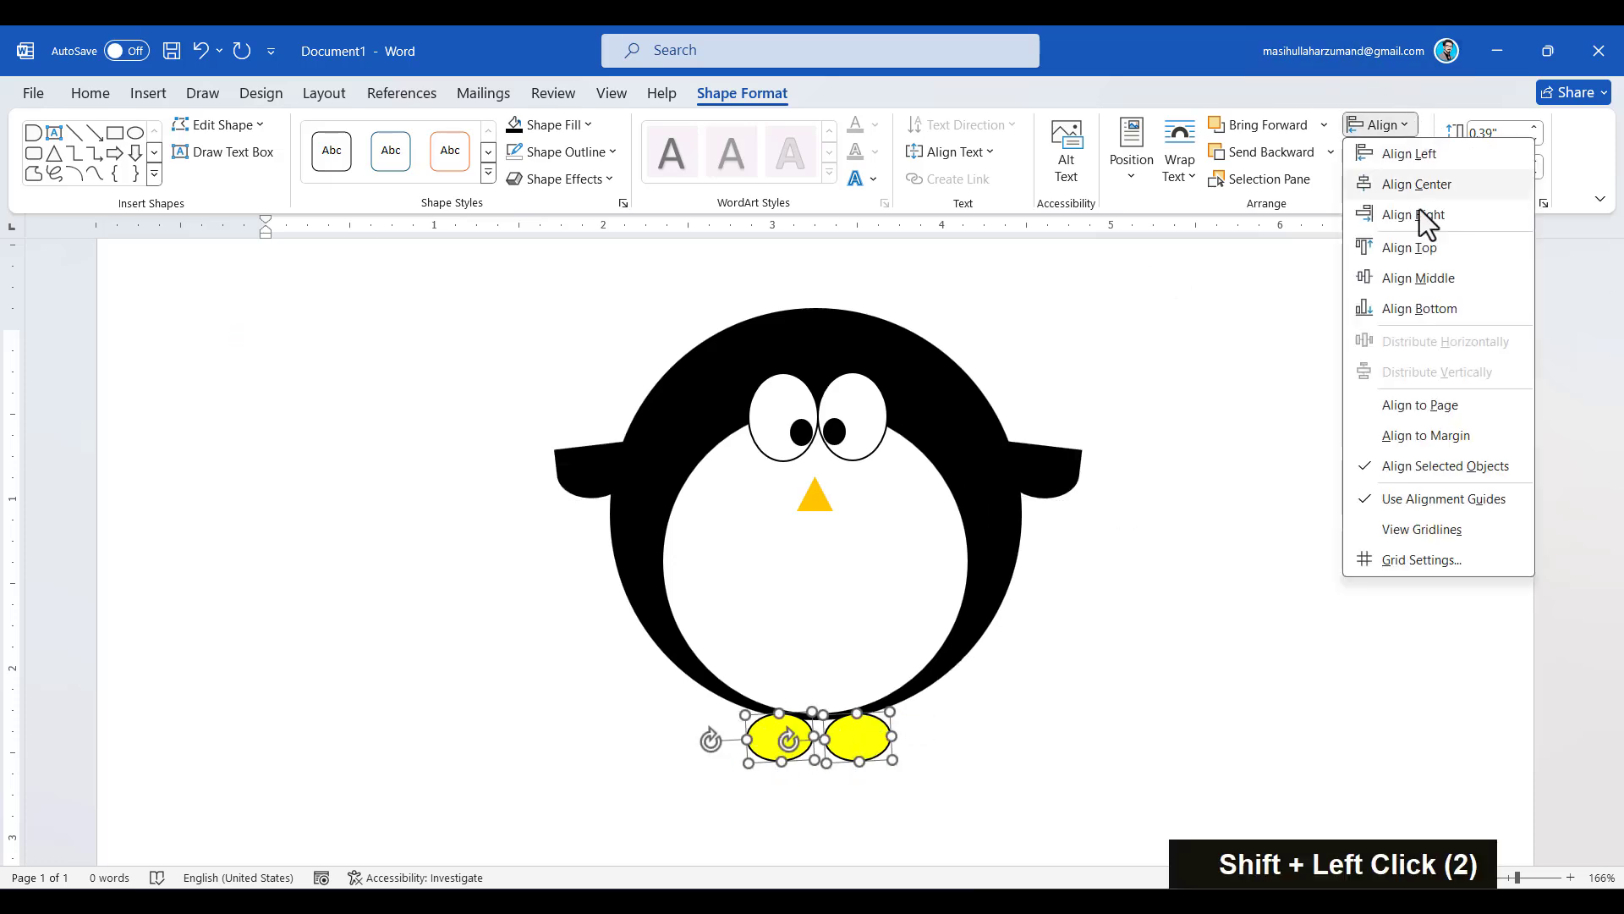
pyautogui.click(1430, 278)
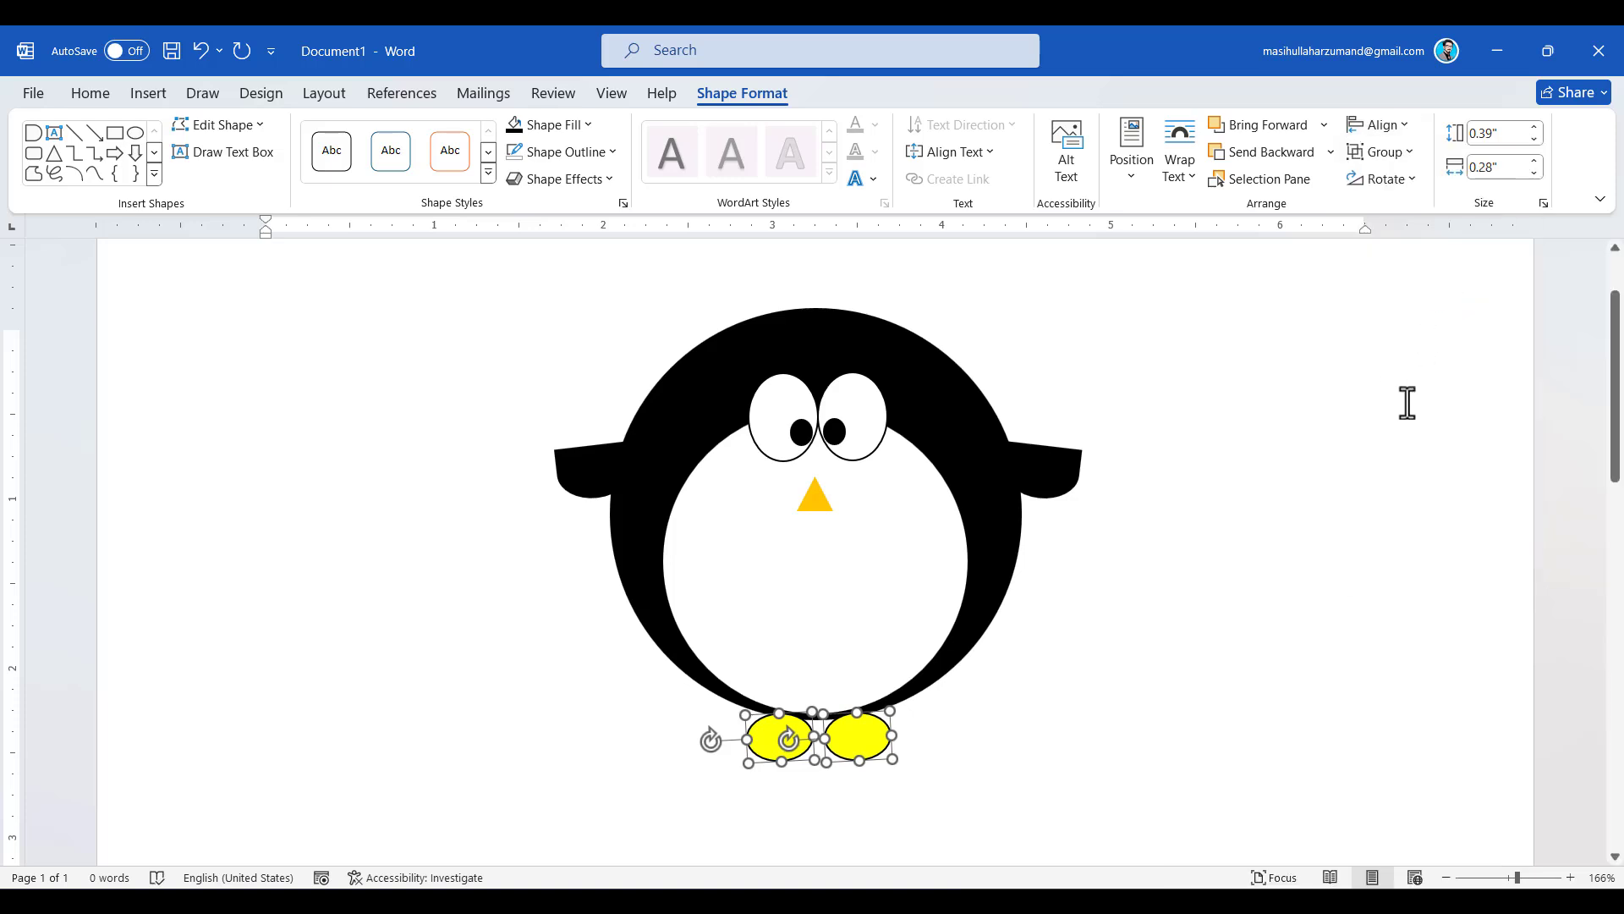
pyautogui.click(1194, 592)
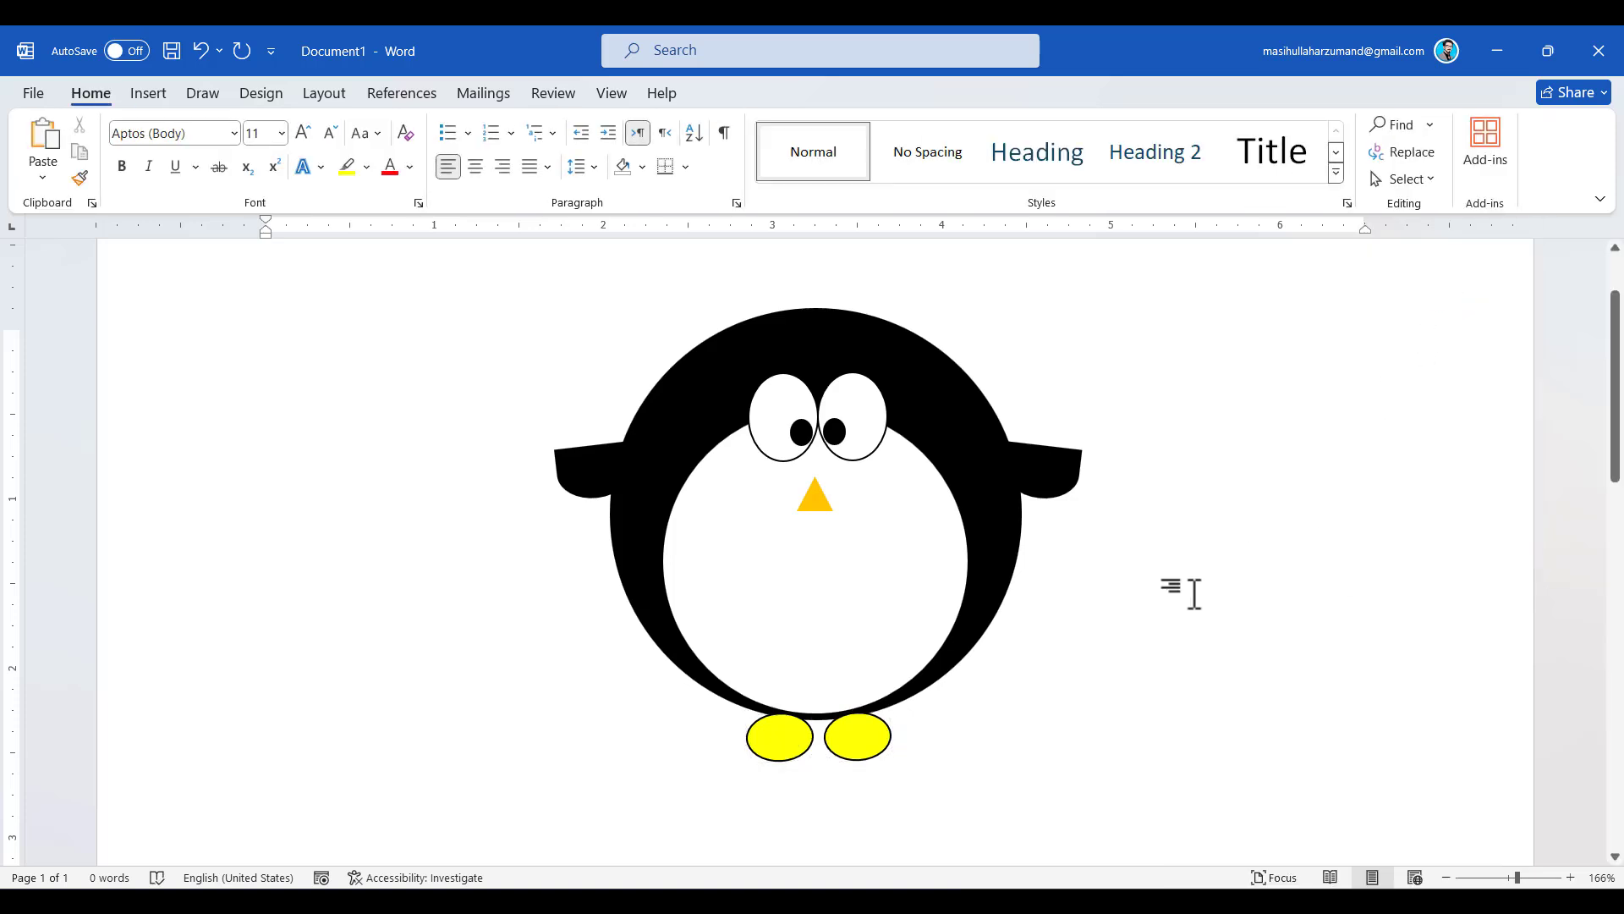
# Fine-tune the left wing's horizontal position, nudging it outward nine steps and back toward the body six steps.
pyautogui.click(582, 474)
pyautogui.press('Left')
pyautogui.press('Left')
pyautogui.press('Left')
pyautogui.press('Left')
pyautogui.press('Left')
pyautogui.press('Left')
pyautogui.press('Left')
pyautogui.press('Left')
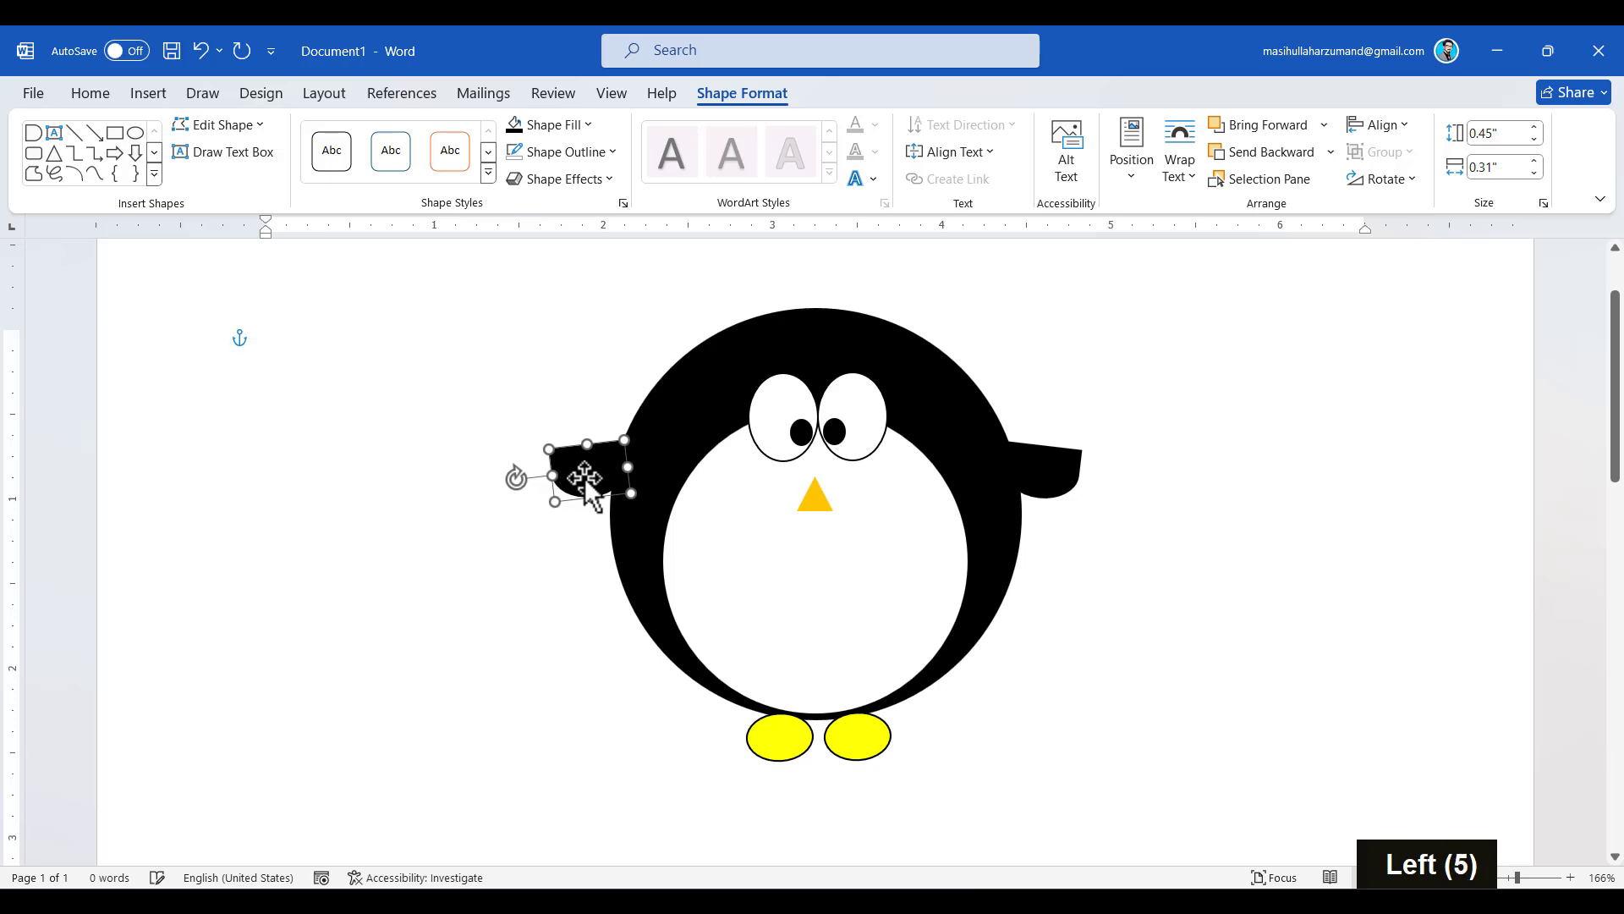
pyautogui.press('Left')
pyautogui.click(572, 598)
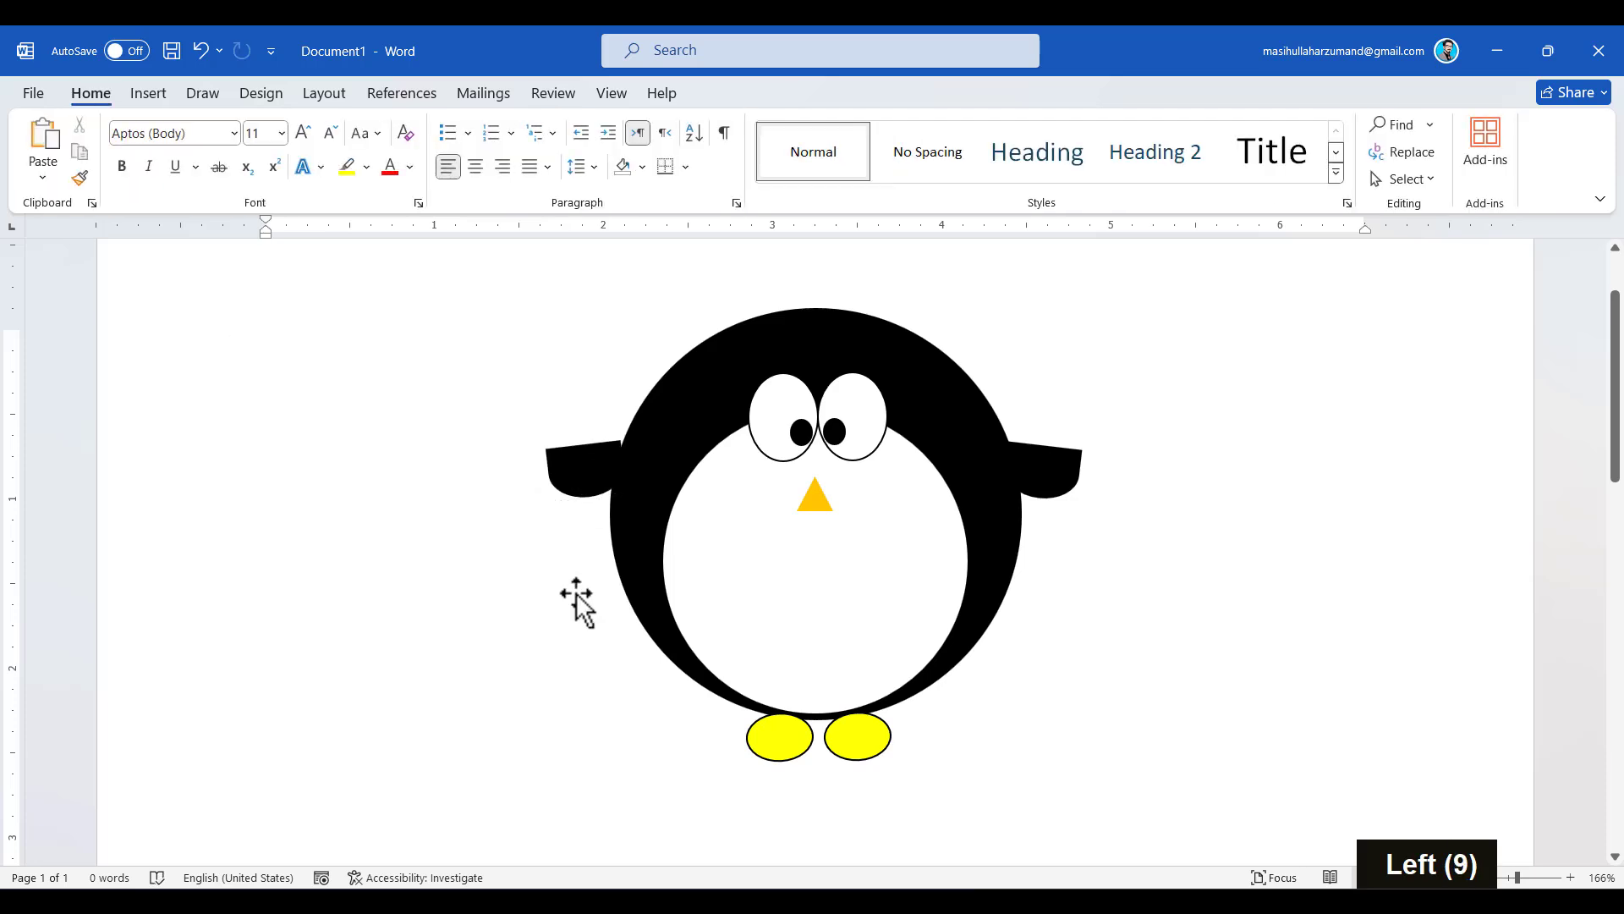
pyautogui.click(585, 464)
pyautogui.press('Right')
pyautogui.press('Right')
pyautogui.press('Right')
pyautogui.press('Right')
pyautogui.press('Right')
pyautogui.press('Right')
pyautogui.click(551, 605)
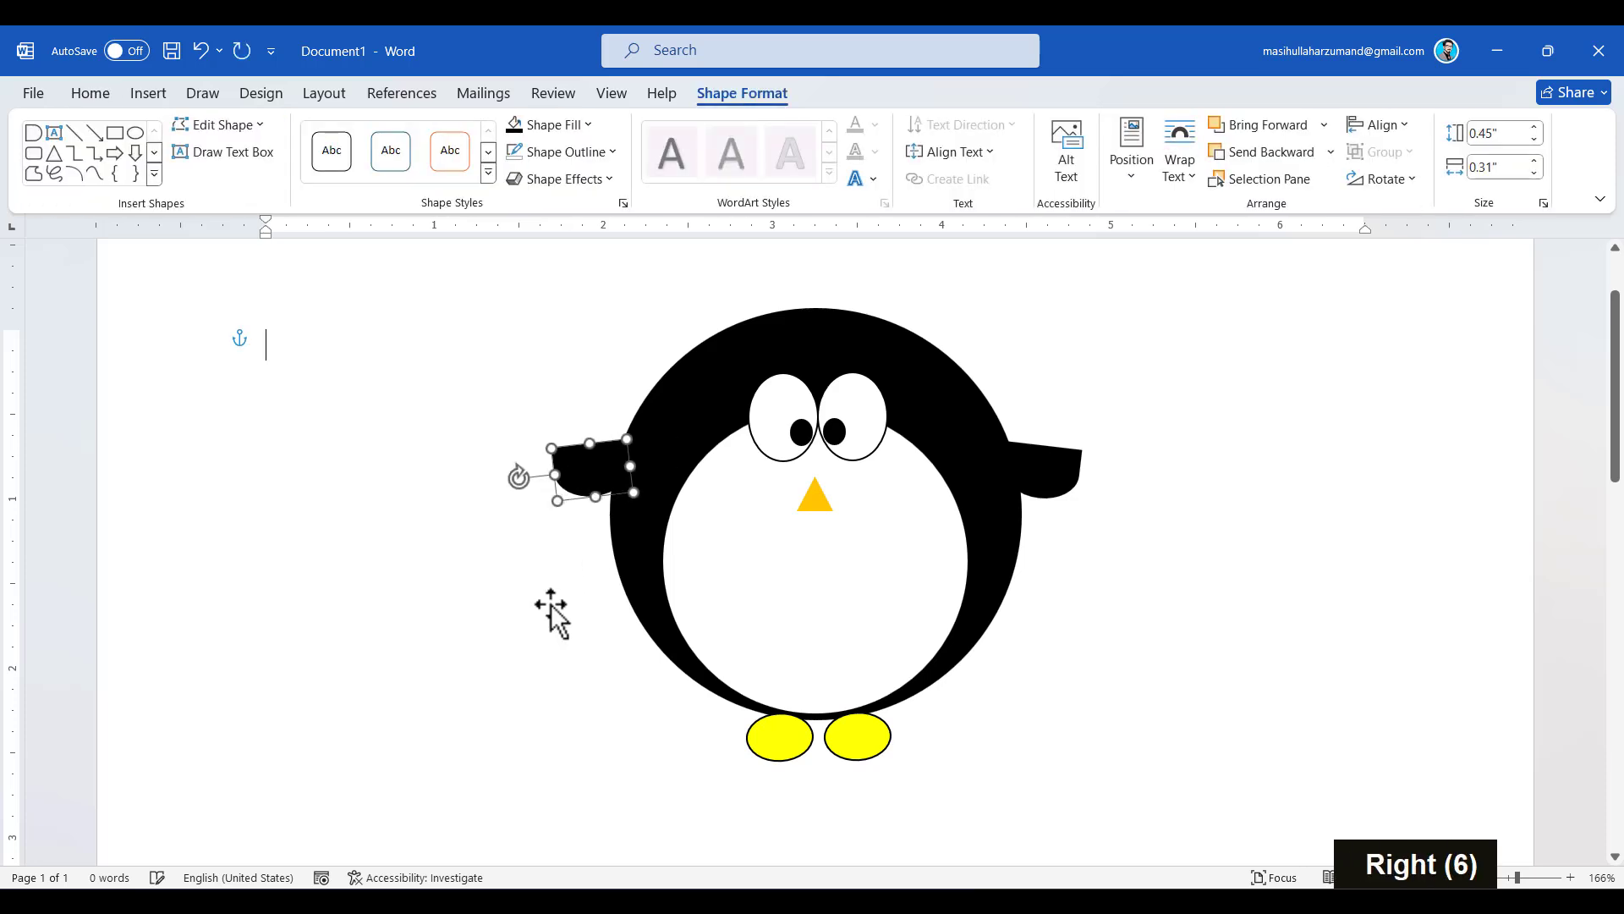
# Nudge the right wing two small steps toward the body.
pyautogui.click(1039, 478)
pyautogui.press('Left')
pyautogui.press('Left')
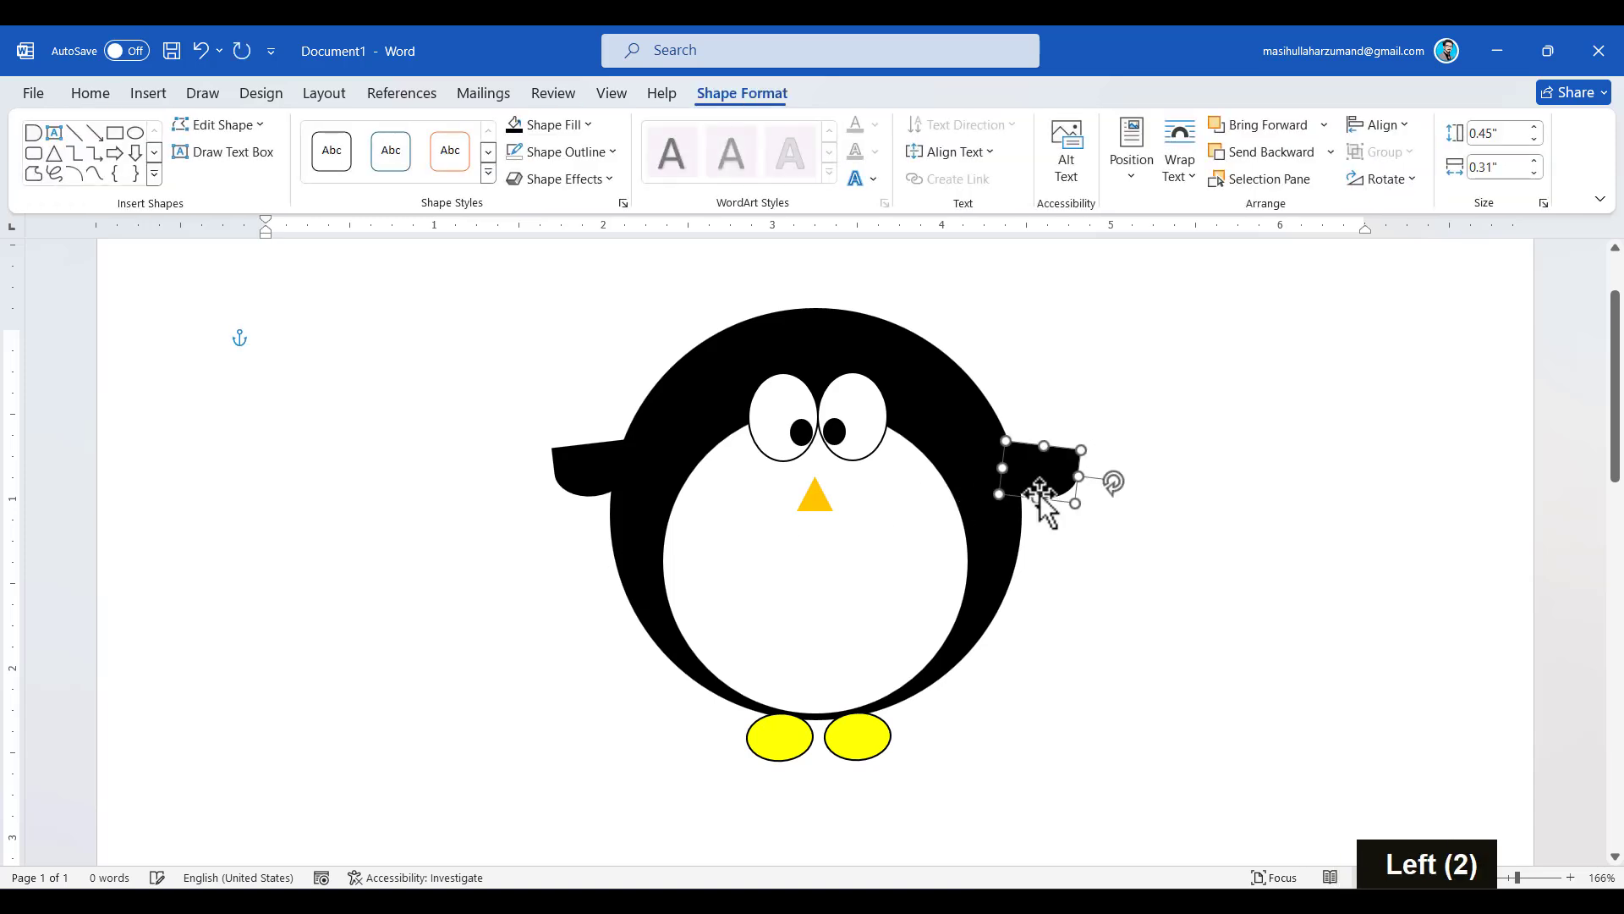
pyautogui.click(1097, 662)
# Draw an ellipse about 0.78" high and 1.56" wide over the top of the penguin's head.
pyautogui.scroll(2, 1097, 661)
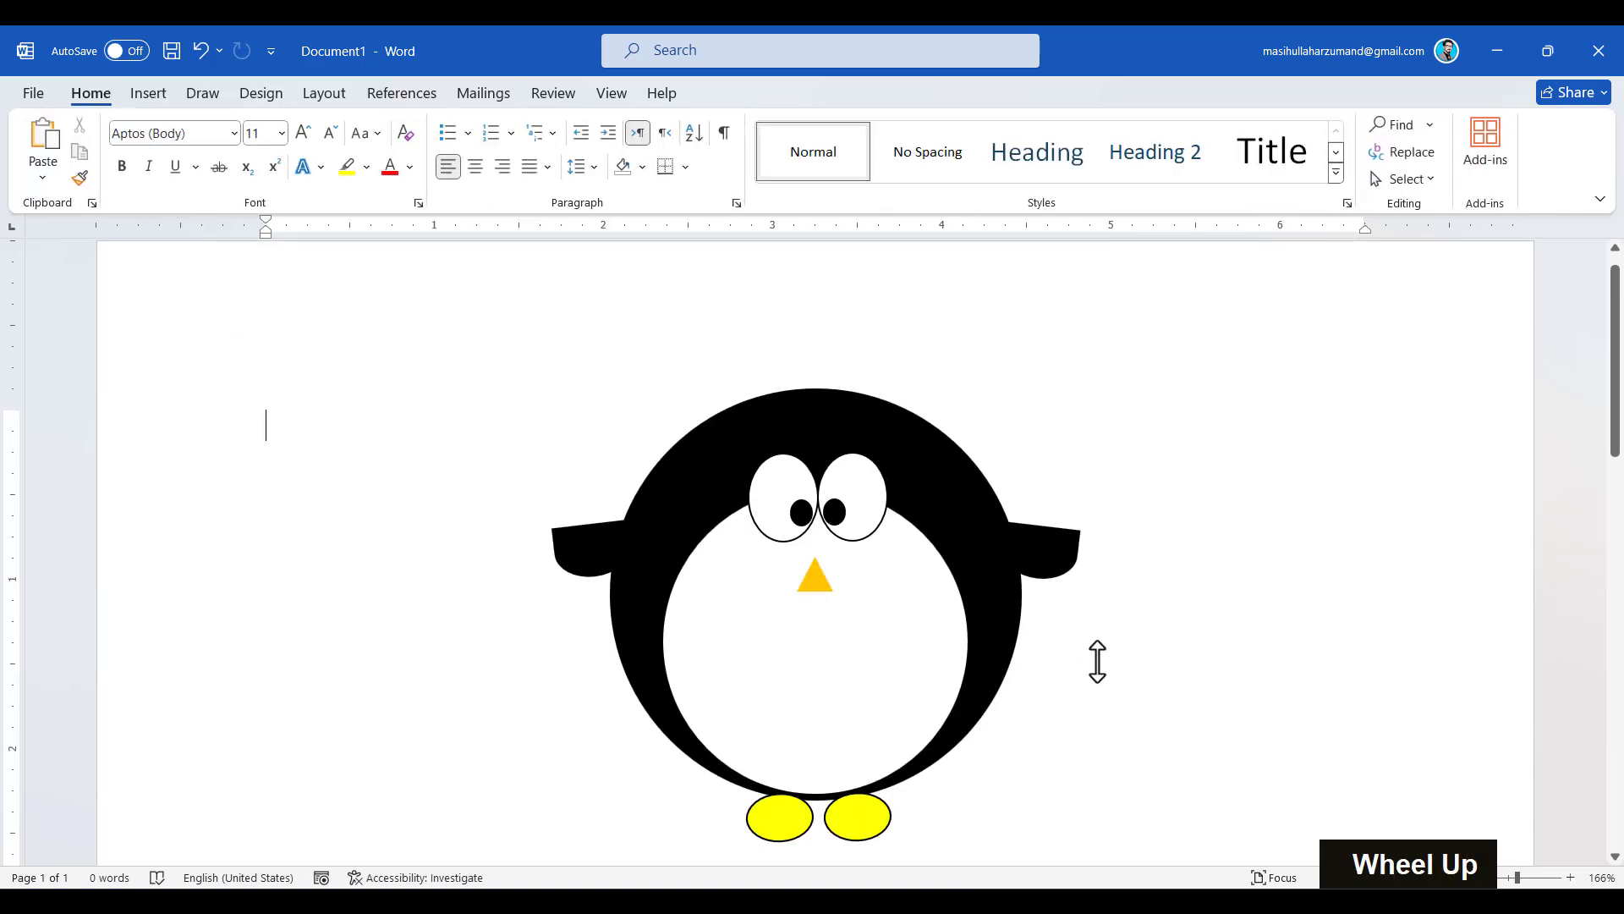
pyautogui.click(152, 95)
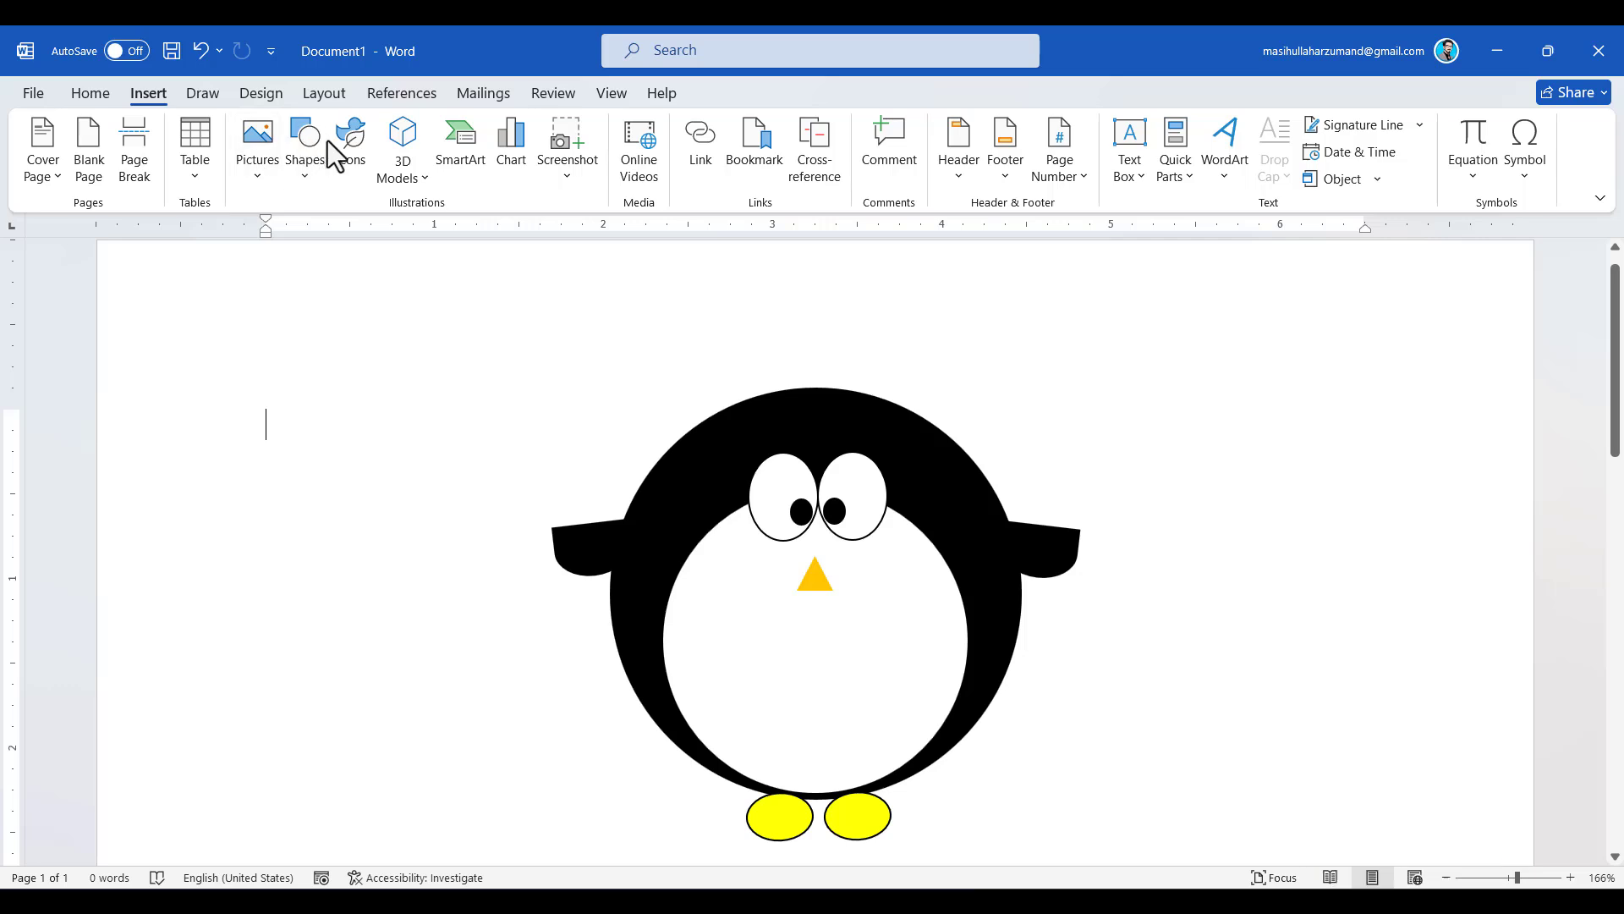
pyautogui.click(314, 187)
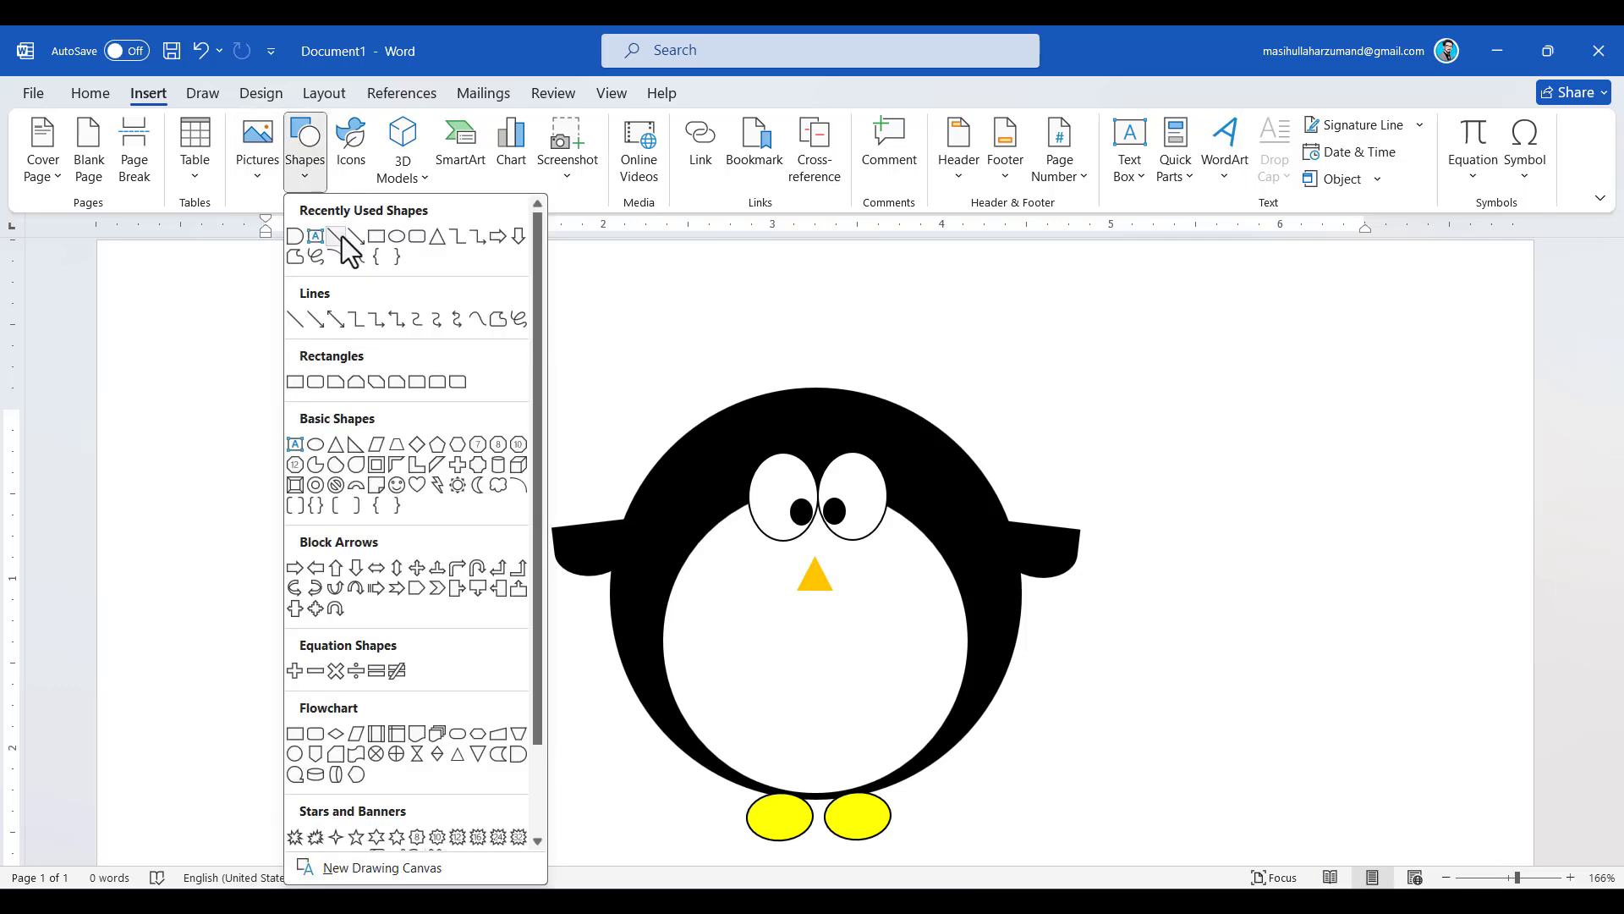
pyautogui.click(398, 239)
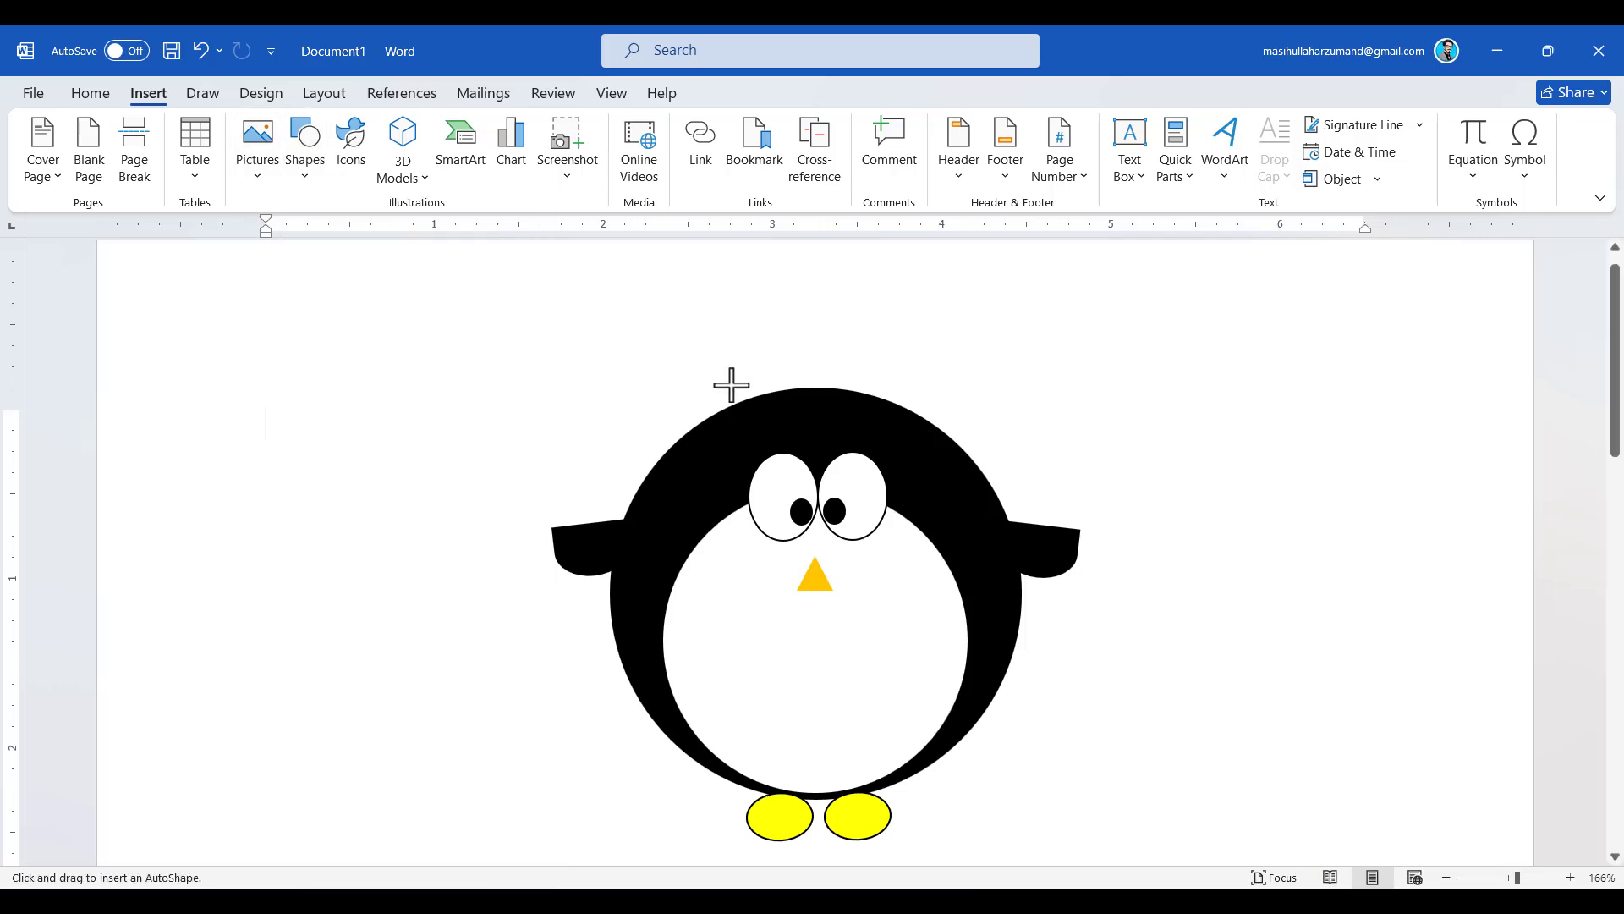
pyautogui.moveTo(749, 315); pyautogui.dragTo(1013, 447)
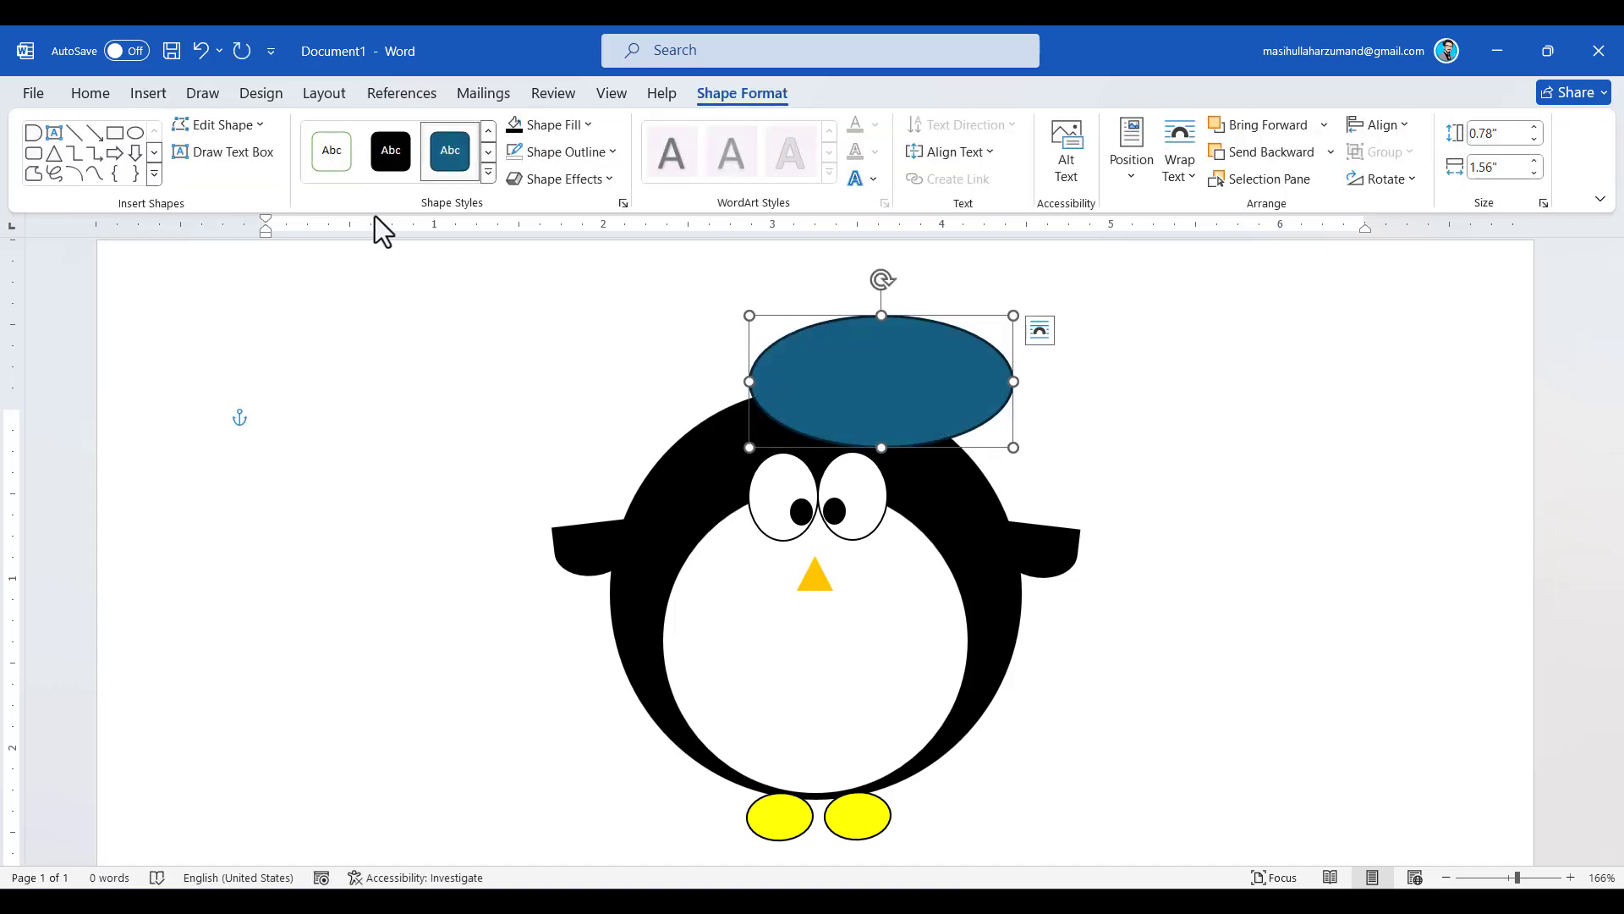
# Give the ellipse on the head a black outline and a white fill.
pyautogui.click(582, 160)
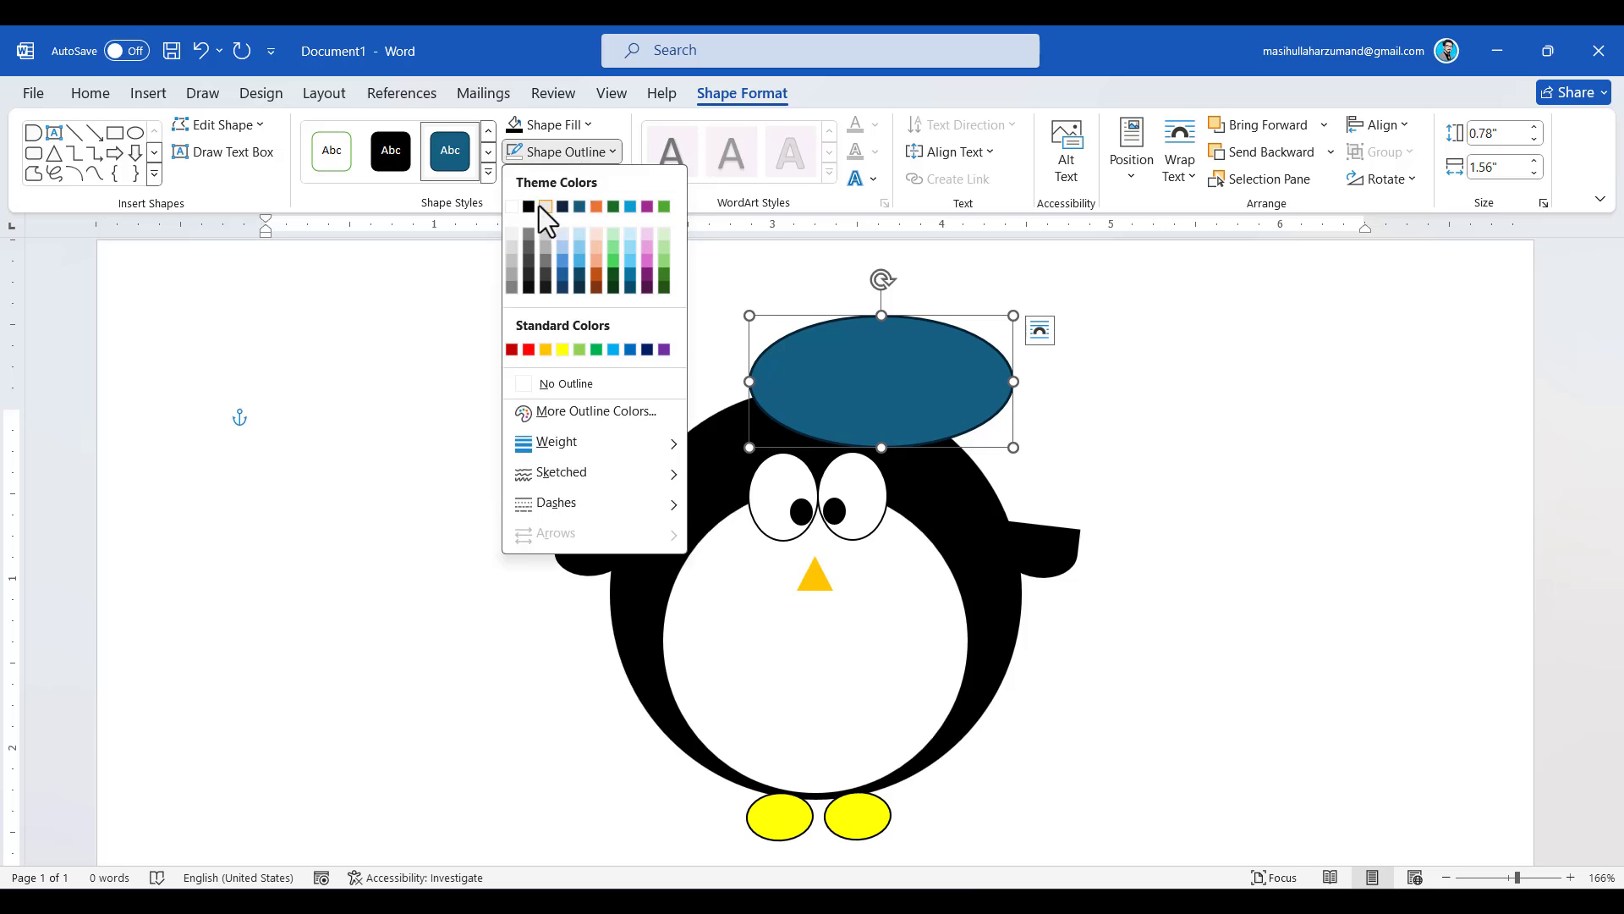
pyautogui.click(530, 210)
pyautogui.click(591, 123)
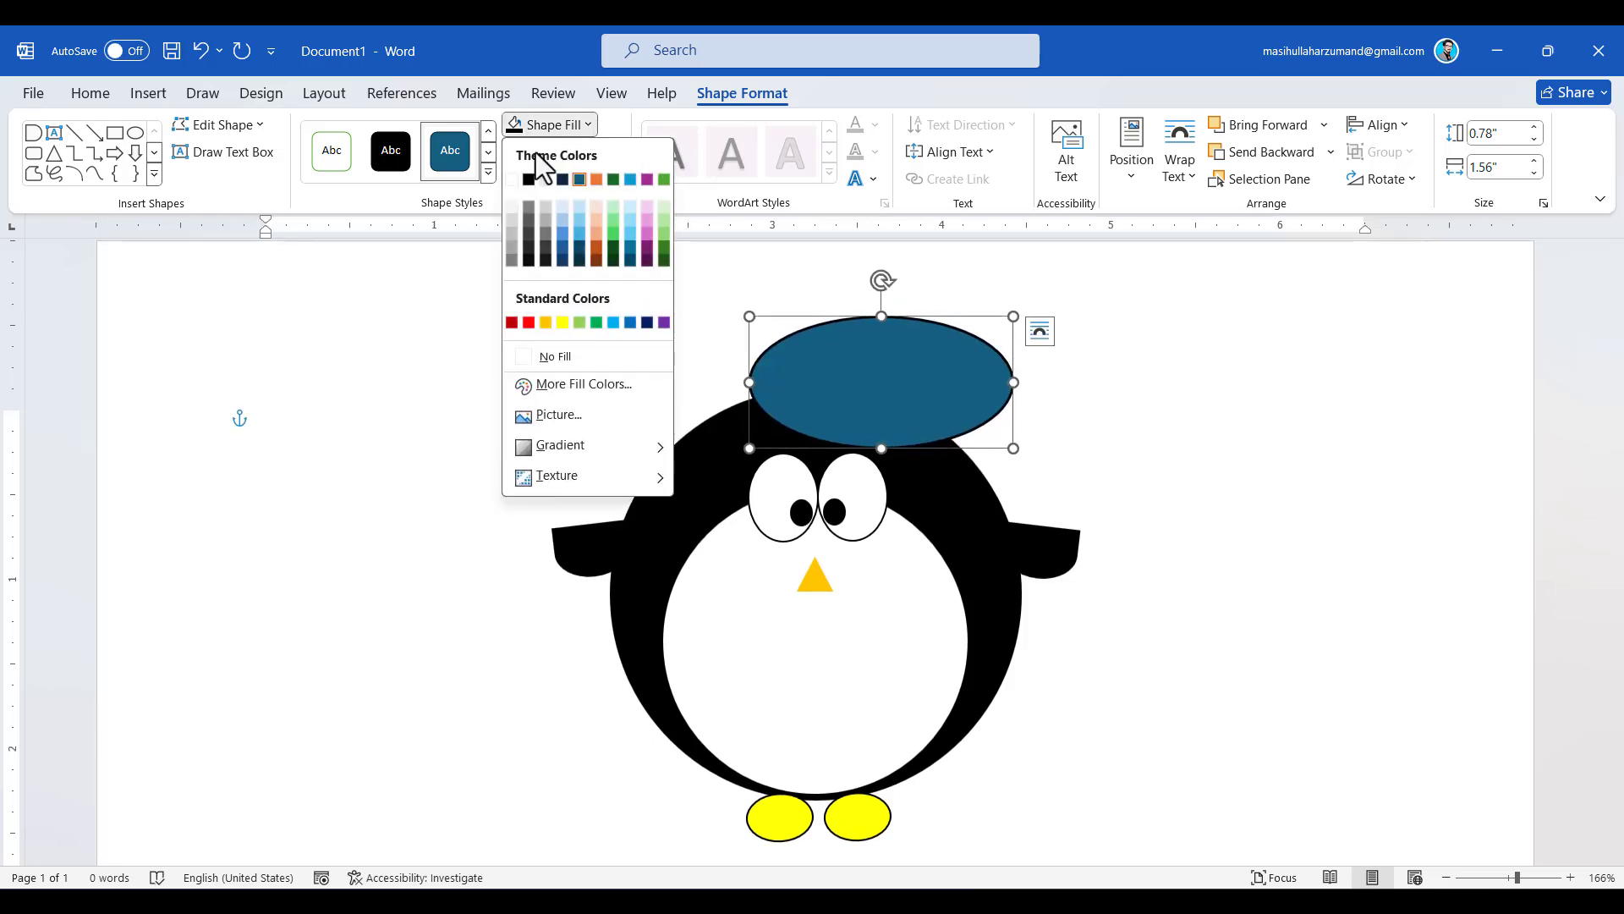
pyautogui.click(511, 180)
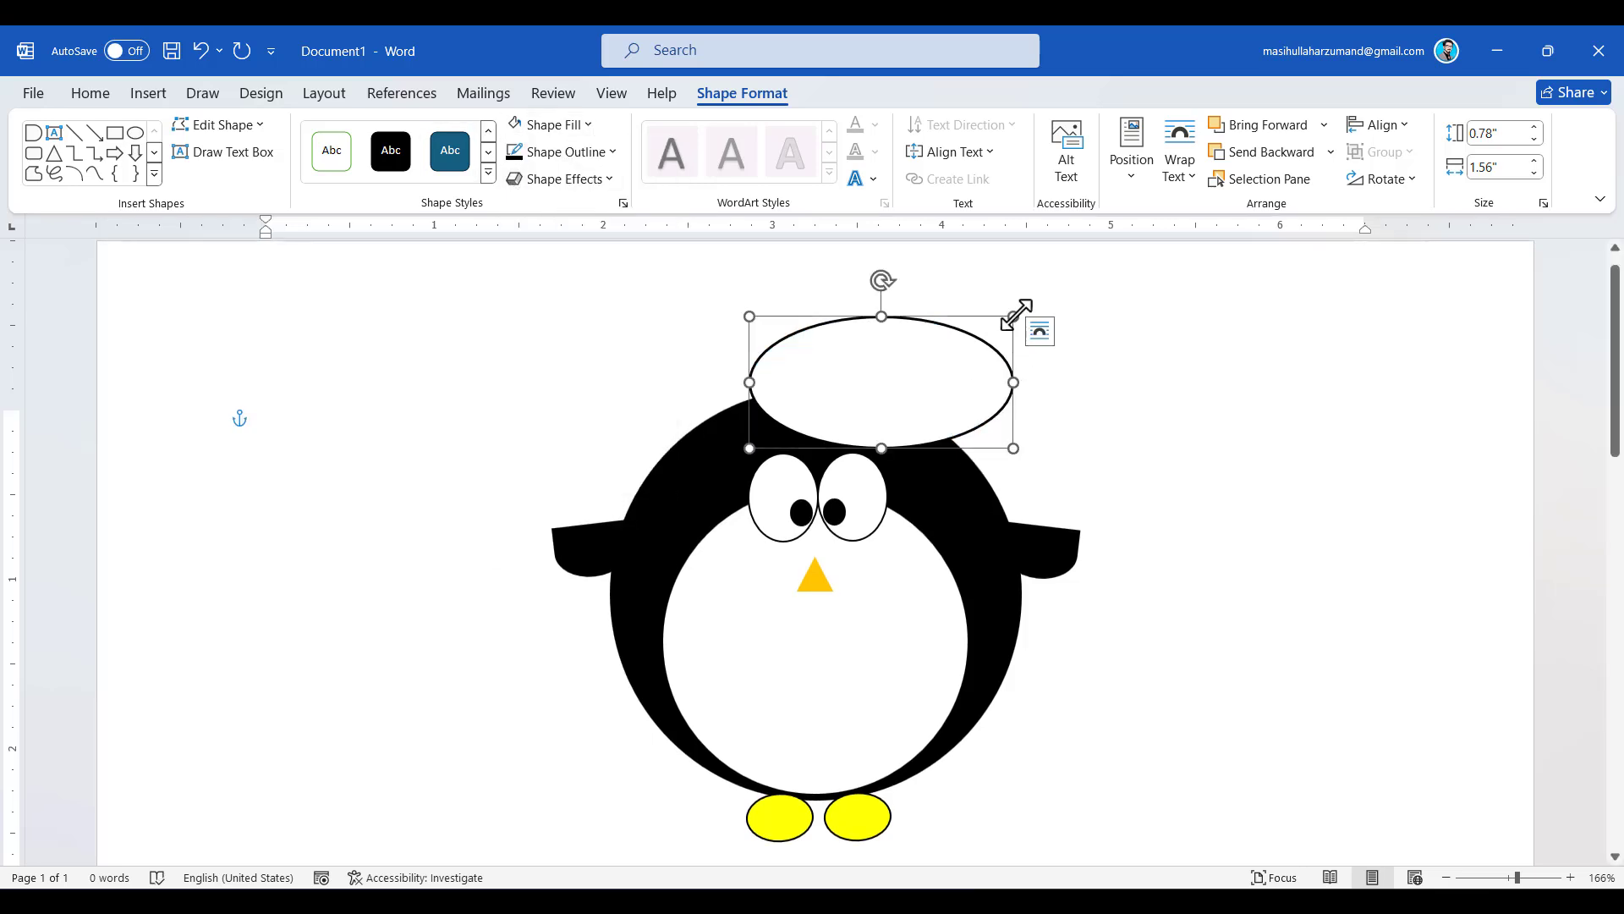
# Shrink the white ellipse to about 0.44" high and 1.24" wide and tilt it slightly clockwise on the head.
pyautogui.moveTo(1013, 317); pyautogui.dragTo(959, 351)
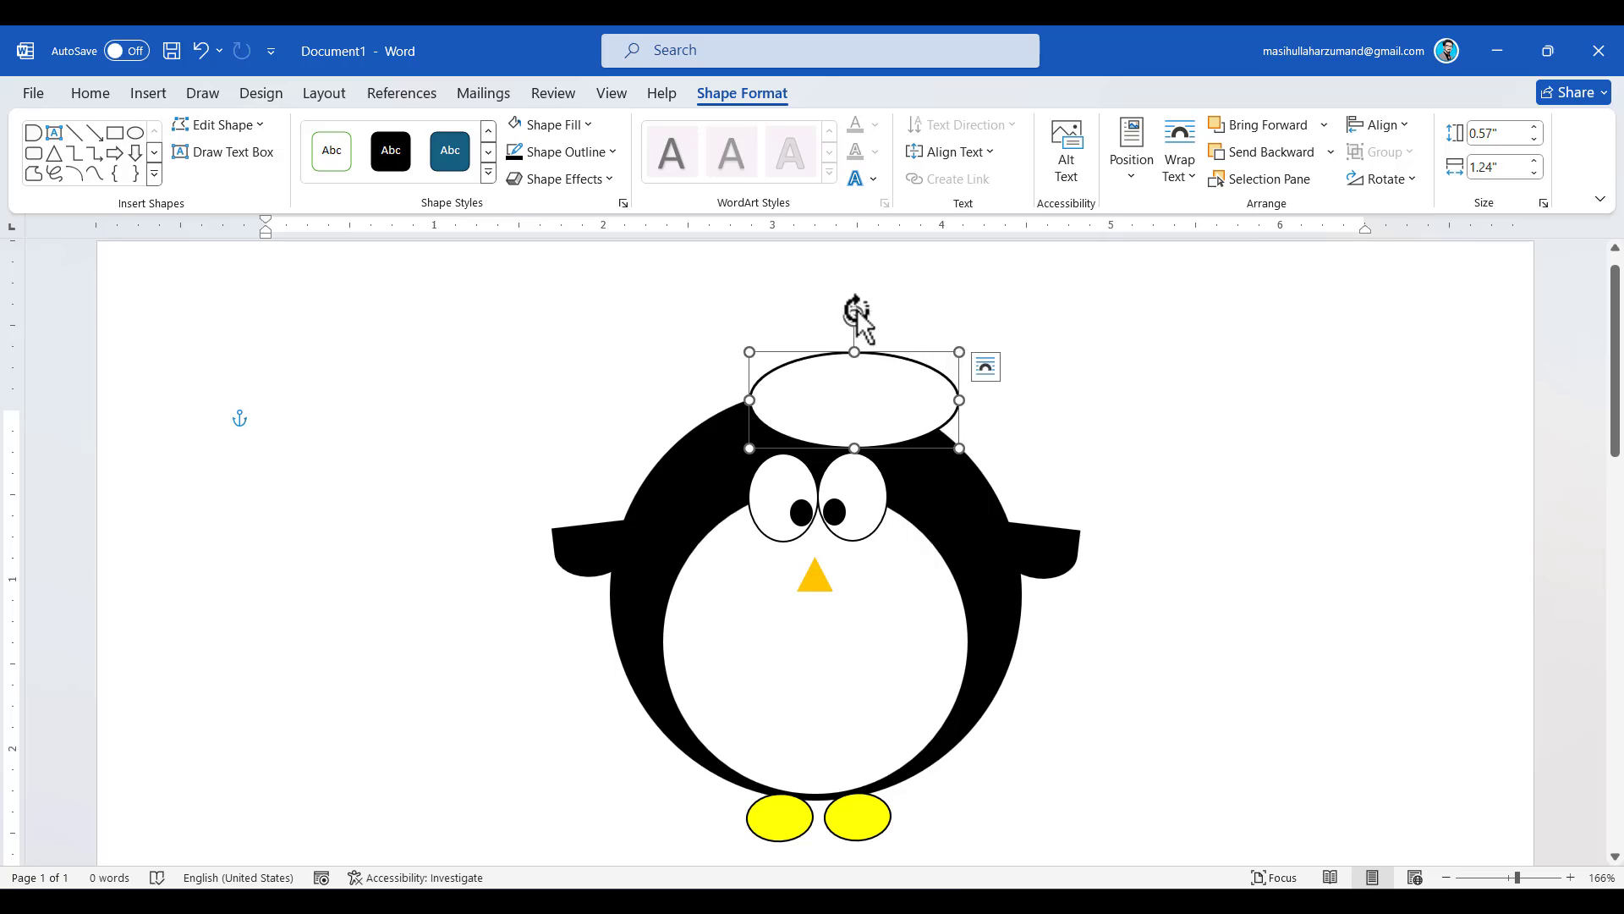
pyautogui.moveTo(856, 314); pyautogui.dragTo(874, 320)
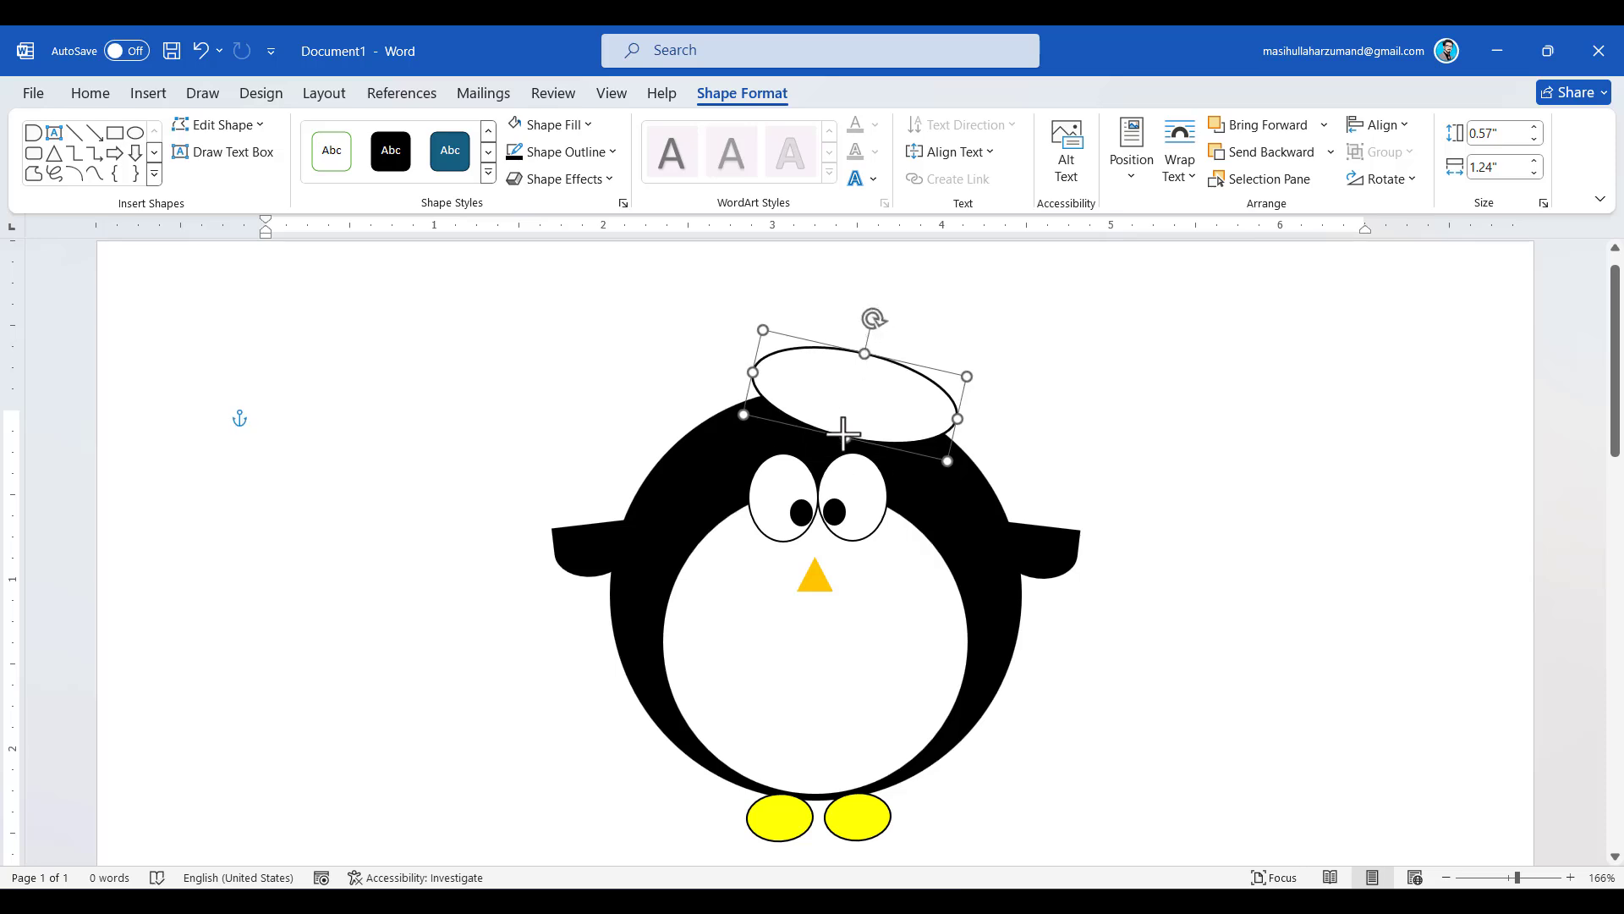
pyautogui.moveTo(844, 434); pyautogui.dragTo(870, 402)
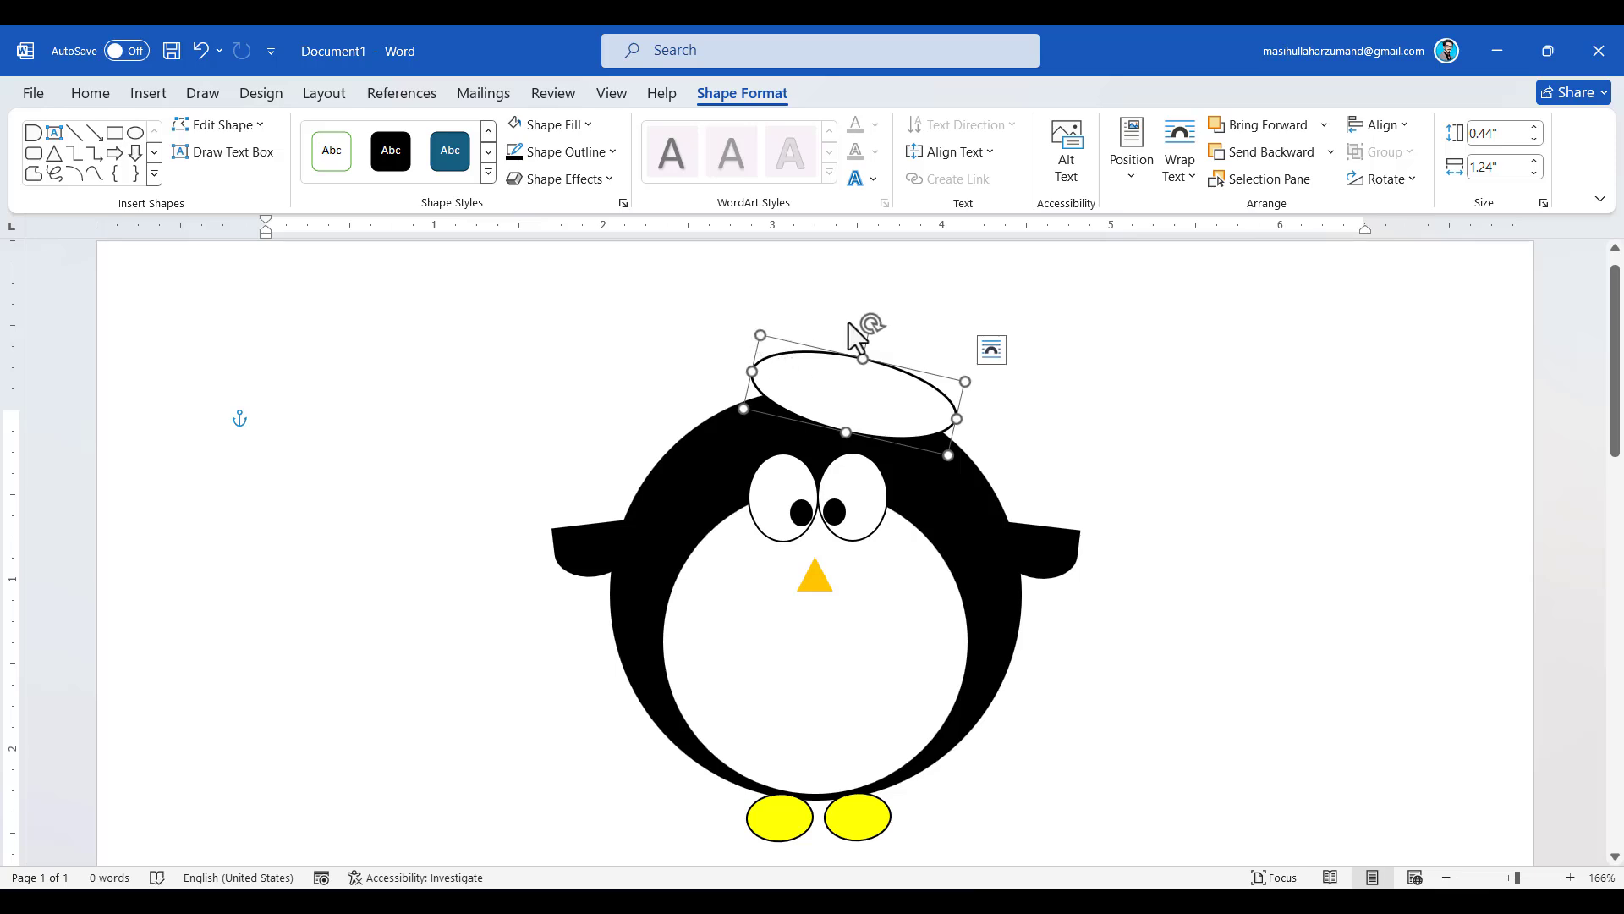
# Reduce the white ellipse's tilt, lower it onto the penguin's head and enlarge it to about 0.54" high and 1.3" wide.
pyautogui.moveTo(866, 322); pyautogui.dragTo(860, 321)
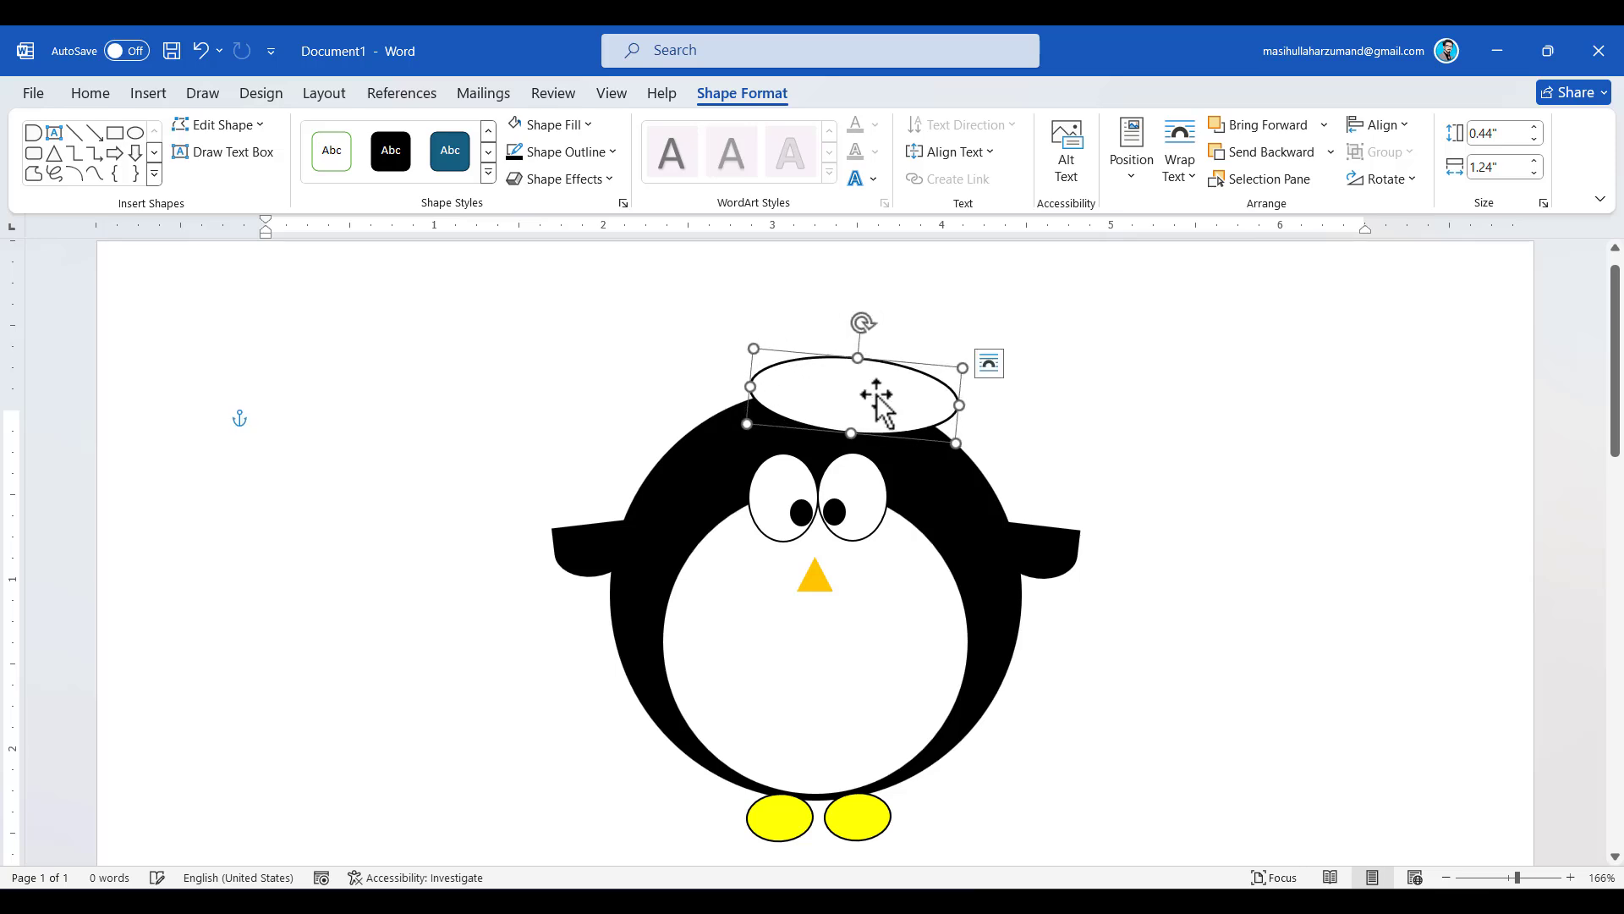
pyautogui.moveTo(878, 394); pyautogui.dragTo(852, 406)
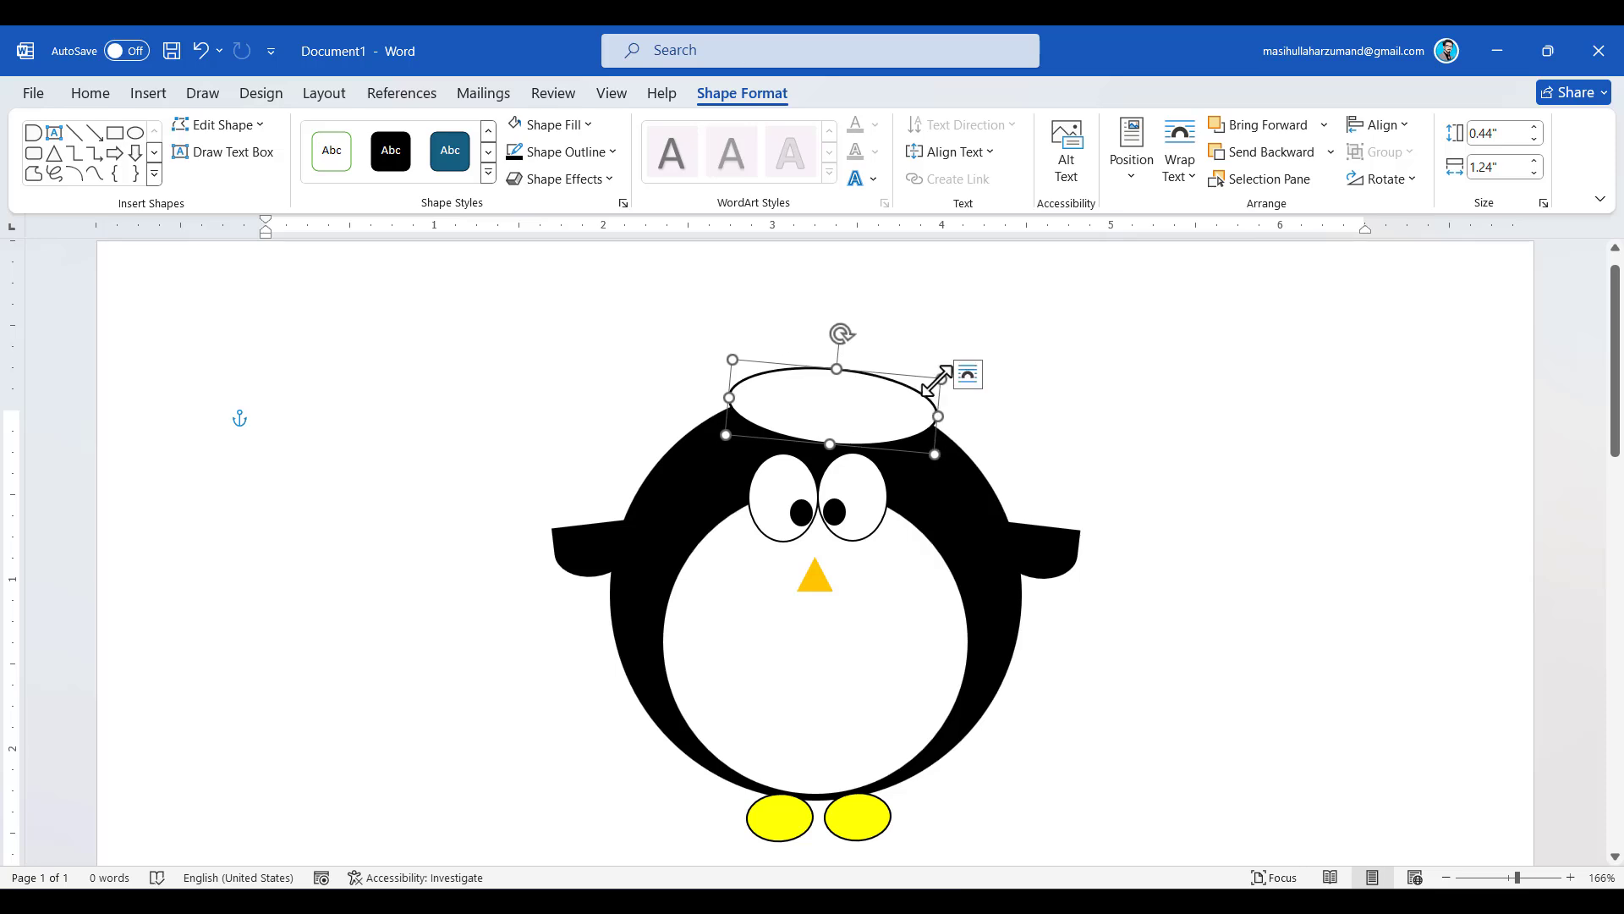
pyautogui.moveTo(939, 378); pyautogui.dragTo(954, 359)
pyautogui.click(1012, 405)
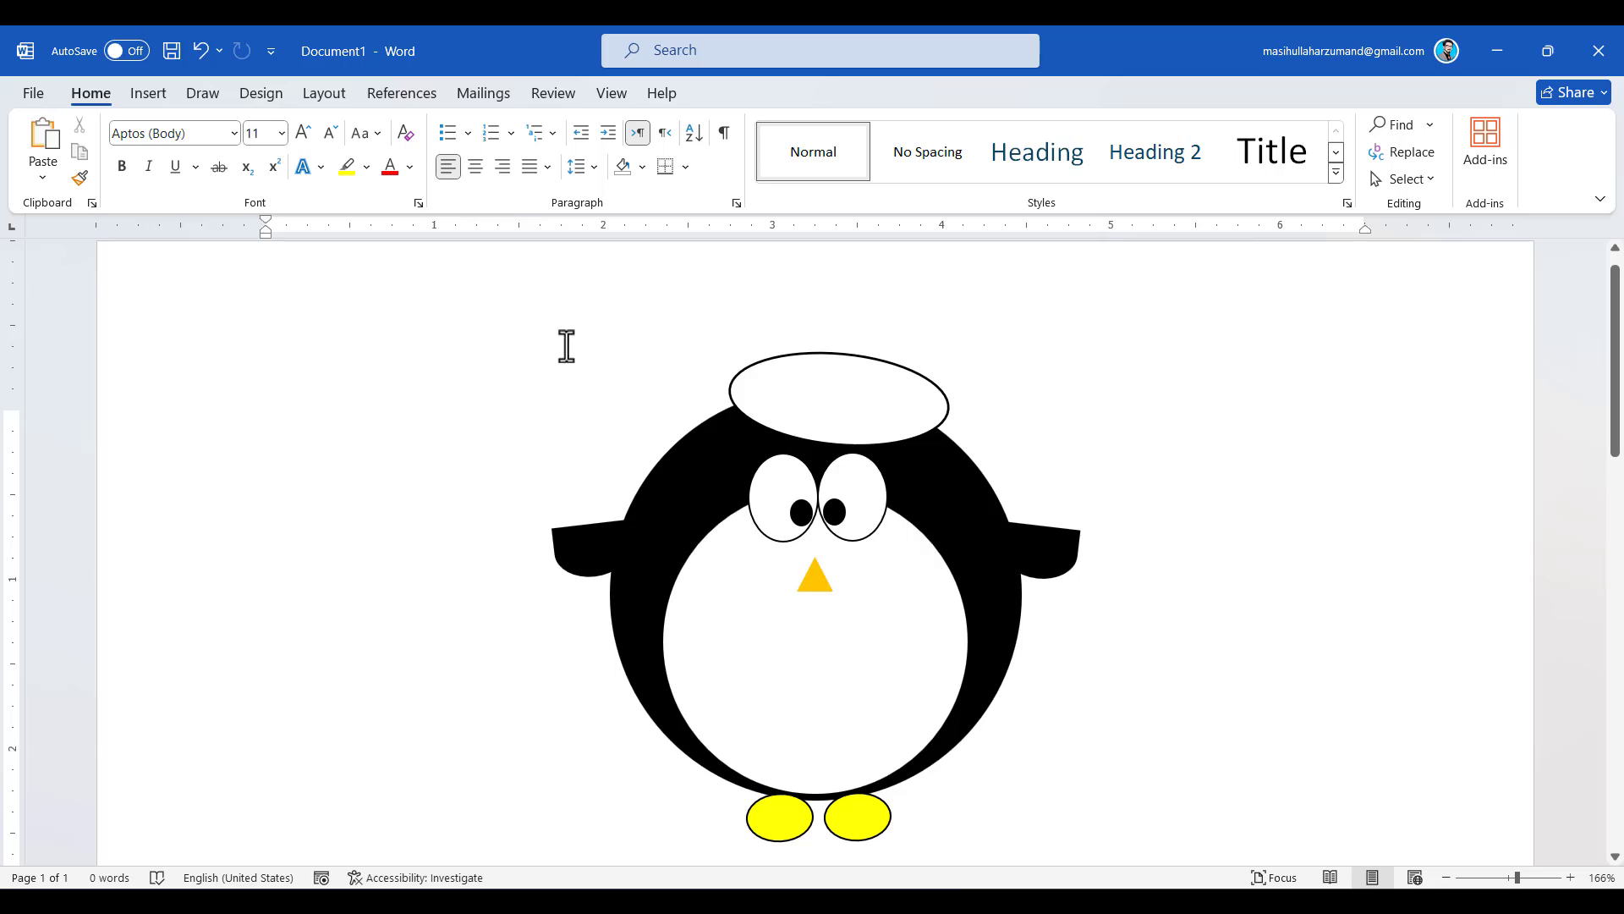
# Draw a flowchart cylinder about 0.73" high and 0.44" wide standing on the white ellipse as the hat's crown.
pyautogui.click(154, 93)
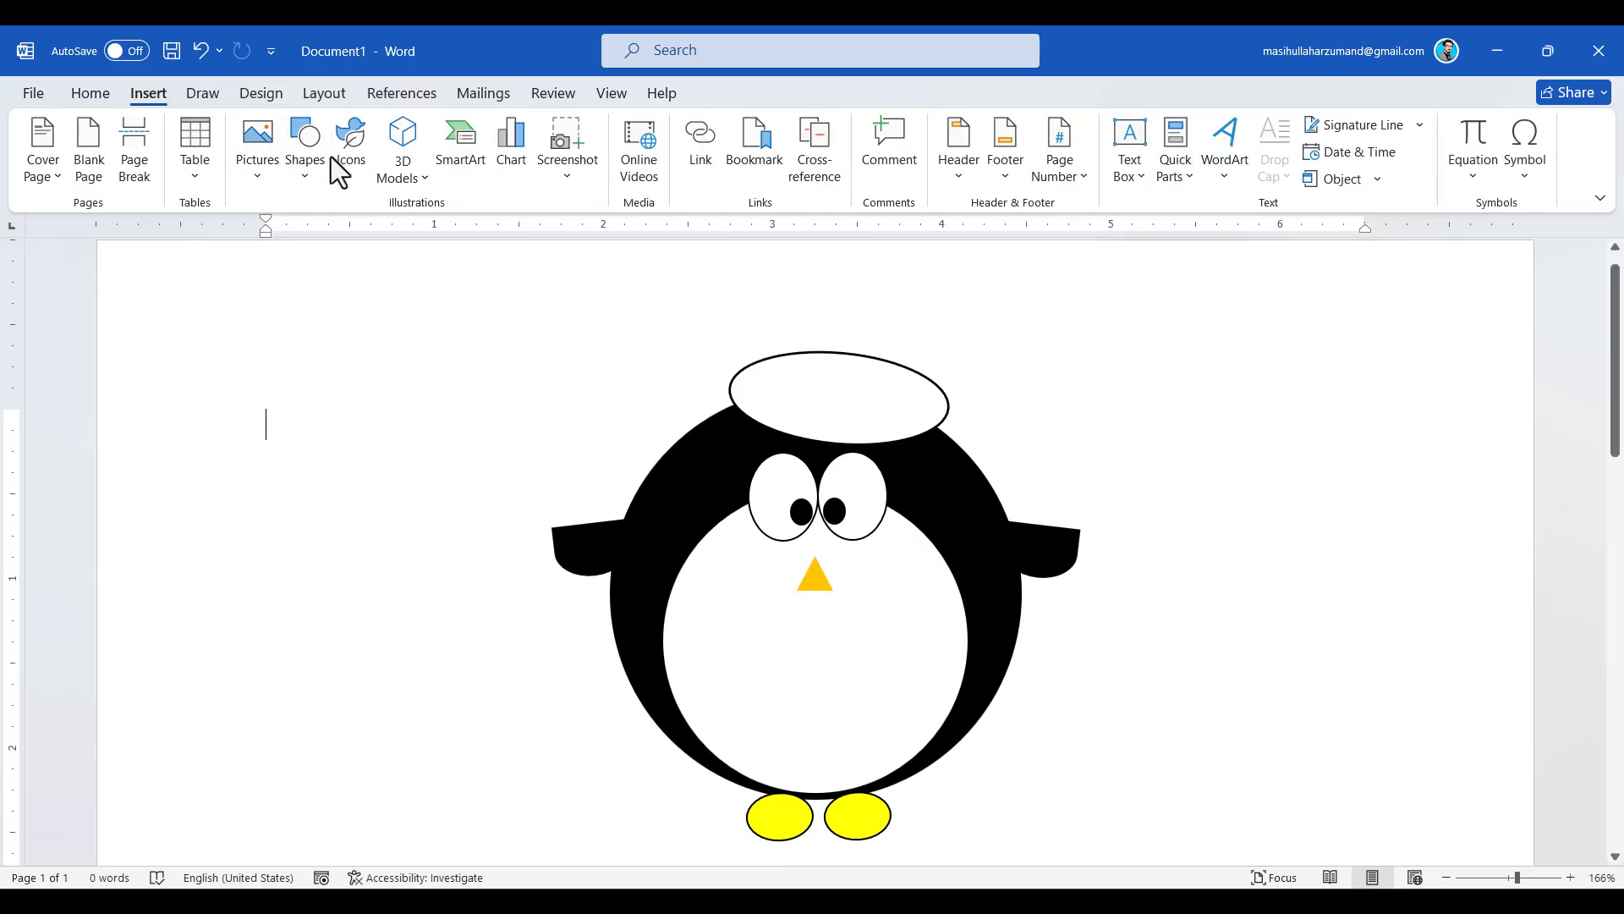
pyautogui.click(316, 176)
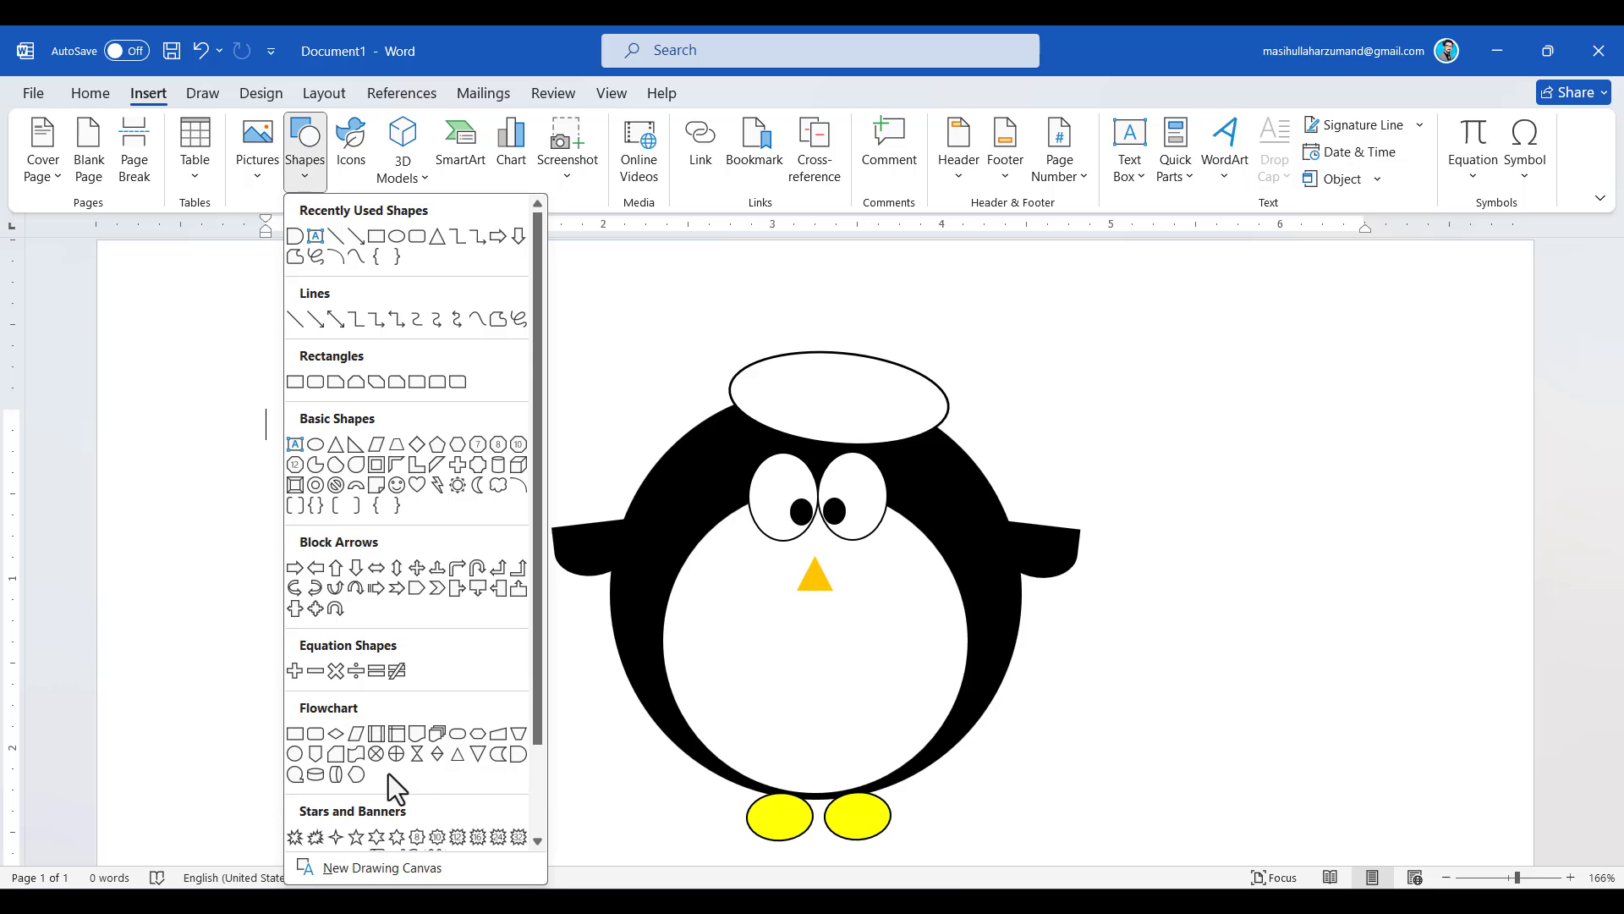
pyautogui.click(317, 774)
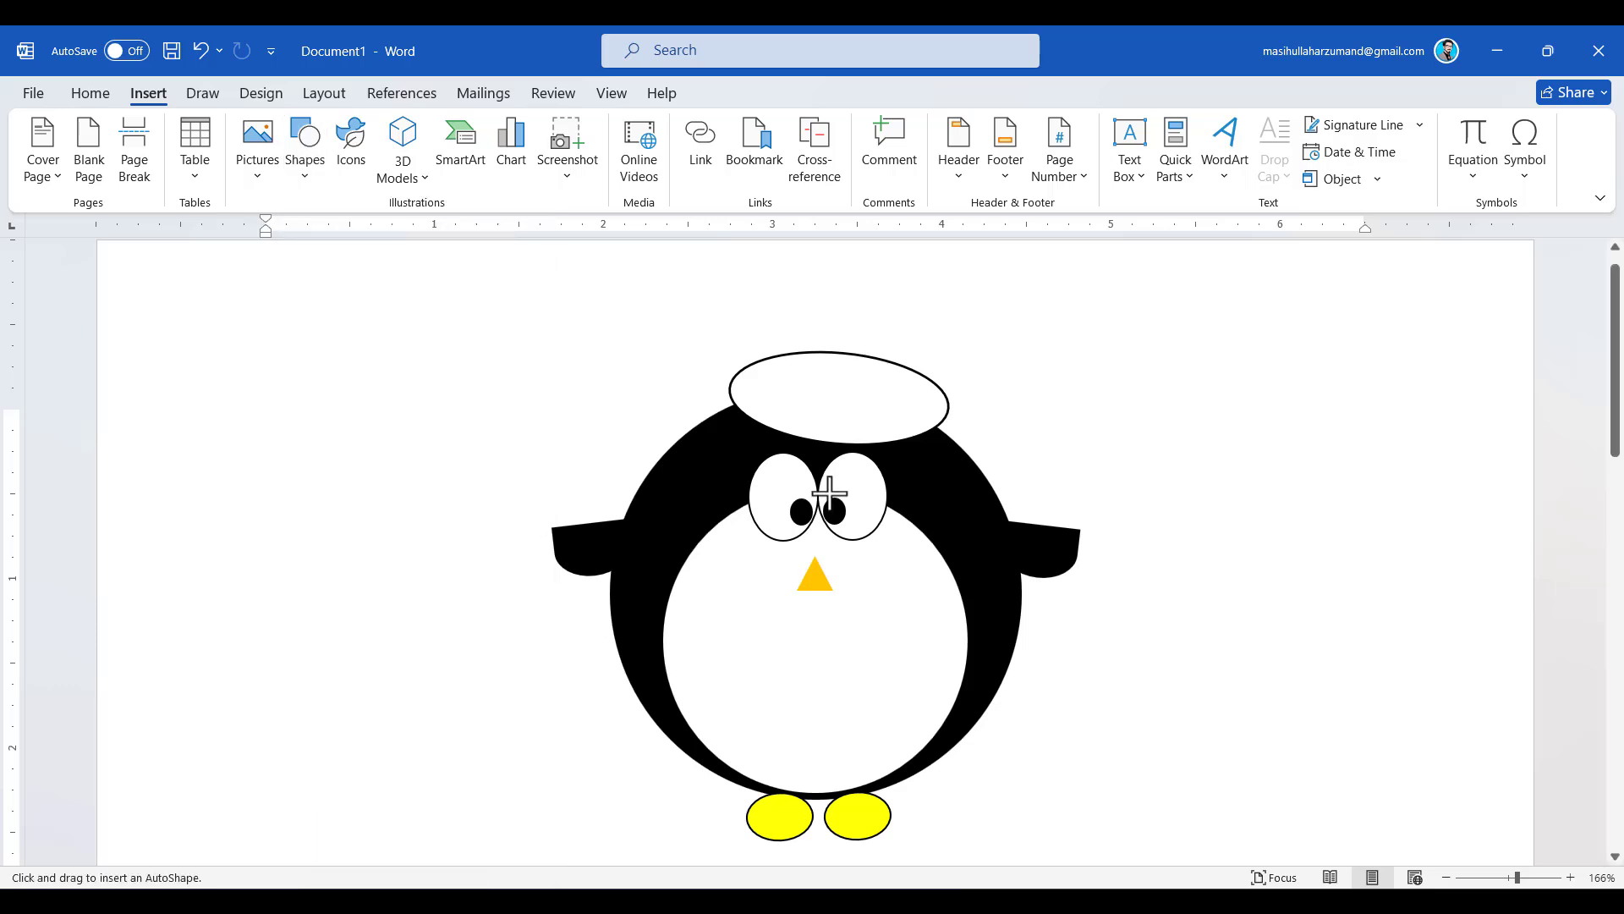
pyautogui.moveTo(795, 289); pyautogui.dragTo(840, 355)
pyautogui.moveTo(874, 400); pyautogui.dragTo(871, 414)
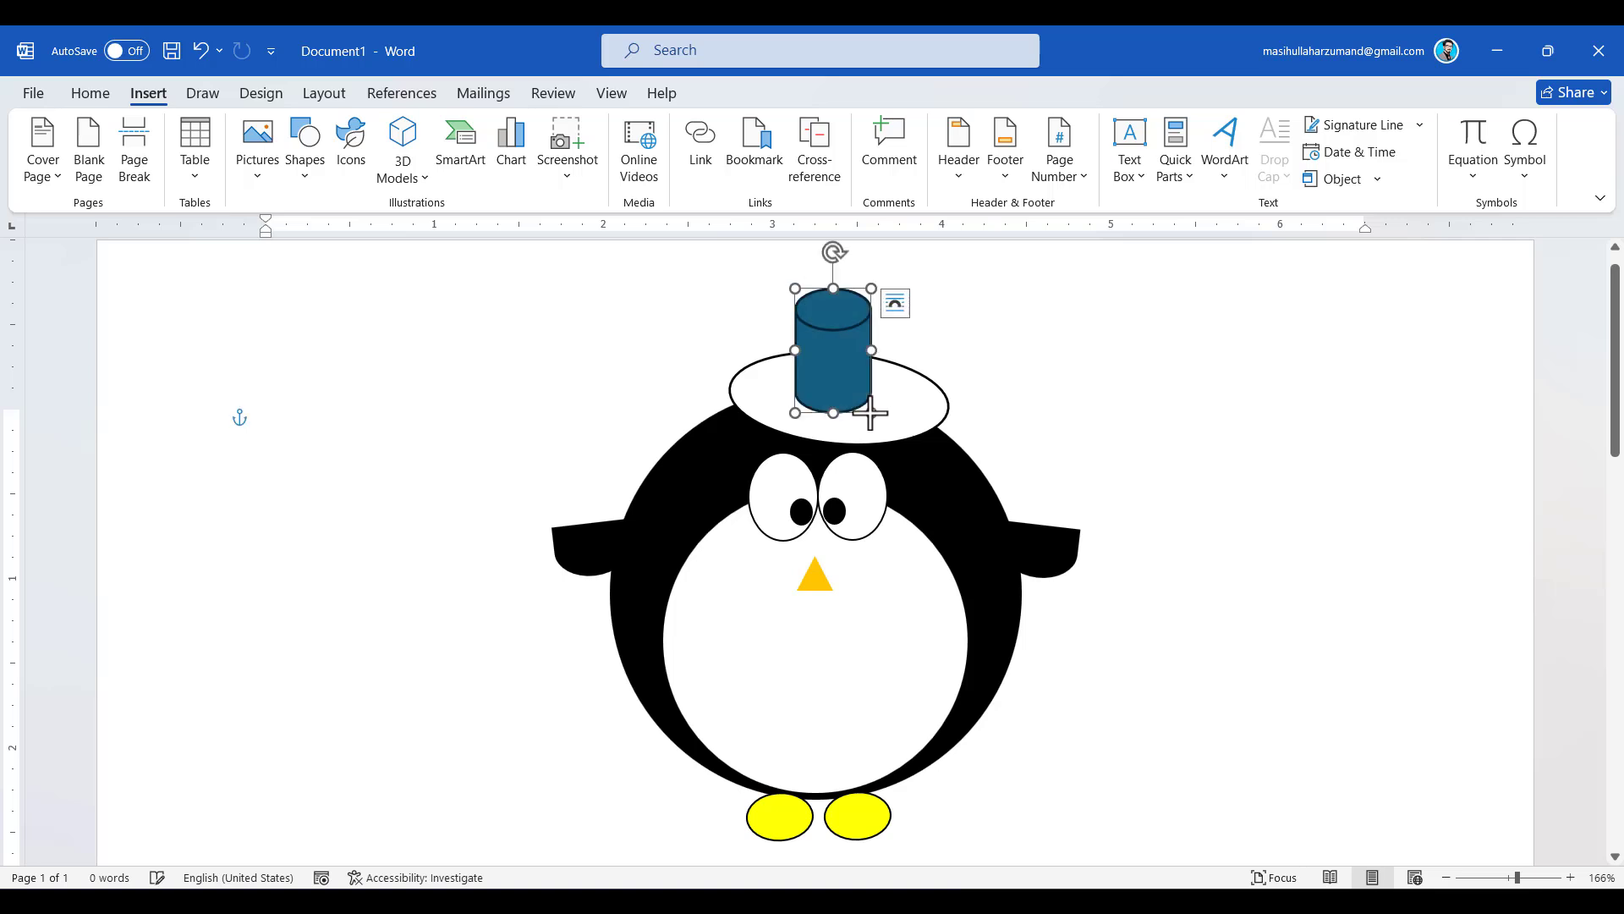
# Fill the cylinder on the penguin's hat with white.
pyautogui.click(759, 402)
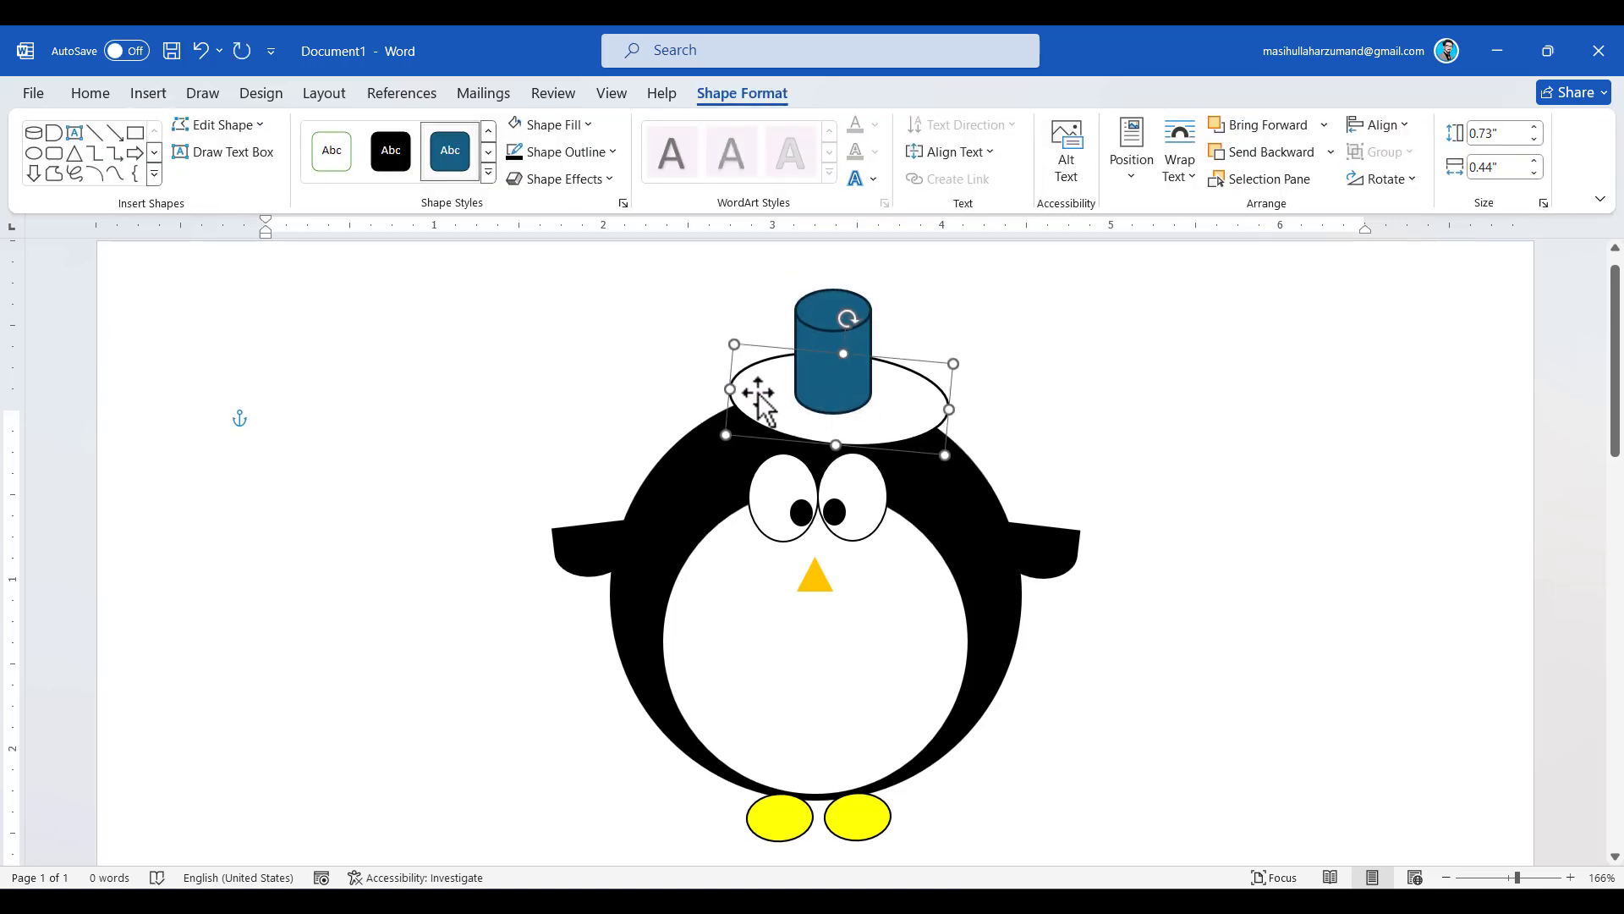
pyautogui.click(842, 308)
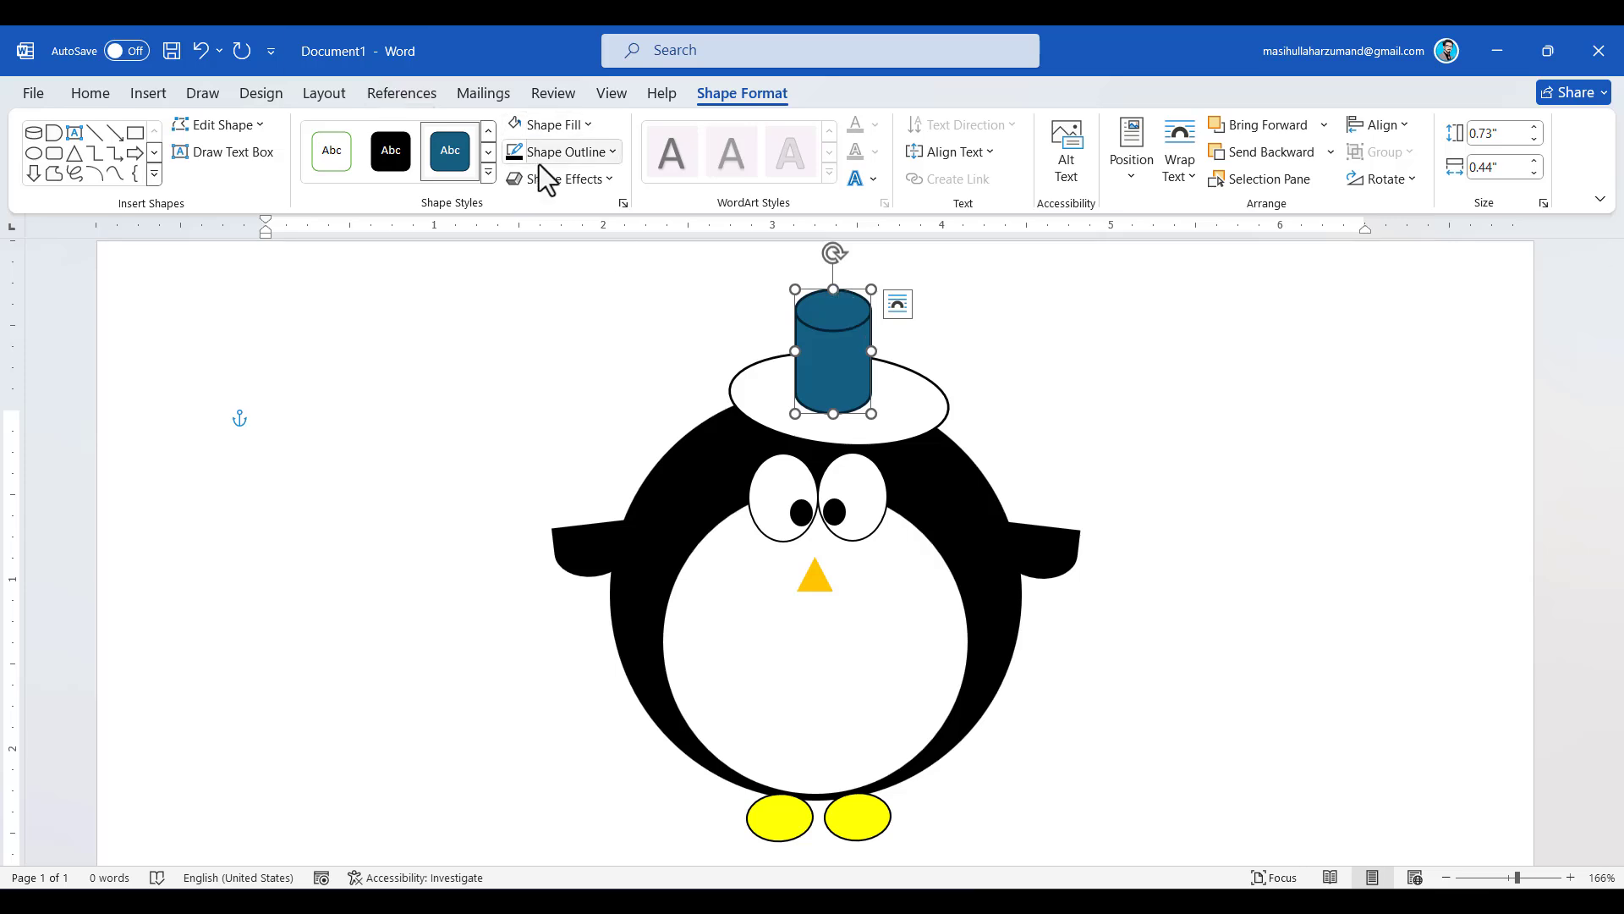
pyautogui.click(595, 127)
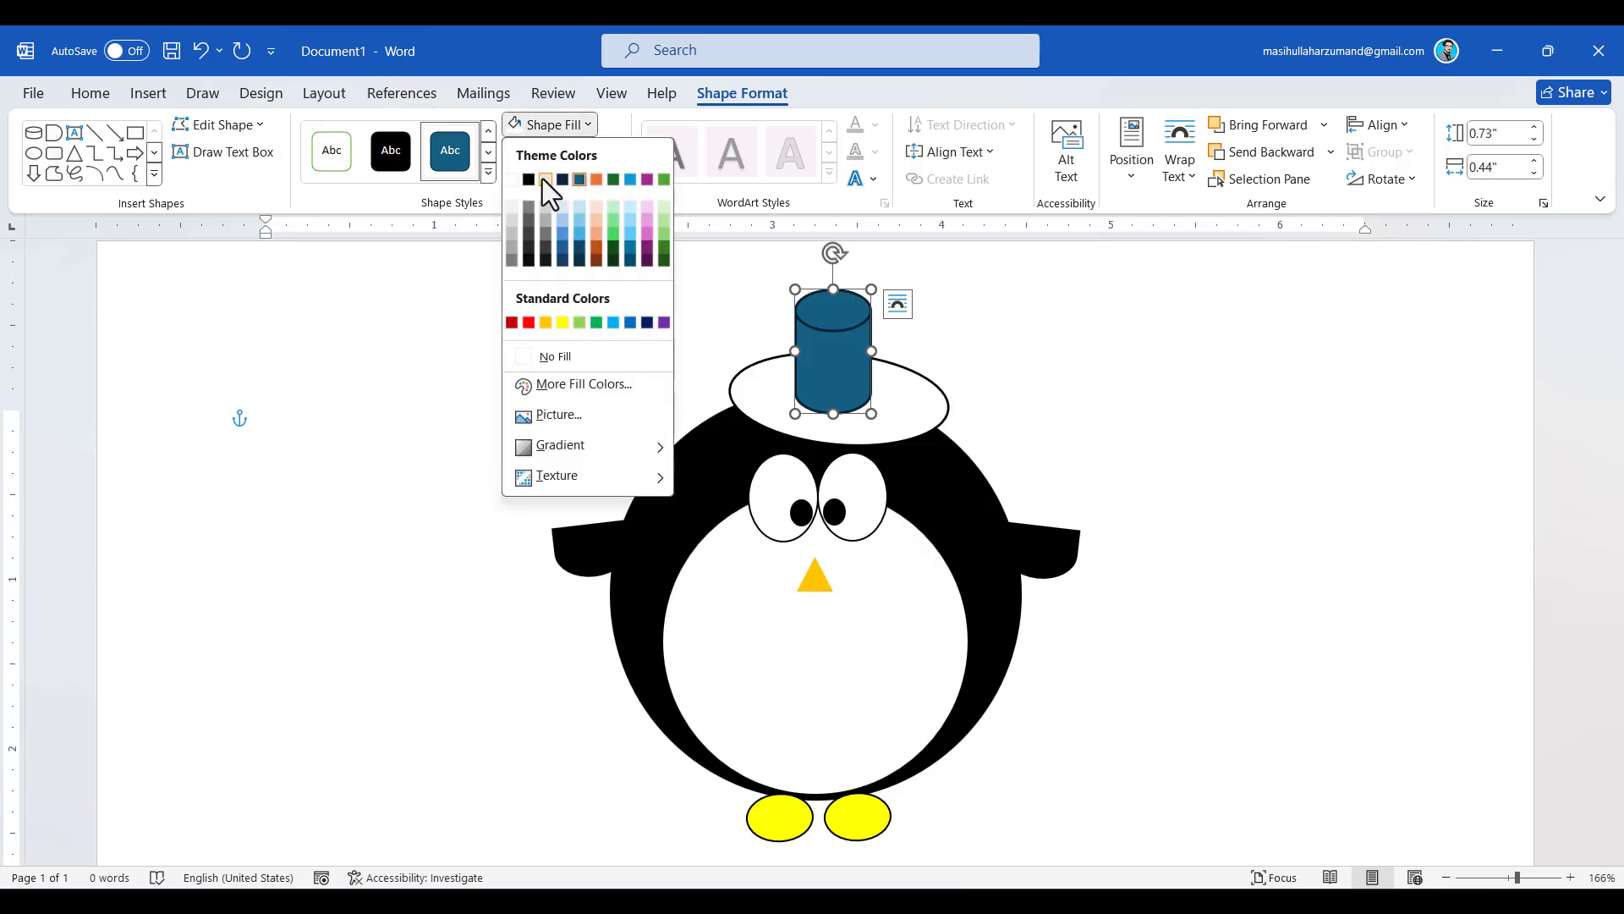
pyautogui.click(513, 180)
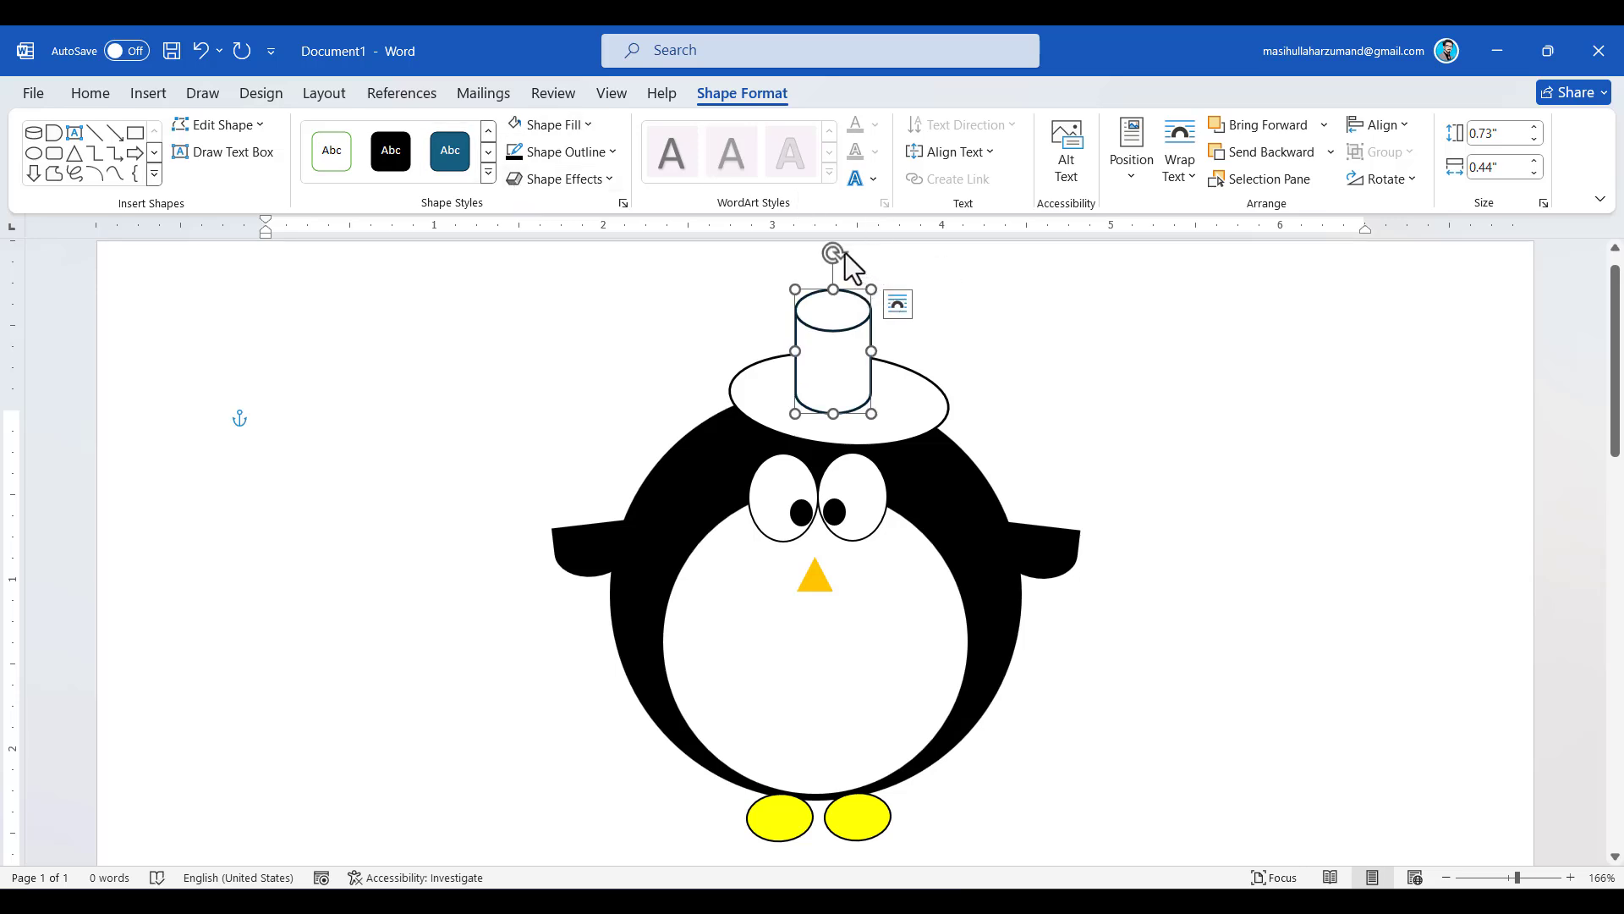
# Tilt the hat's cylinder slightly clockwise, reposition it on the brim and shrink it to about 0.51" high and 0.43" wide.
pyautogui.moveTo(836, 250); pyautogui.dragTo(861, 256)
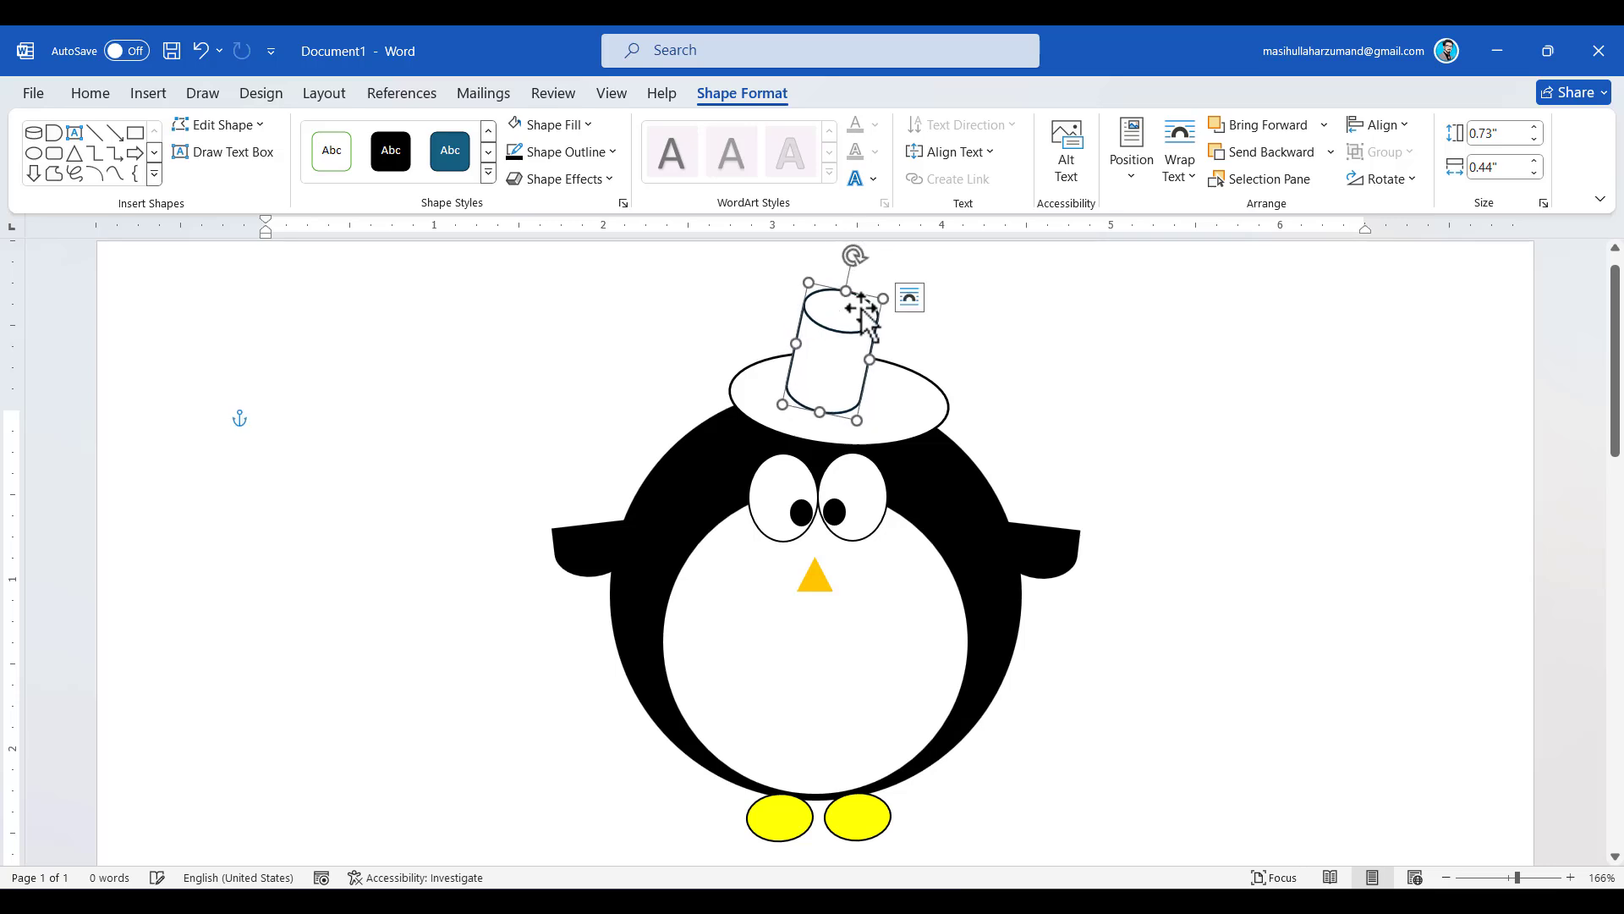
pyautogui.moveTo(852, 351); pyautogui.dragTo(863, 351)
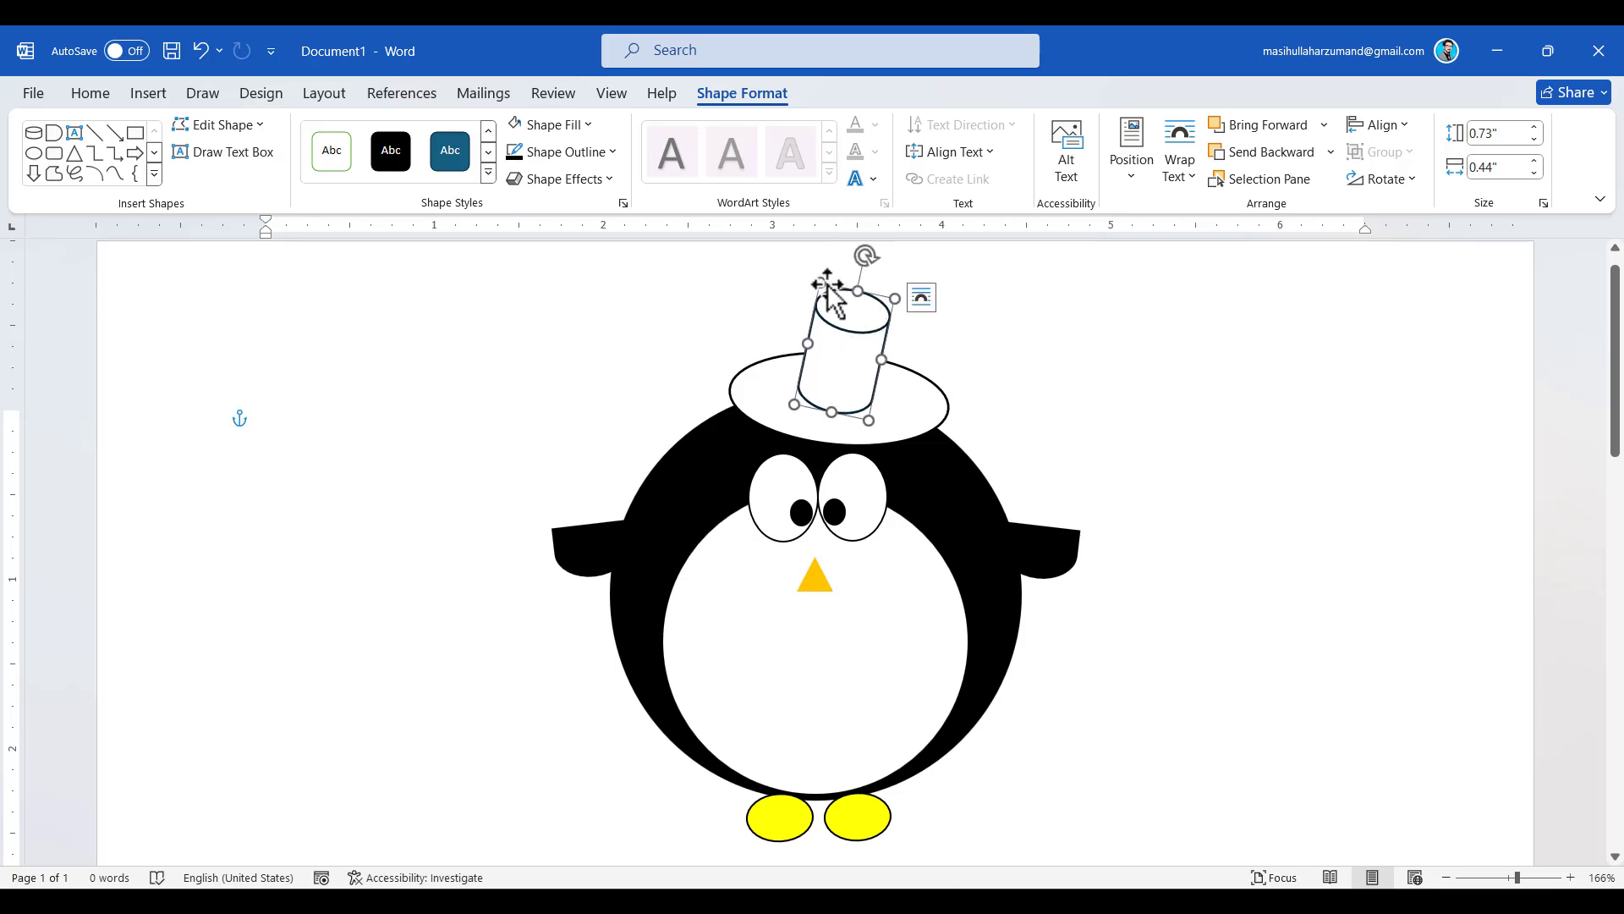
pyautogui.moveTo(820, 281)
pyautogui.mouseDown()
pyautogui.moveTo(823, 313)
pyautogui.moveTo(849, 273)
pyautogui.mouseUp()
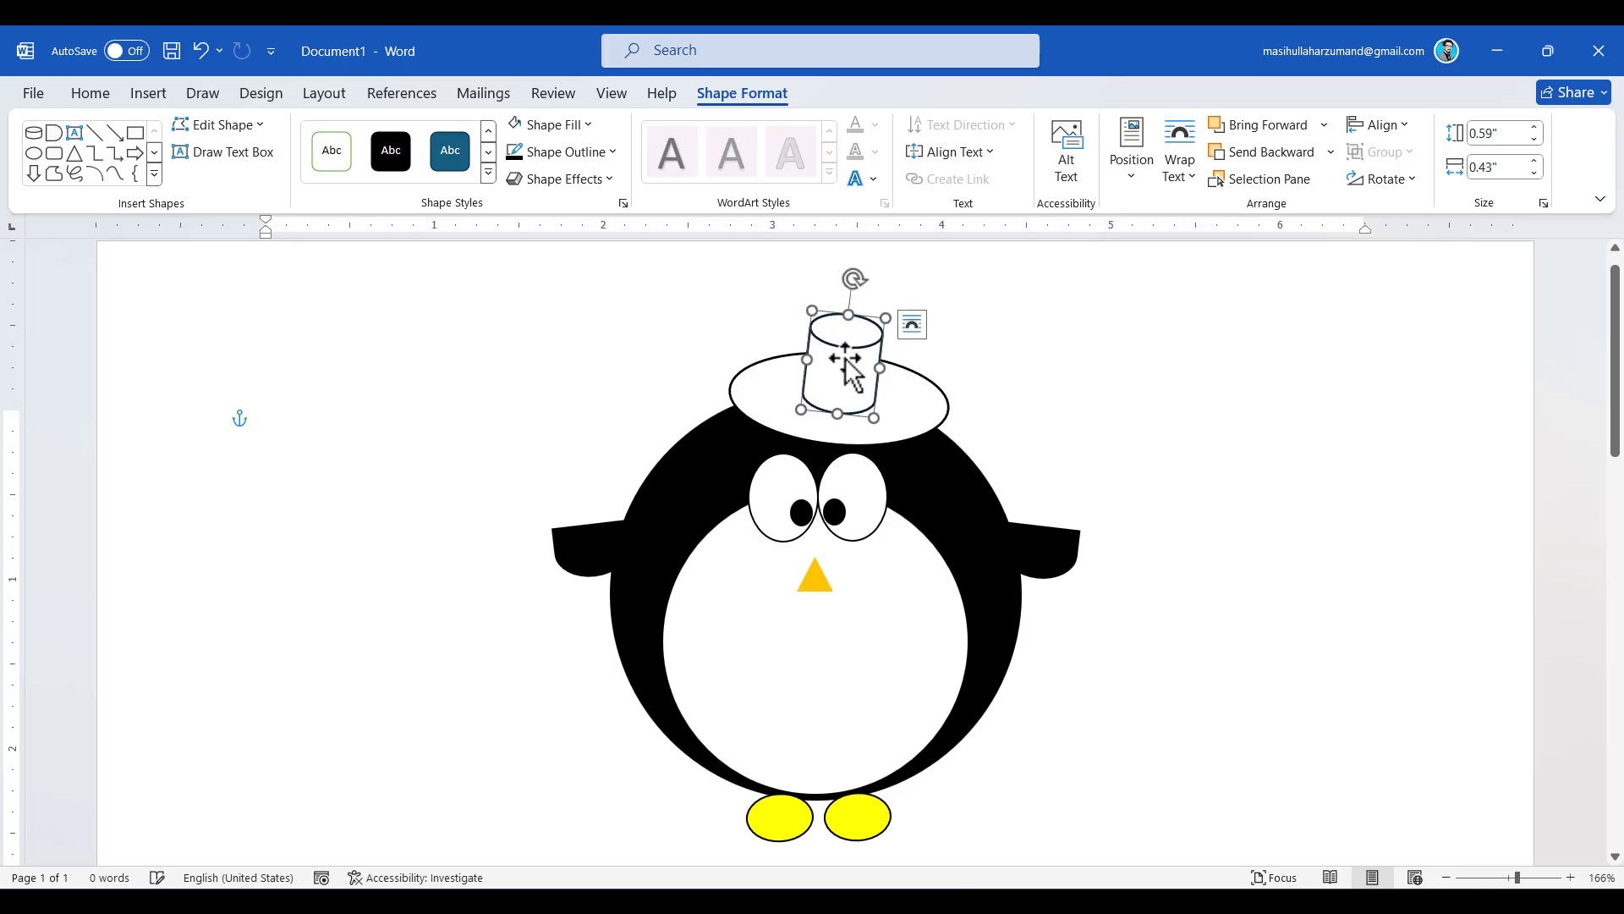
pyautogui.moveTo(846, 362); pyautogui.dragTo(842, 354)
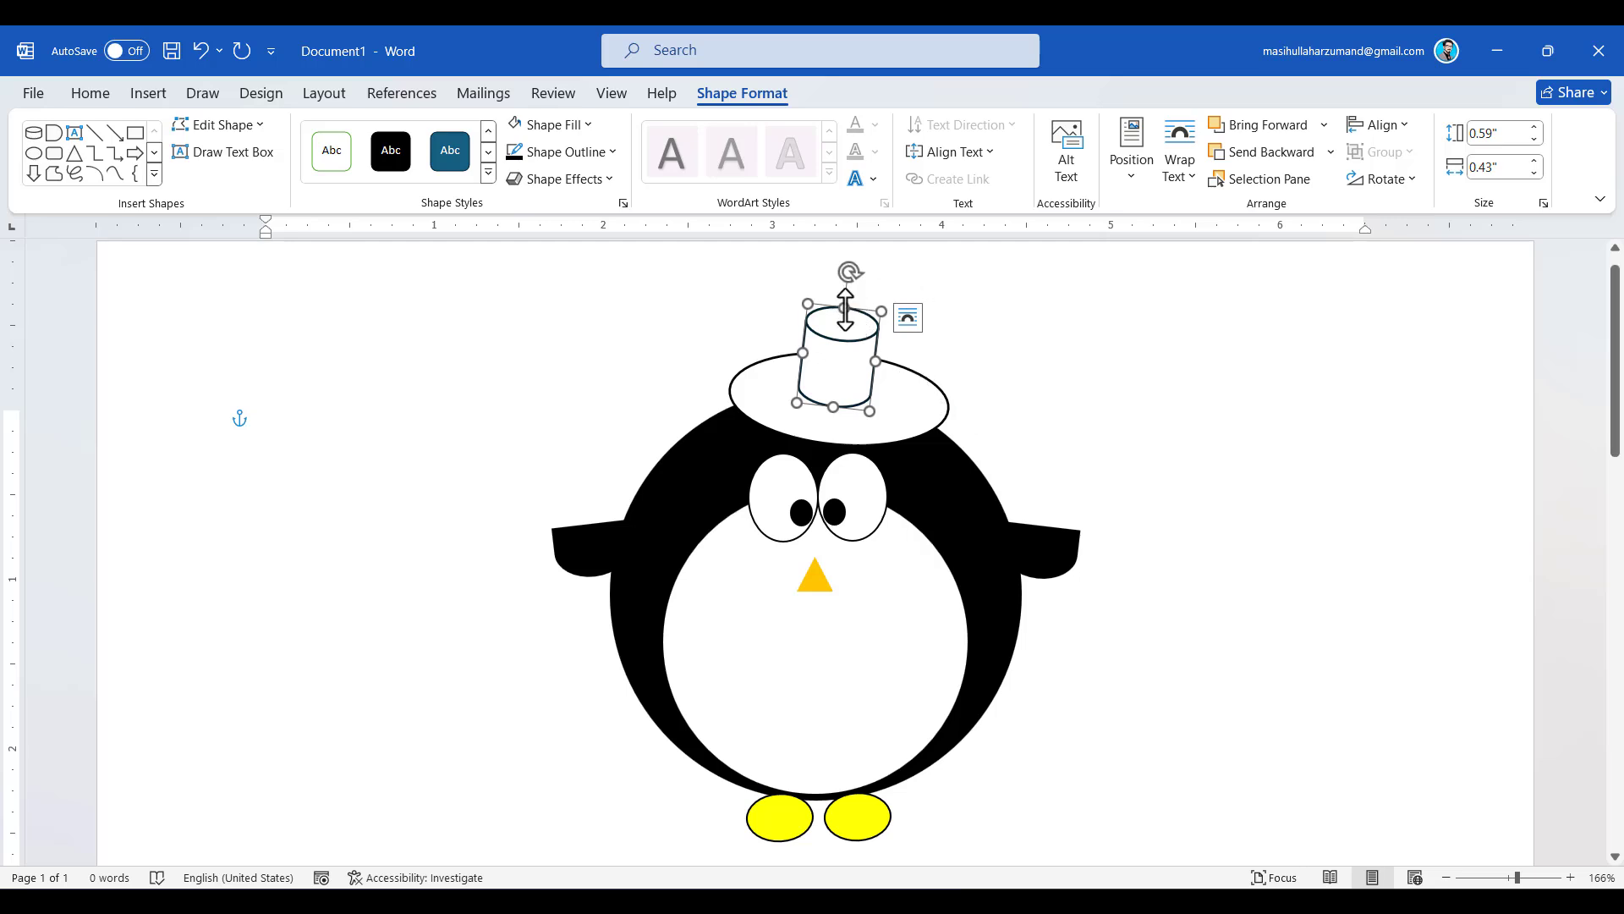
pyautogui.moveTo(844, 307); pyautogui.dragTo(845, 324)
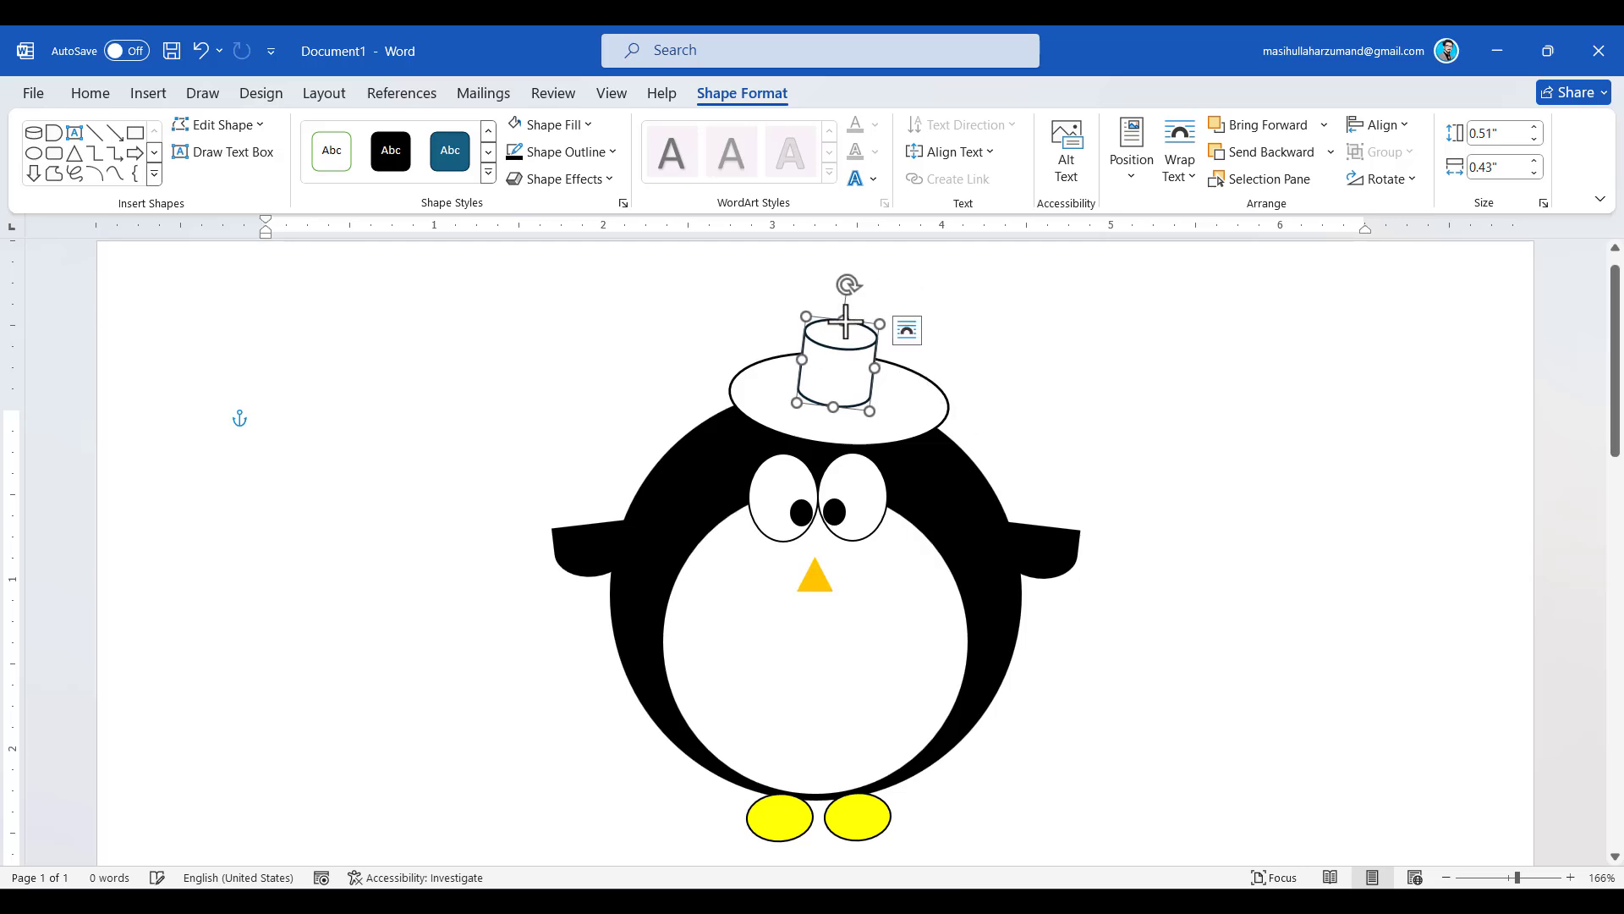
# Shrink the hat's oval brim to about 0.44" high and 1.16" wide and shift the cylinder to its middle.
pyautogui.click(931, 419)
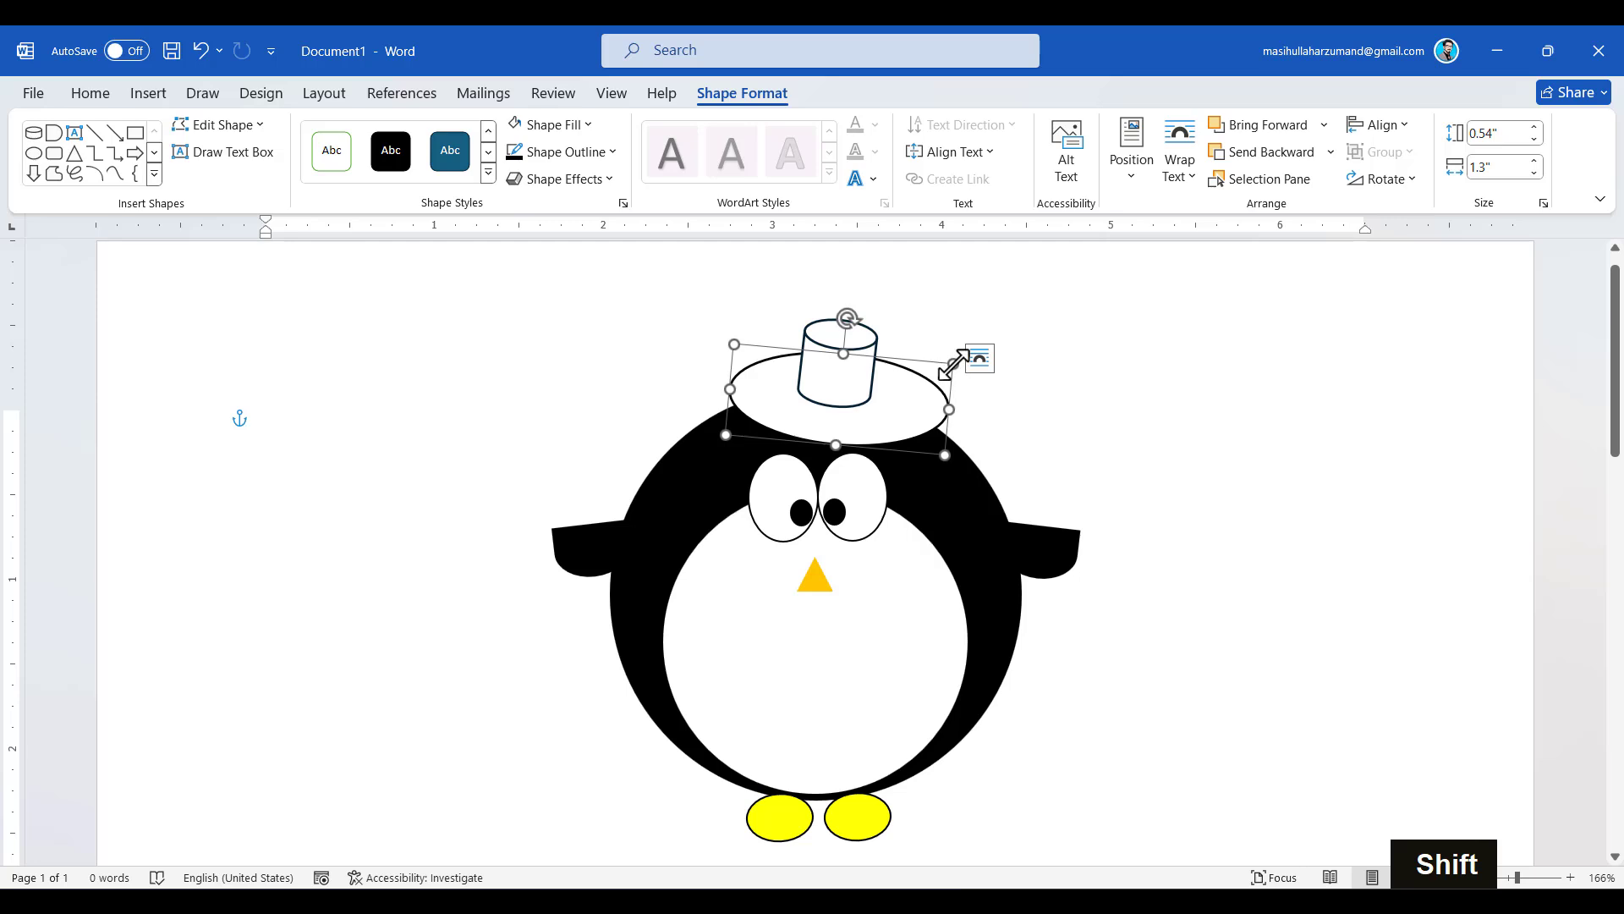
pyautogui.moveTo(954, 365); pyautogui.dragTo(929, 378)
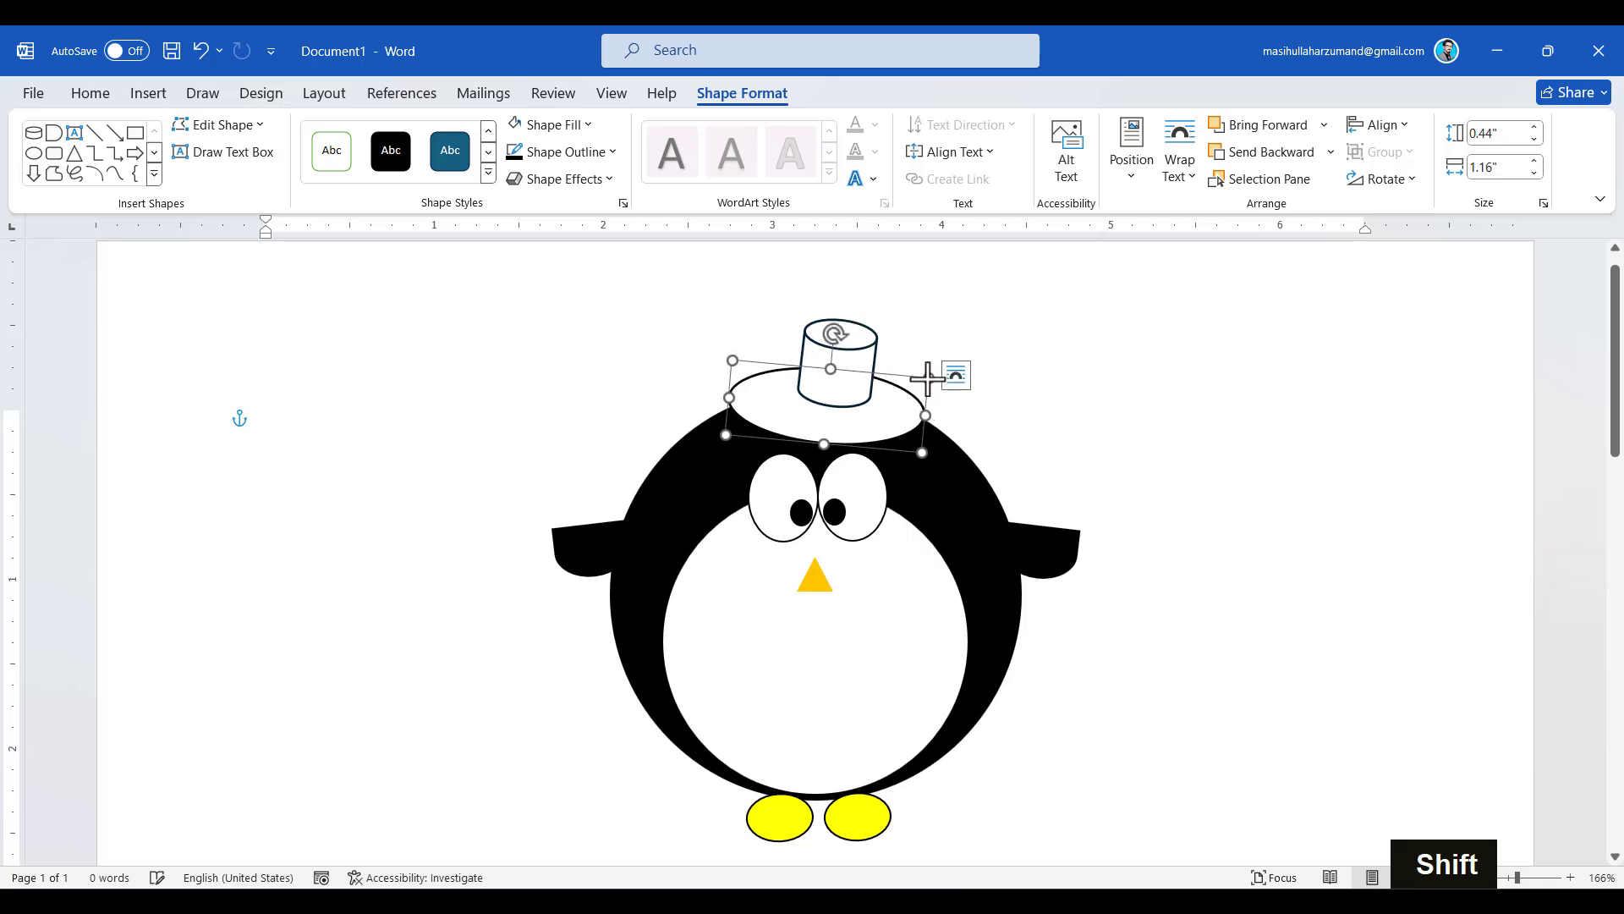
pyautogui.click(861, 343)
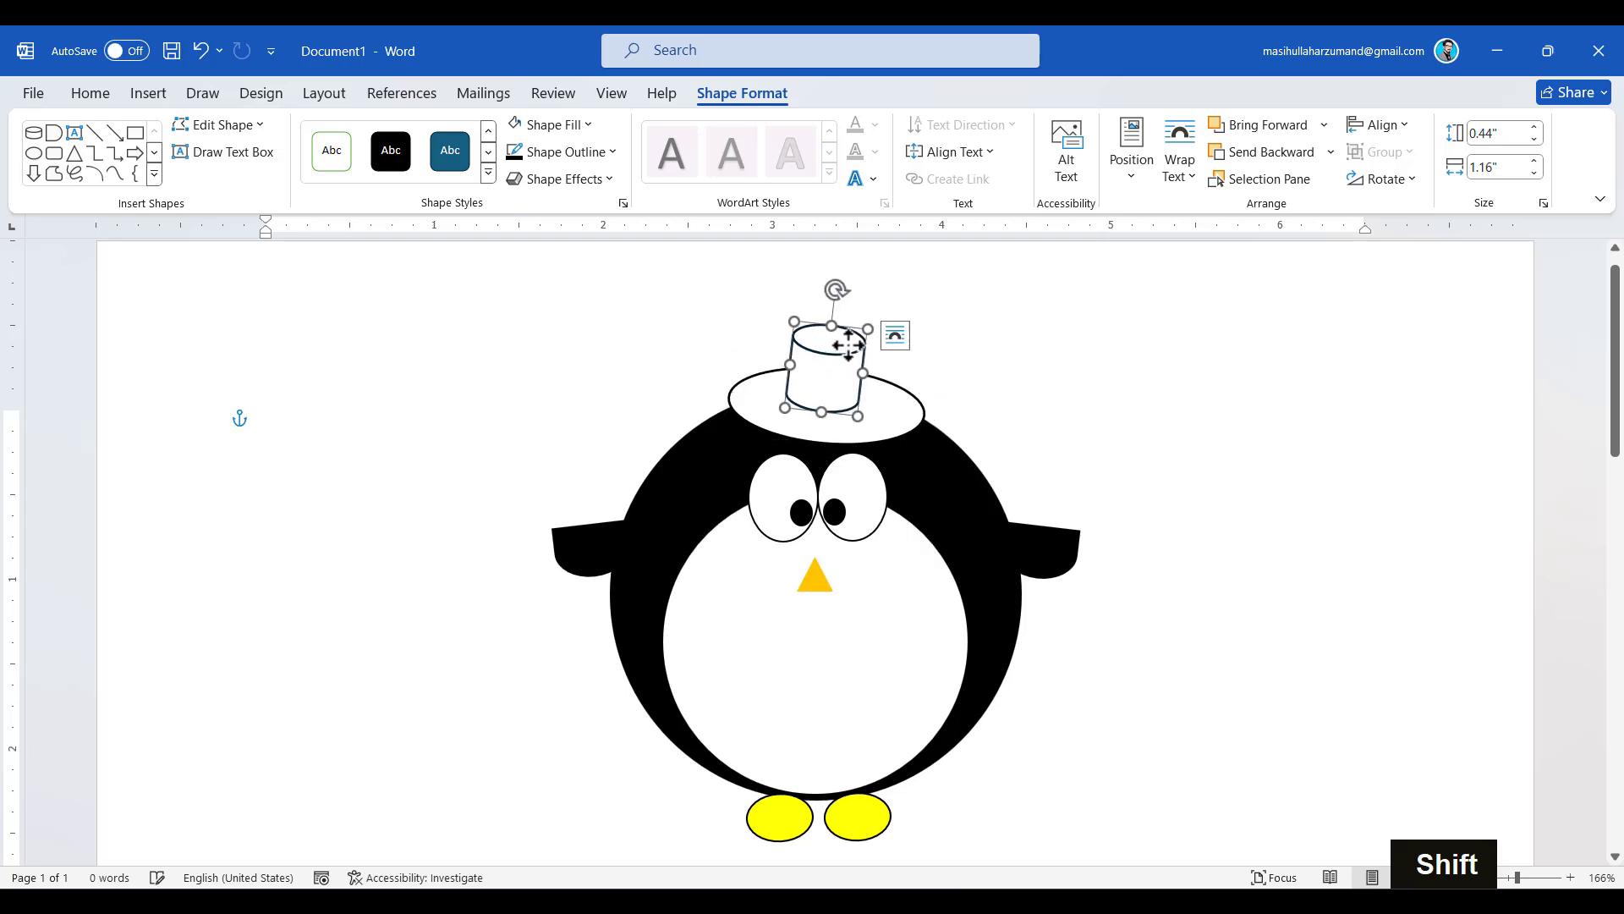
pyautogui.click(1037, 414)
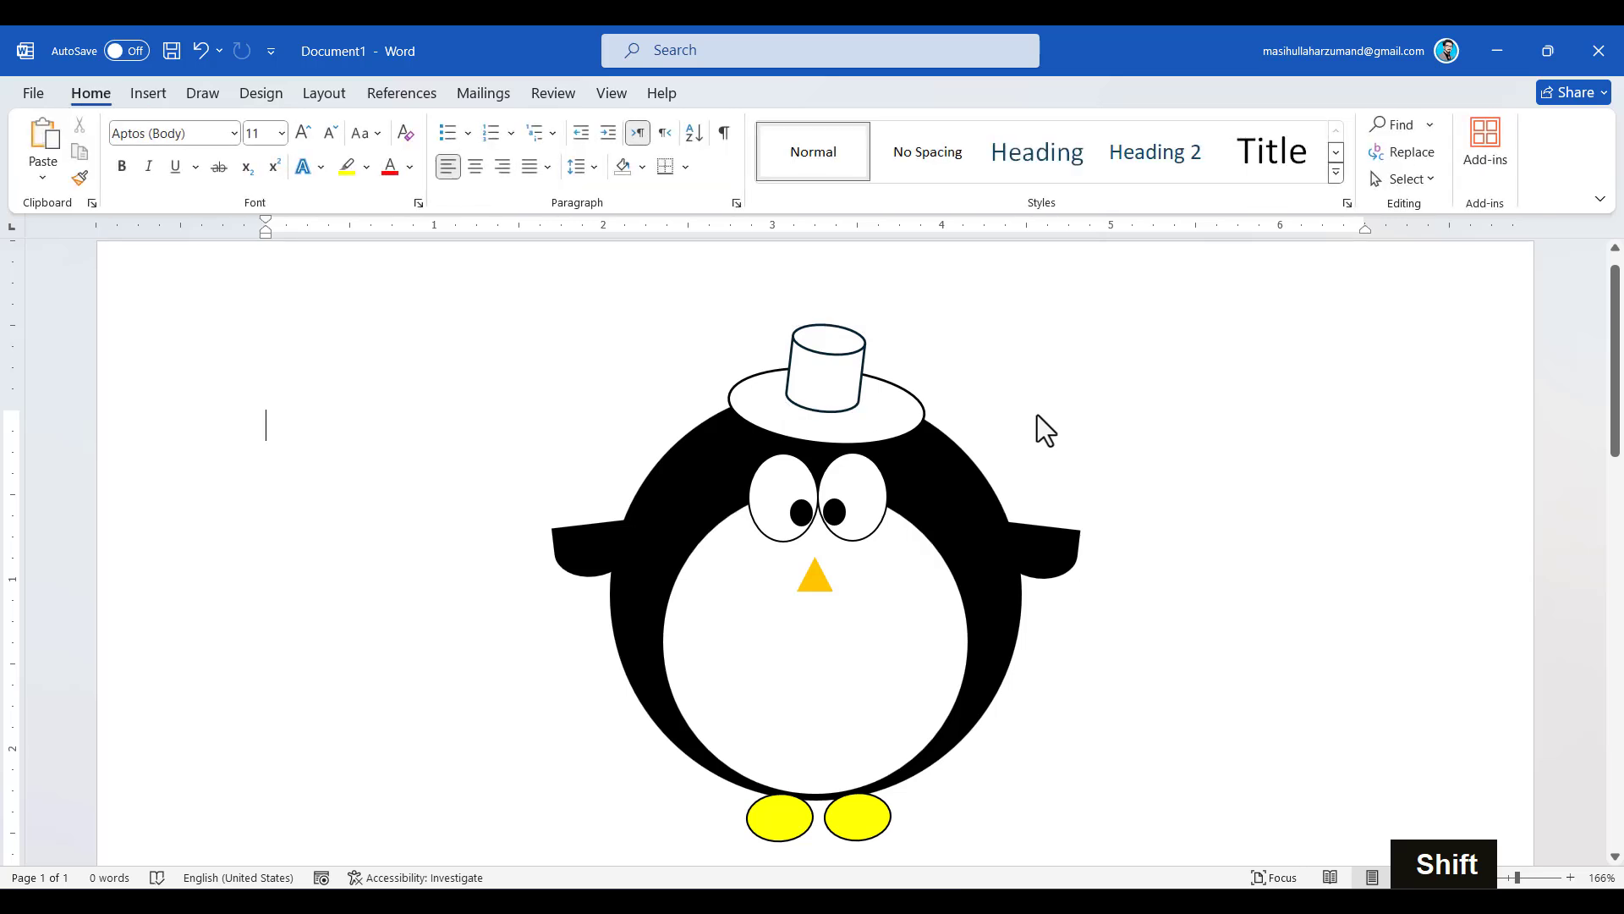
# Select both of the penguin's feet and fill them with the standard orange-gold colour of the beak.
pyautogui.scroll(7, 1037, 414)
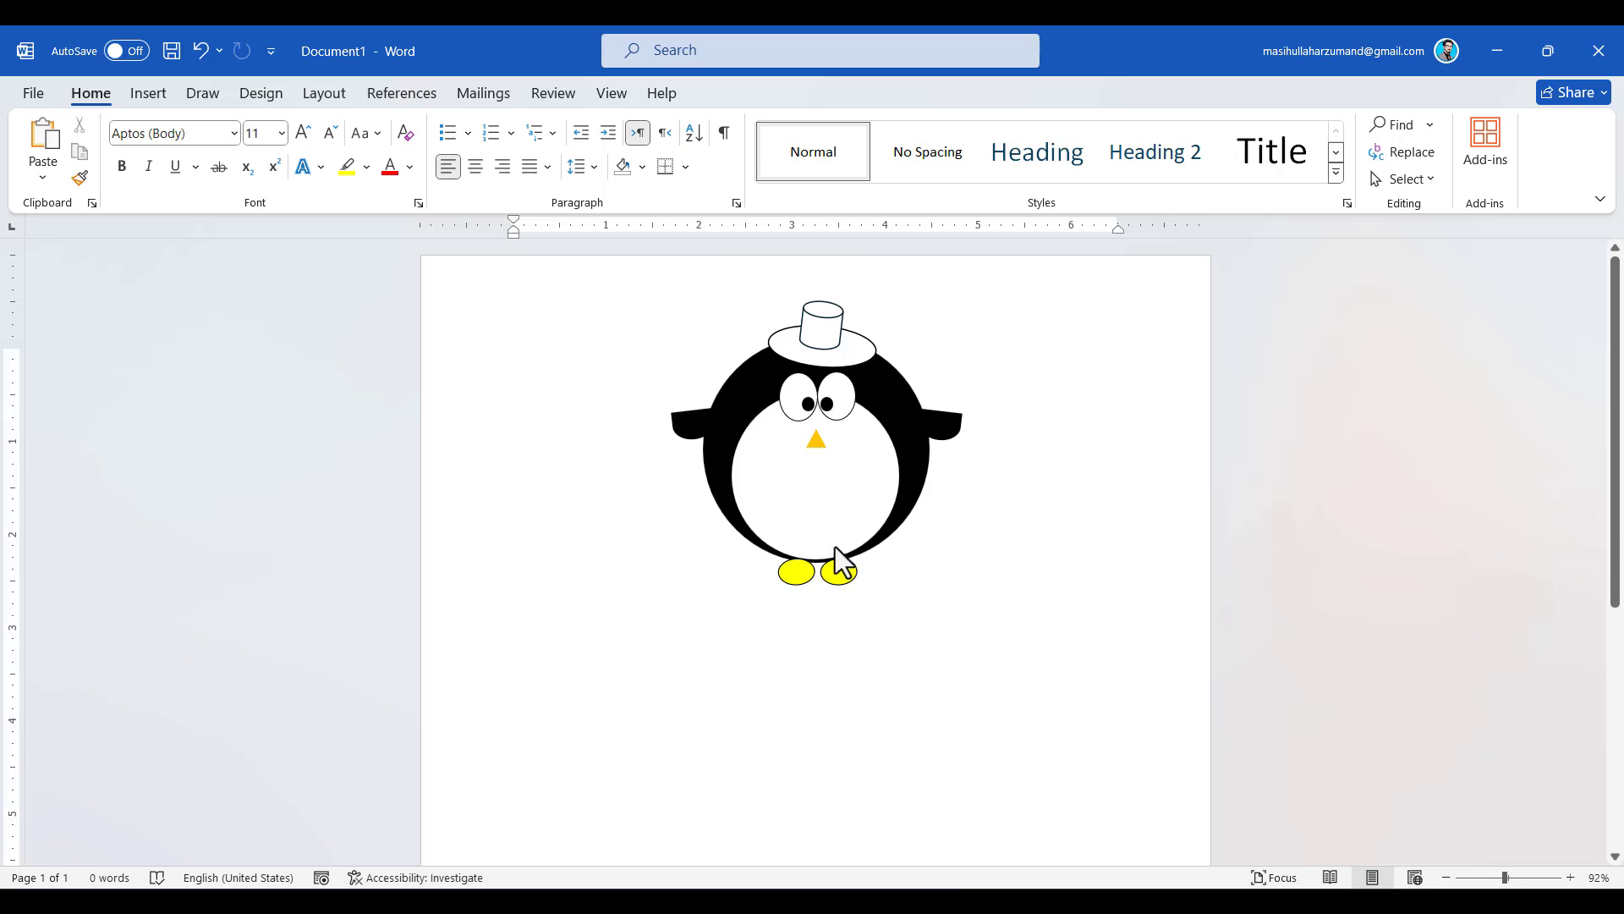
pyautogui.click(789, 579)
pyautogui.scroll(9, 784, 582)
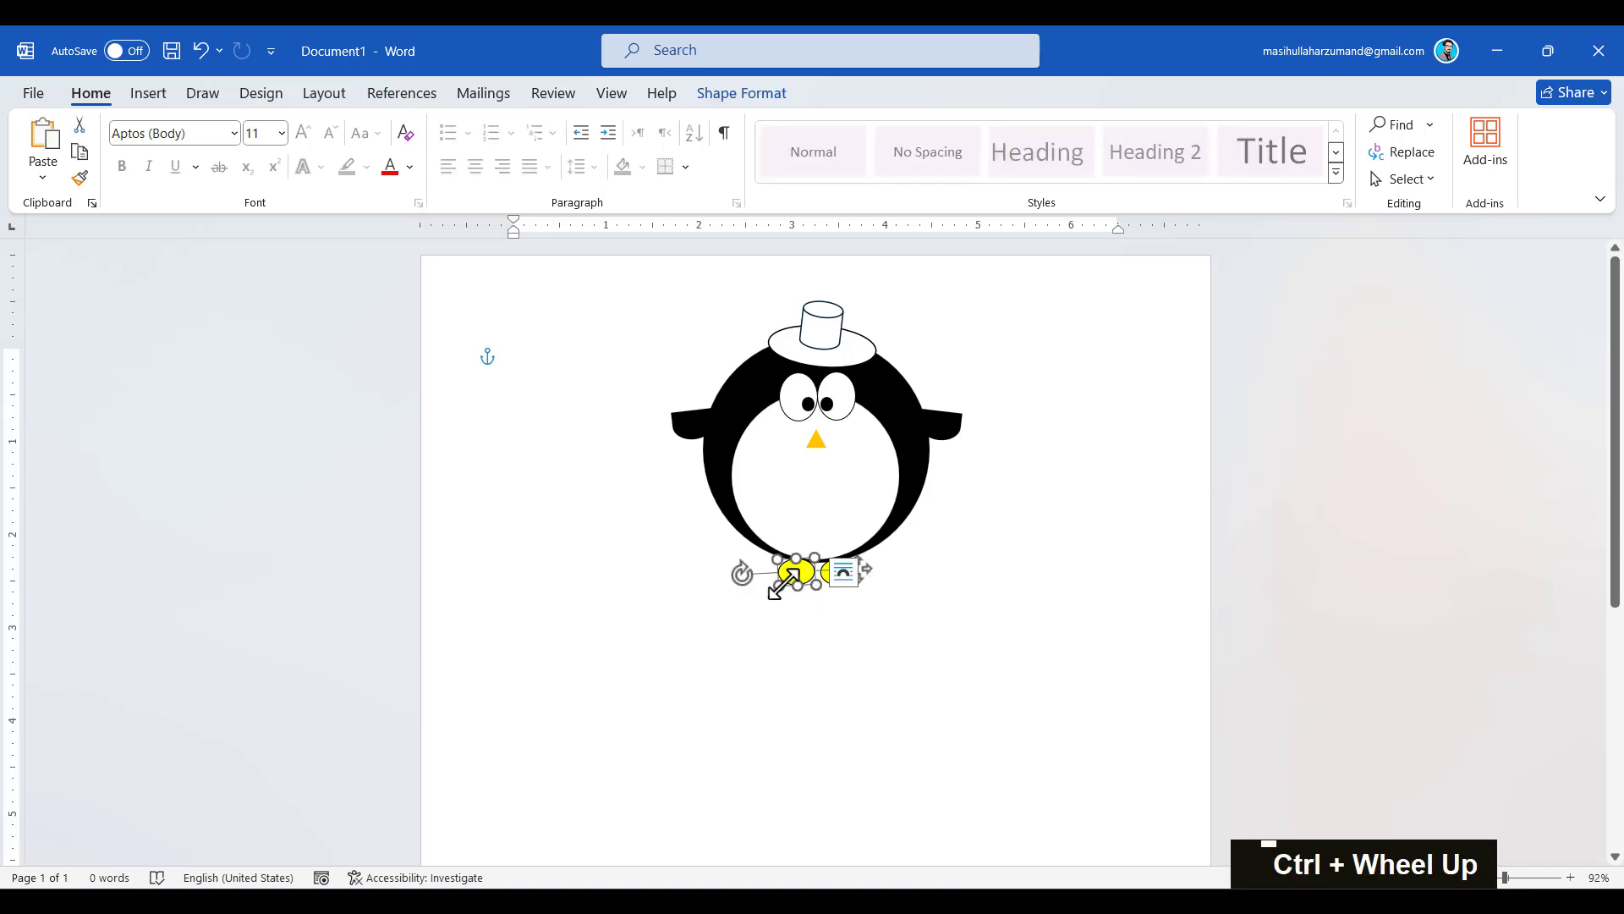
pyautogui.hscroll(2, 849, 591)
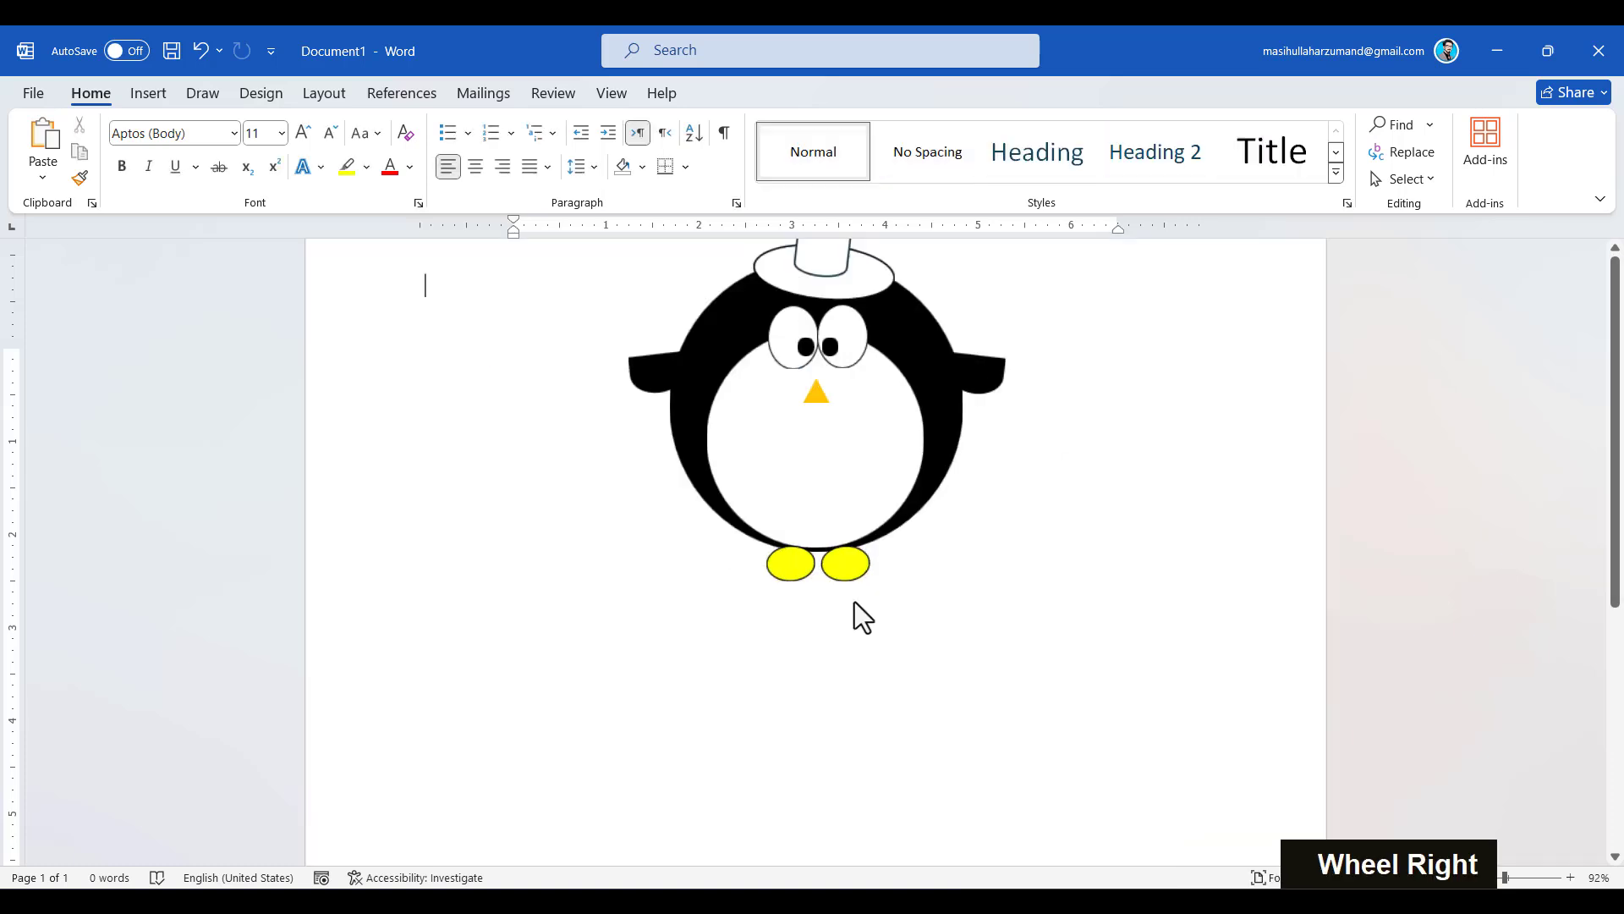
pyautogui.keyDown('shift'); pyautogui.click(895, 552); pyautogui.keyUp('shift')
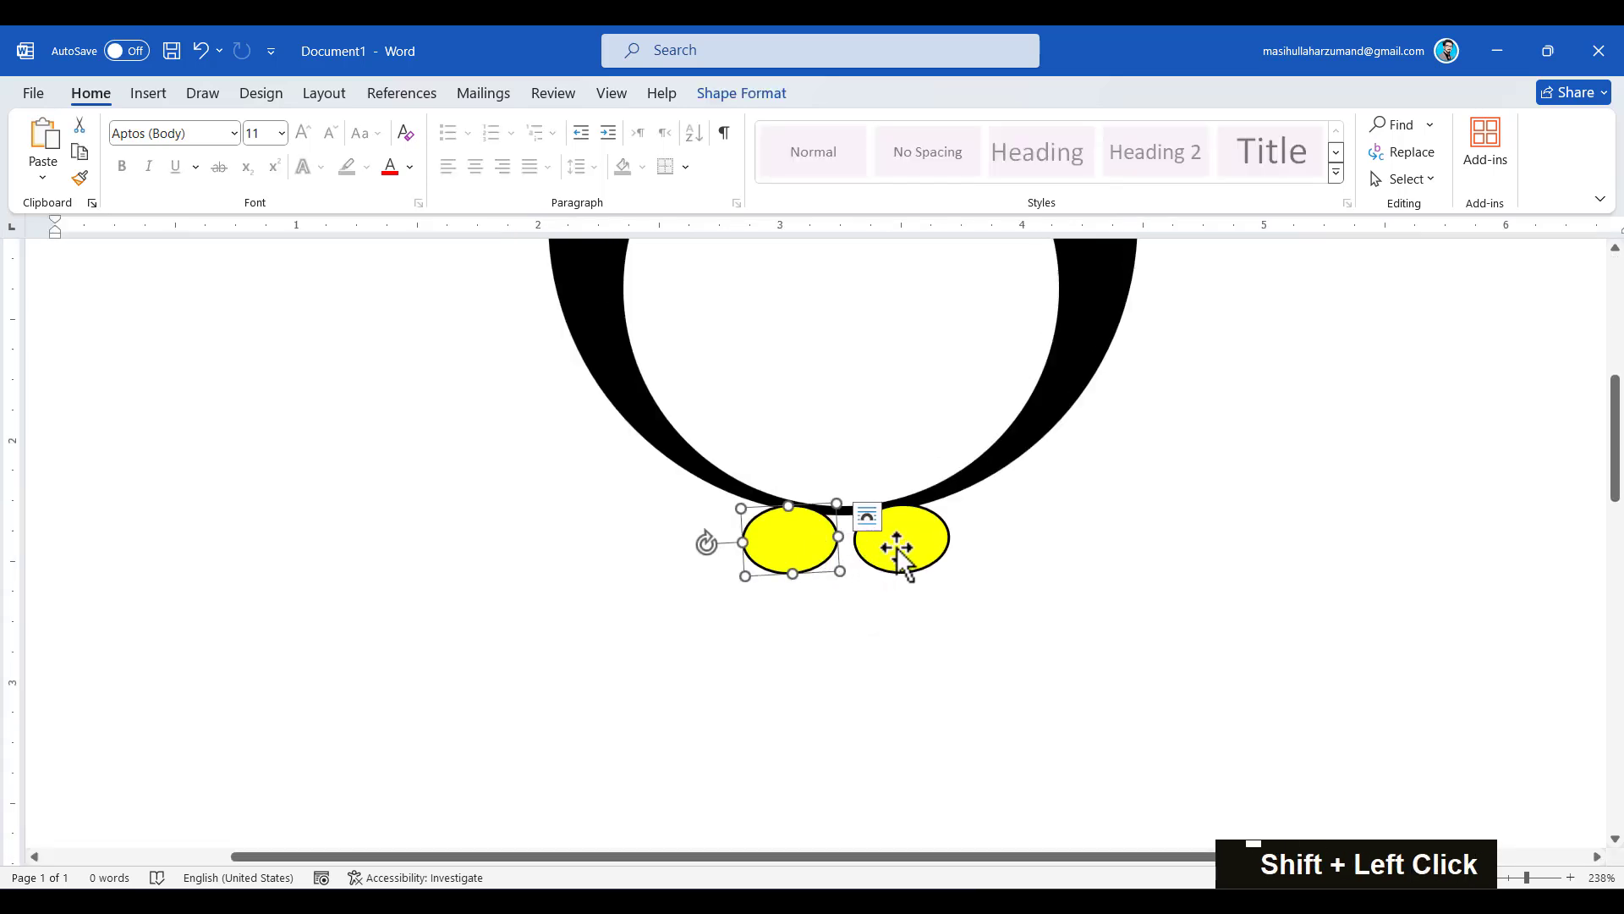
pyautogui.keyDown('shift'); pyautogui.click(785, 554); pyautogui.keyUp('shift')
pyautogui.click(765, 99)
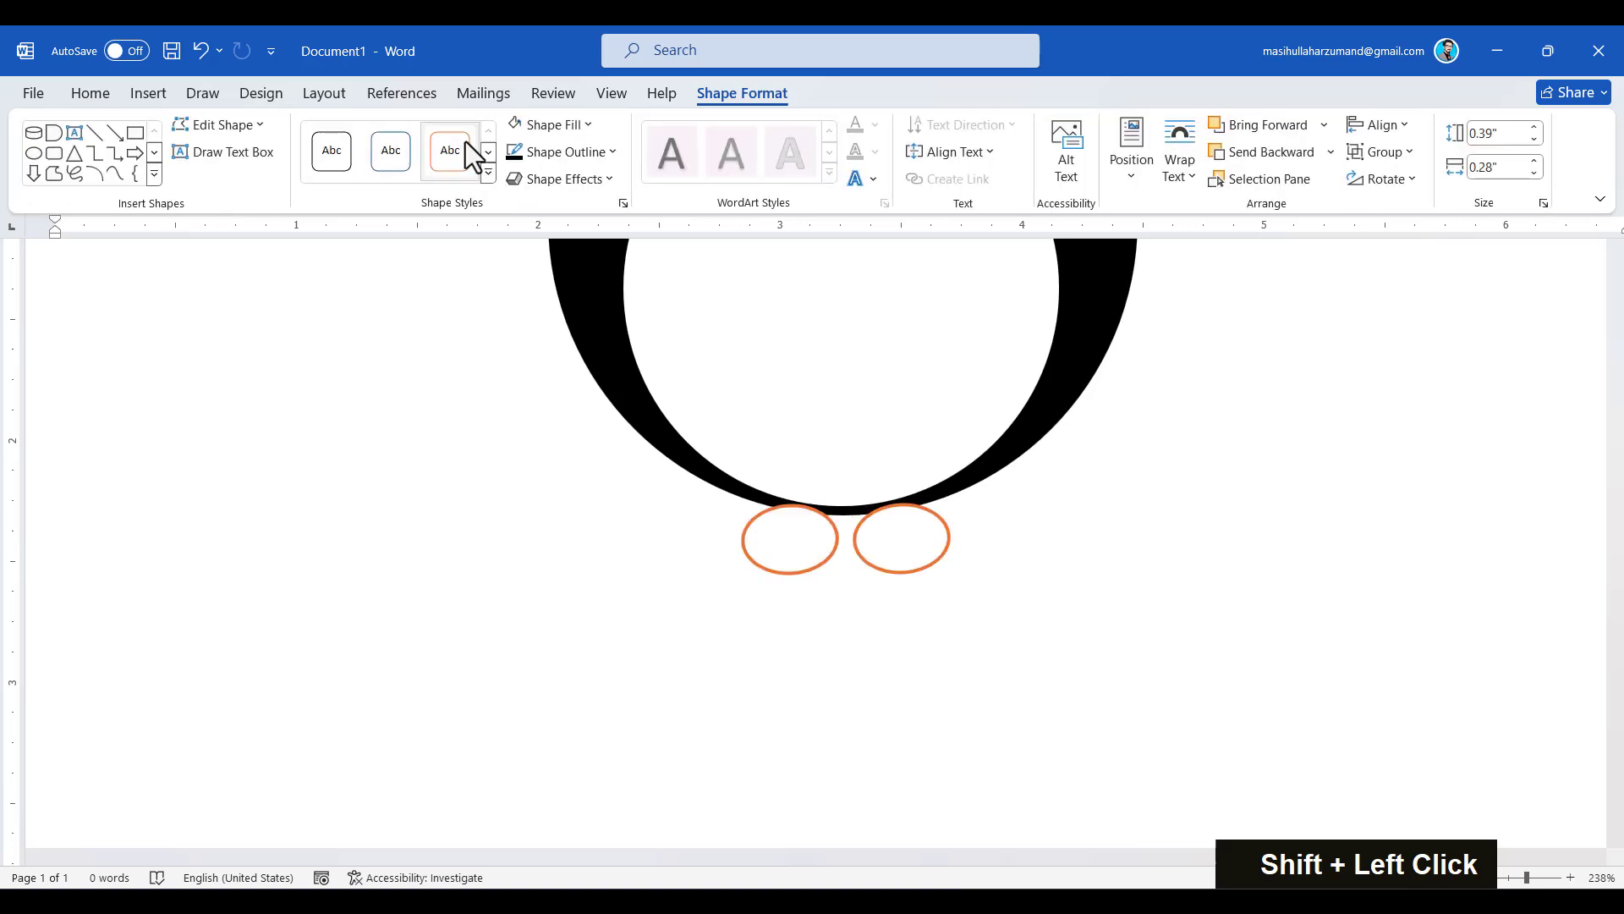
pyautogui.click(588, 125)
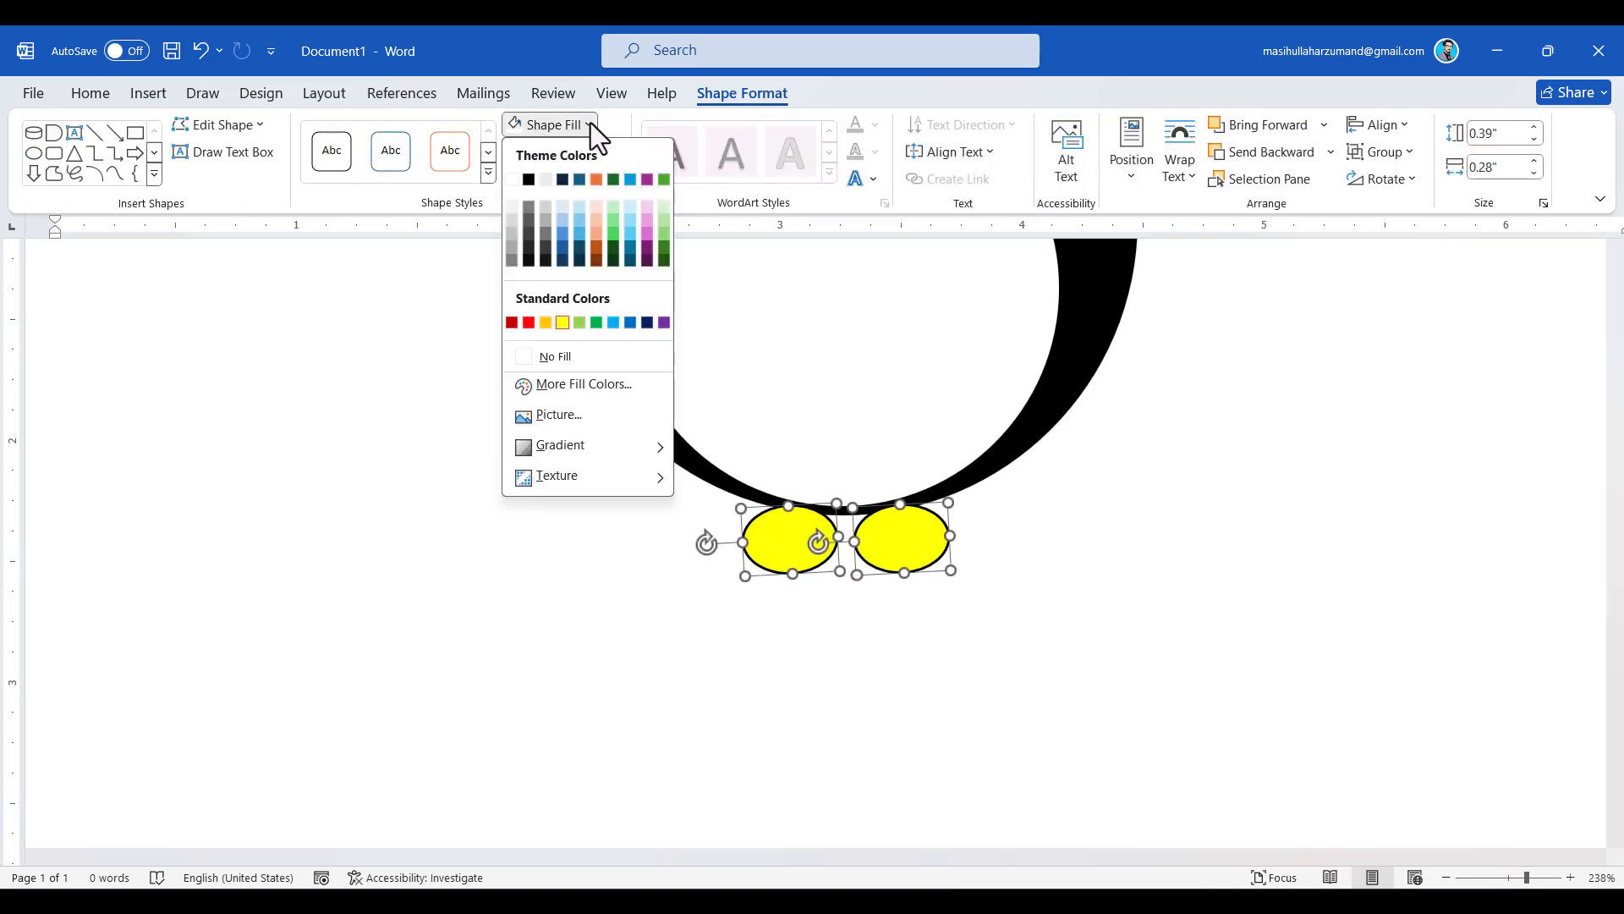
pyautogui.click(545, 322)
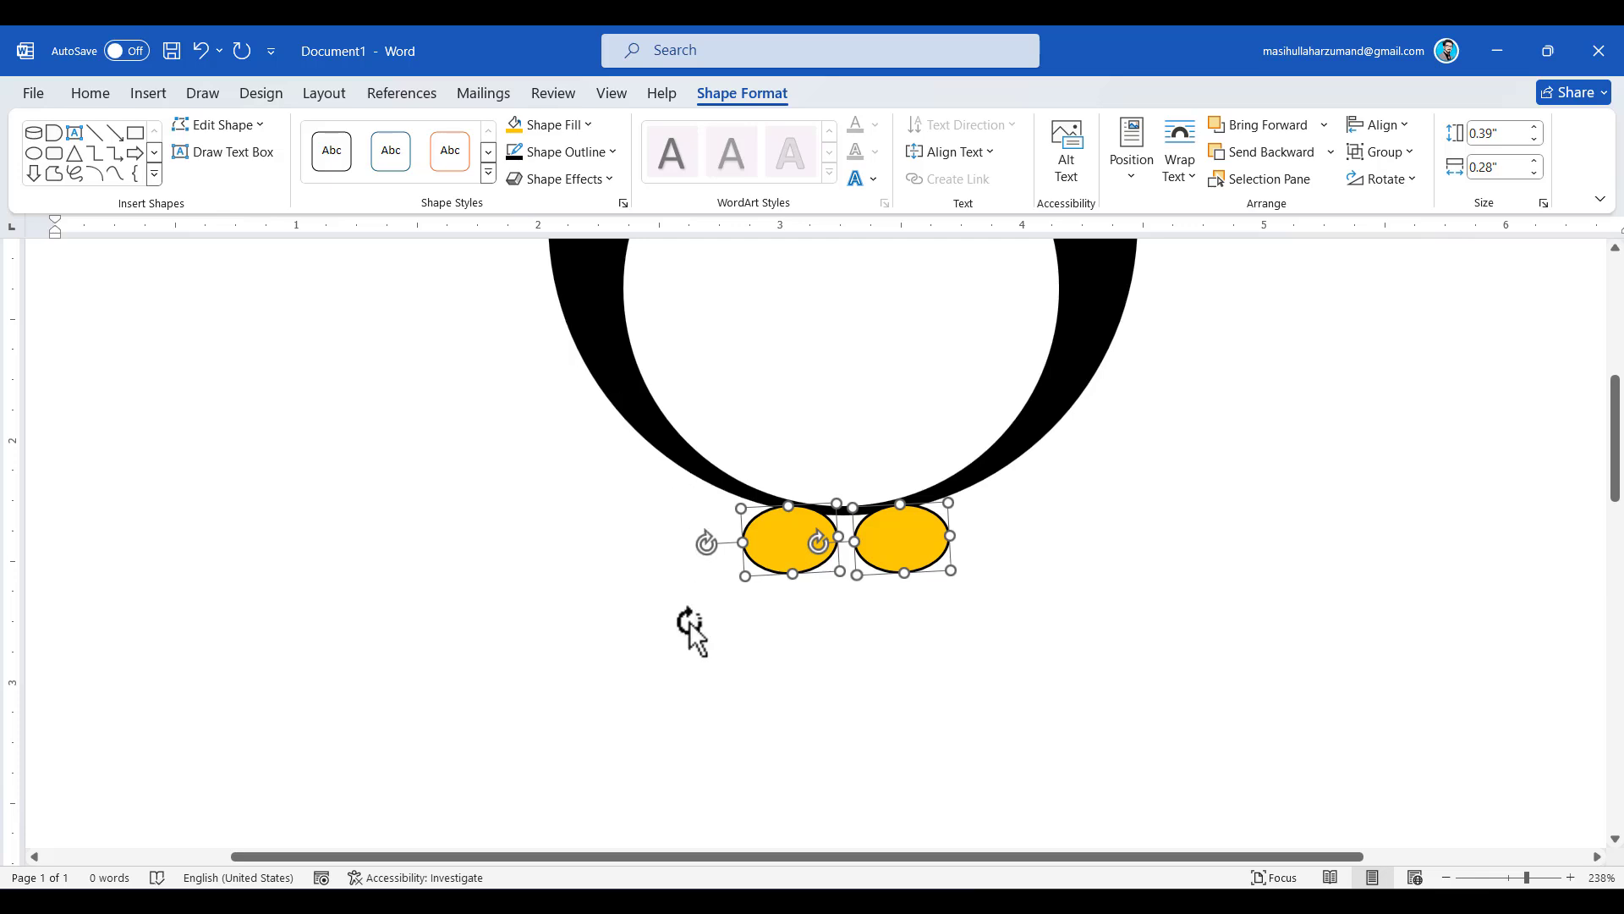
# Remove the outline from both of the penguin's feet.
pyautogui.click(613, 152)
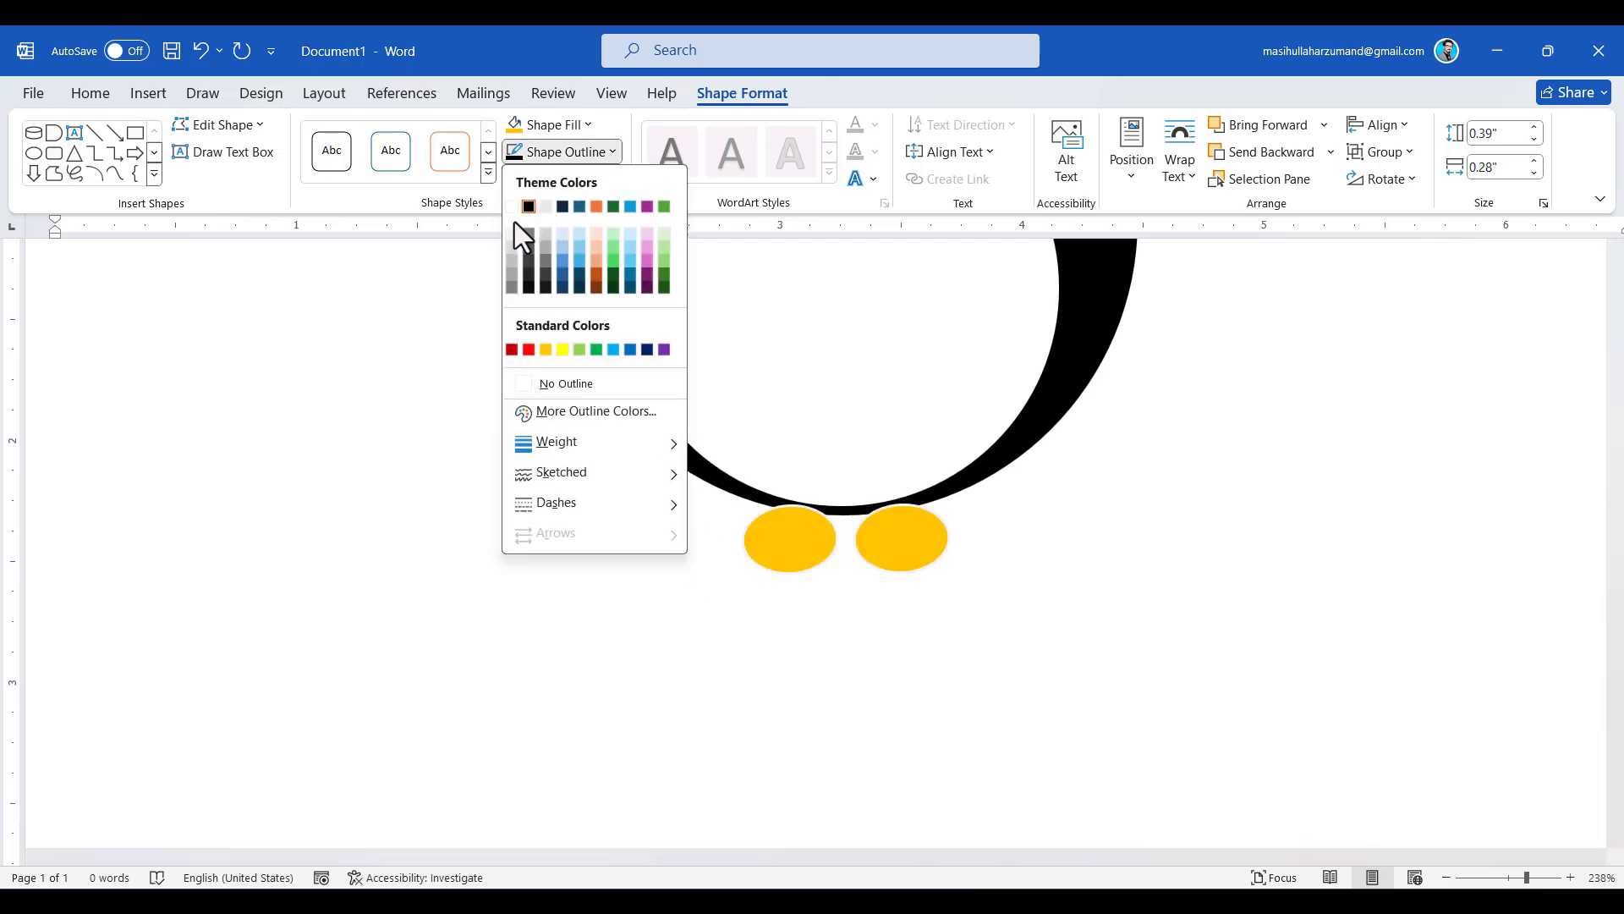
pyautogui.click(529, 384)
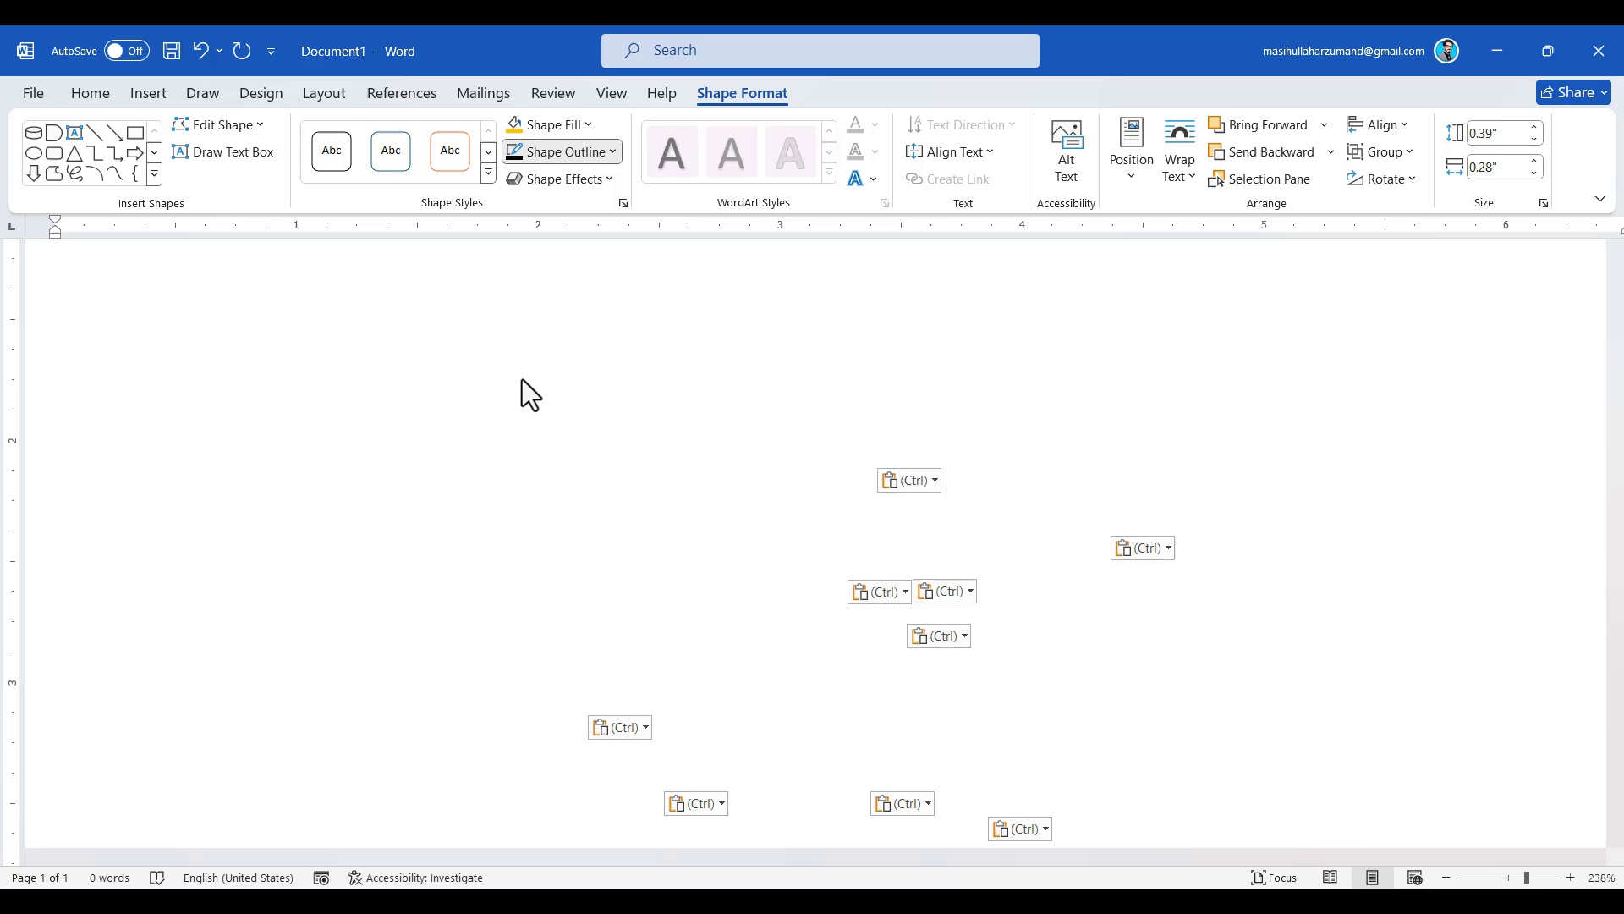
pyautogui.click(629, 637)
pyautogui.scroll(-10, 629, 637)
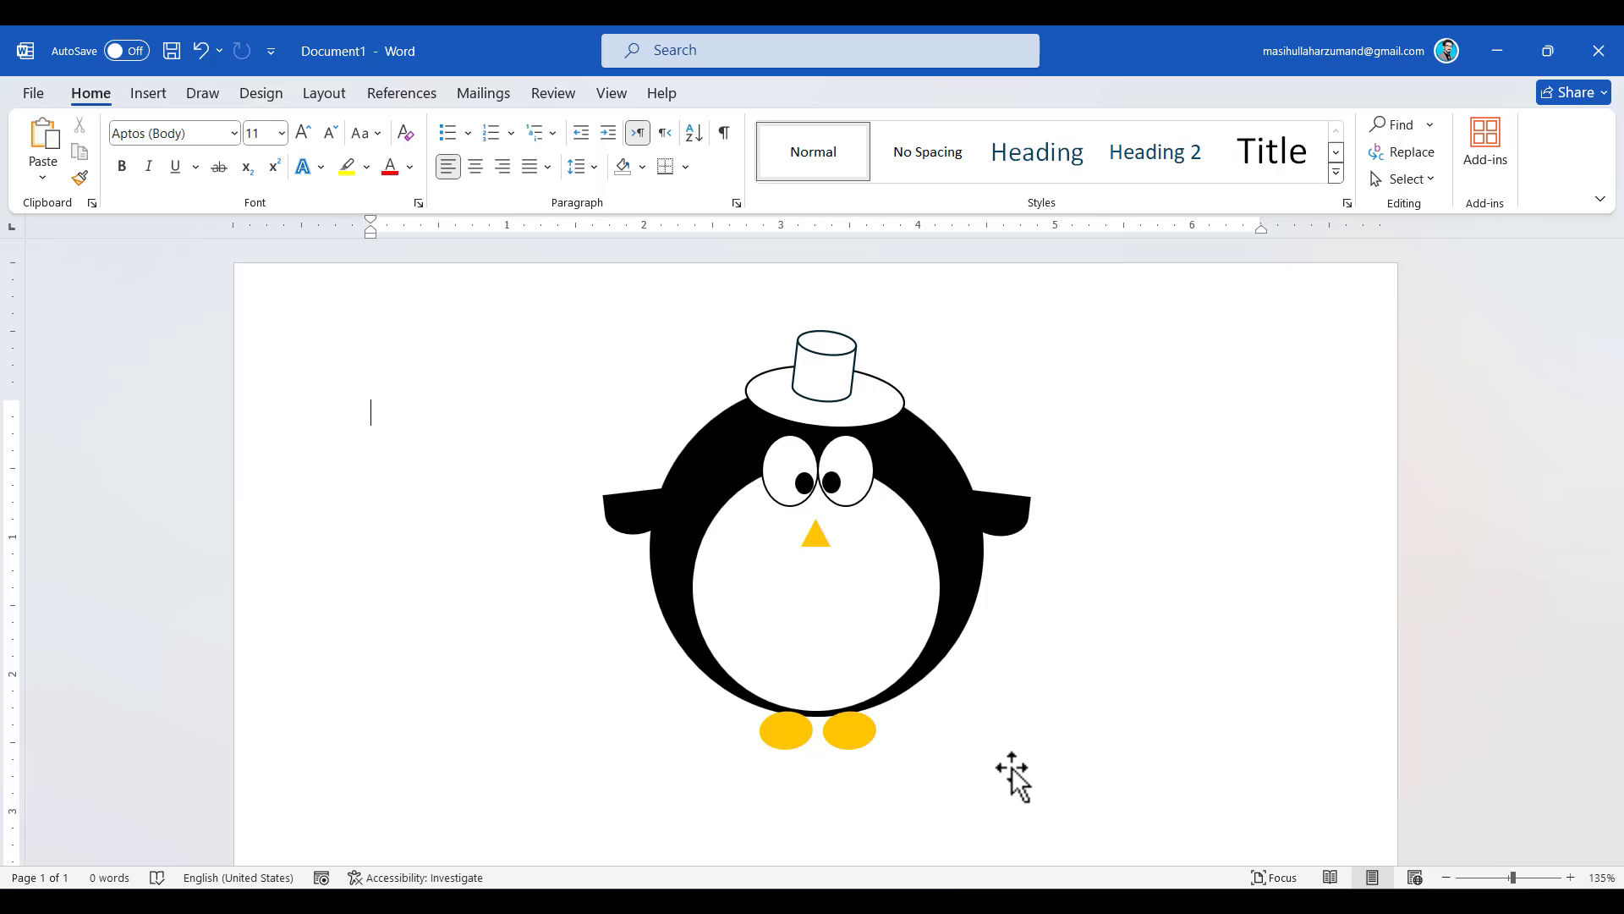
pyautogui.click(832, 486)
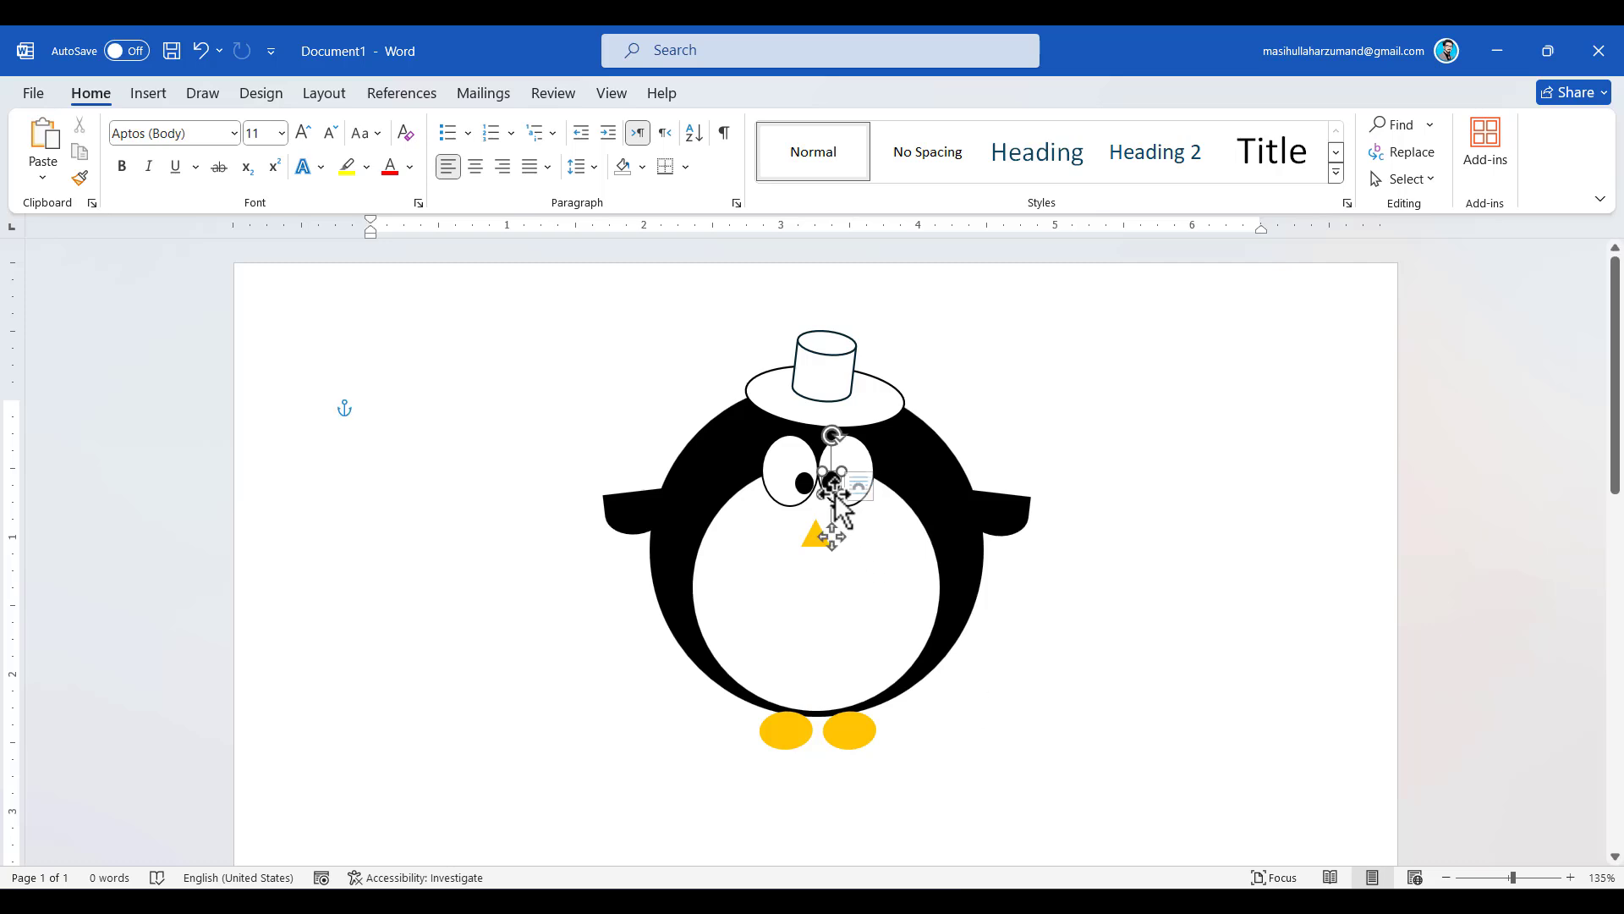
pyautogui.moveTo(834, 488); pyautogui.dragTo(831, 474)
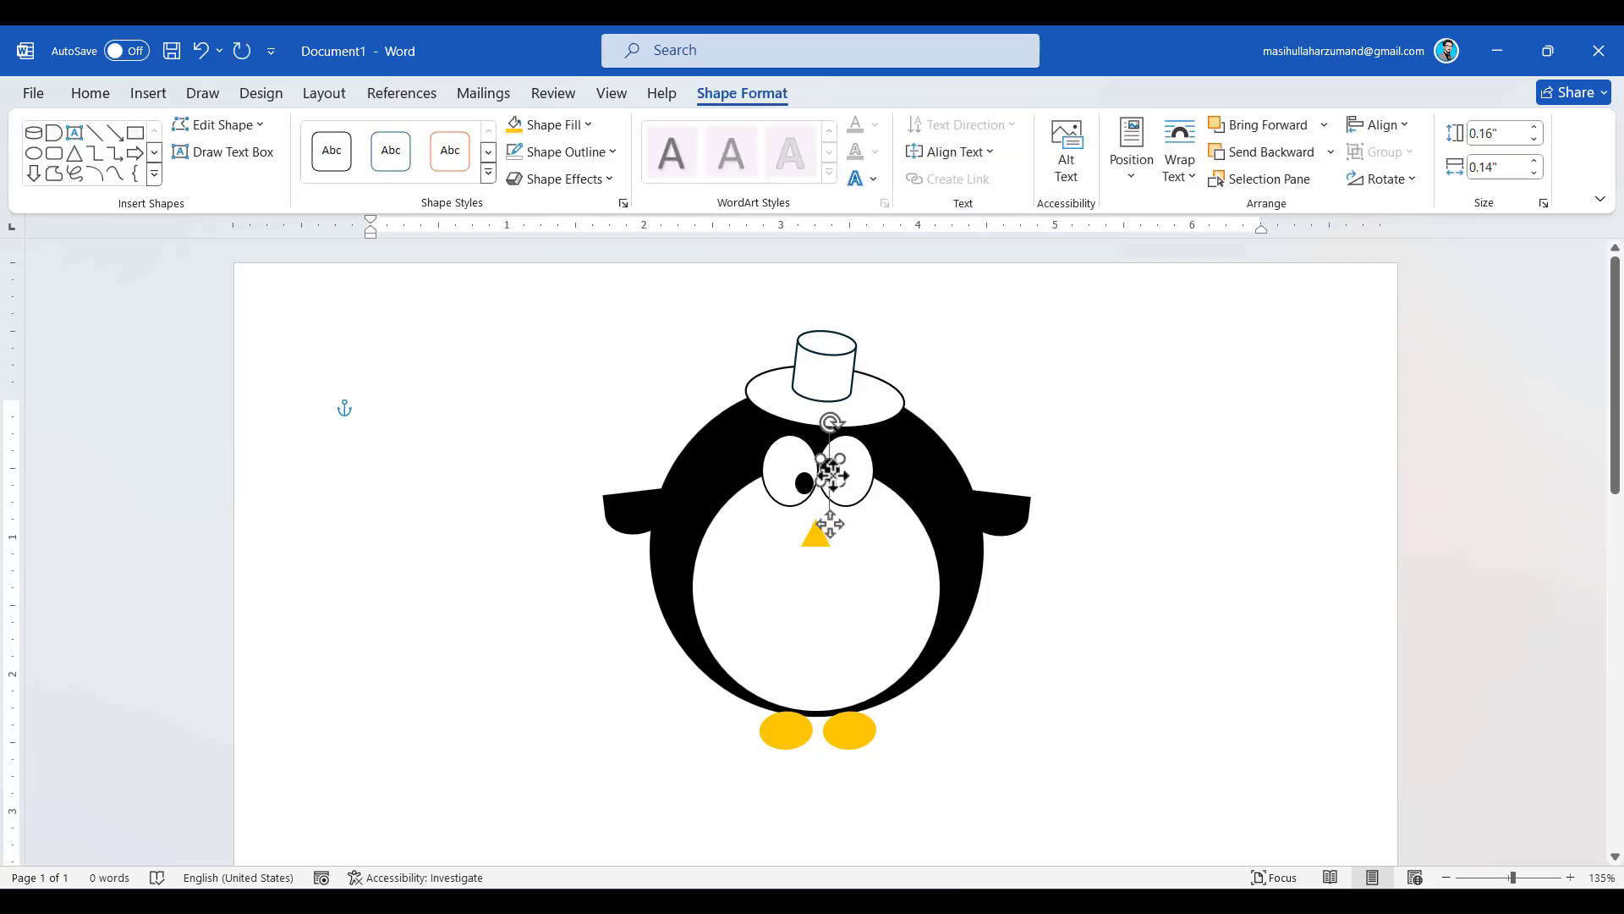
pyautogui.click(1107, 627)
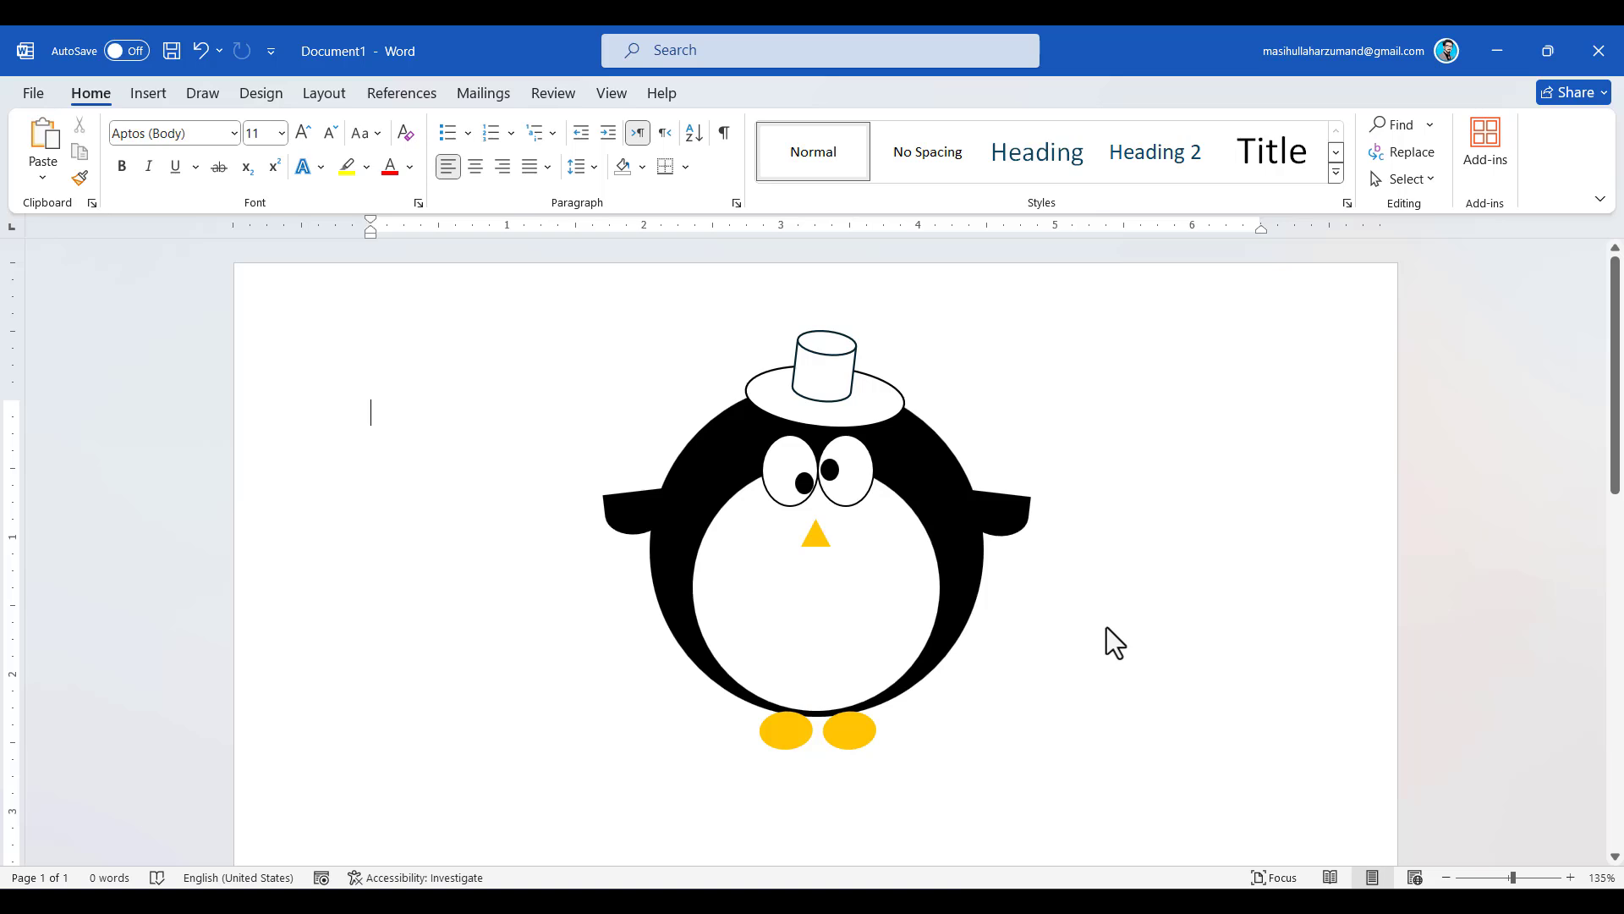
pyautogui.hotkey('ctrl', 'z')
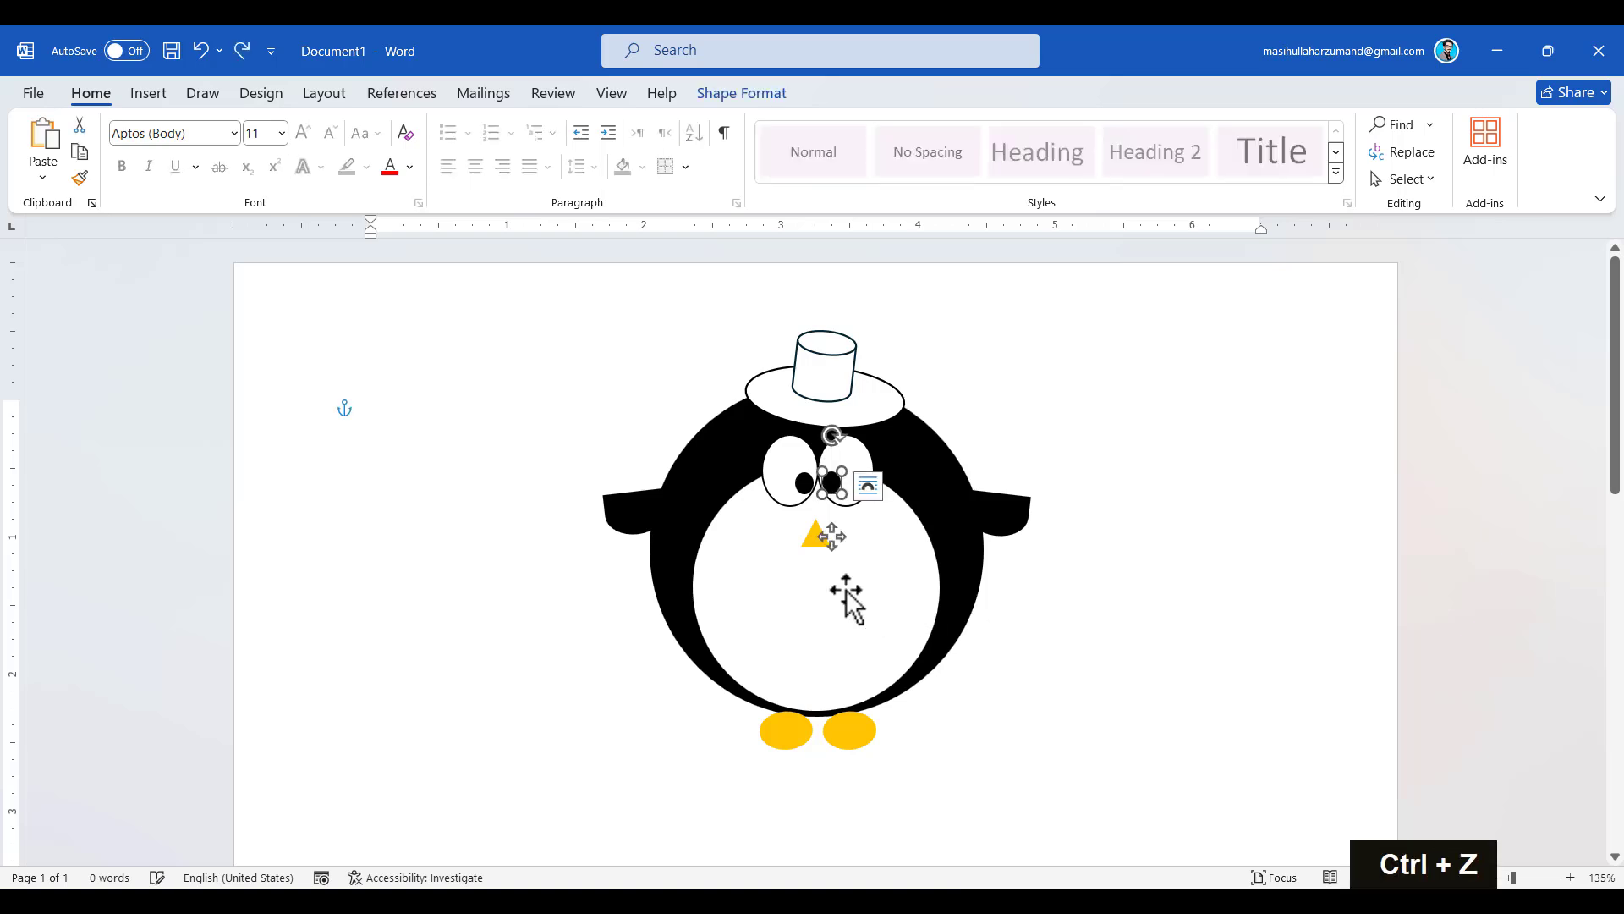
# Nudge the pupil of the penguin's right-hand eye one small step to the right.
pyautogui.press('Right')
pyautogui.click(1094, 666)
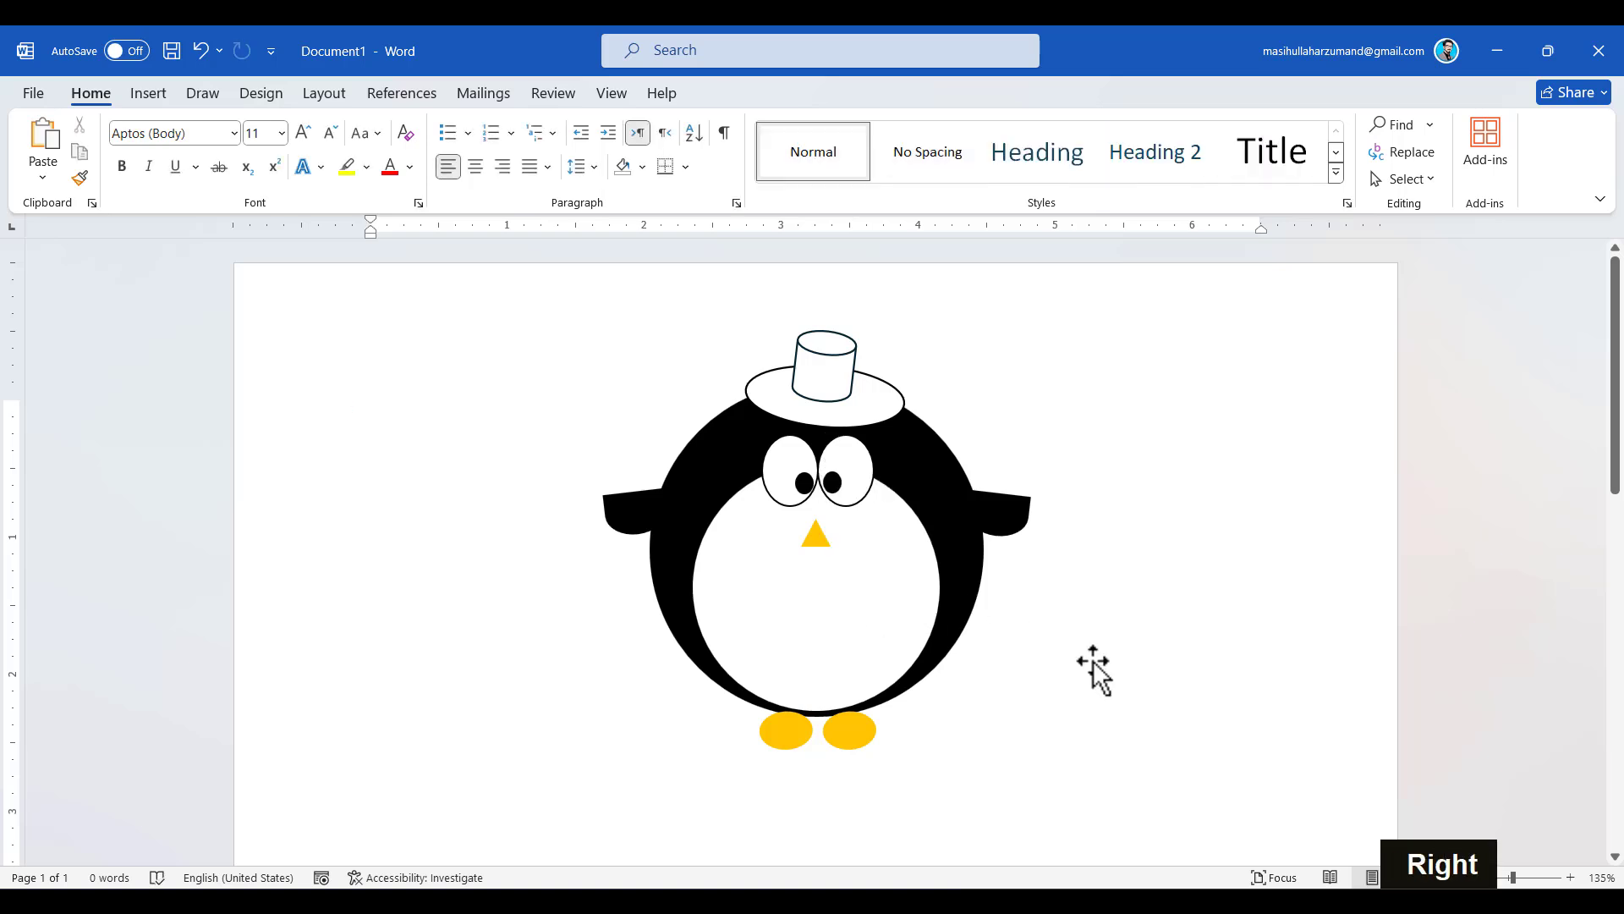
# Nudge the pupil of the penguin's left-hand eye one small step to the left.
pyautogui.click(802, 479)
pyautogui.press('Left')
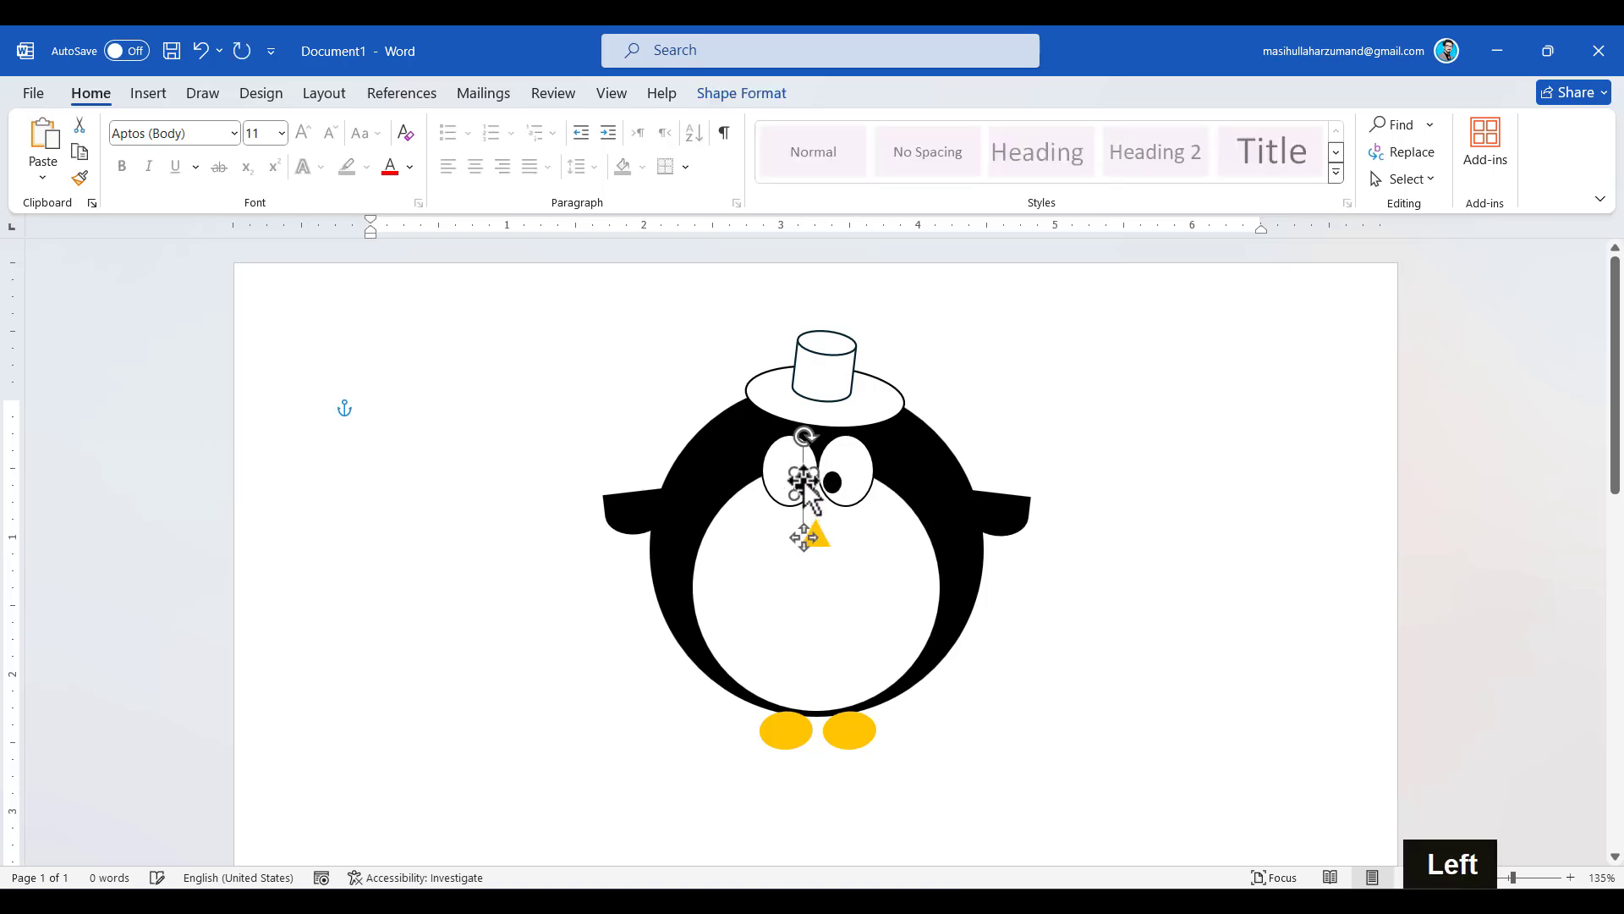
pyautogui.click(1105, 656)
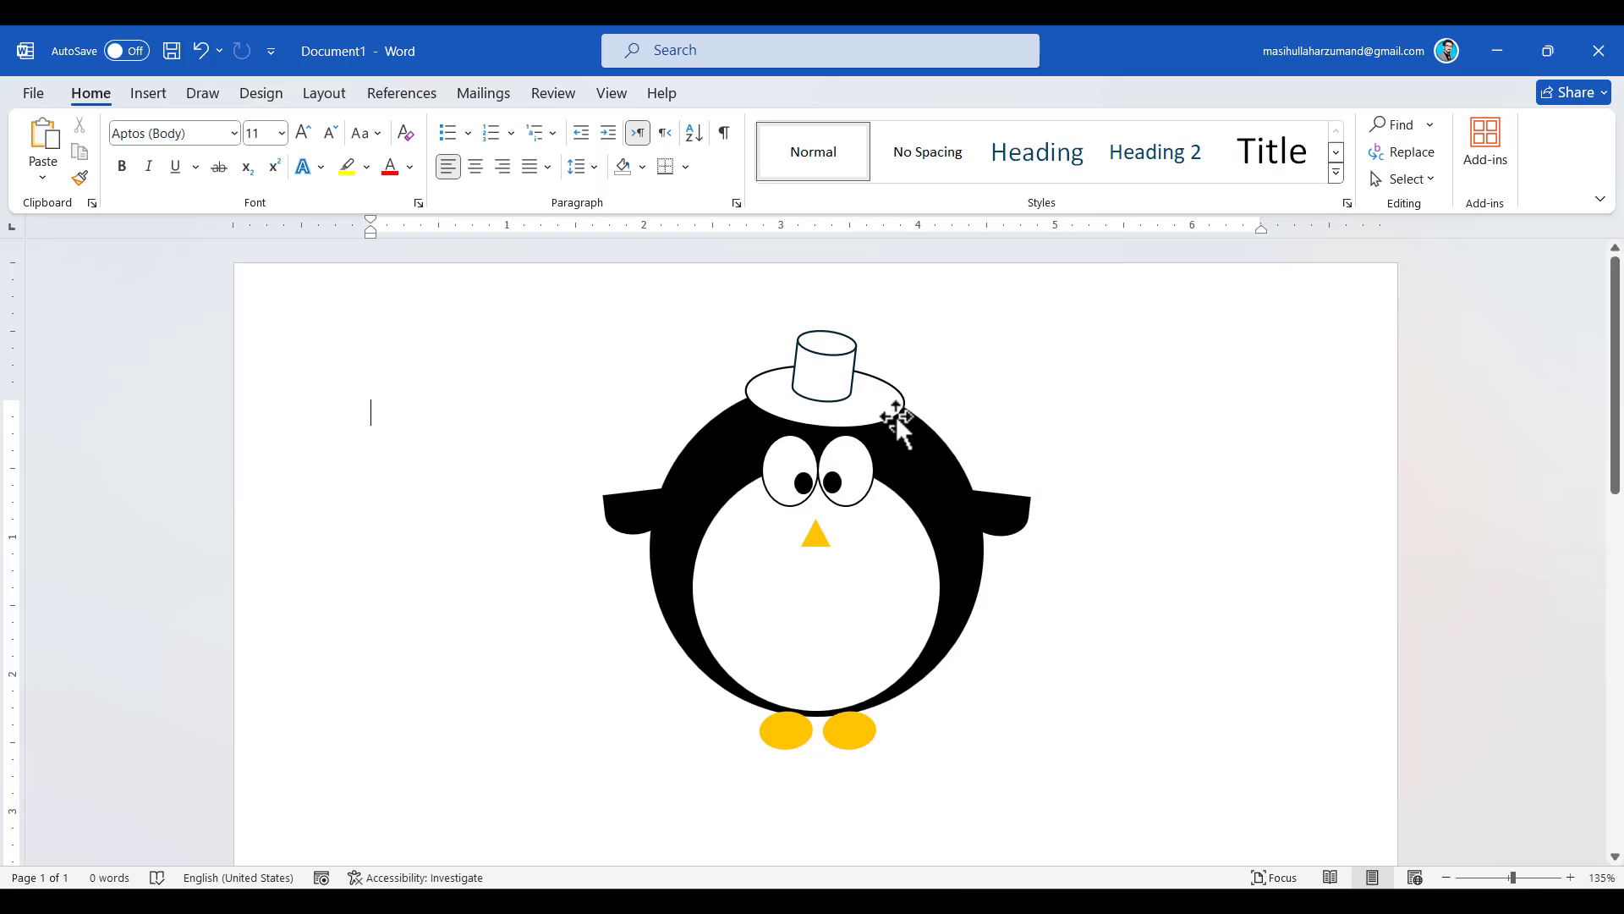
# Enlarge the hat's oval brim and cylinder together, keeping both parts selected while scaling.
pyautogui.click(862, 401)
pyautogui.keyDown('shift'); pyautogui.click(846, 364); pyautogui.keyUp('shift')
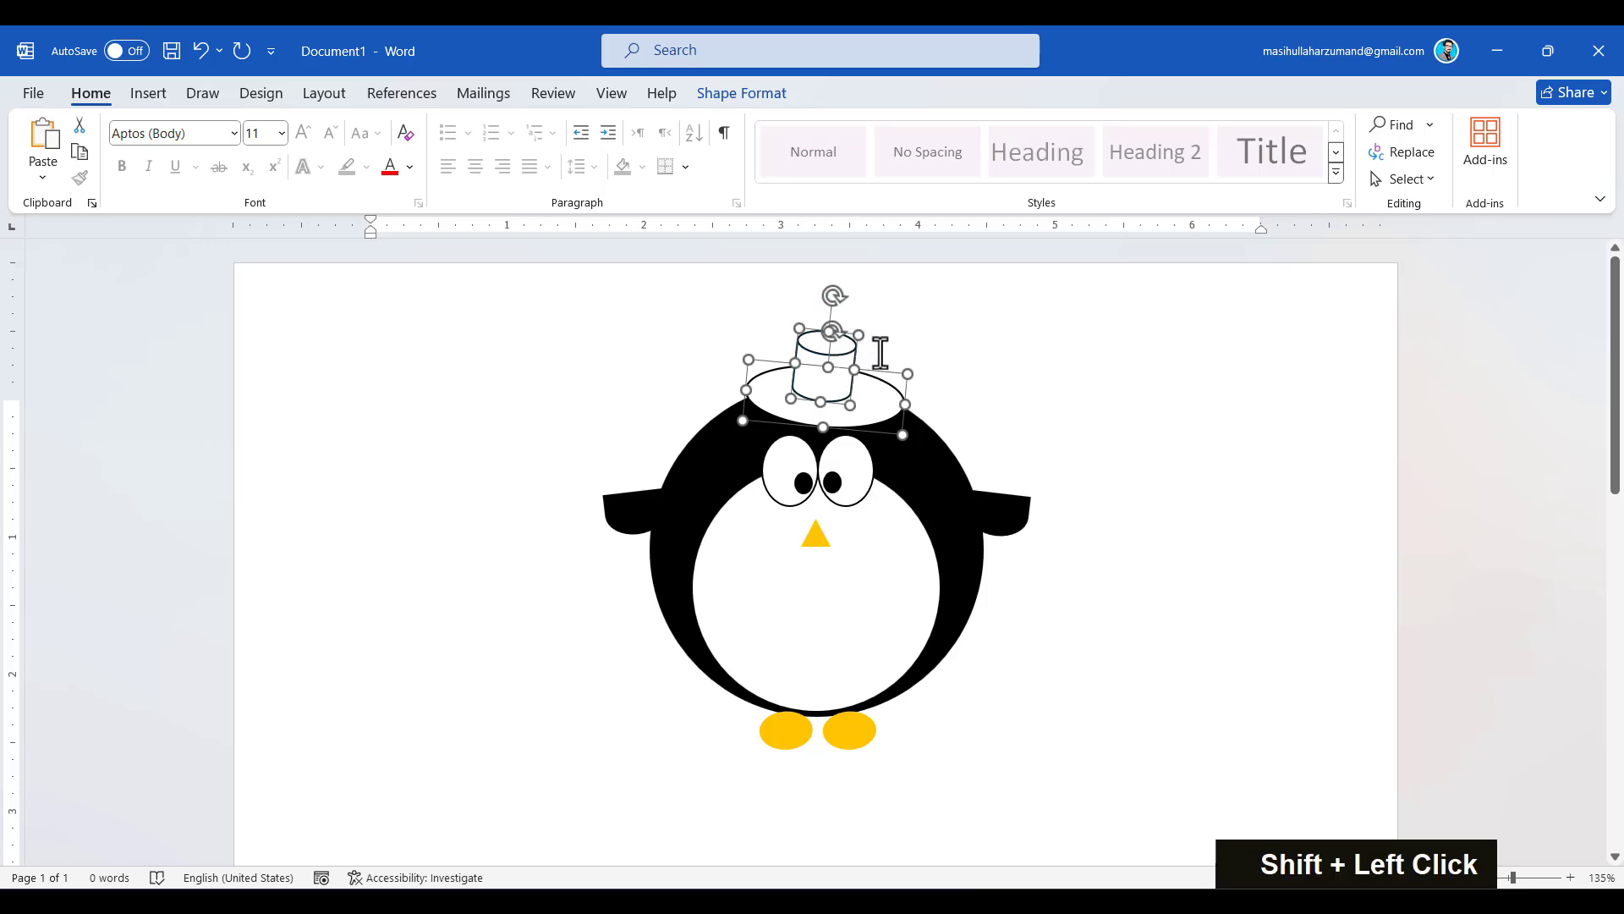
pyautogui.moveTo(914, 371); pyautogui.dragTo(973, 357)
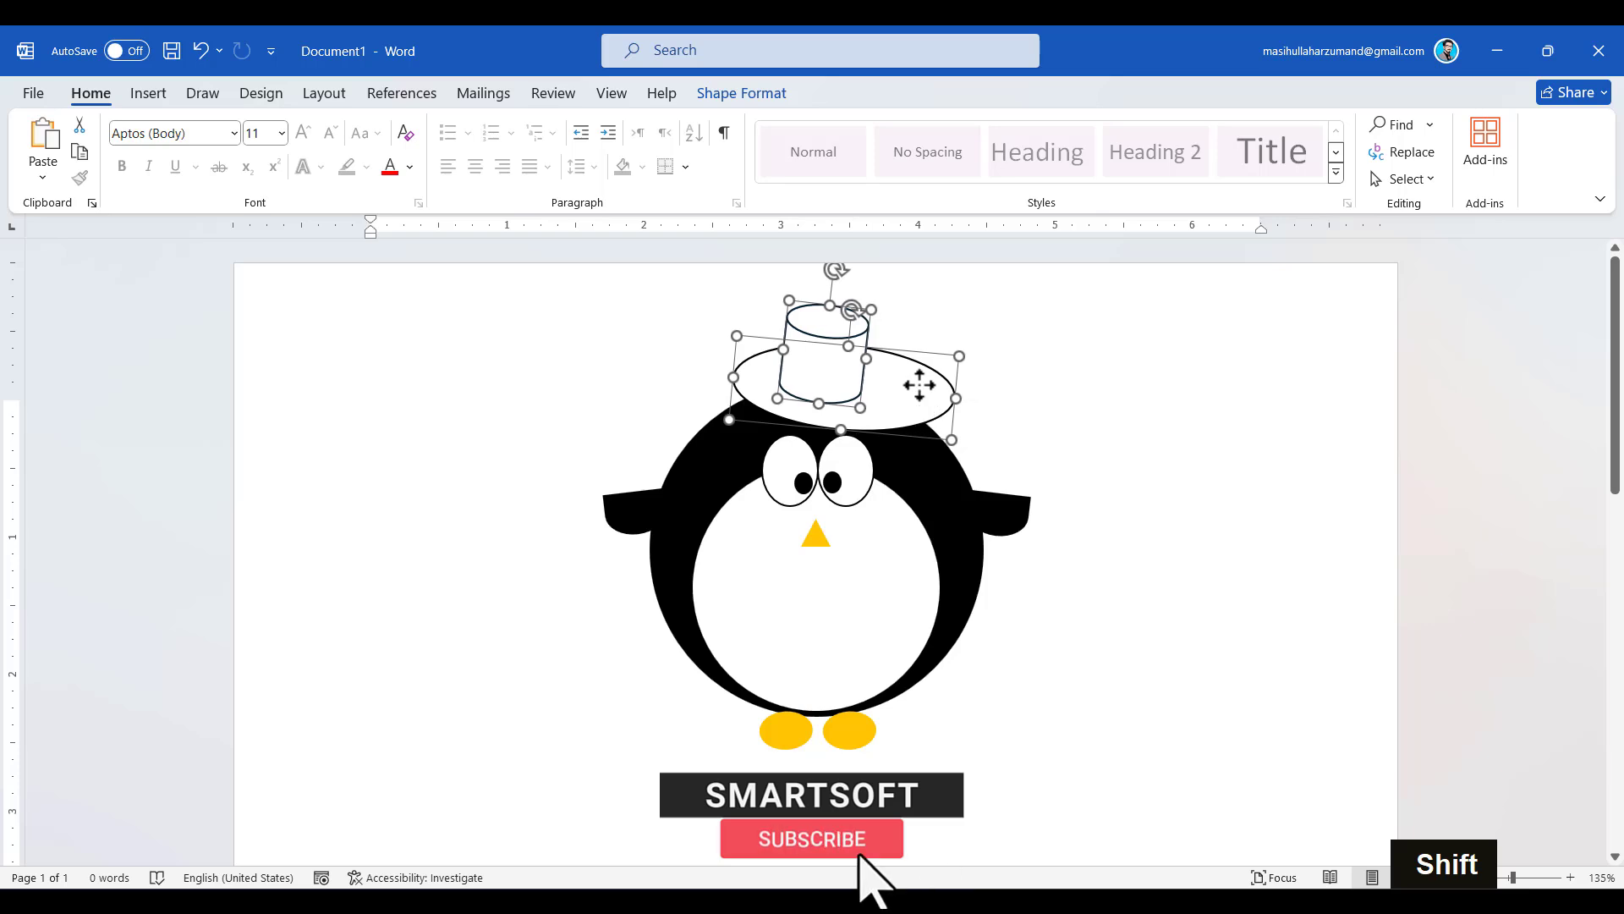
pyautogui.click(997, 411)
# Shift the hat's cylinder right toward the middle of the enlarged brim, finishing with two small nudges to the left.
pyautogui.keyDown('shift'); pyautogui.click(862, 362); pyautogui.keyUp('shift')
pyautogui.moveTo(821, 269); pyautogui.dragTo(859, 268)
pyautogui.click(986, 432)
pyautogui.scroll(-5, 986, 431)
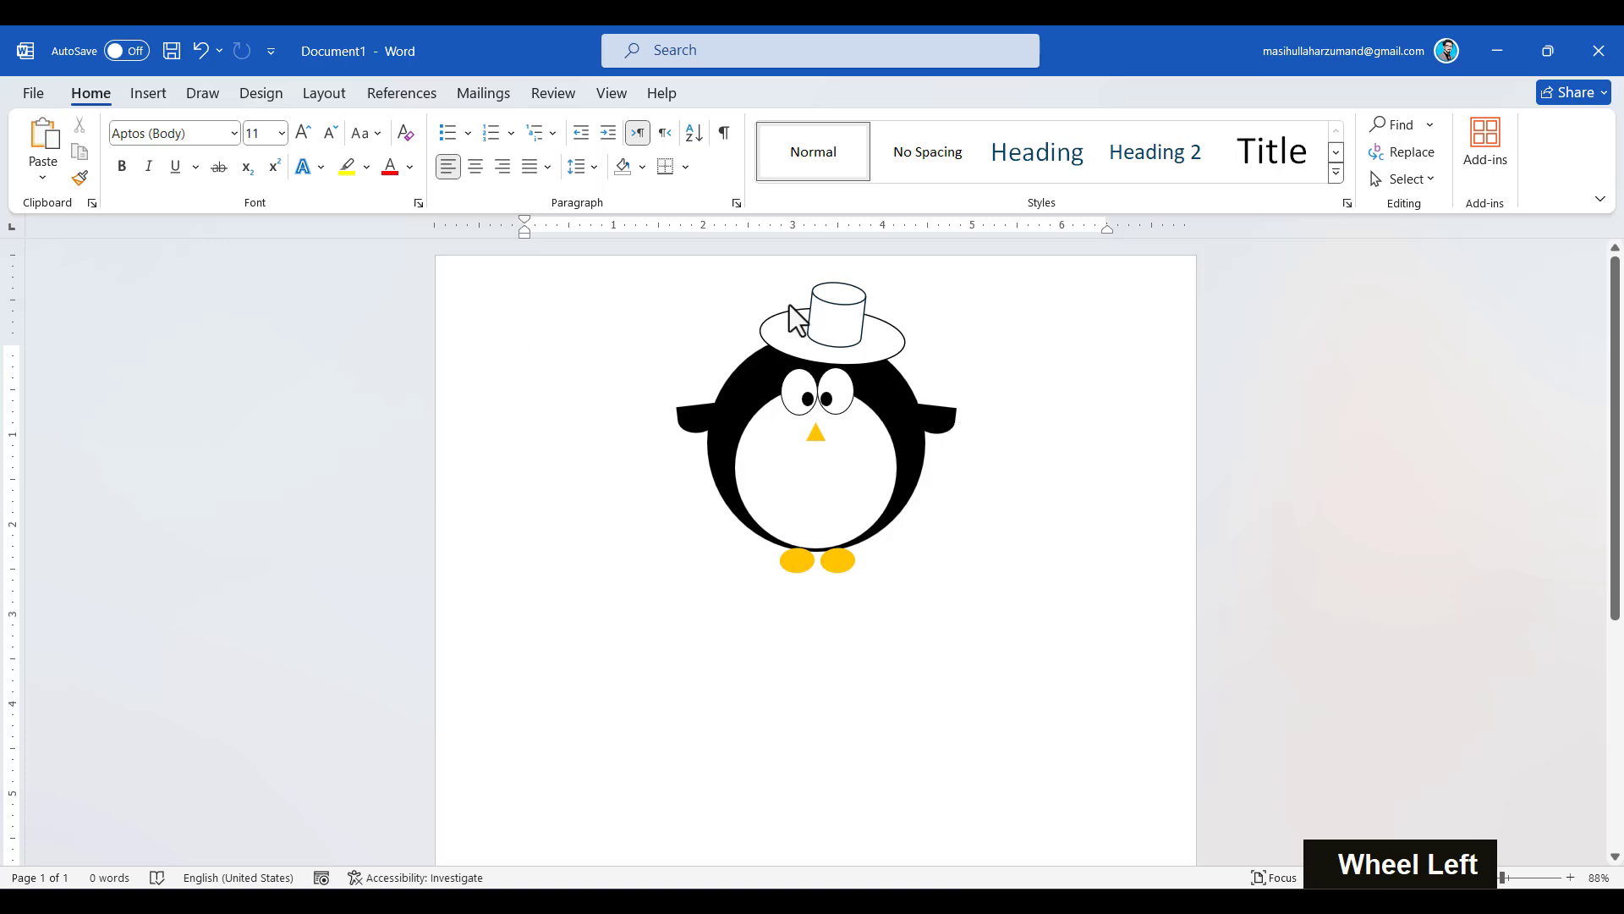
pyautogui.click(840, 328)
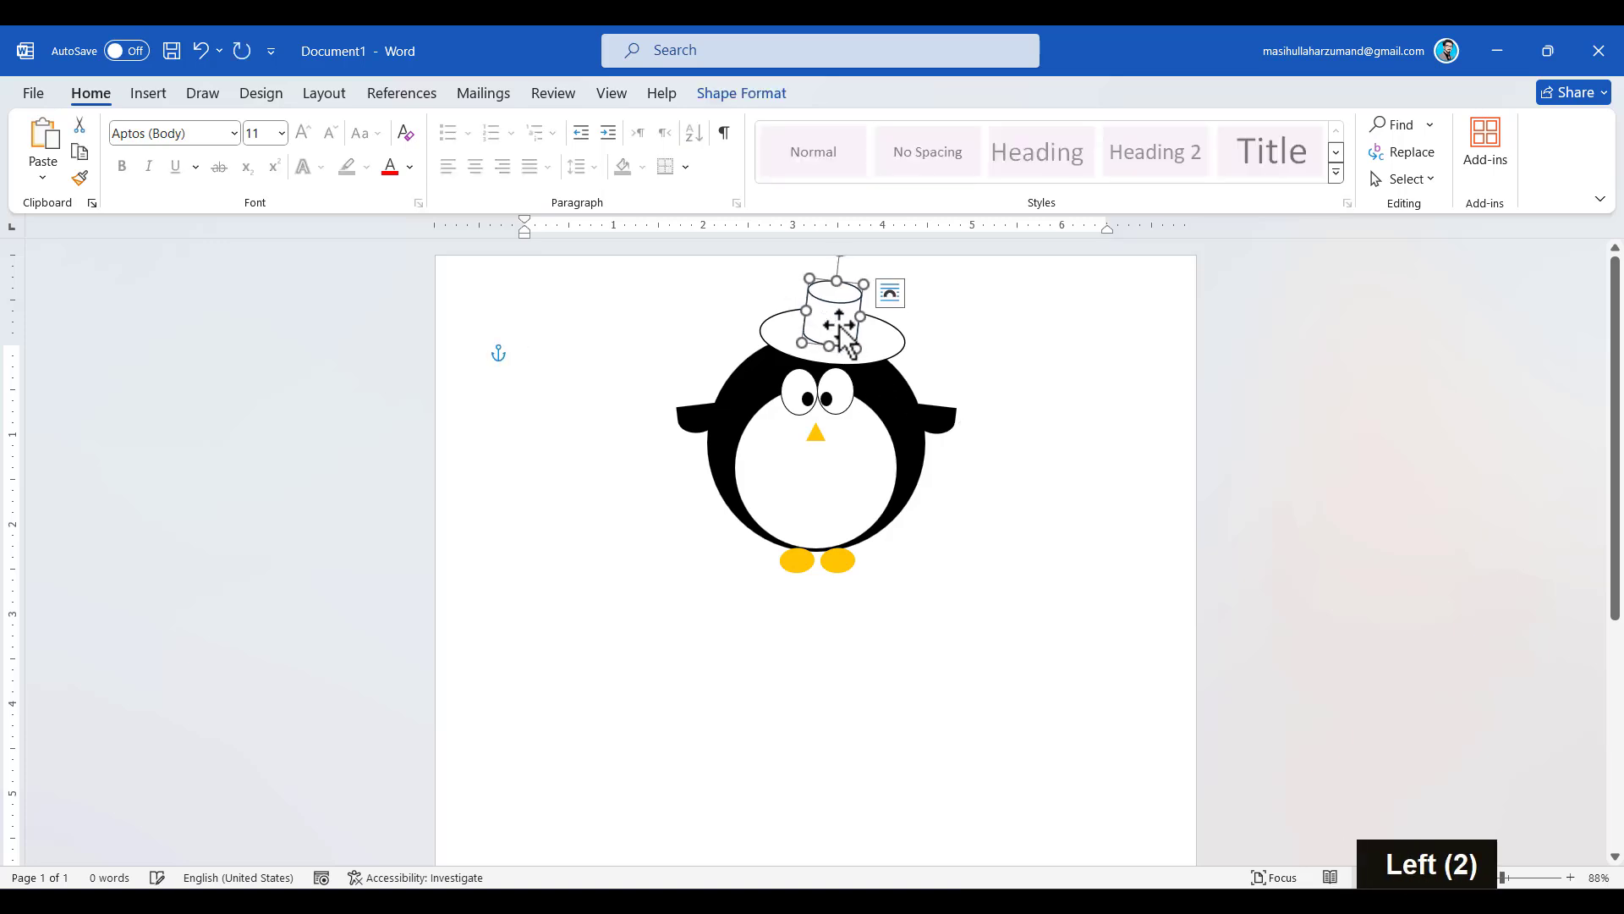
pyautogui.click(1018, 457)
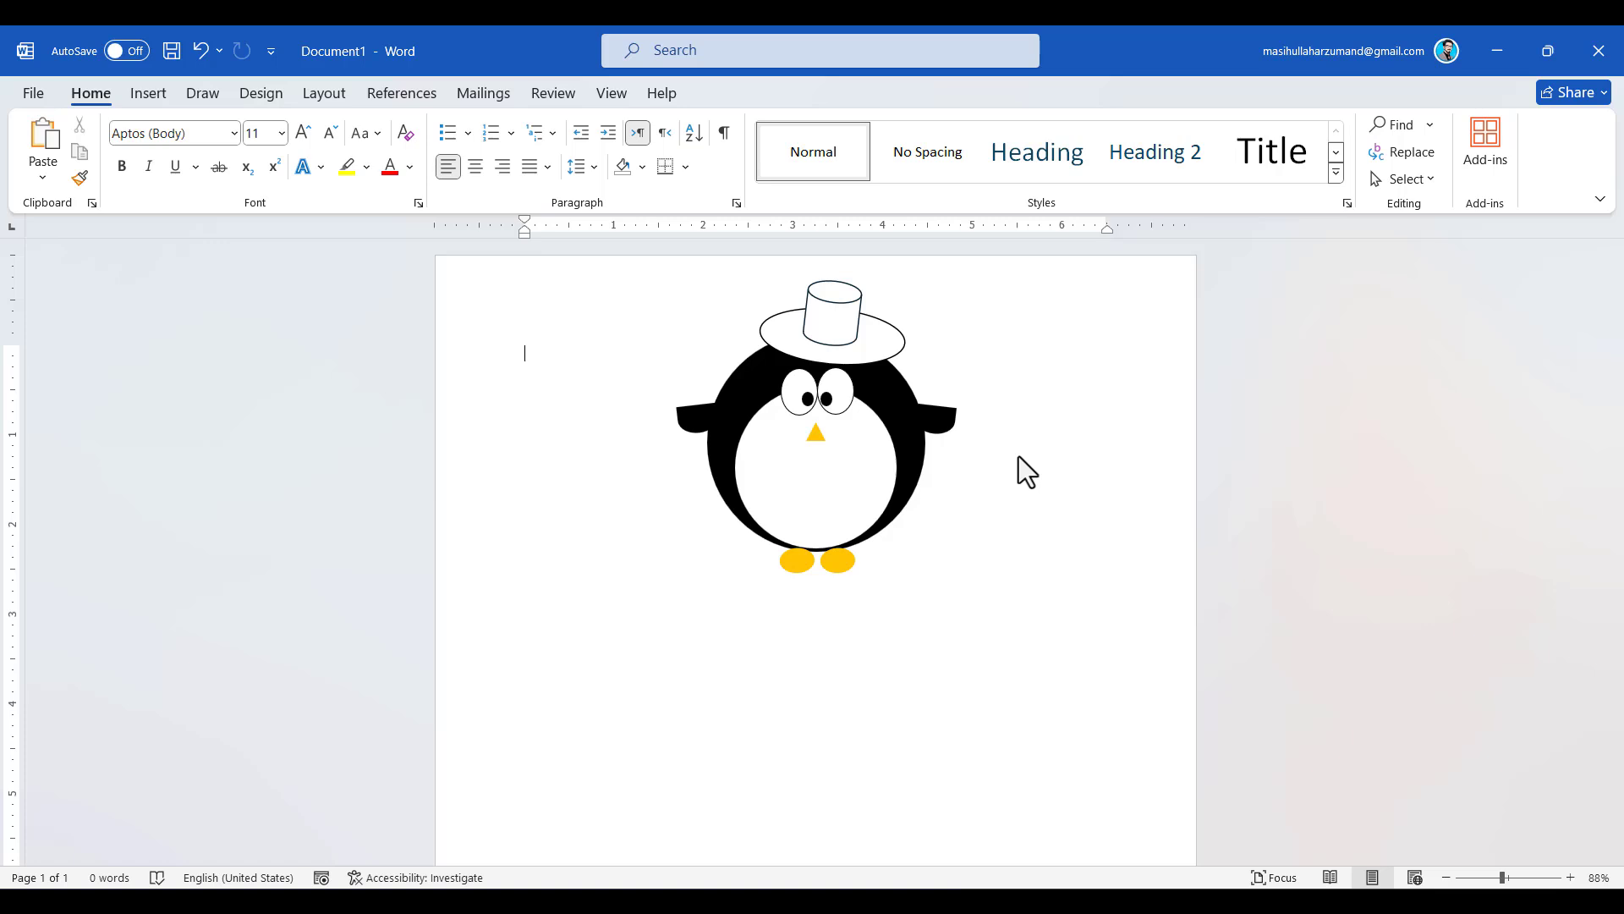
# Nudge the penguin's left-hand wing seven small steps to the left, away from the body.
pyautogui.press('F9')
pyautogui.click(698, 416)
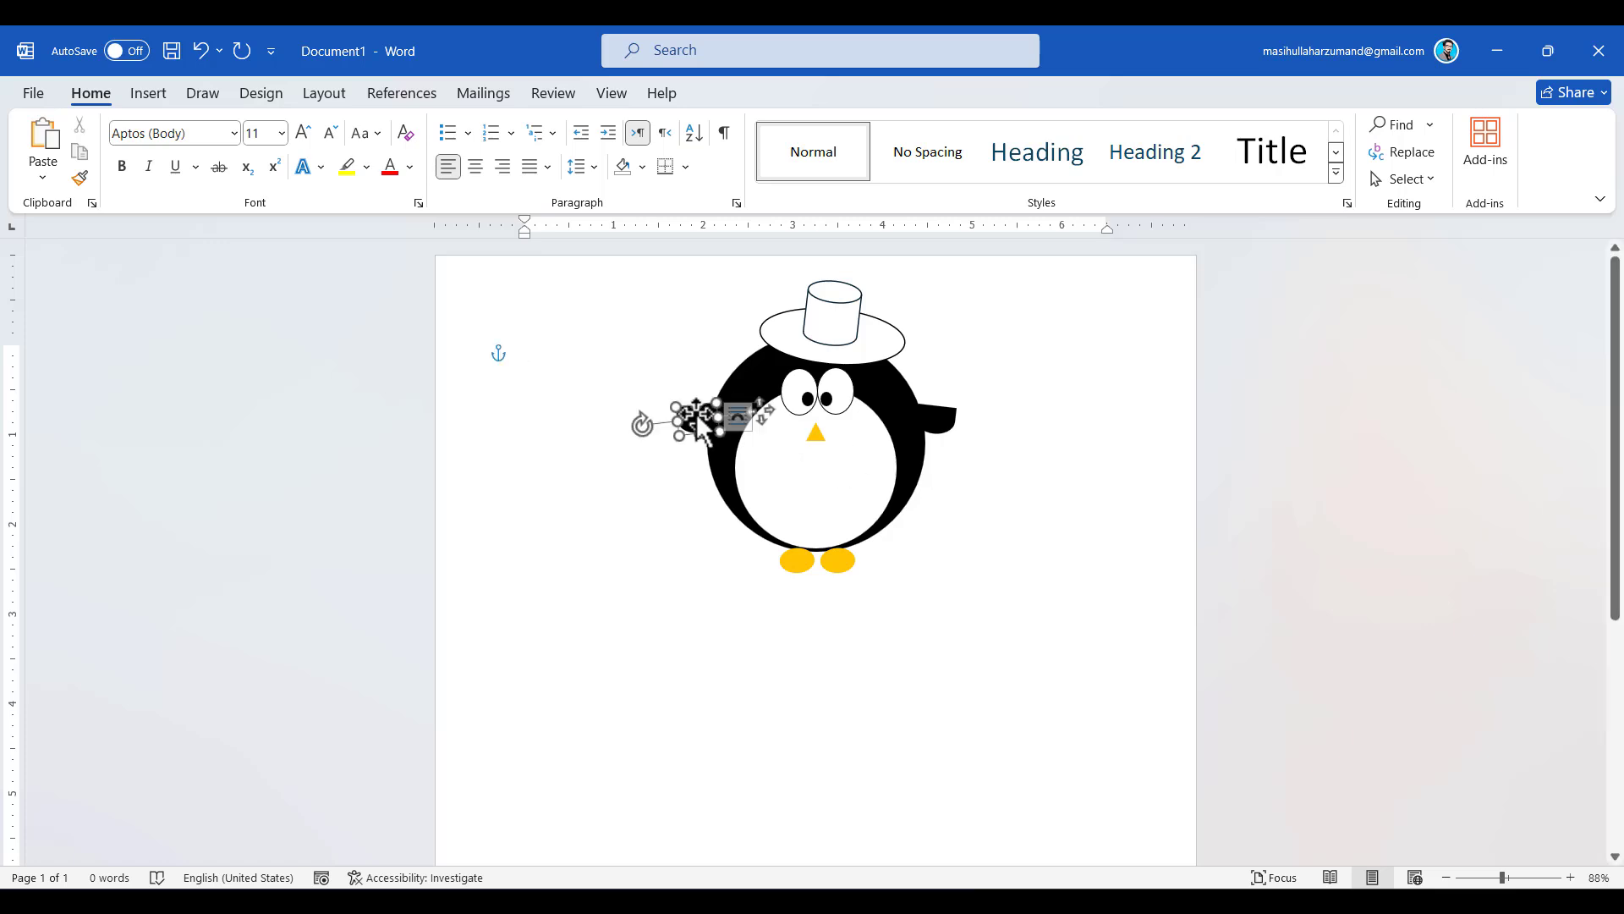
pyautogui.press('Left')
pyautogui.press('Left')
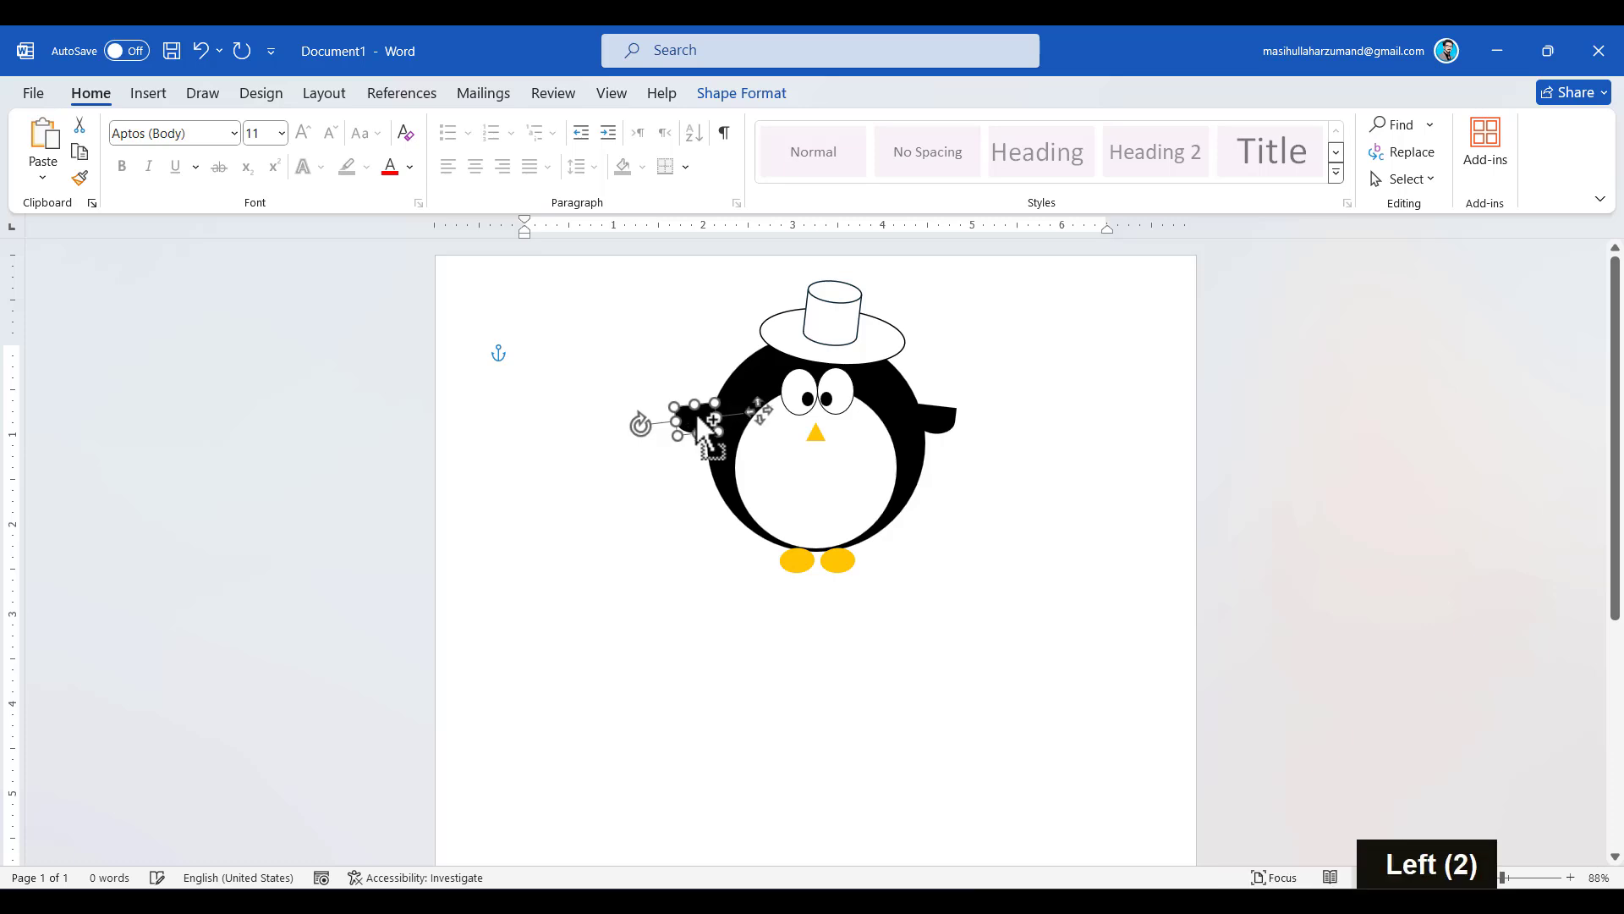
pyautogui.press('Left')
pyautogui.press('Left')
pyautogui.press('Left')
pyautogui.press('Left')
pyautogui.press('Left')
pyautogui.click(660, 609)
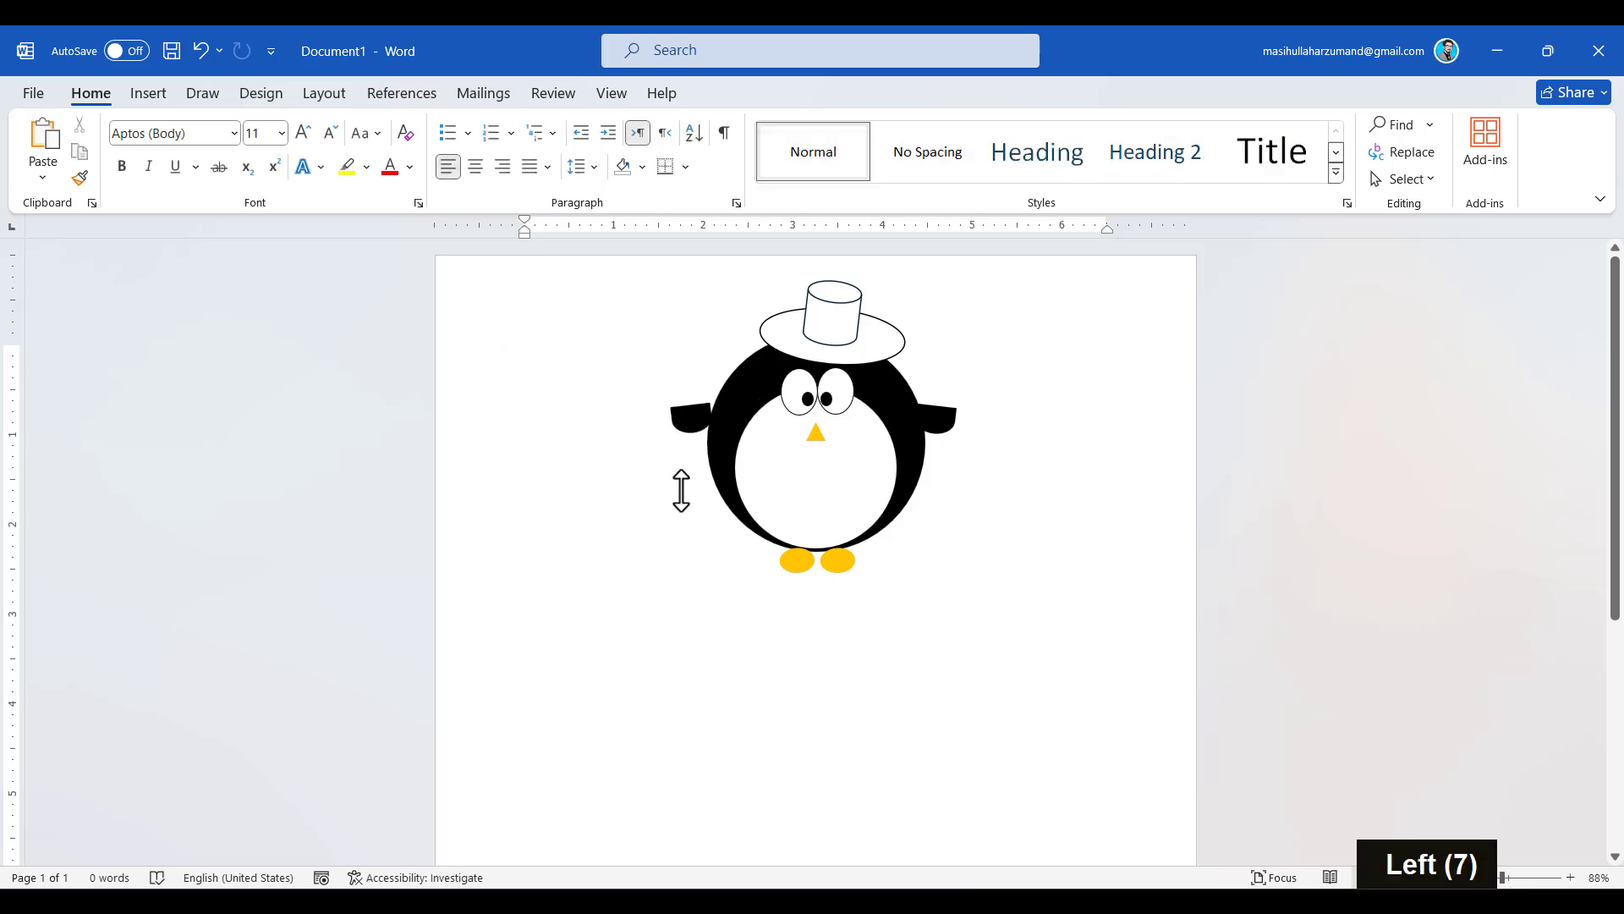
# Nudge the penguin's left-hand wing six small steps back to the right against the body and minimize the document window.
pyautogui.click(689, 418)
pyautogui.press('Right')
pyautogui.press('Right')
pyautogui.press('Right')
pyautogui.press('Right')
pyautogui.press('Right')
pyautogui.press('Right')
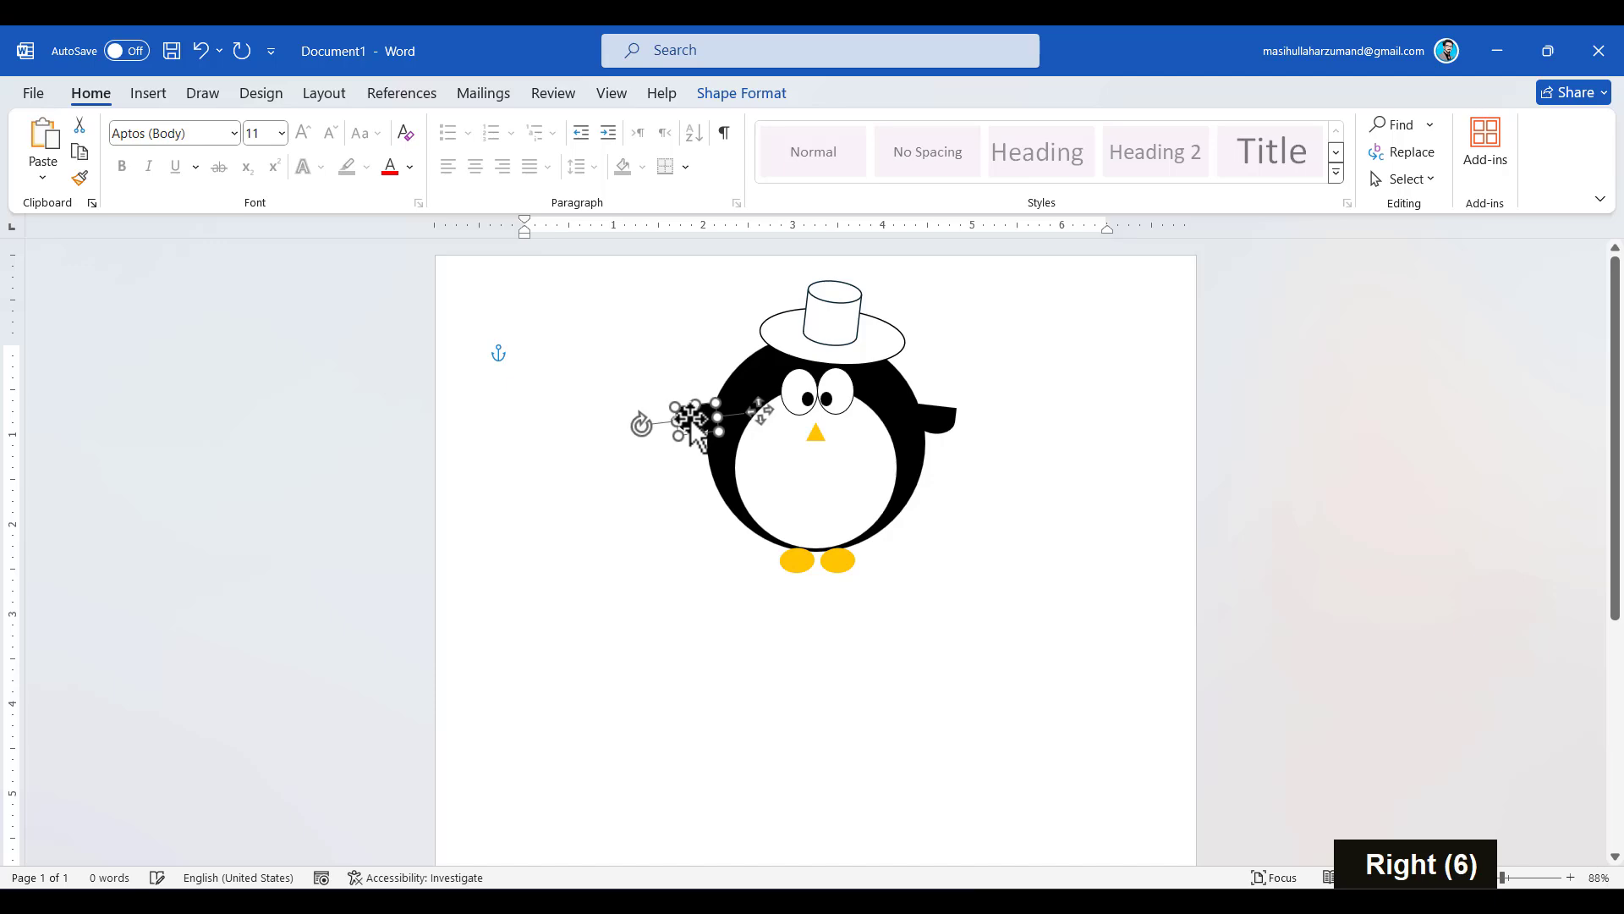
pyautogui.click(664, 555)
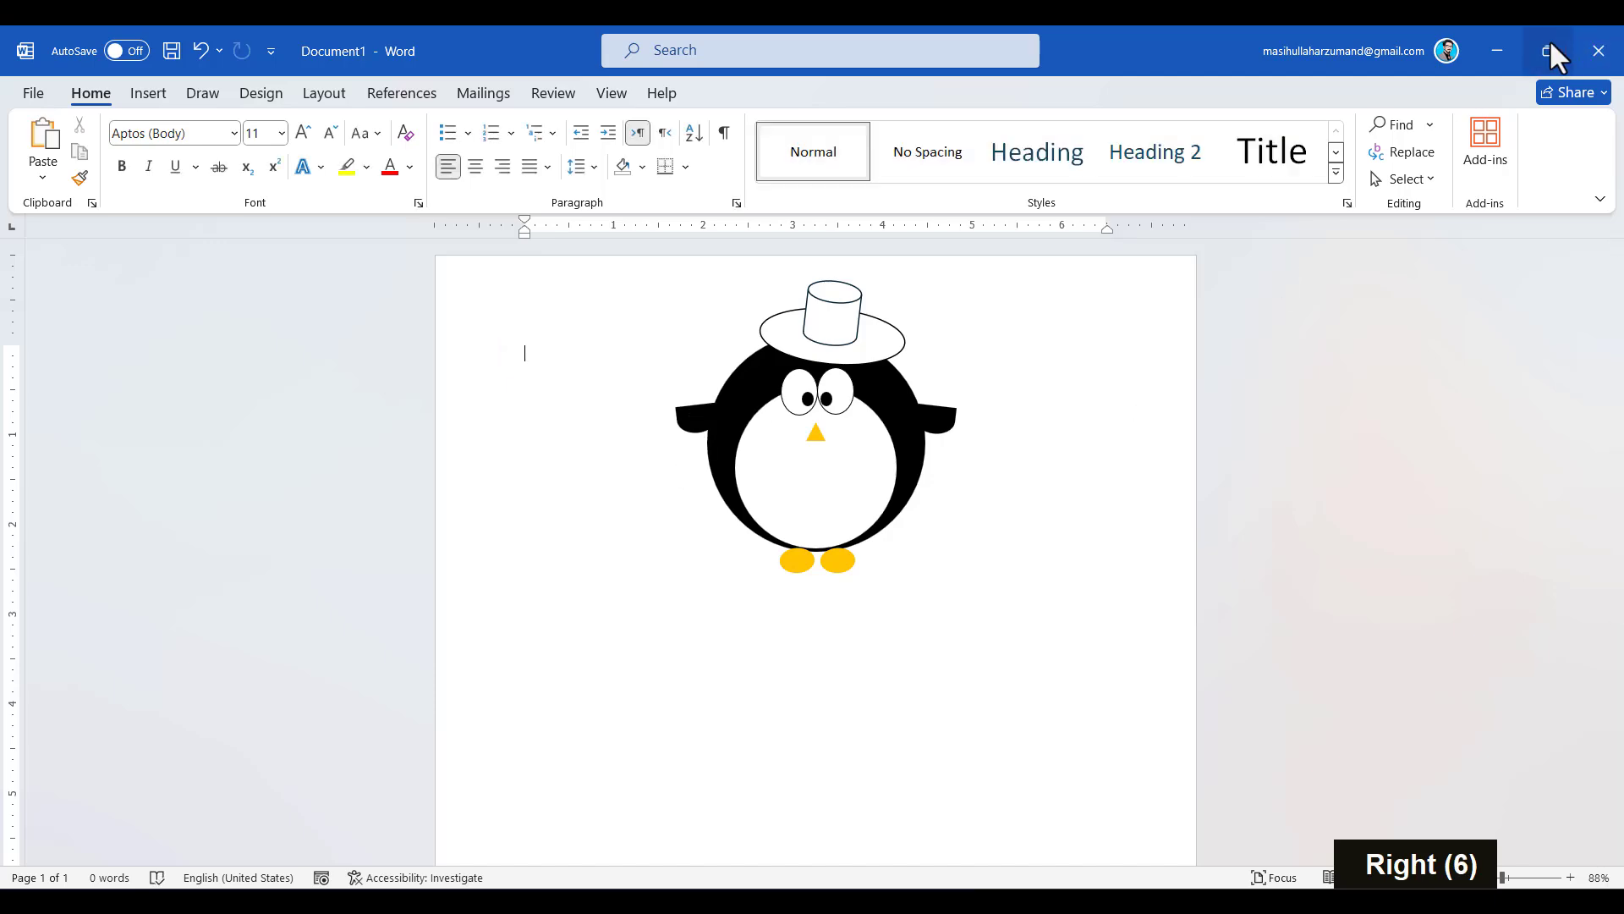
pyautogui.click(1498, 50)
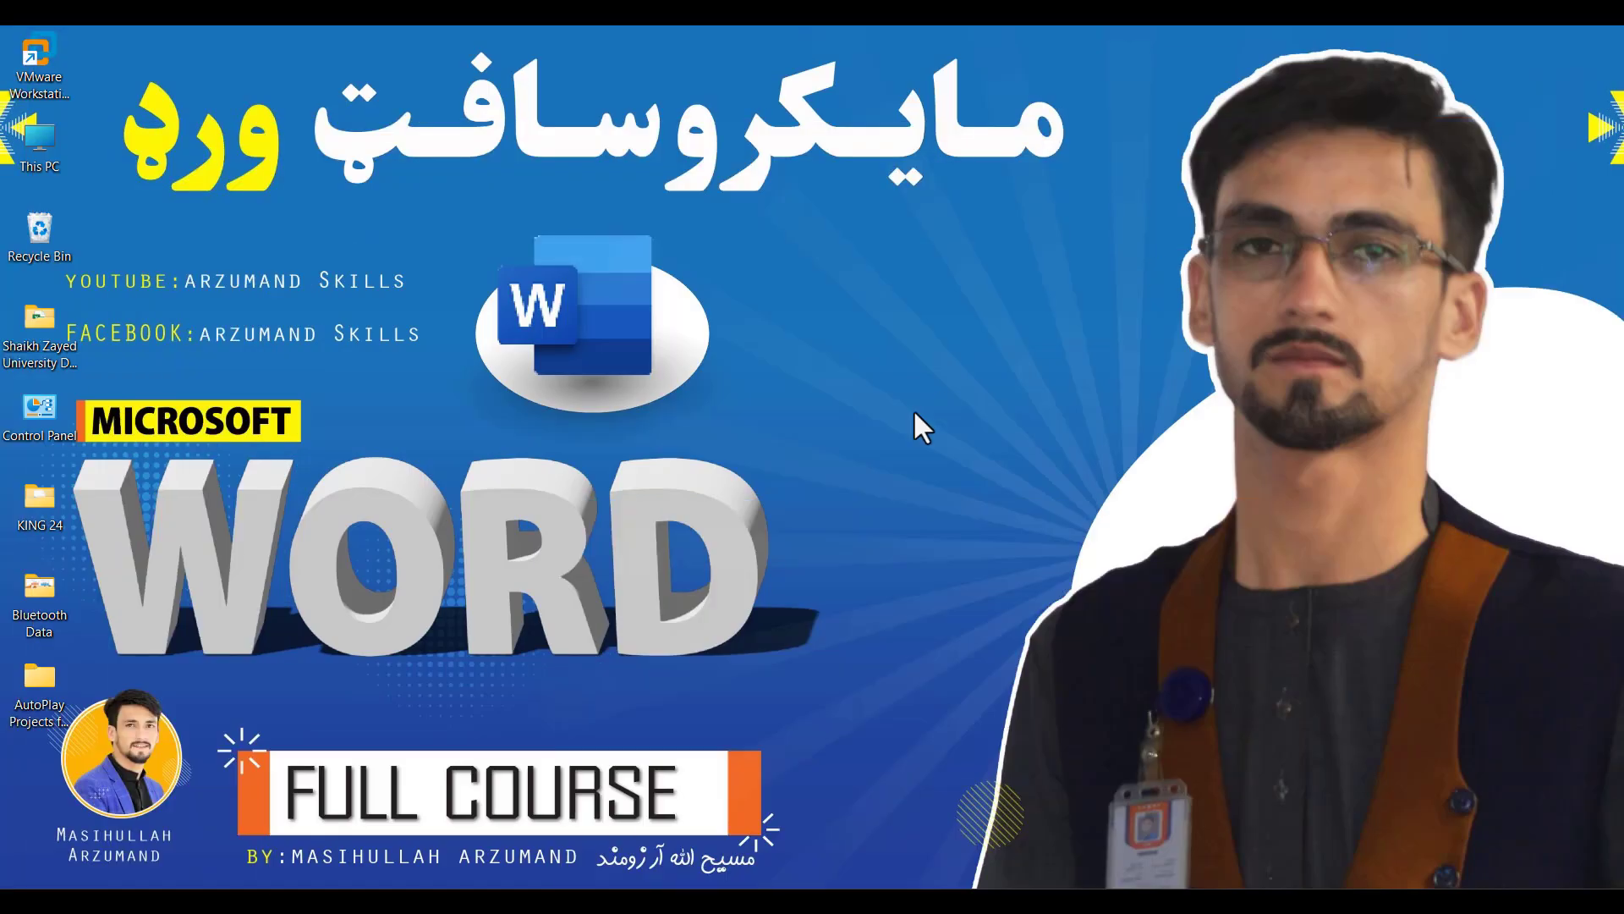